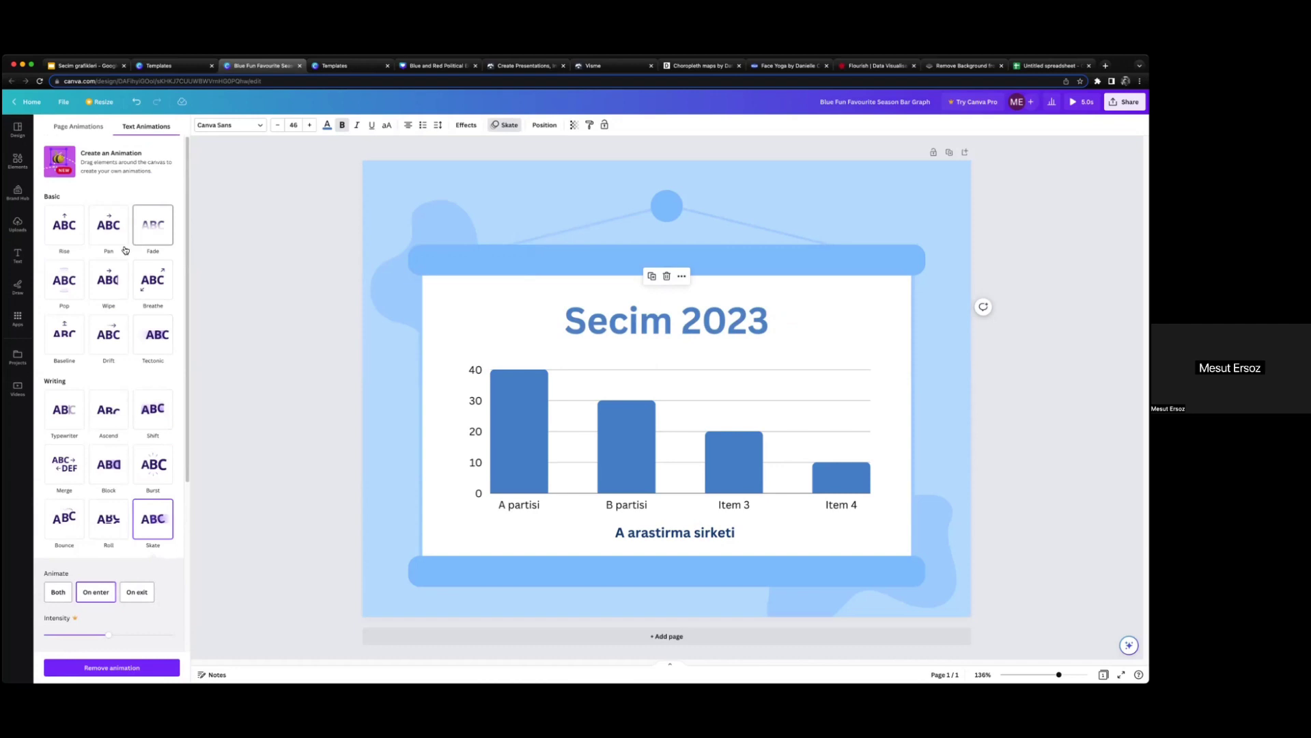
Step: Apply the Wipe text animation to the "Secim 2023" title
{"action": "left_click", "coordinate": [108, 275]}
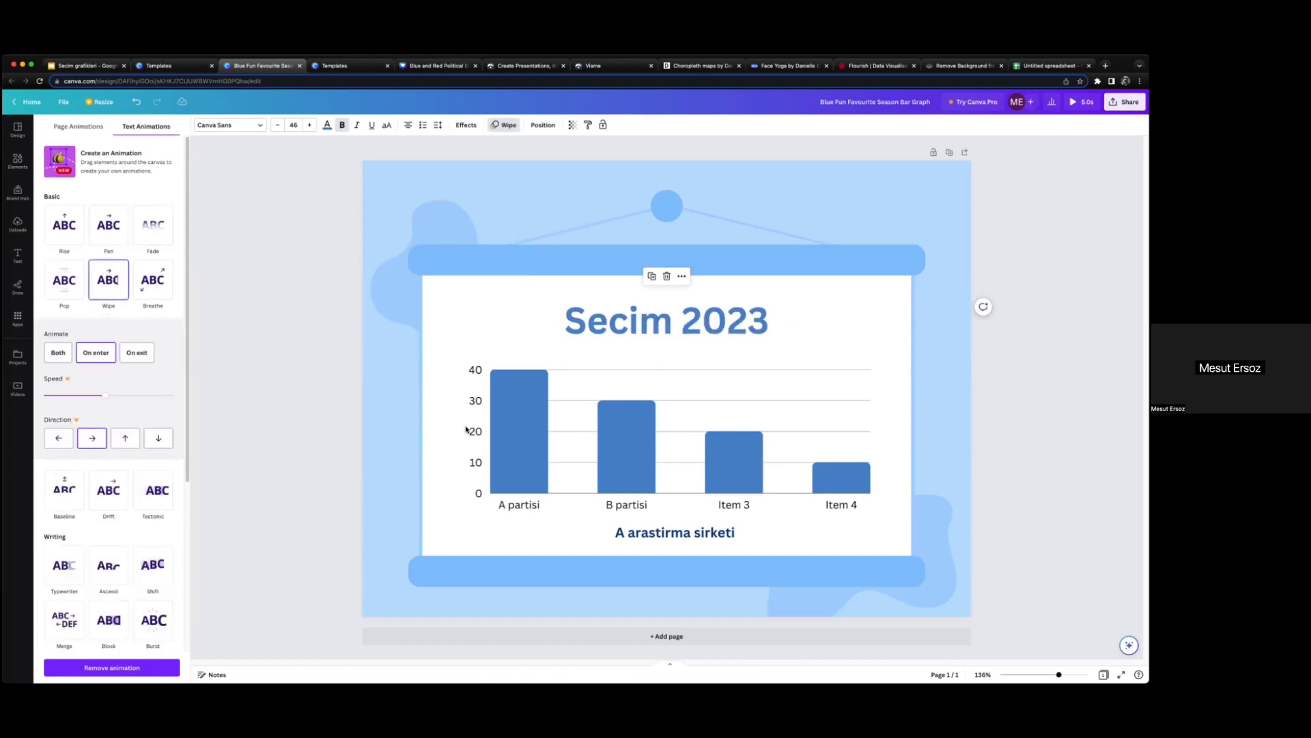
{"action": "left_click", "coordinate": [506, 414]}
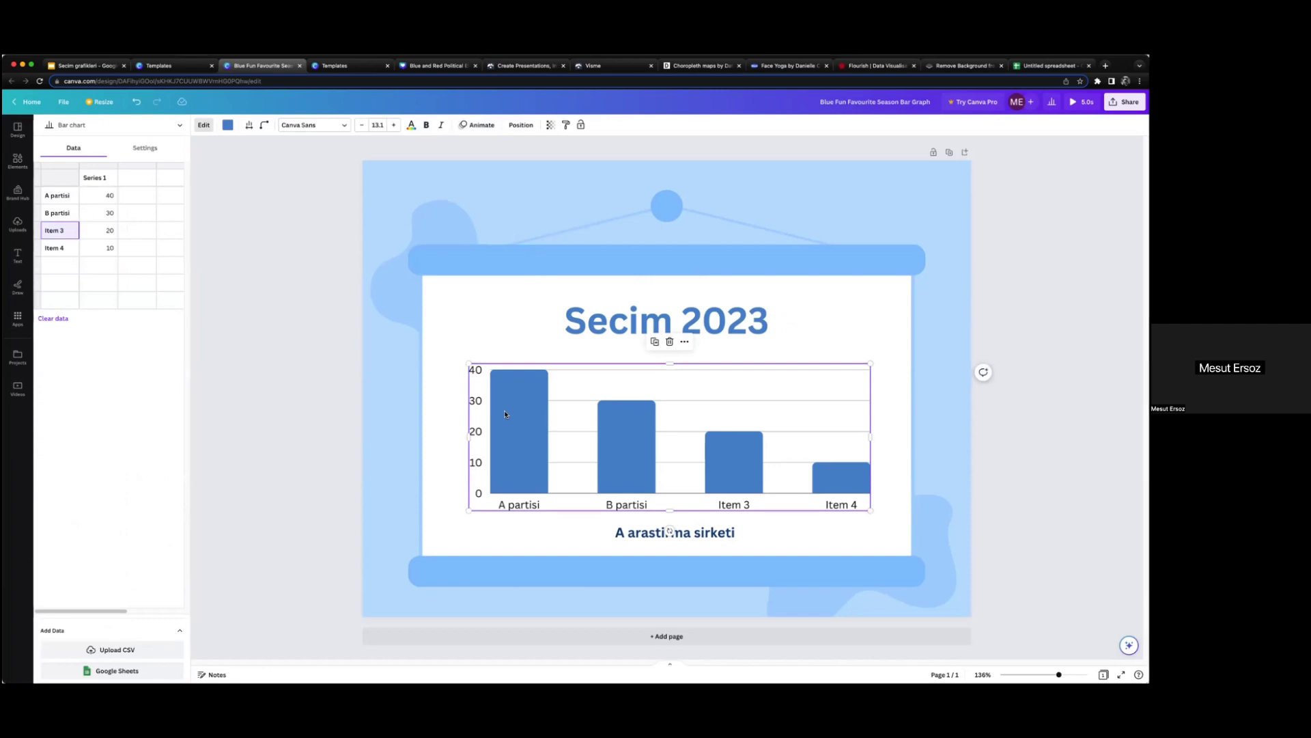
{"action": "left_click", "coordinate": [612, 323]}
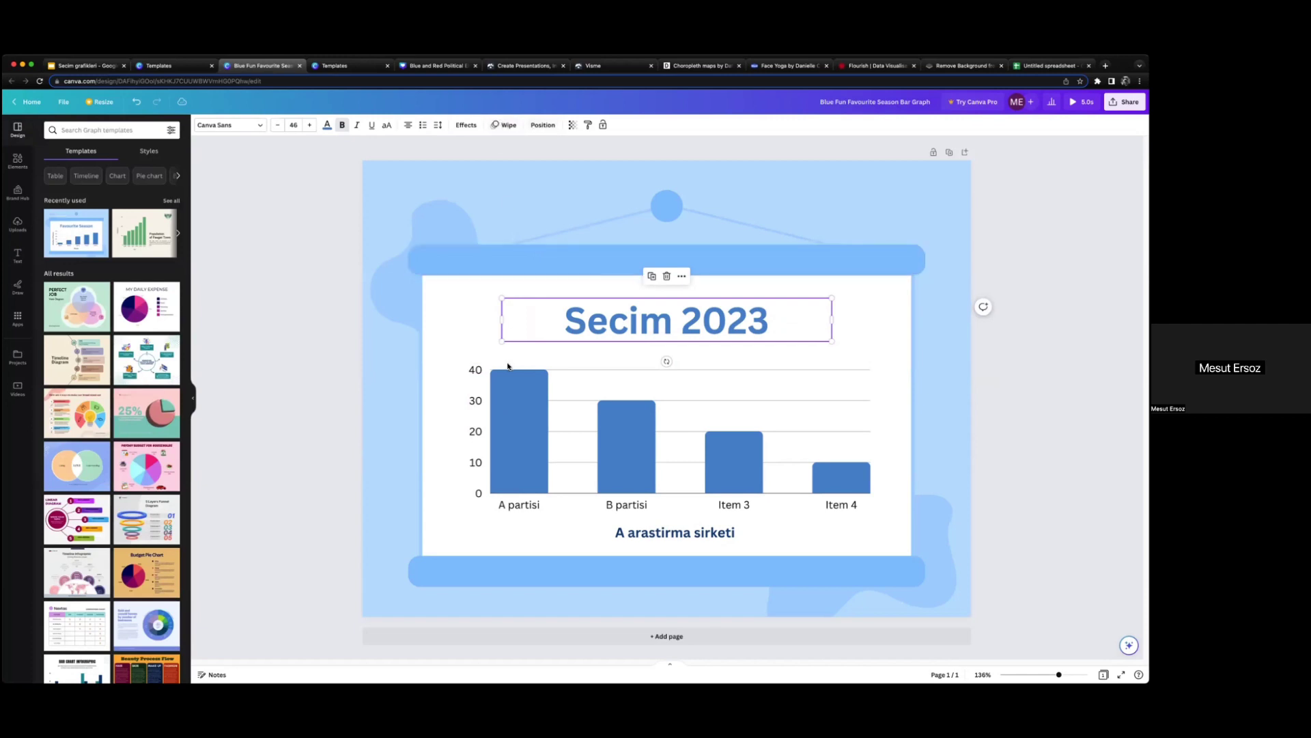
Step: Try the Drift and Pop animations on the bar chart, preview the design, and set the chart's animation to Fade
{"action": "left_click", "coordinate": [734, 458]}
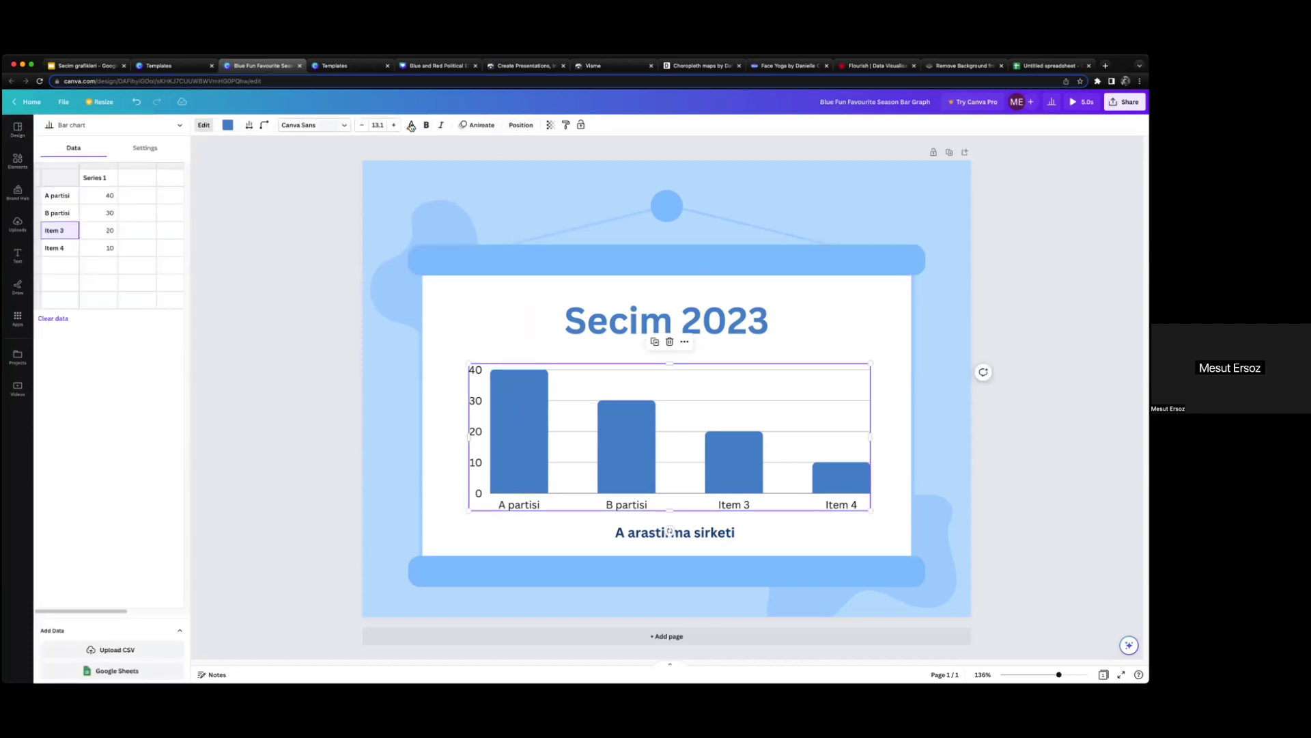
{"action": "left_click", "coordinate": [476, 125]}
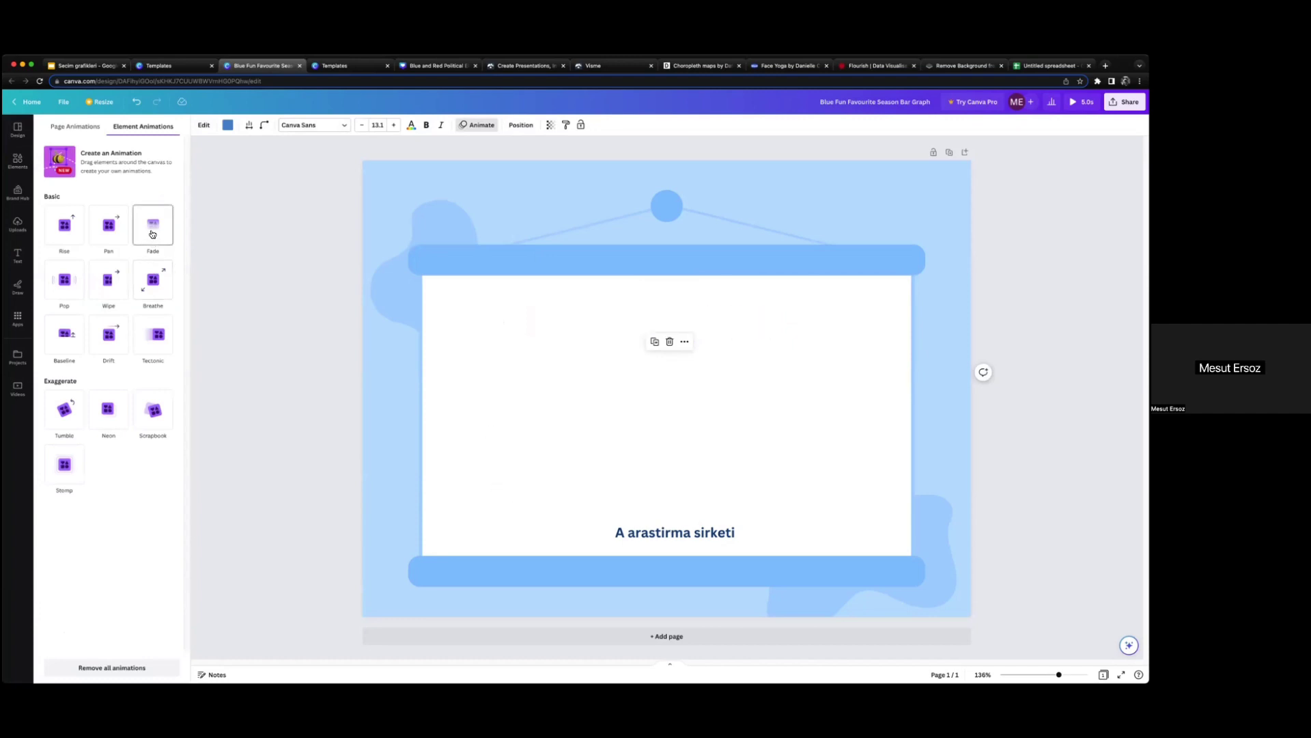
{"action": "left_click", "coordinate": [106, 335]}
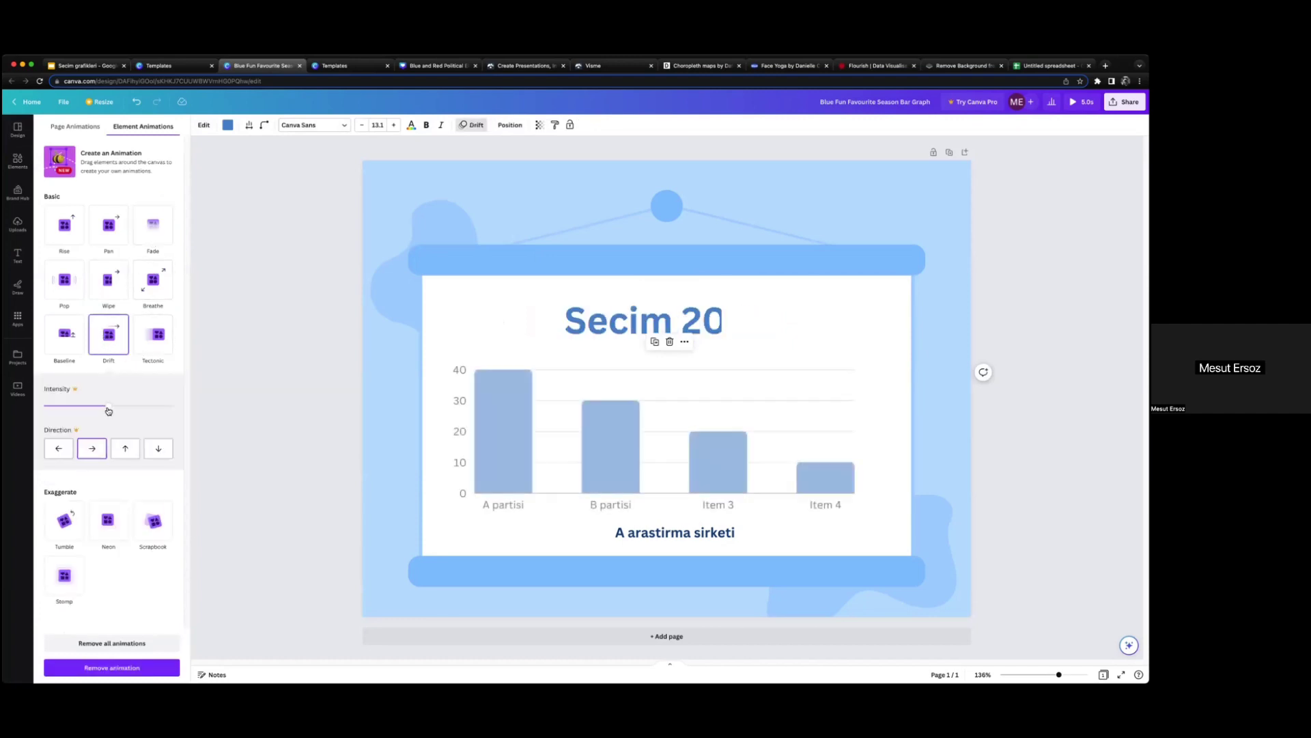
{"action": "left_click", "coordinate": [69, 290]}
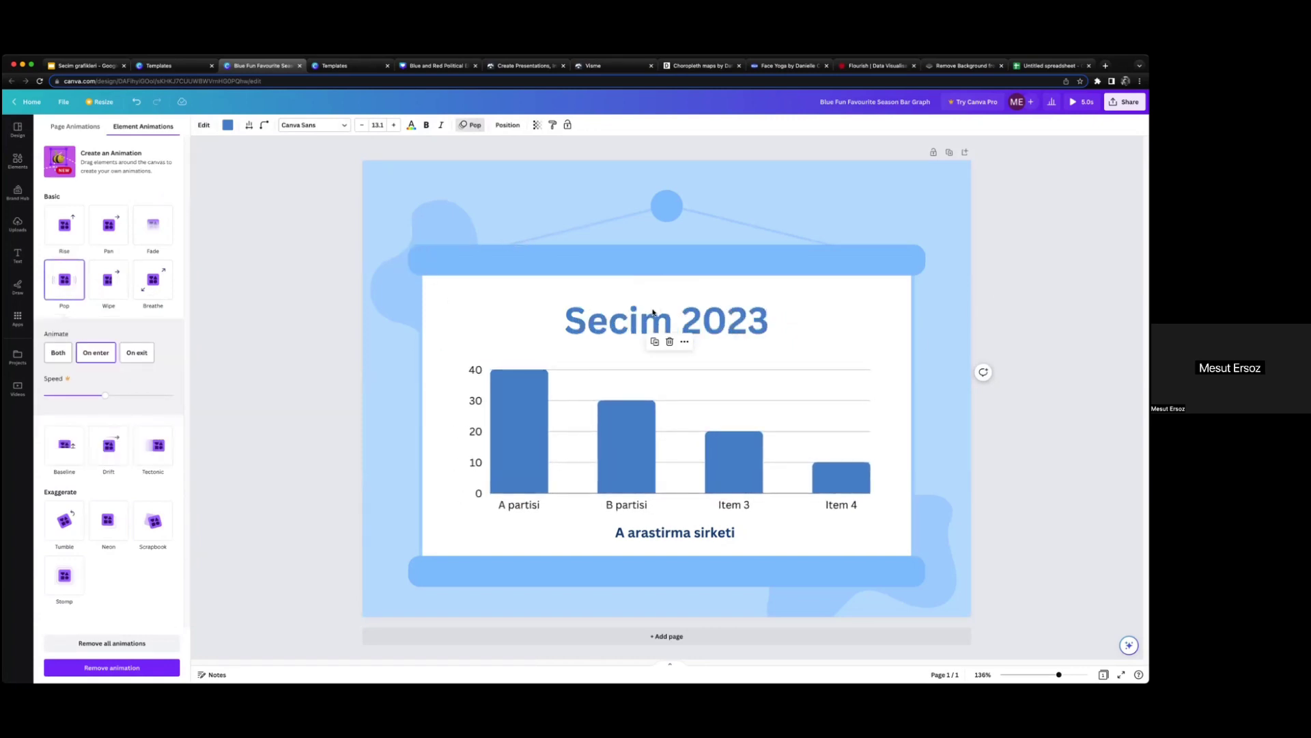
{"action": "left_click", "coordinate": [1082, 102]}
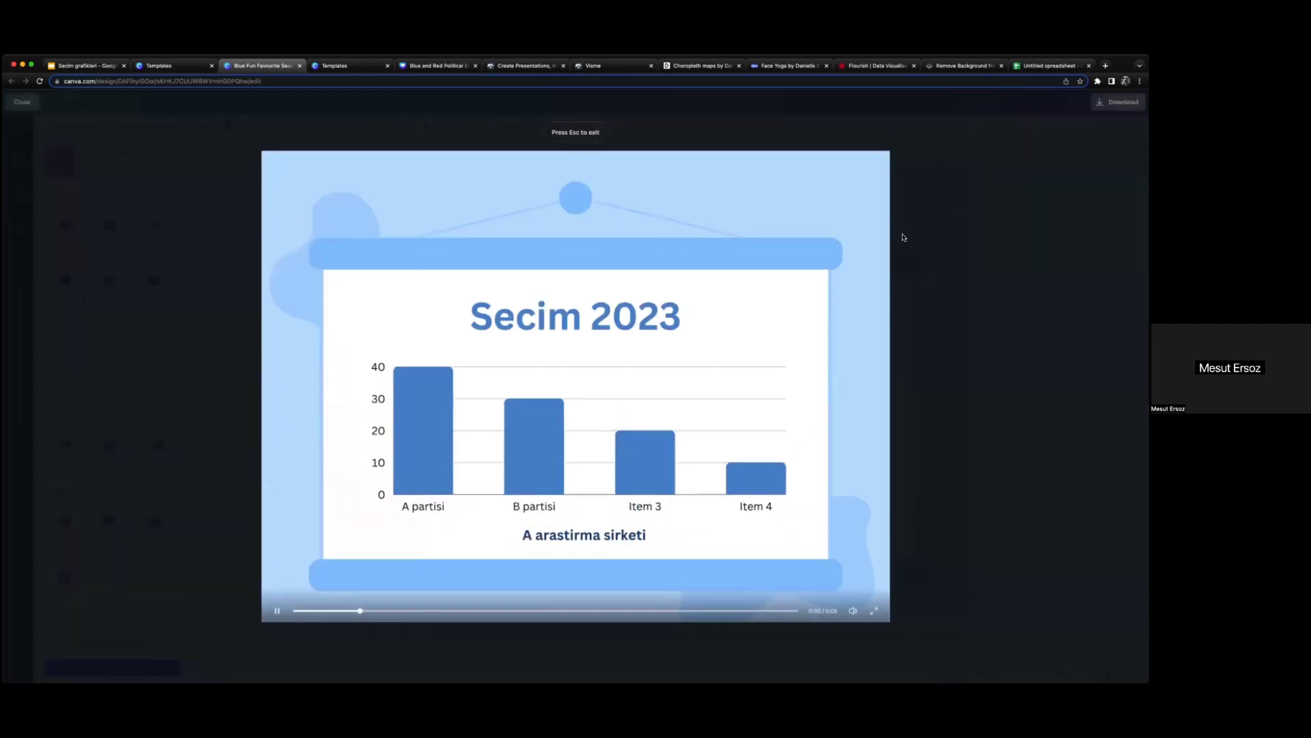
{"action": "key", "text": "Escape"}
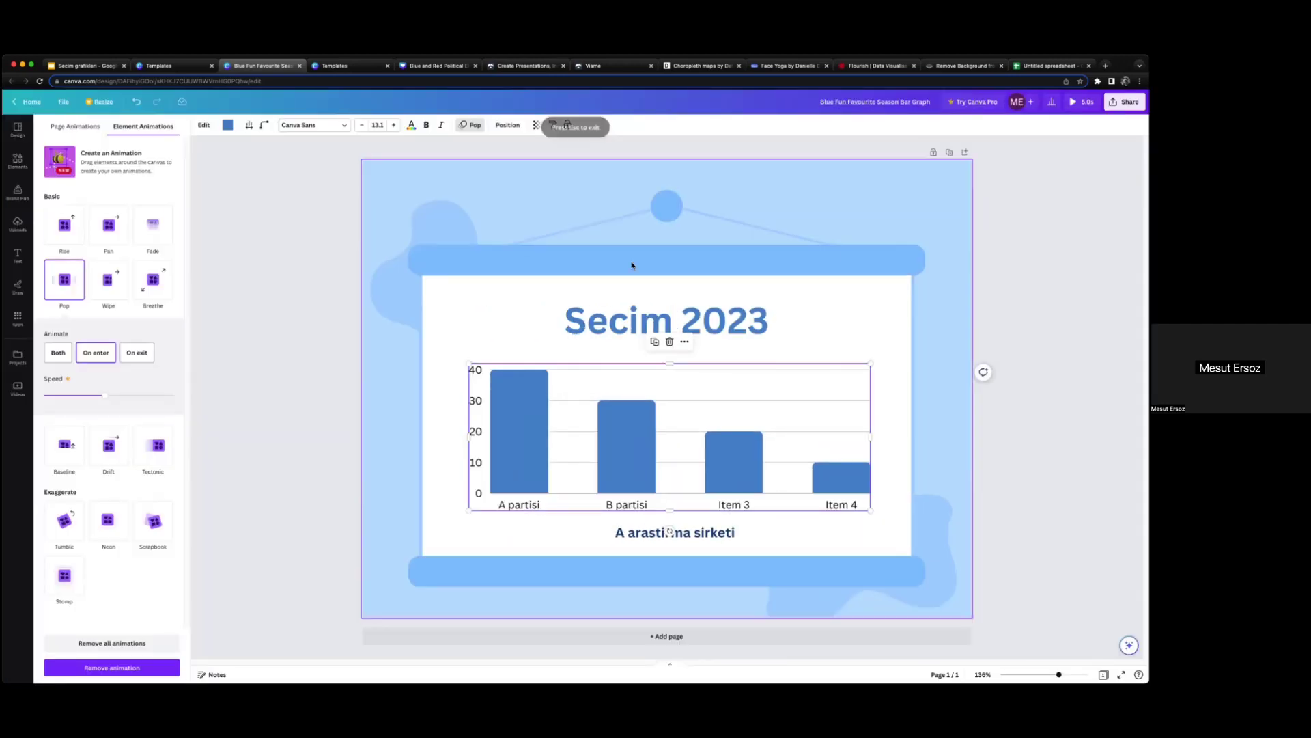
{"action": "left_click", "coordinate": [152, 224]}
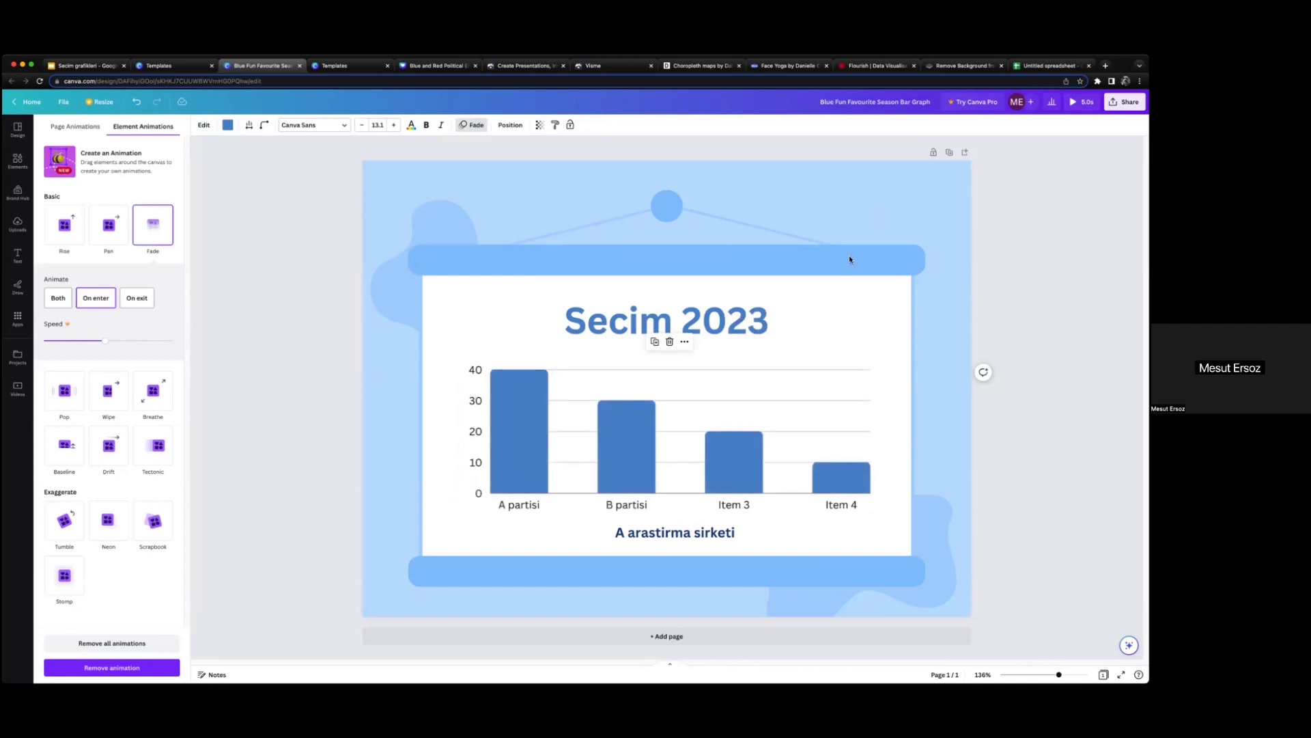
Step: Recolor the chart's bars with the lighter red from the default solid colors
{"action": "left_click", "coordinate": [641, 429]}
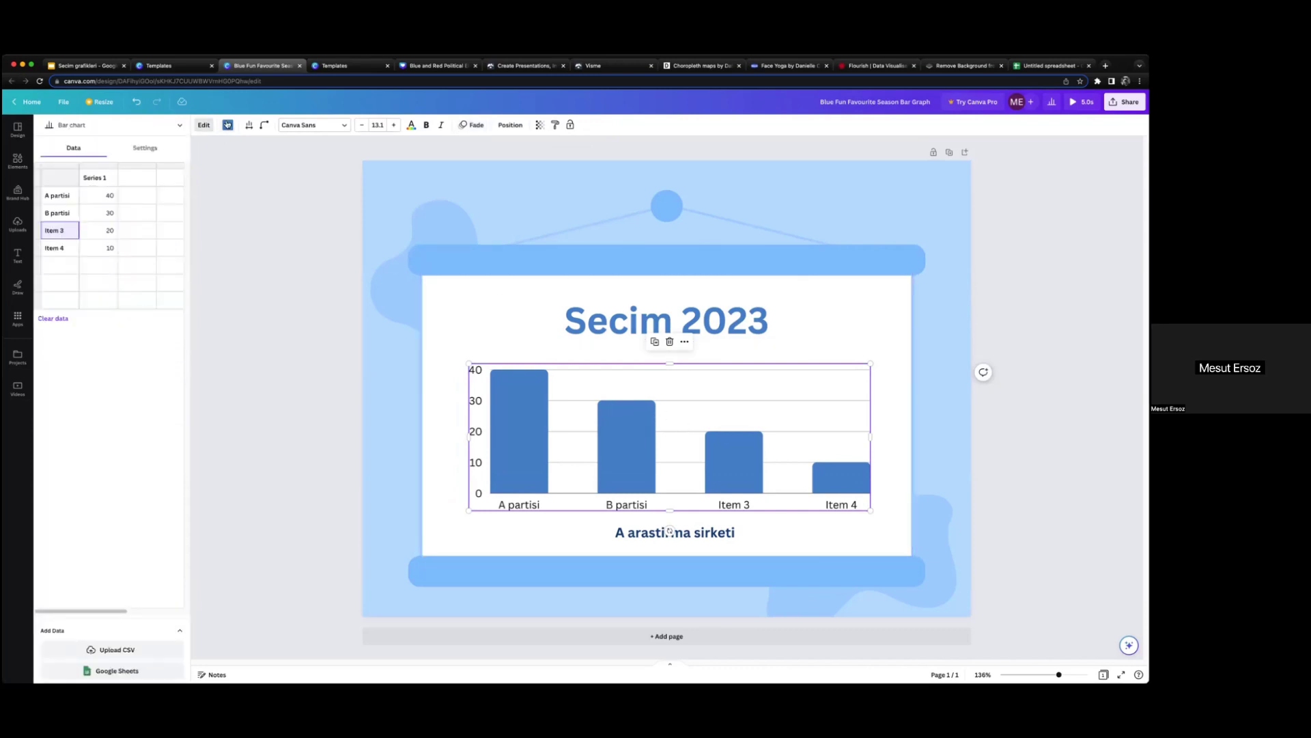
{"action": "left_click", "coordinate": [227, 125]}
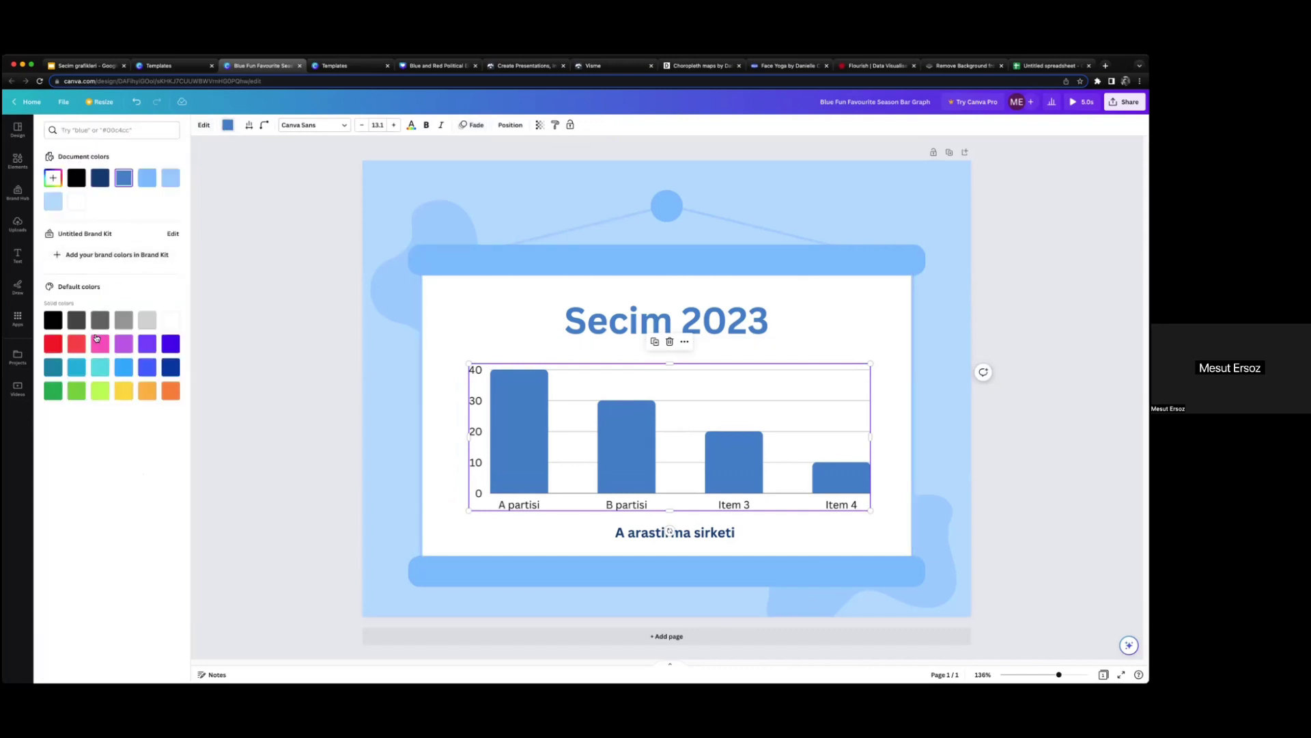
{"action": "left_click", "coordinate": [76, 344]}
Step: Recolor the light blue banner strip above the title dark blue and return to the design templates
{"action": "left_click", "coordinate": [508, 263]}
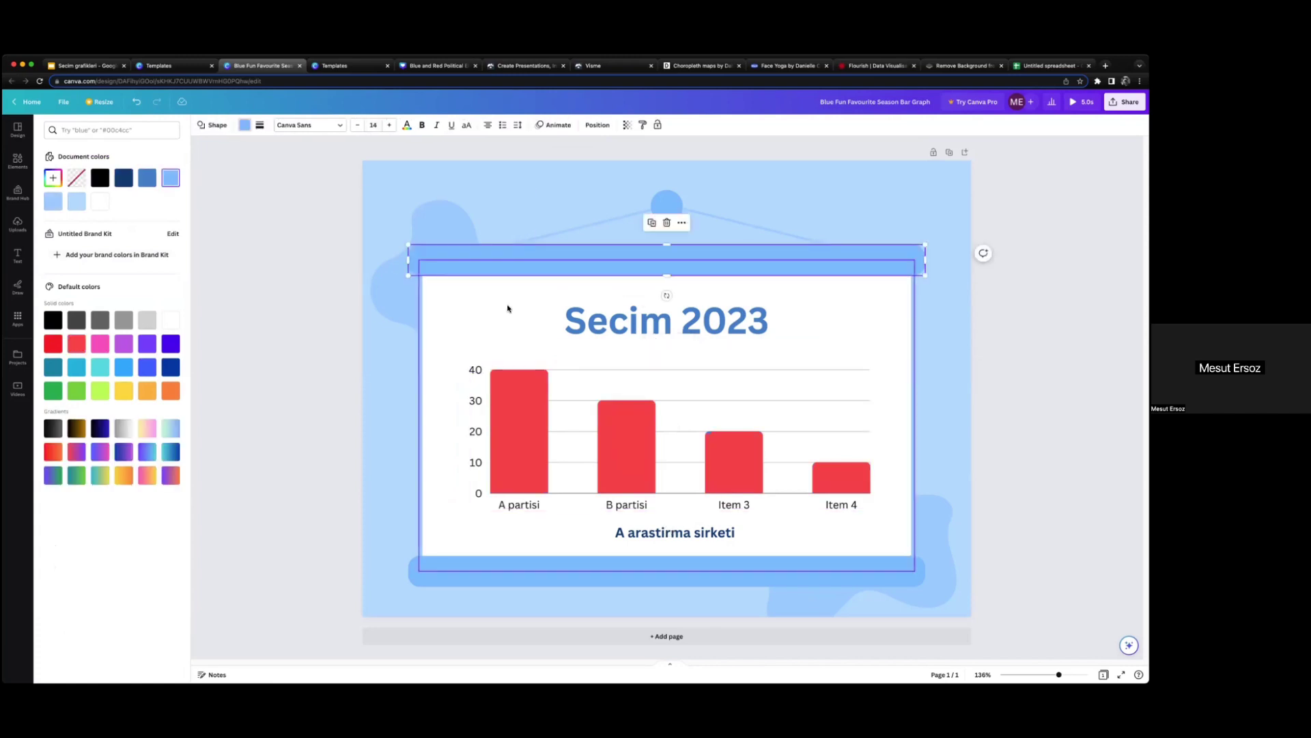
{"action": "left_click", "coordinate": [171, 367]}
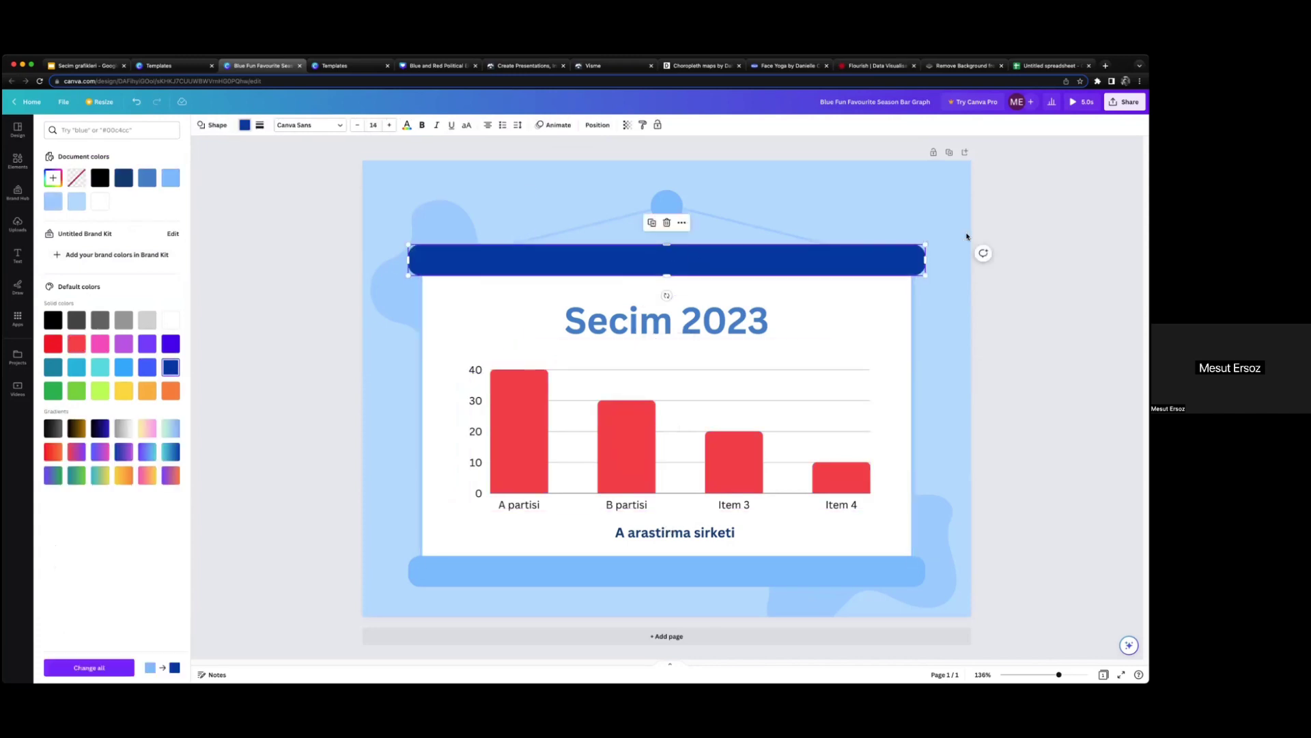
{"action": "left_click", "coordinate": [18, 129]}
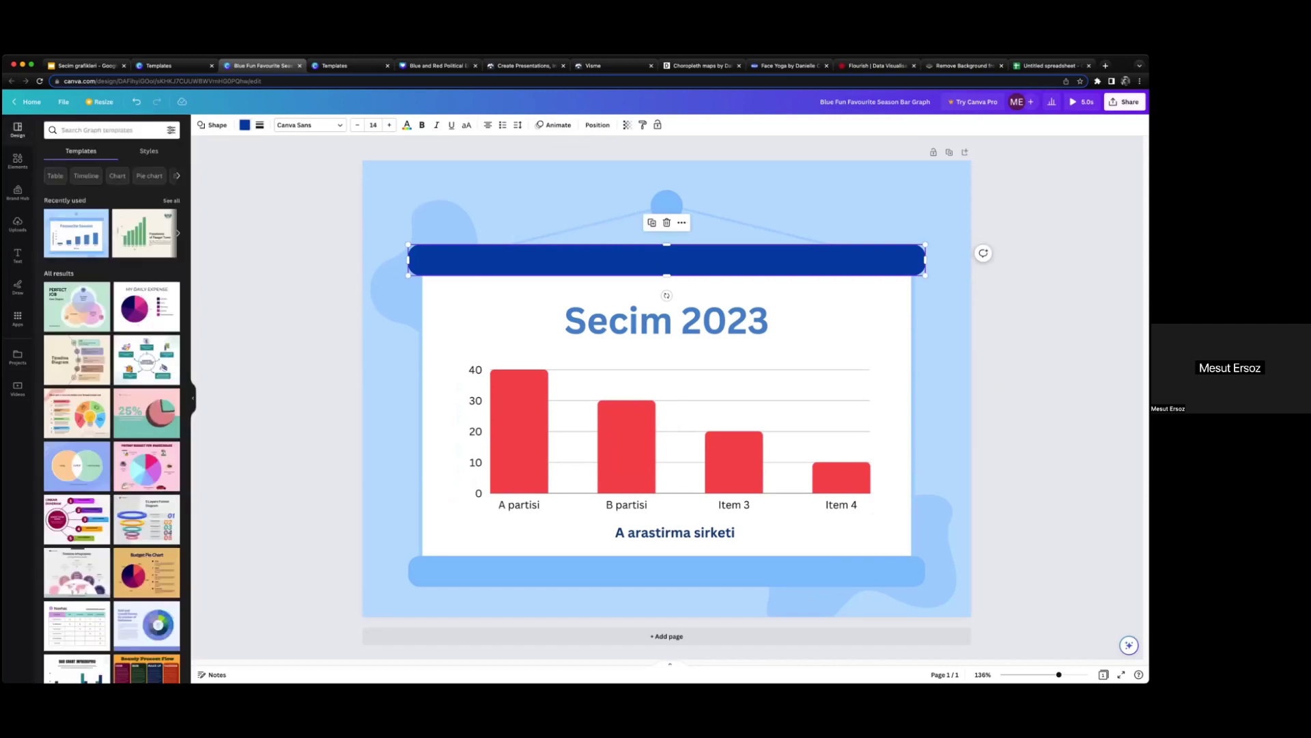
Step: Examine the design's download options, including the MP4 Video file type, and close them without downloading
{"action": "left_click", "coordinate": [1125, 101]}
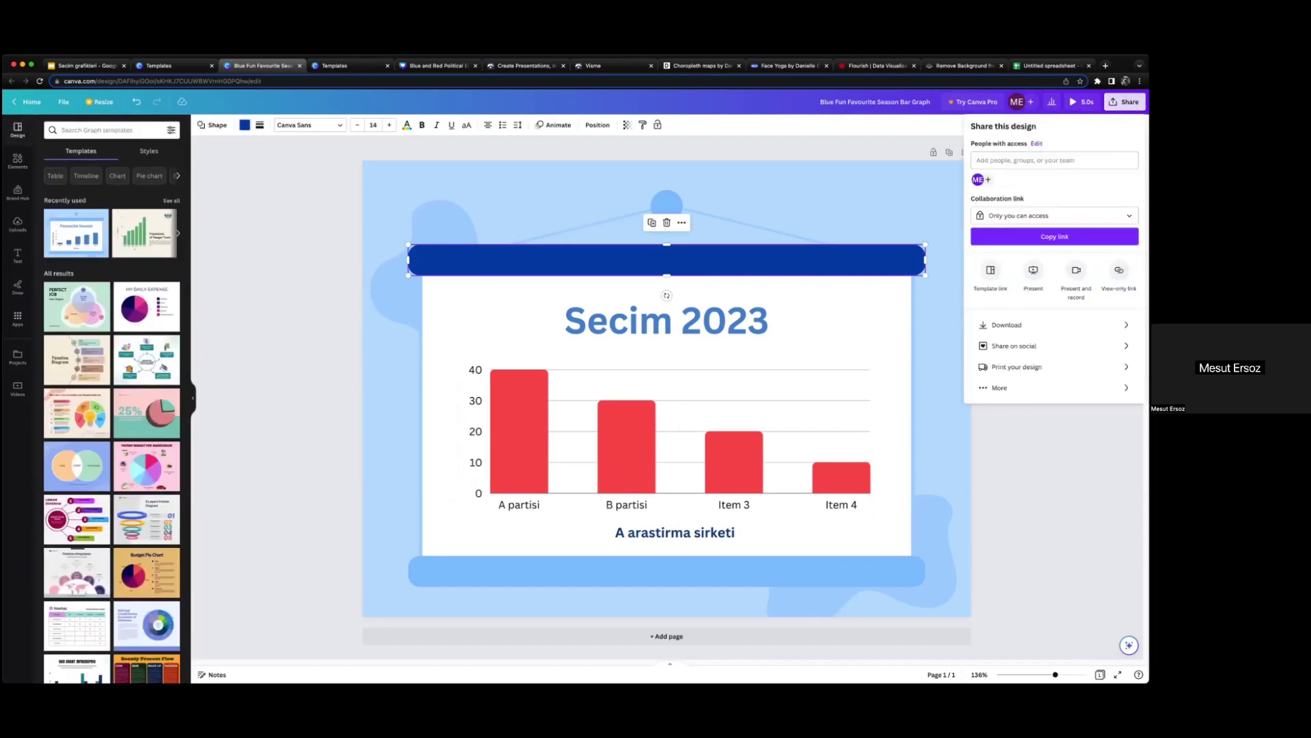
{"action": "left_click", "coordinate": [1010, 325]}
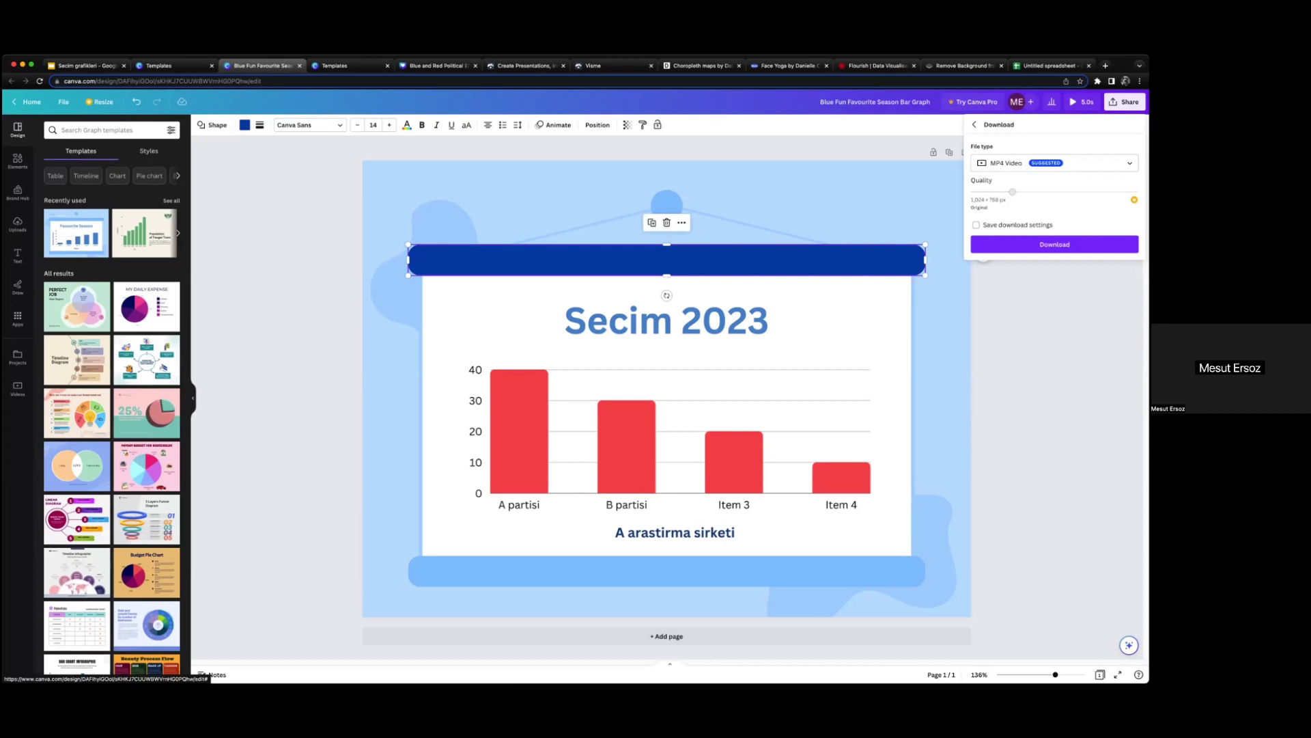
{"action": "left_click", "coordinate": [272, 238]}
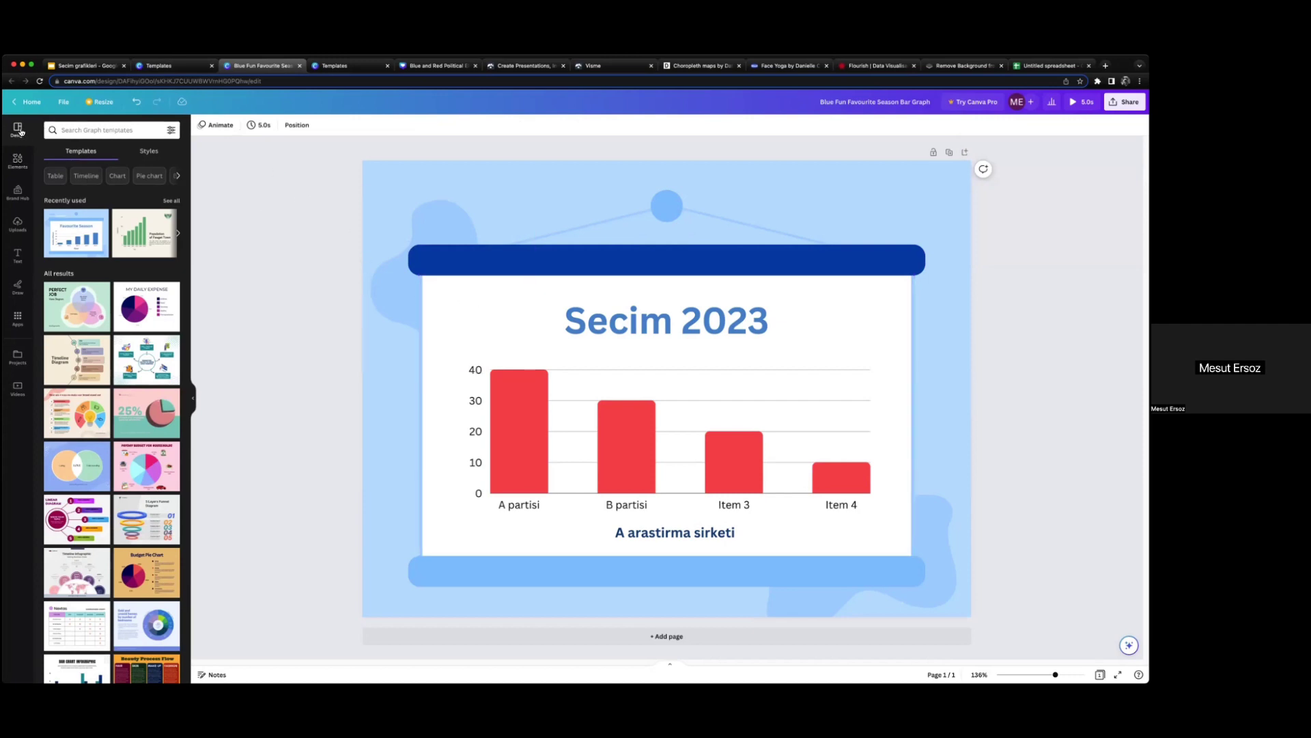
Step: Return to the home page and look through the social media design types and templates
{"action": "left_click", "coordinate": [31, 103]}
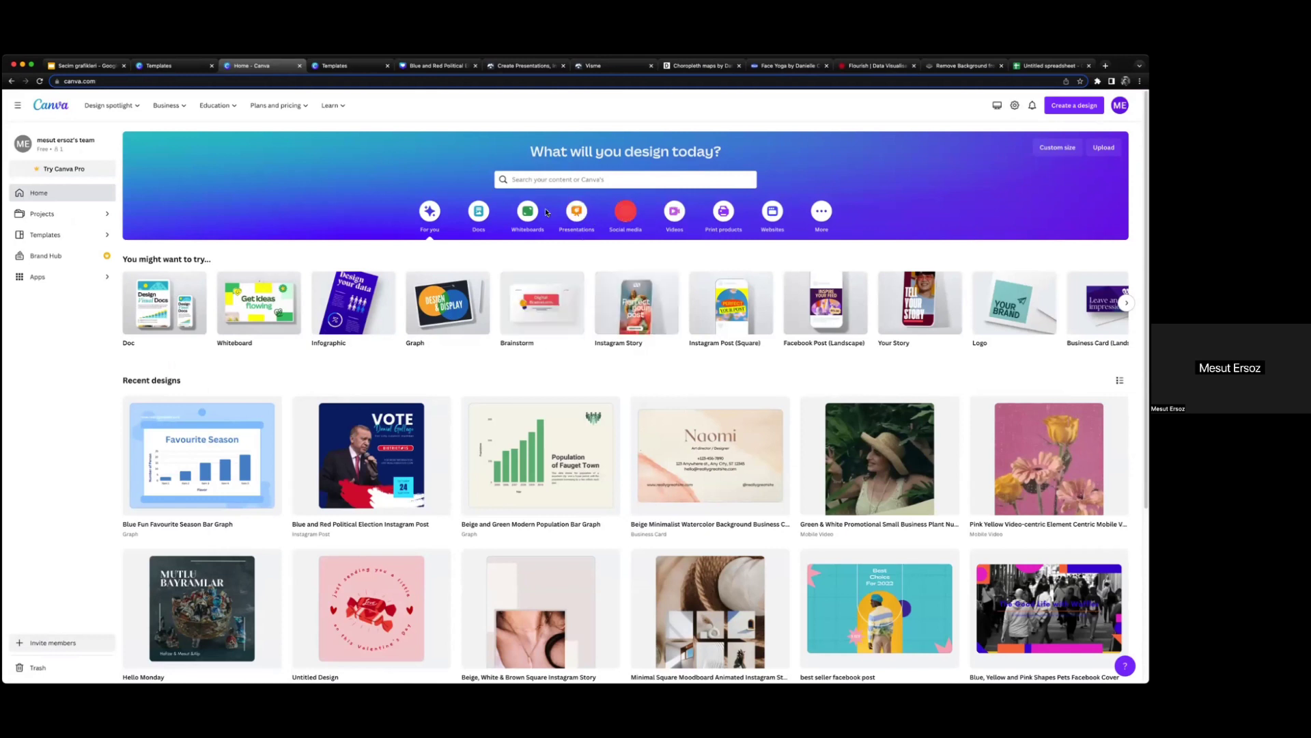
{"action": "left_click", "coordinate": [627, 212]}
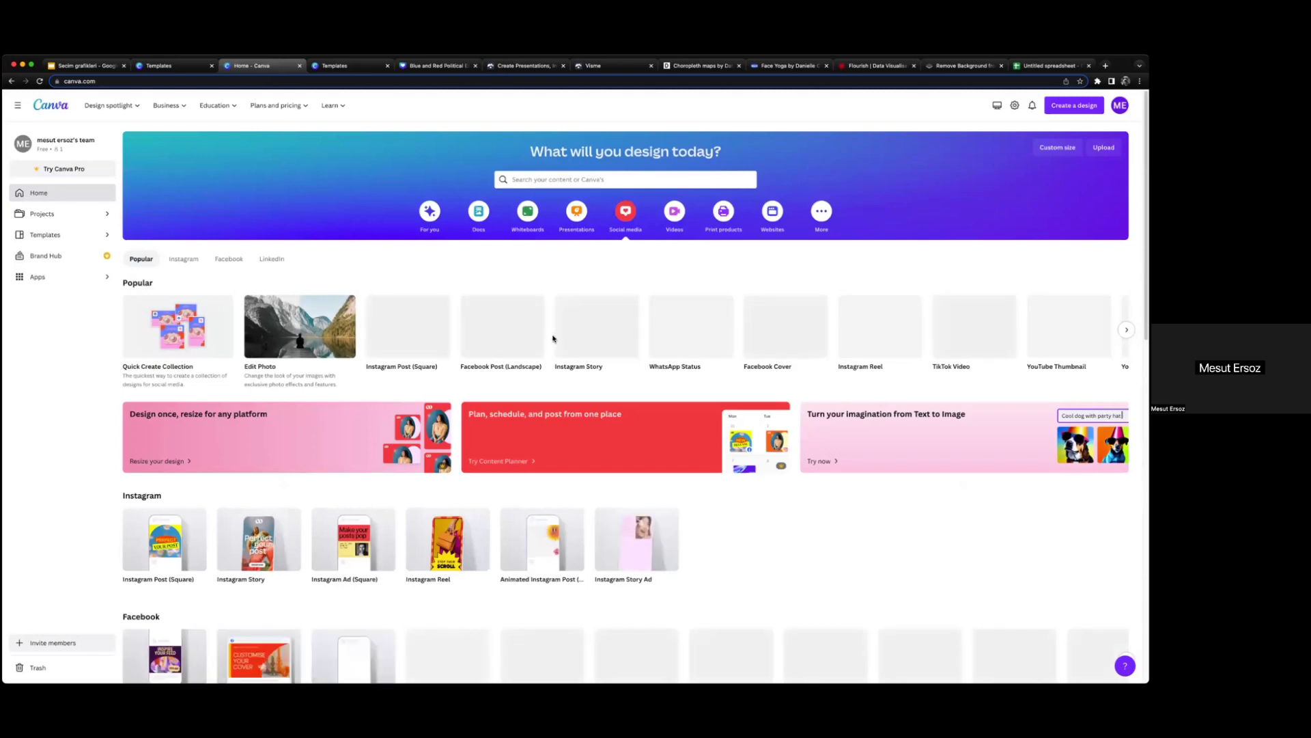
{"action": "scroll", "coordinate": [554, 339], "scroll_direction": "down", "scroll_amount": 1}
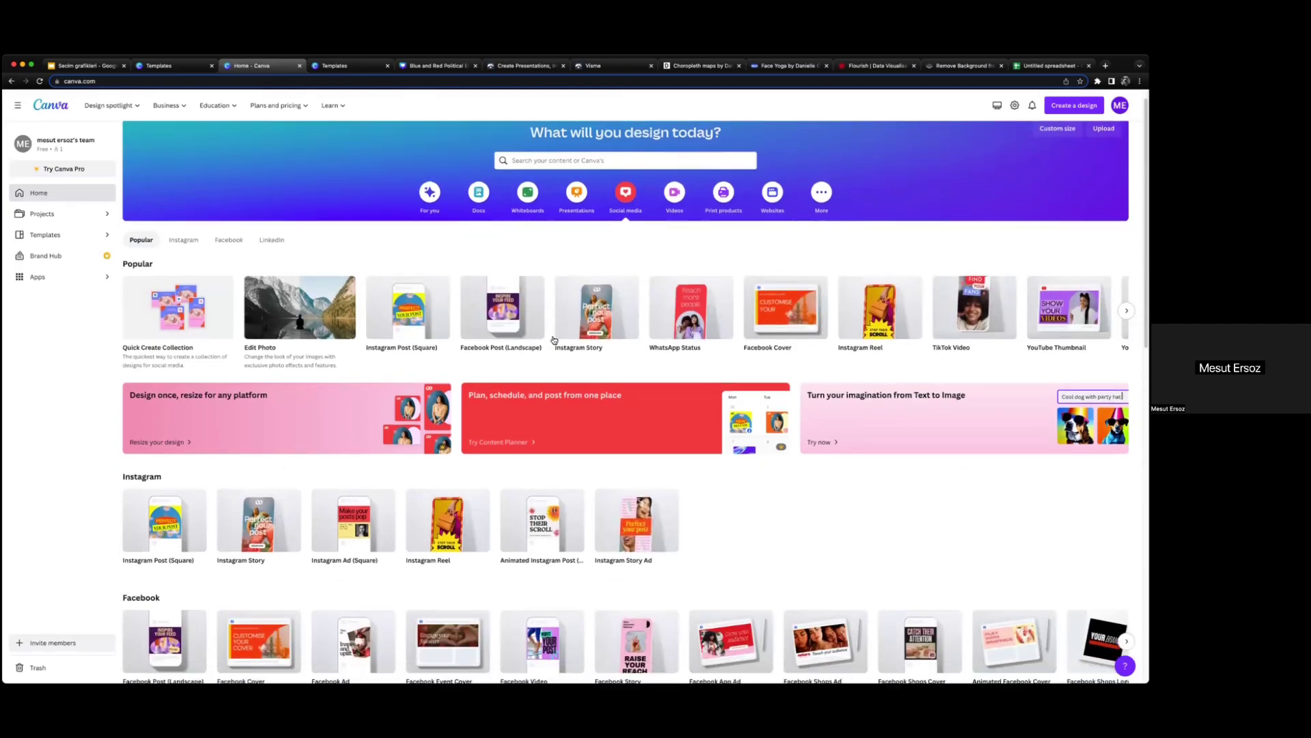
{"action": "scroll", "coordinate": [553, 339], "scroll_direction": "down", "scroll_amount": 10}
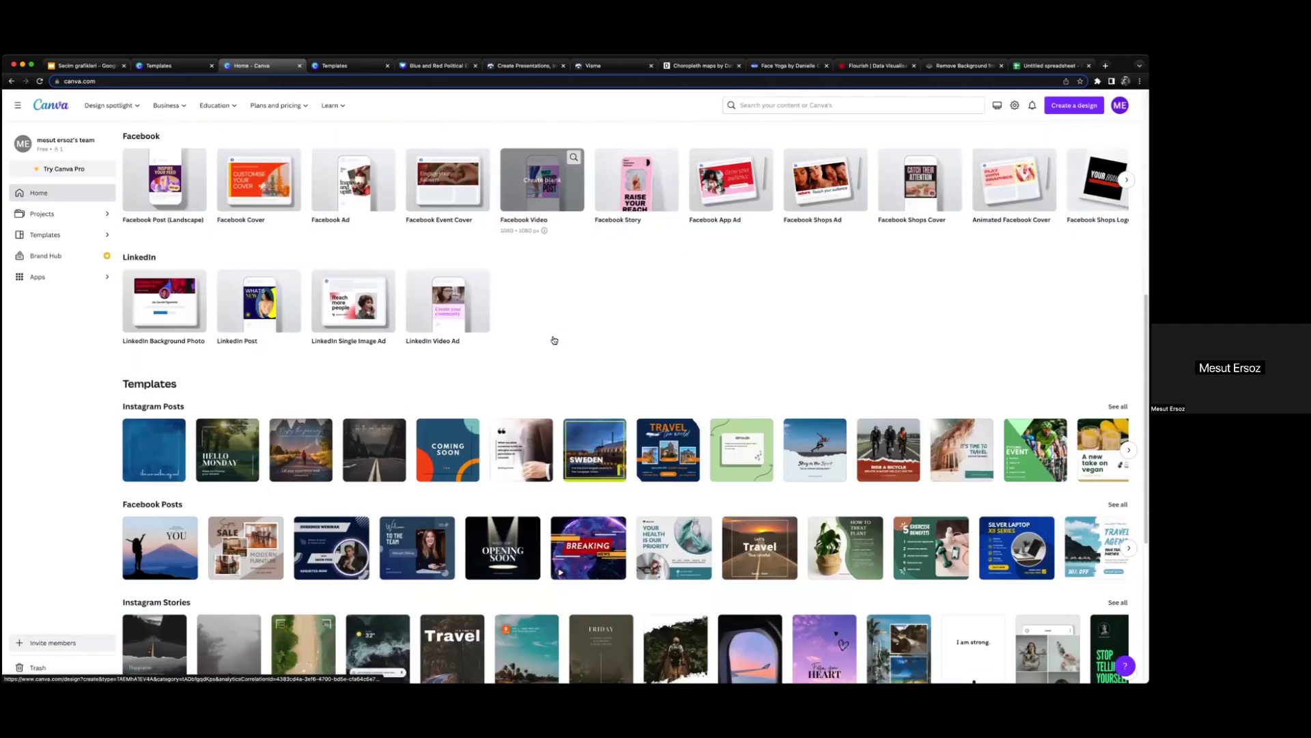
{"action": "scroll", "coordinate": [553, 339], "scroll_direction": "down", "scroll_amount": 4}
{"action": "scroll", "coordinate": [552, 175], "scroll_direction": "up", "scroll_amount": 5}
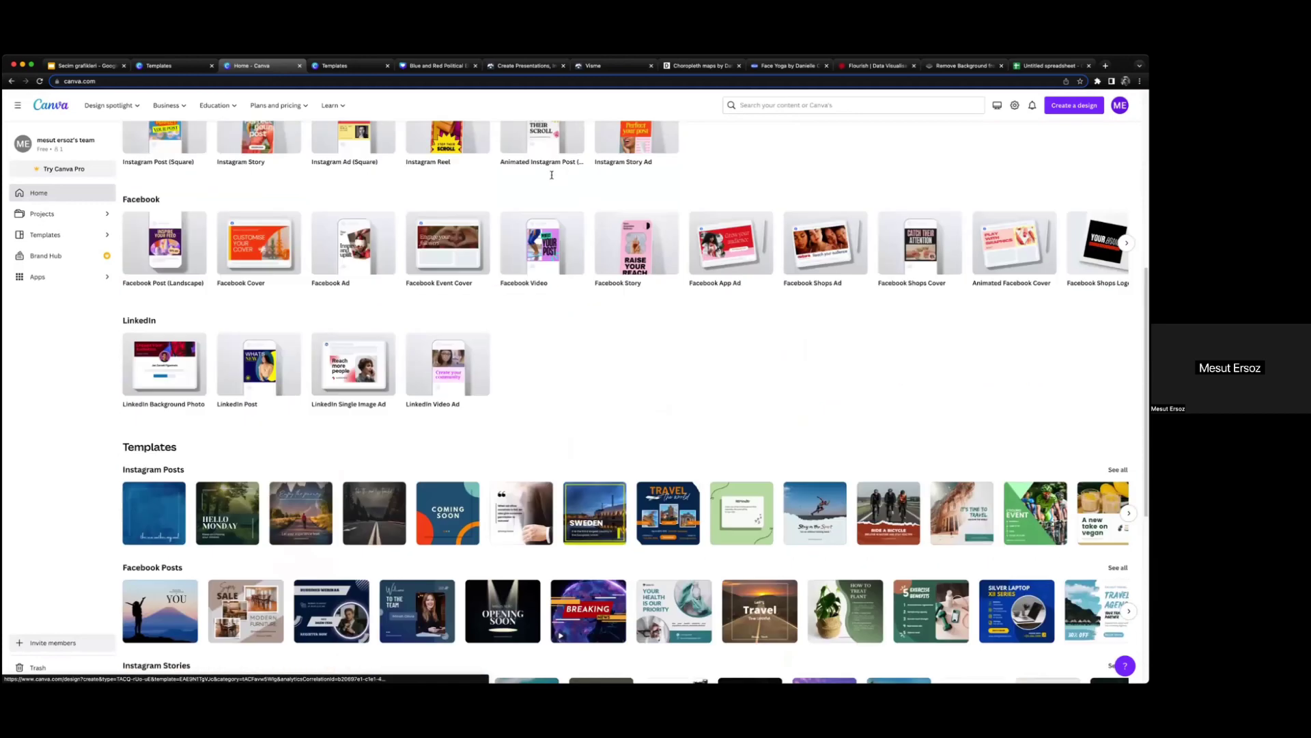
{"action": "scroll", "coordinate": [552, 174], "scroll_direction": "up", "scroll_amount": 9}
Step: Search the templates for "election" and choose the "election flyers" suggestion
{"action": "left_click", "coordinate": [552, 178]}
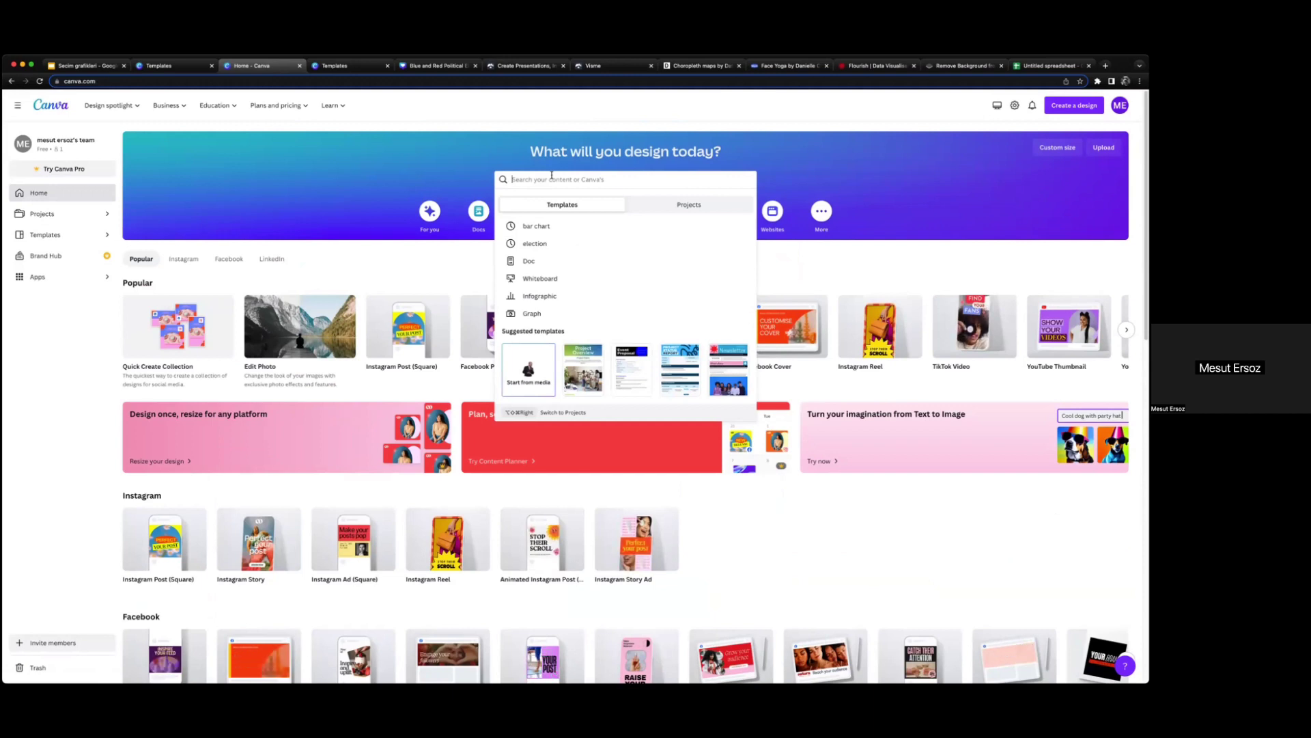
{"action": "type", "text": "e"}
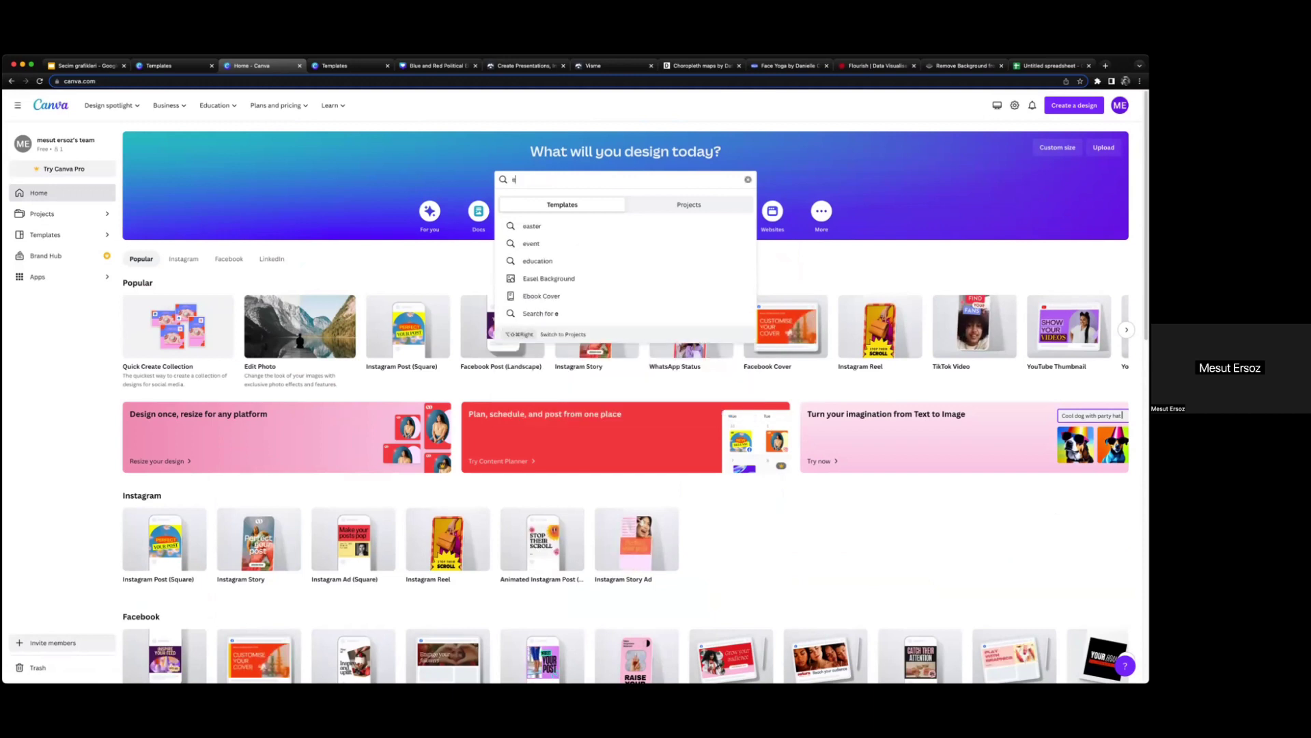
{"action": "type", "text": "lection"}
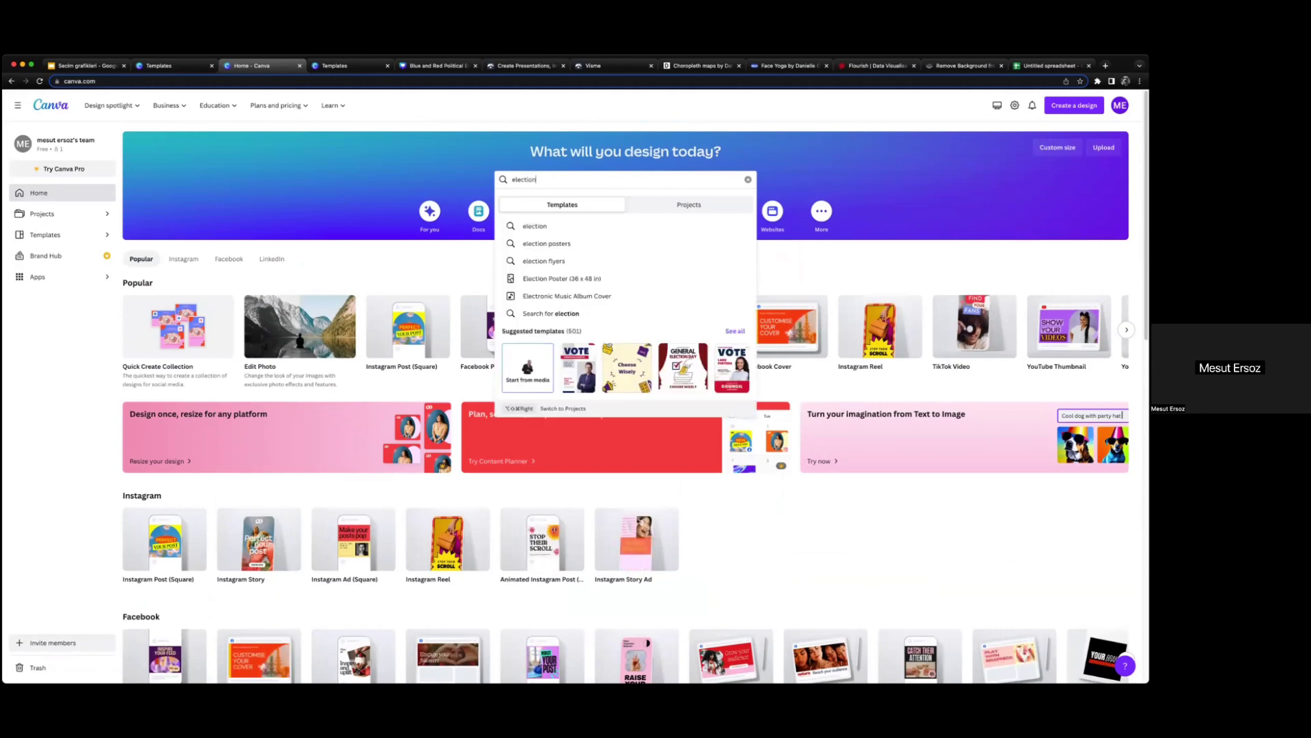
{"action": "left_click", "coordinate": [550, 261]}
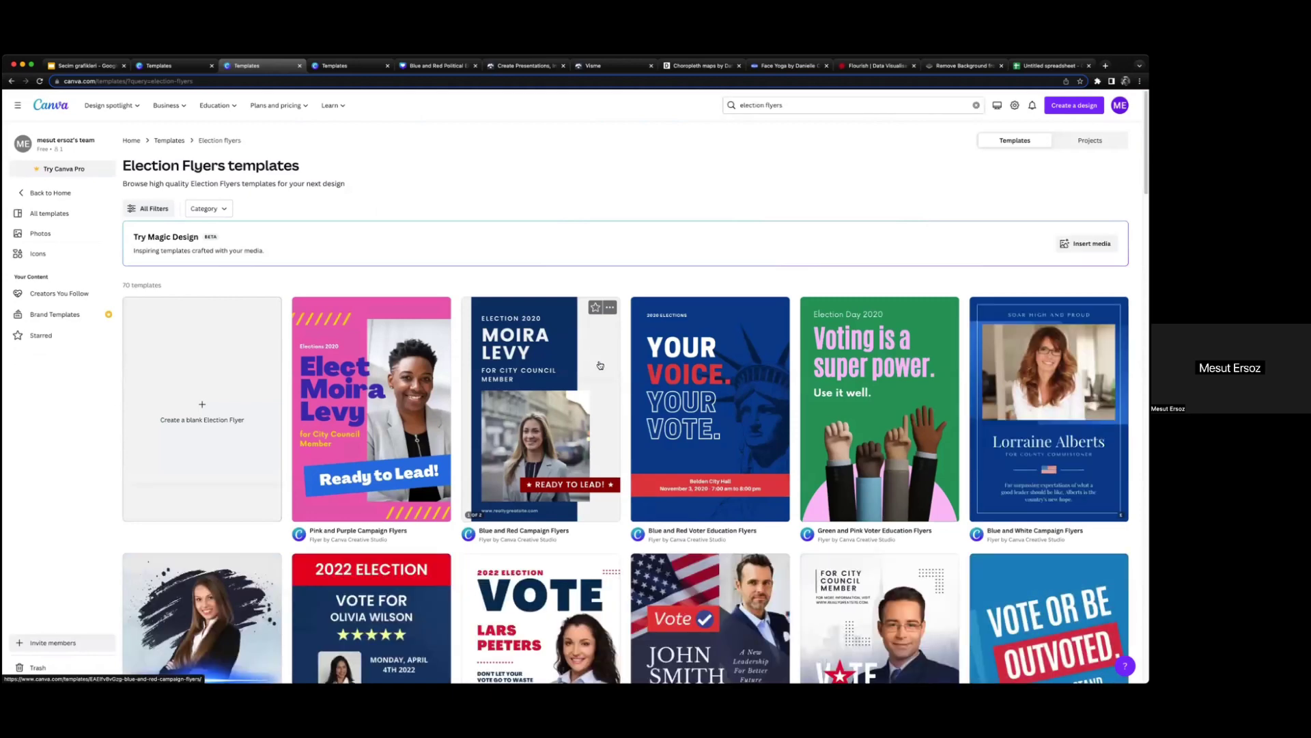
Step: Open the Blue and Red Political Election Flyer template for customizing and close its preview on the template page
{"action": "scroll", "coordinate": [846, 398], "scroll_direction": "down", "scroll_amount": 3}
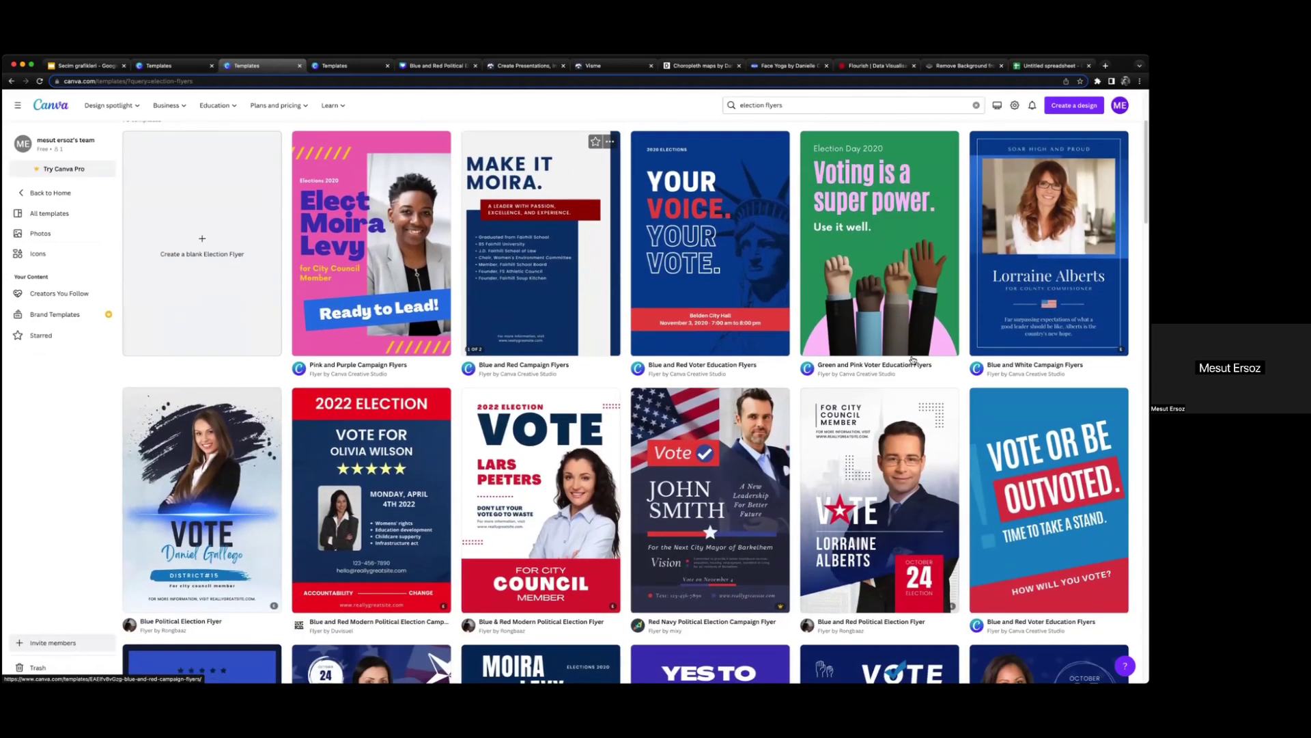
{"action": "scroll", "coordinate": [846, 397], "scroll_direction": "down", "scroll_amount": 2}
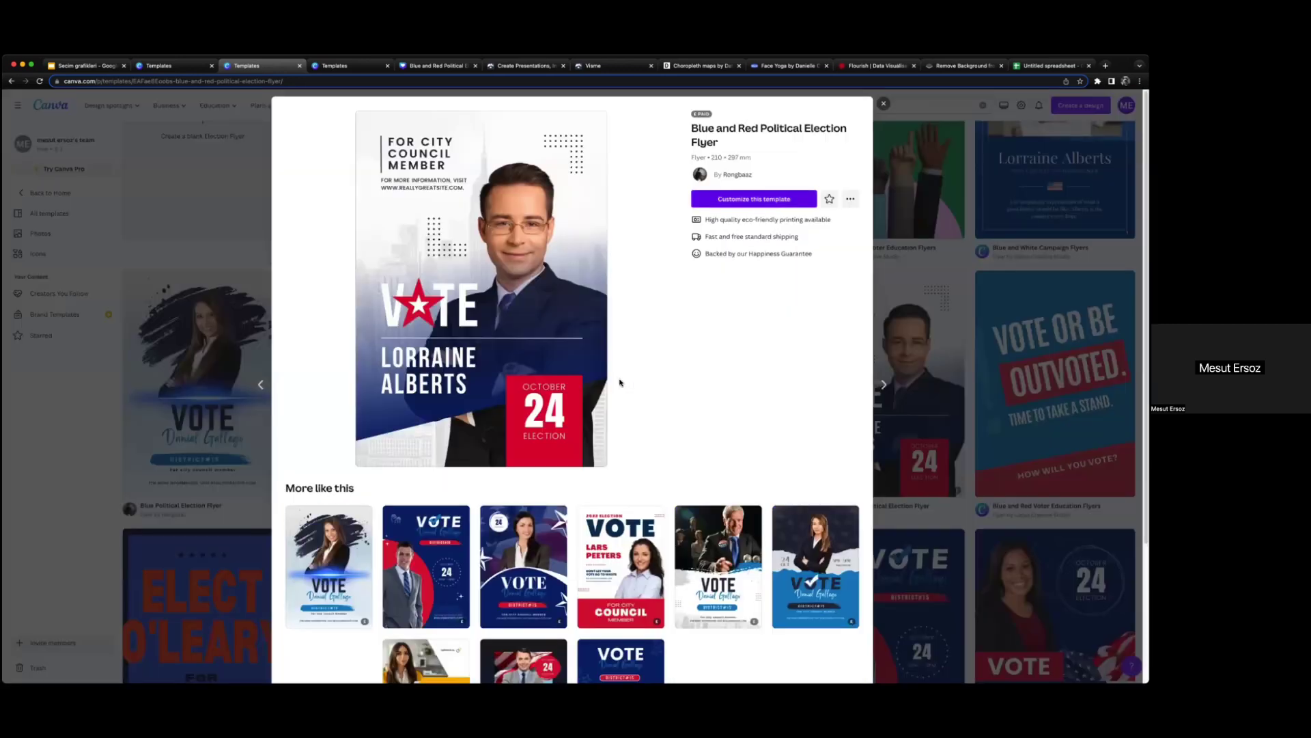
{"action": "left_click", "coordinate": [619, 381]}
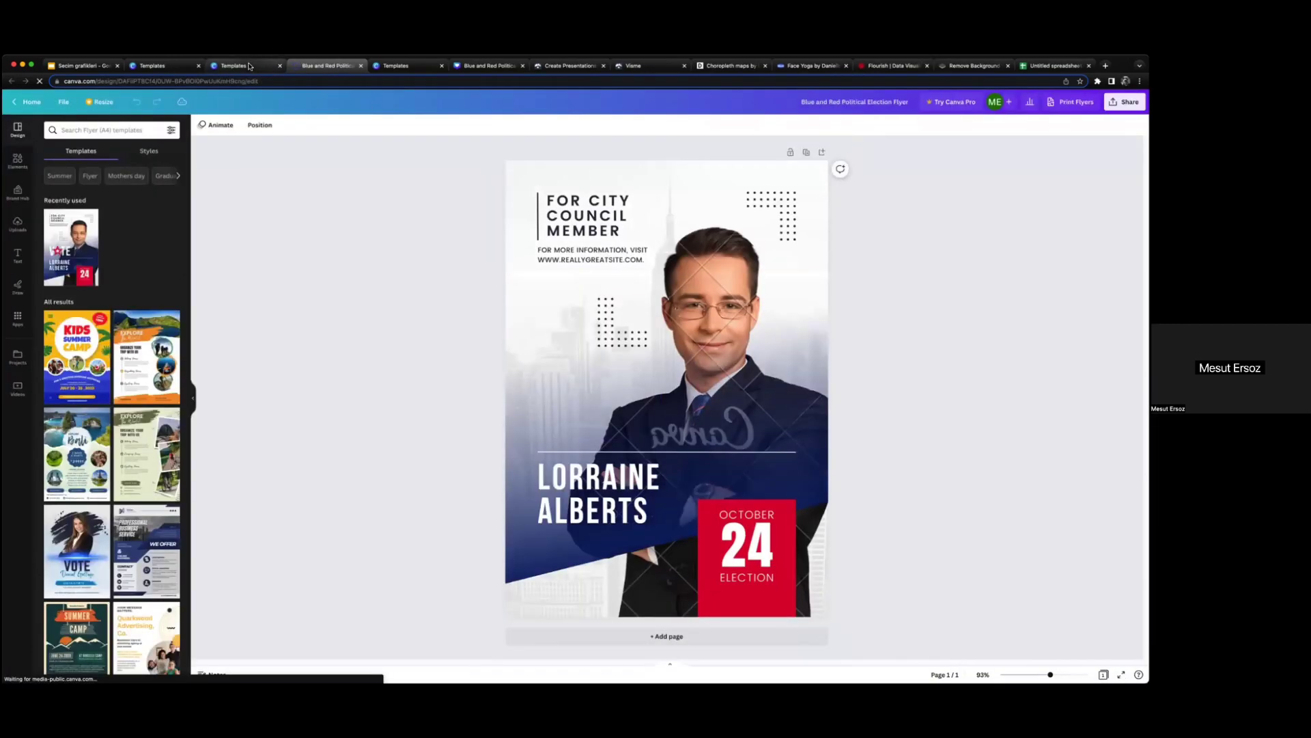
{"action": "key", "text": "ctrl+shift+Tab"}
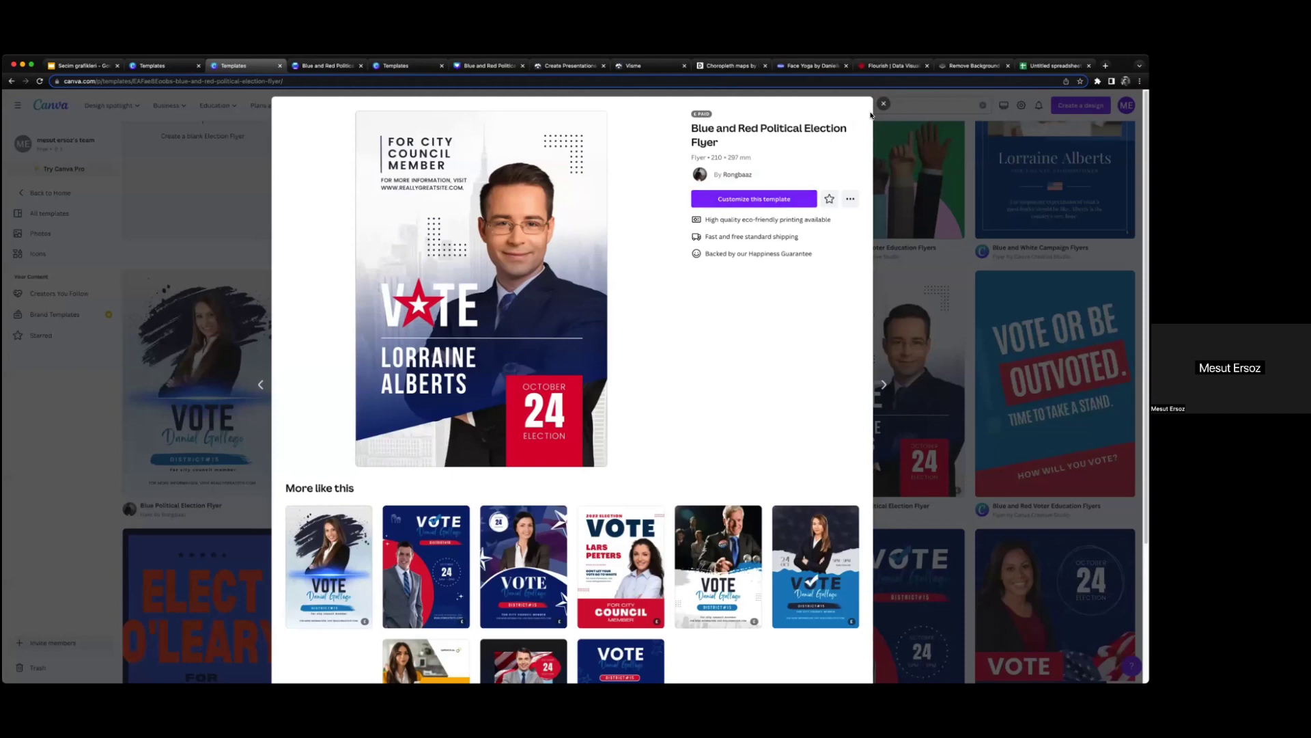
{"action": "key", "text": "Escape"}
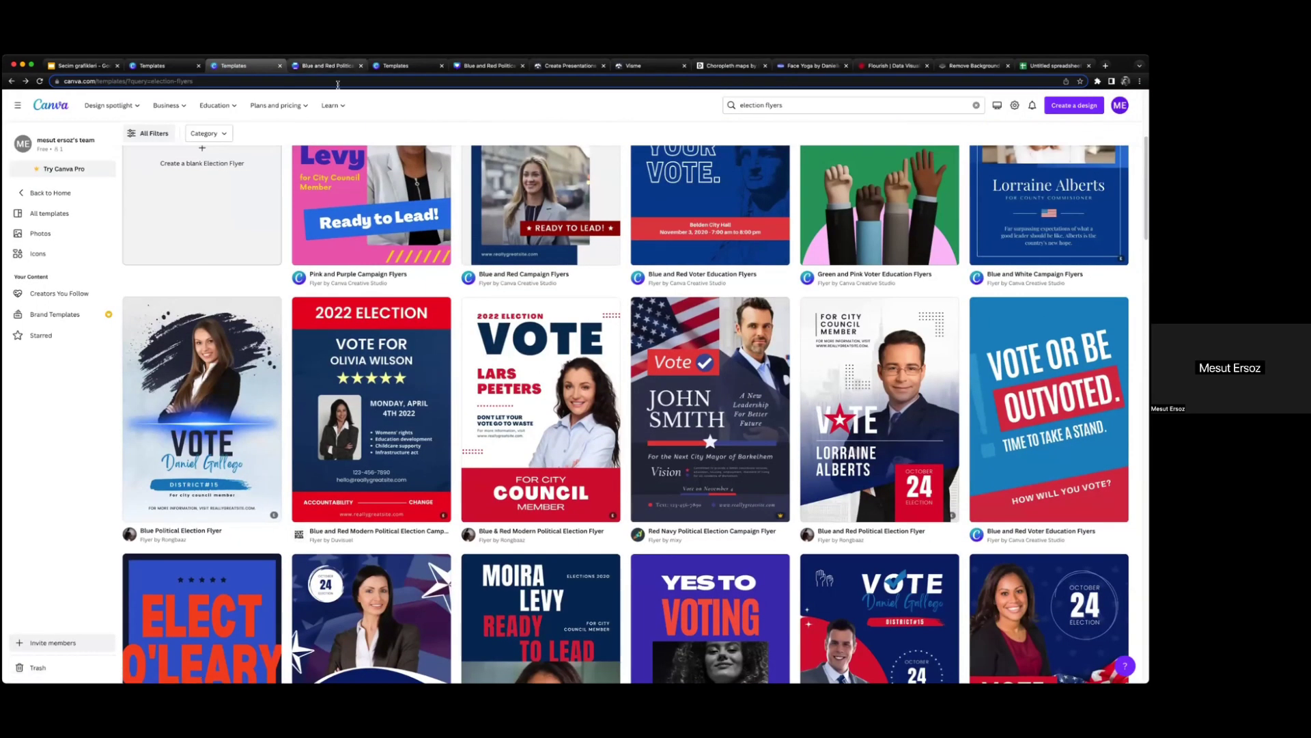
Step: Delete the candidate's photo from the Blue and Red Political Election Flyer design
{"action": "left_click", "coordinate": [328, 65]}
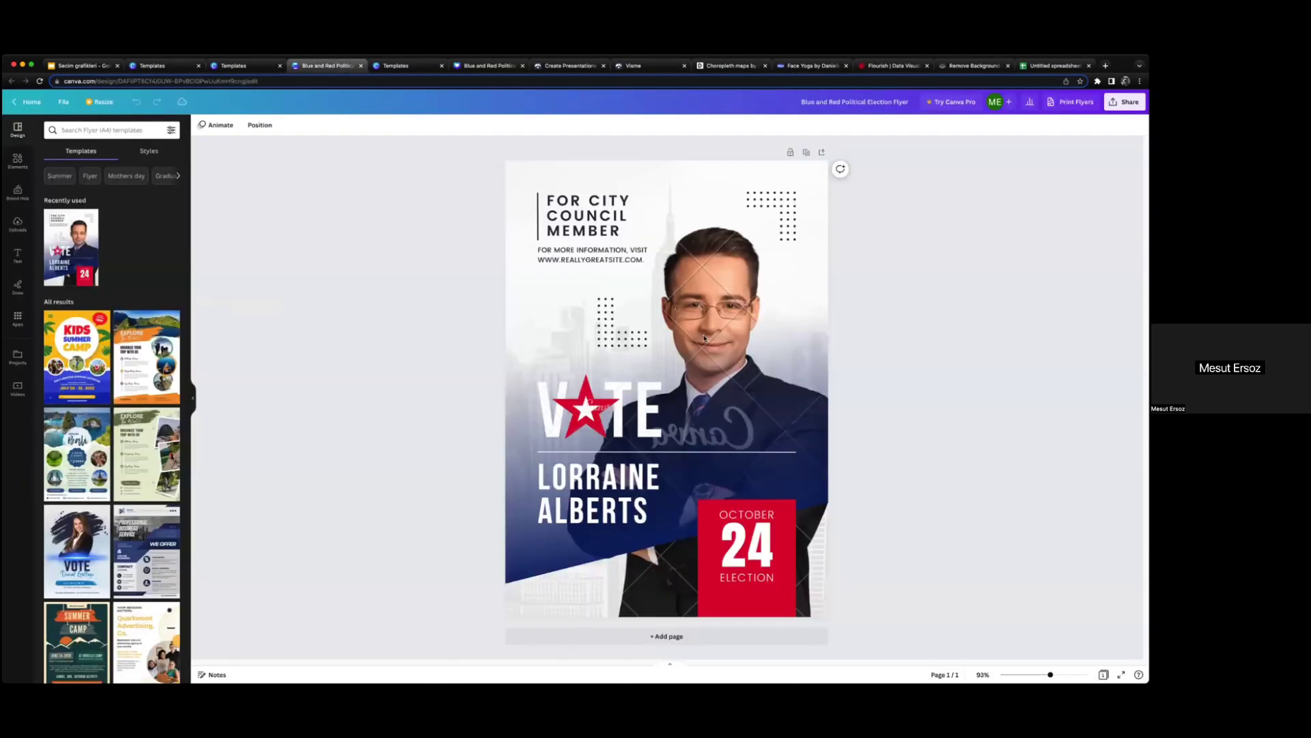
{"action": "left_click", "coordinate": [716, 263]}
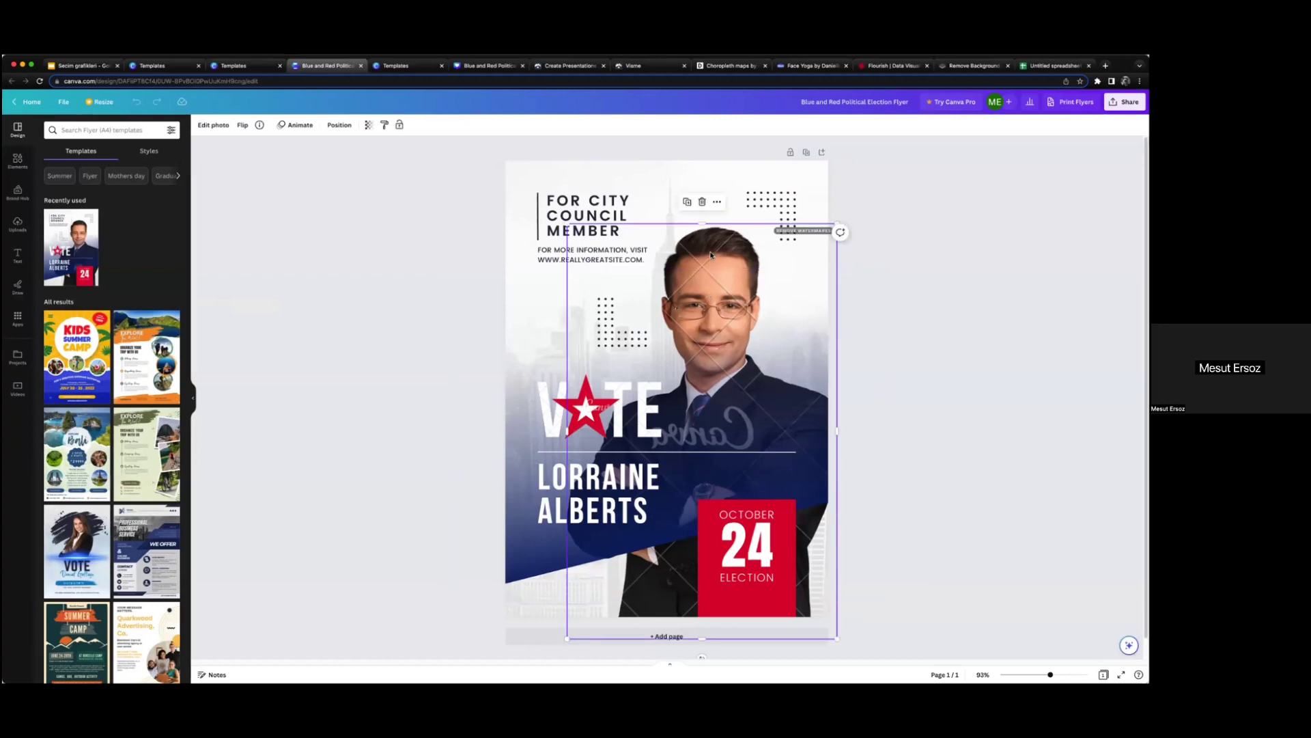
{"action": "key", "text": "Delete"}
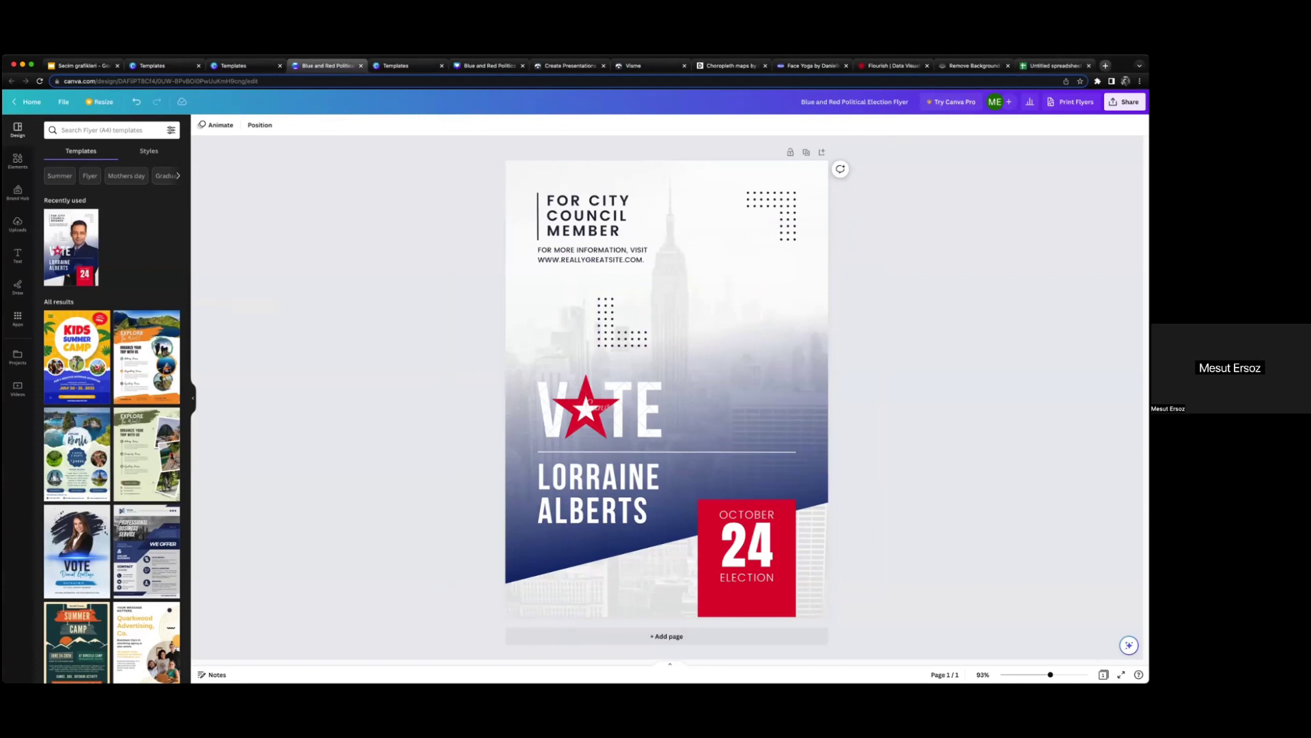
Step: Search Google Images in a new browser tab for "kemal kilicdaroglu kurumsal fotograf"
{"action": "left_click", "coordinate": [1106, 65]}
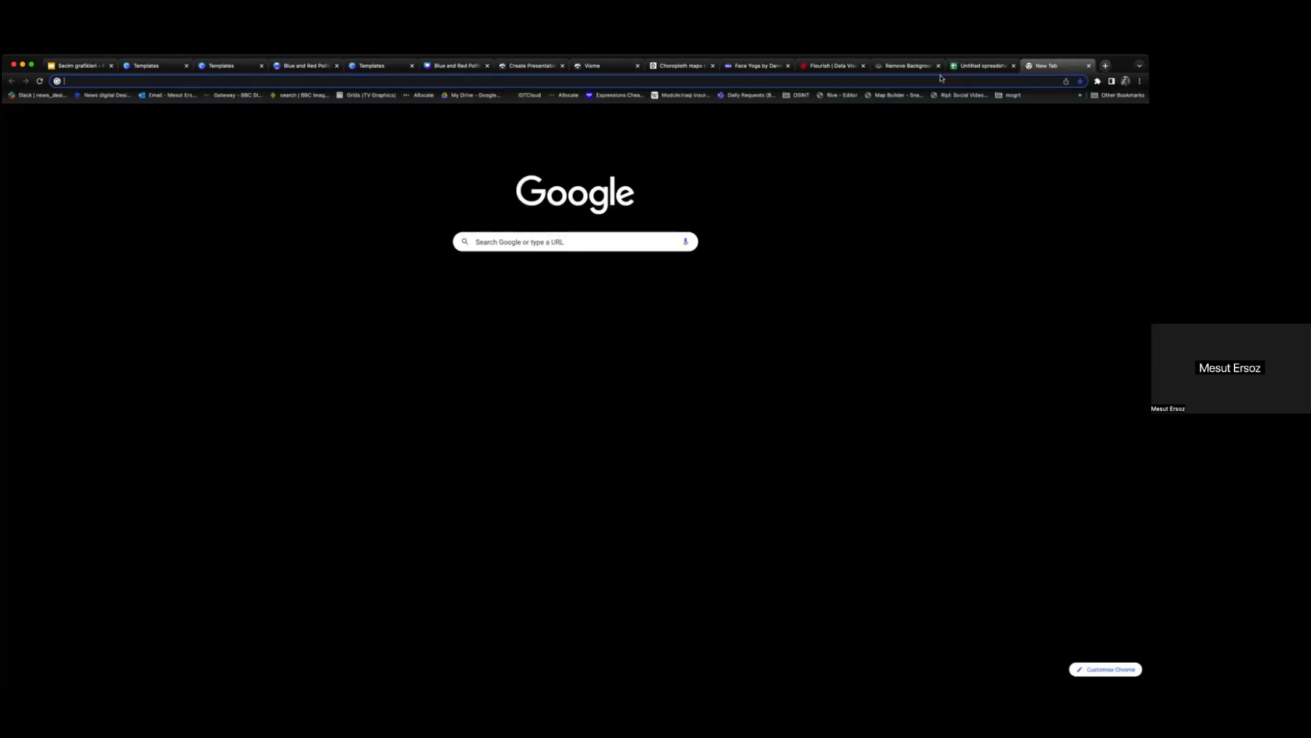
{"action": "left_click", "coordinate": [935, 77]}
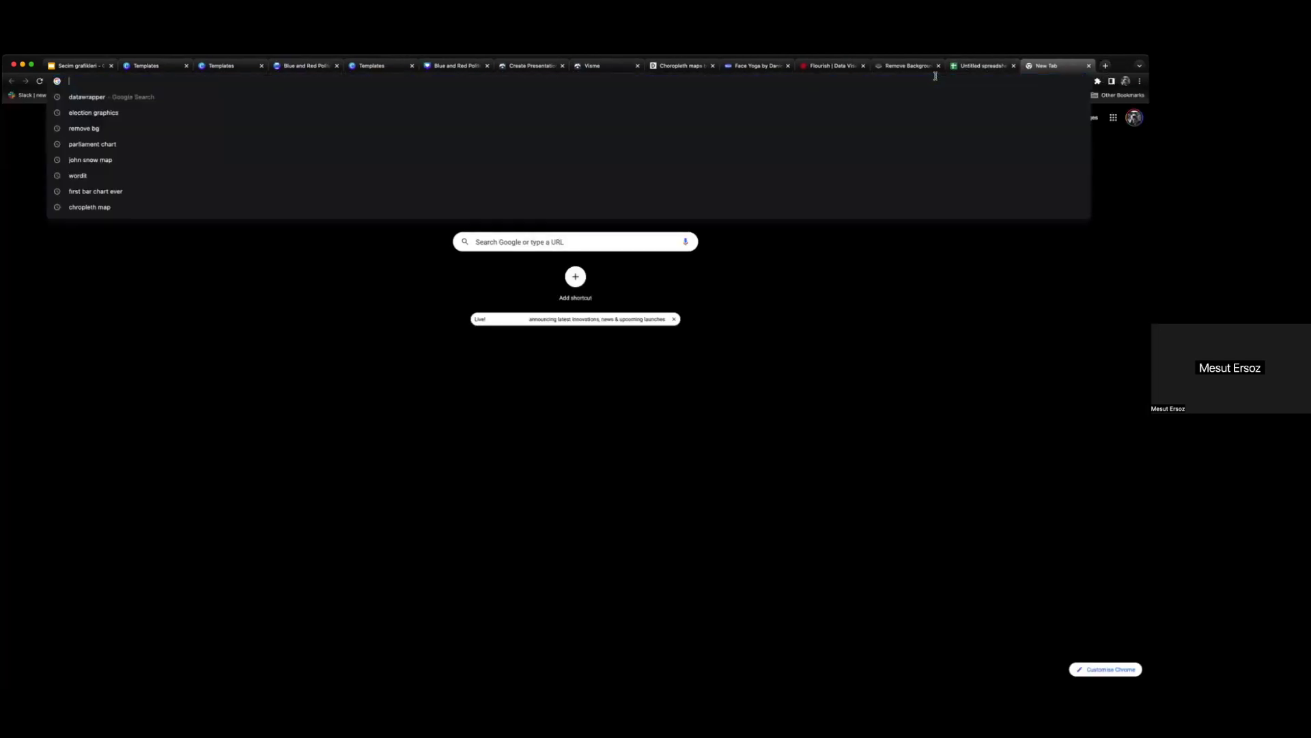
{"action": "left_click", "coordinate": [331, 310]}
{"action": "left_click", "coordinate": [233, 80]}
{"action": "type", "text": "kemal"}
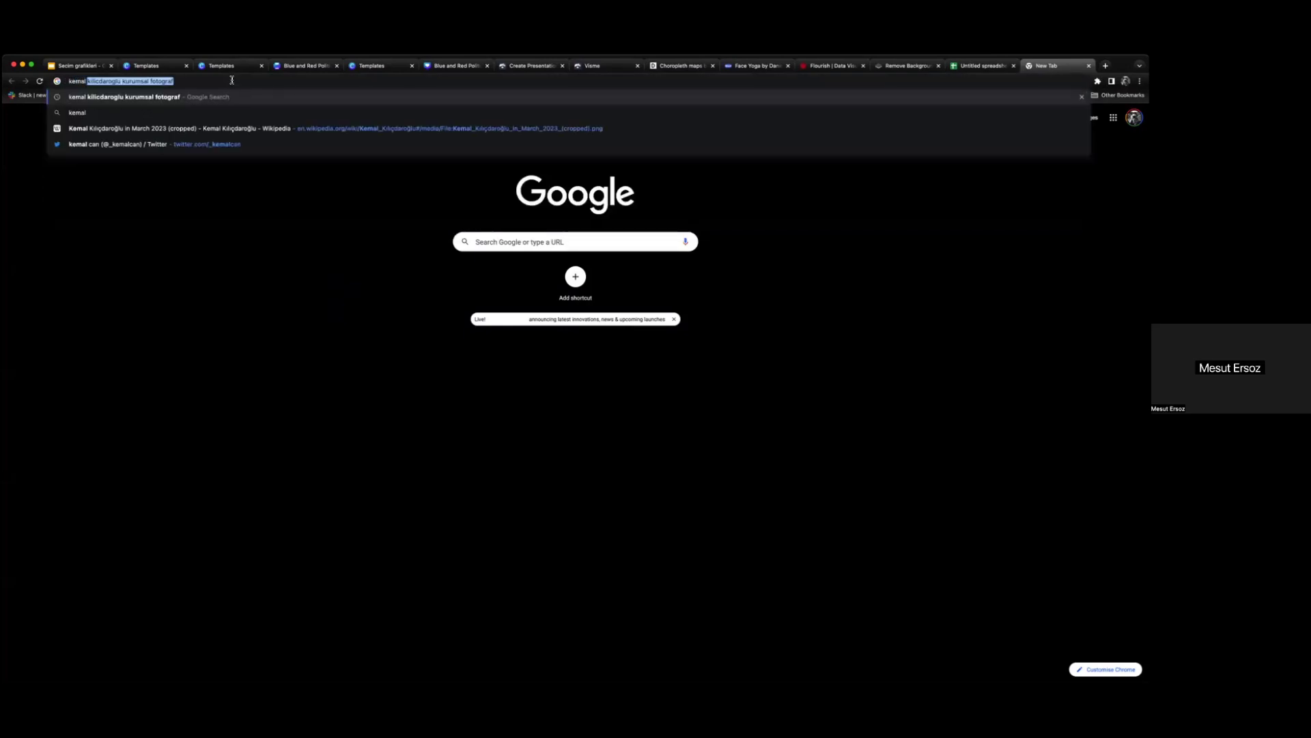
{"action": "key", "text": "Return"}
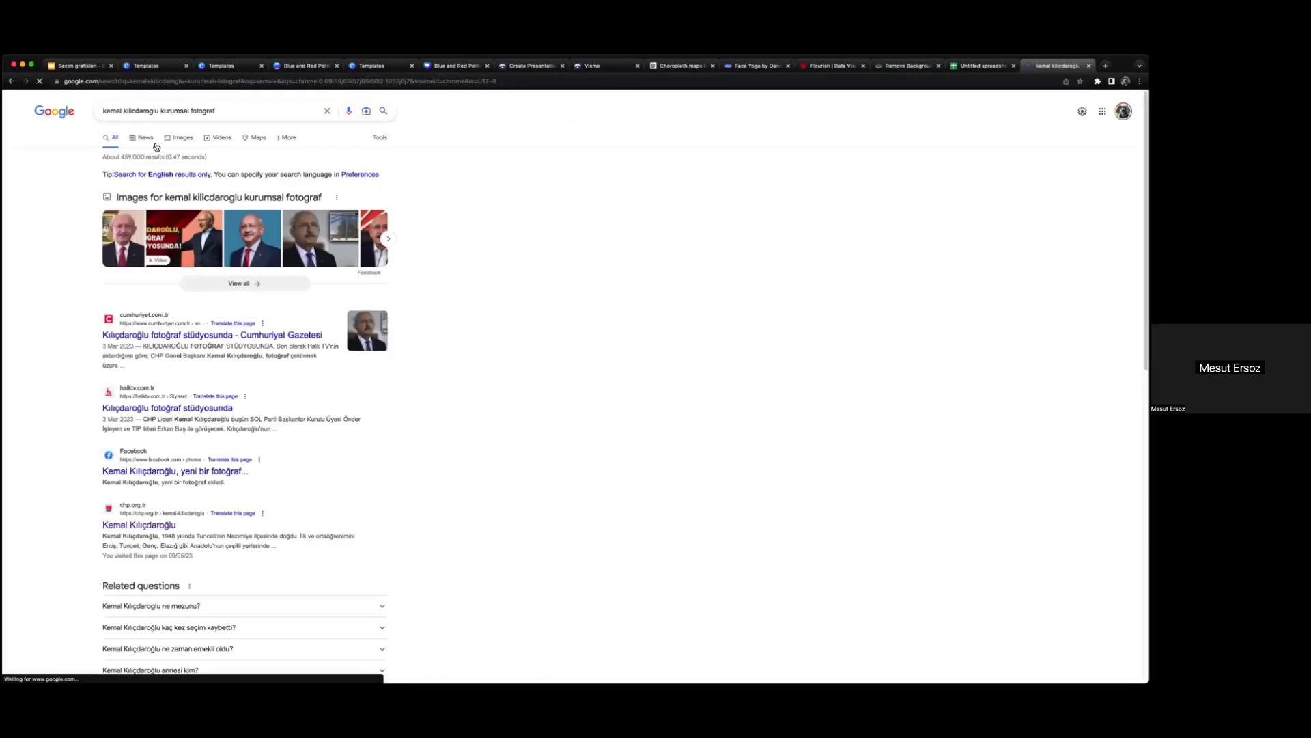
{"action": "left_click", "coordinate": [177, 138]}
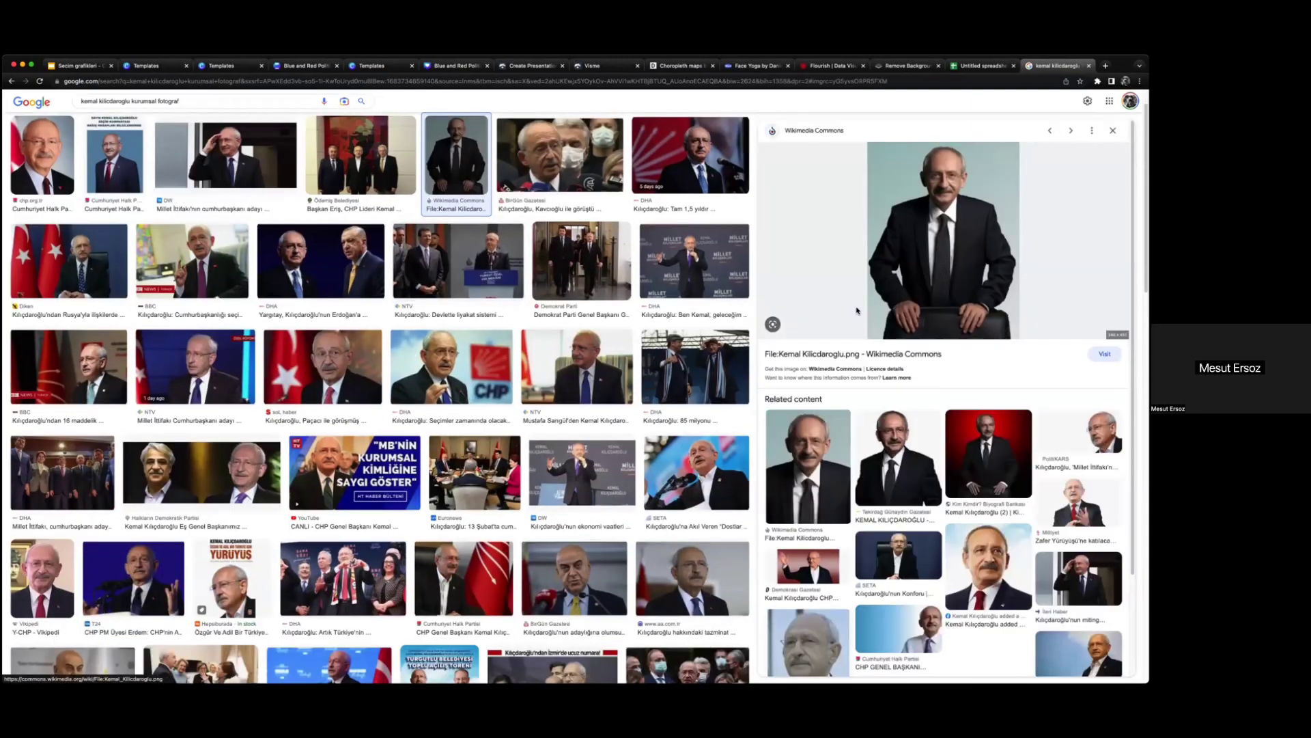
Step: Try the Wikimedia Commons portrait page and the Cumhuriyet Halk Partisi campaign image as photo sources, closing each one
{"action": "left_click", "coordinate": [857, 311]}
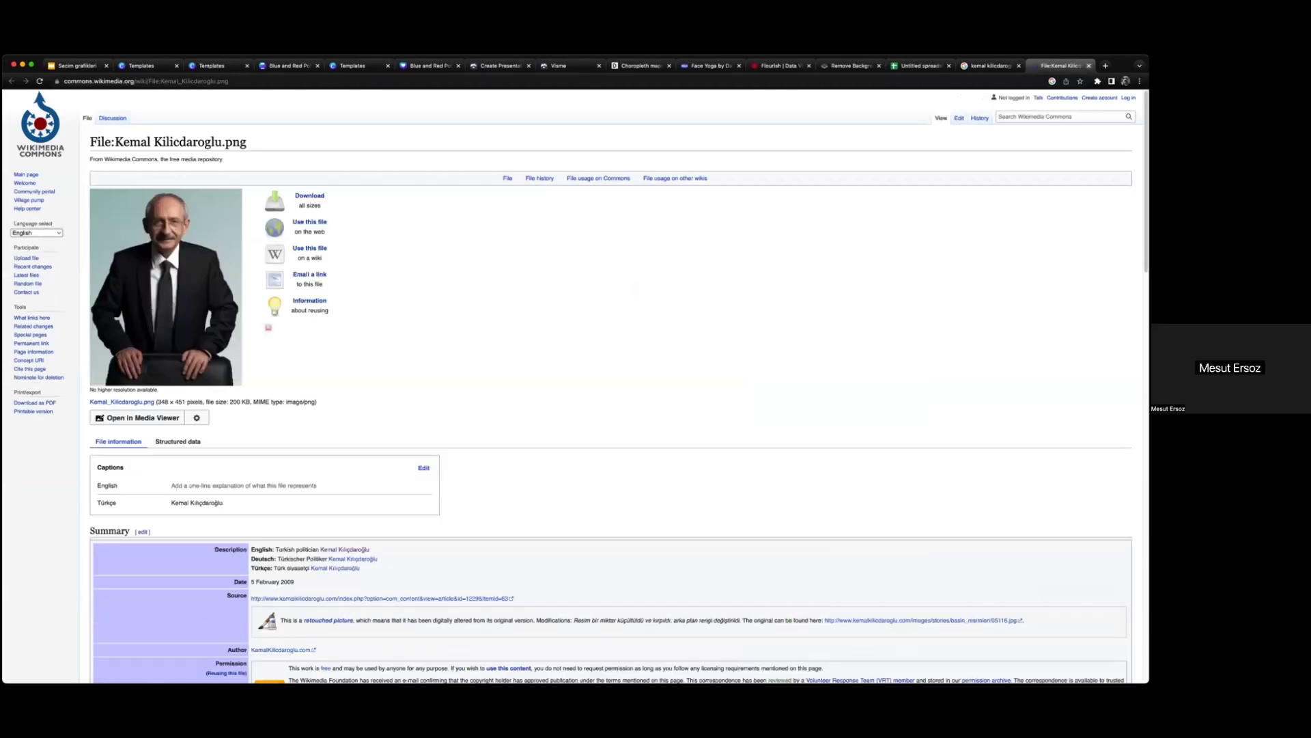
{"action": "key", "text": "super+w"}
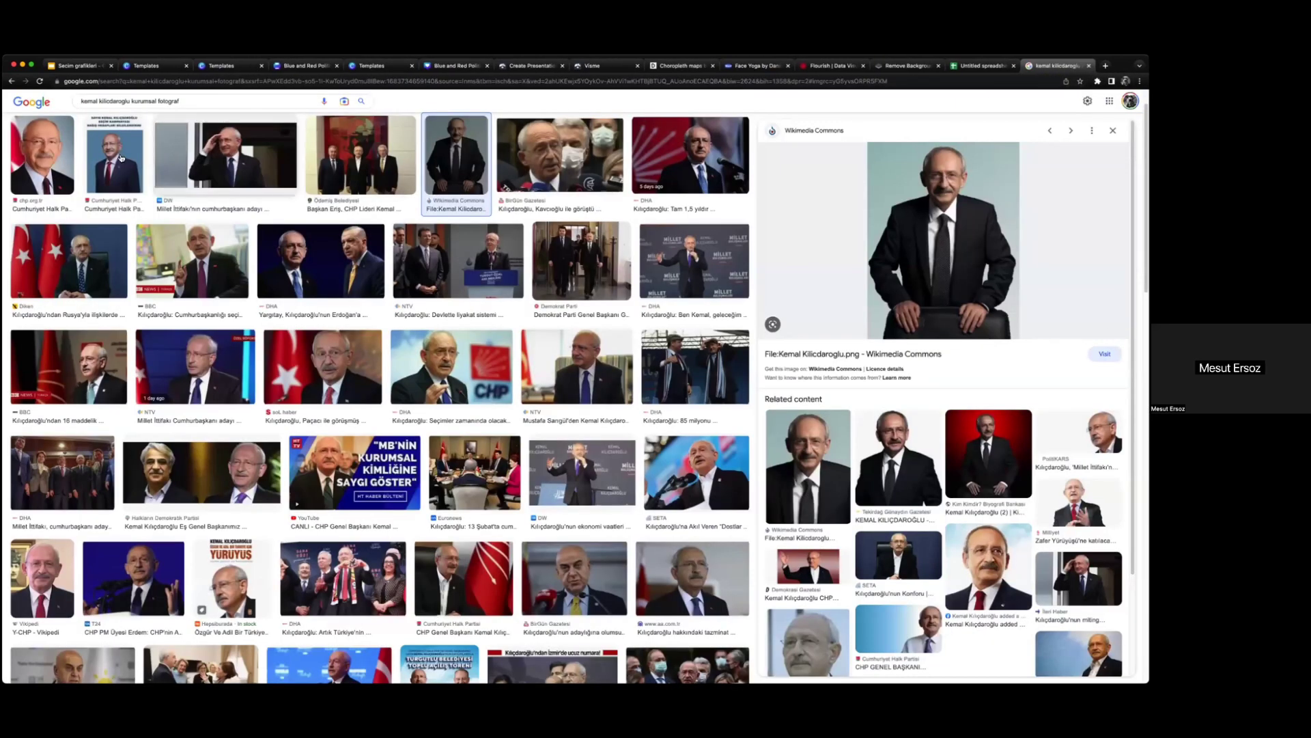
{"action": "left_click", "coordinate": [120, 159]}
{"action": "right_click", "coordinate": [940, 266]}
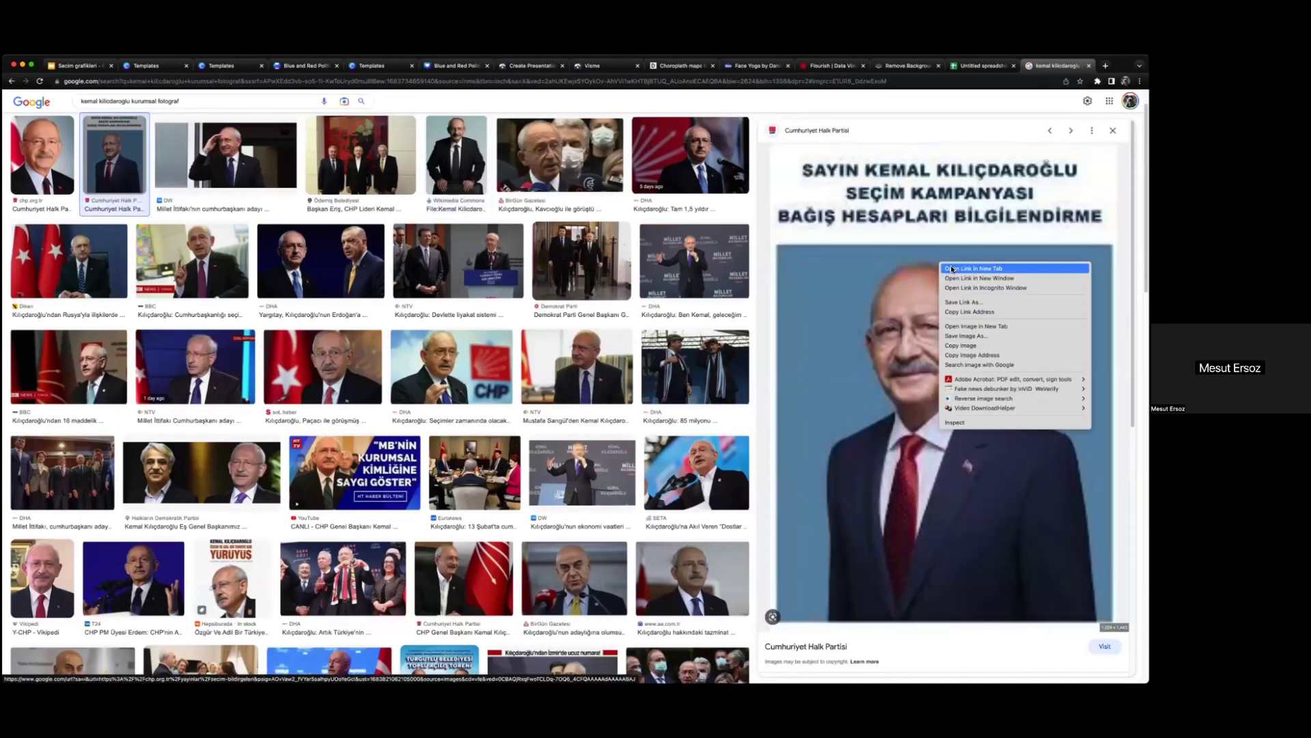
{"action": "left_click", "coordinate": [977, 326]}
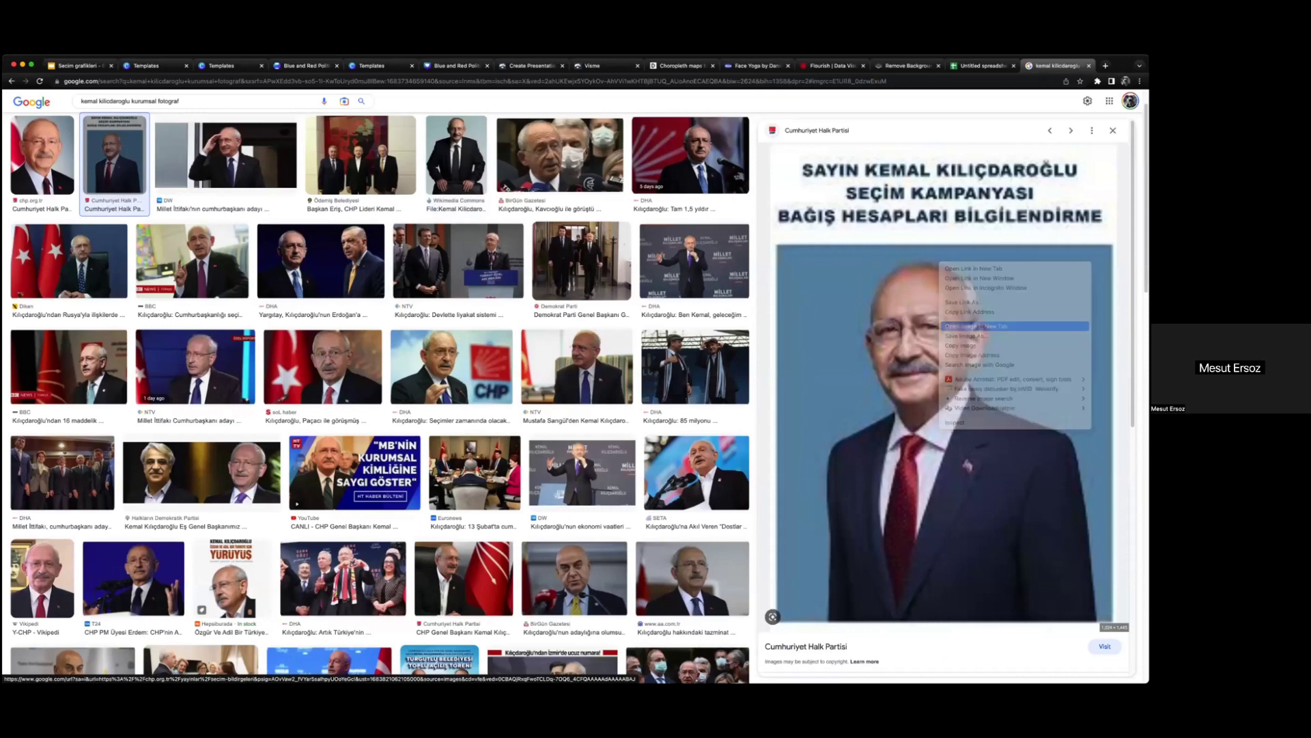
{"action": "key", "text": "ctrl+Tab"}
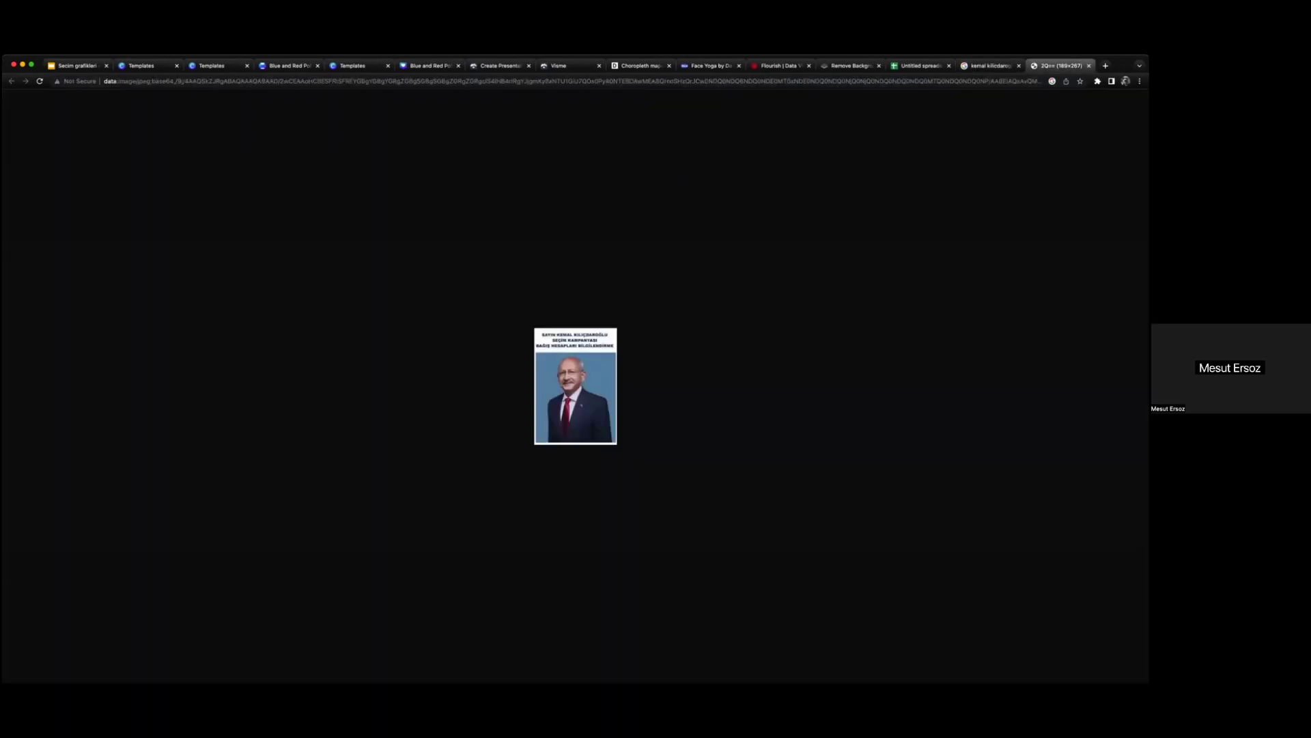
{"action": "left_click", "coordinate": [1089, 66]}
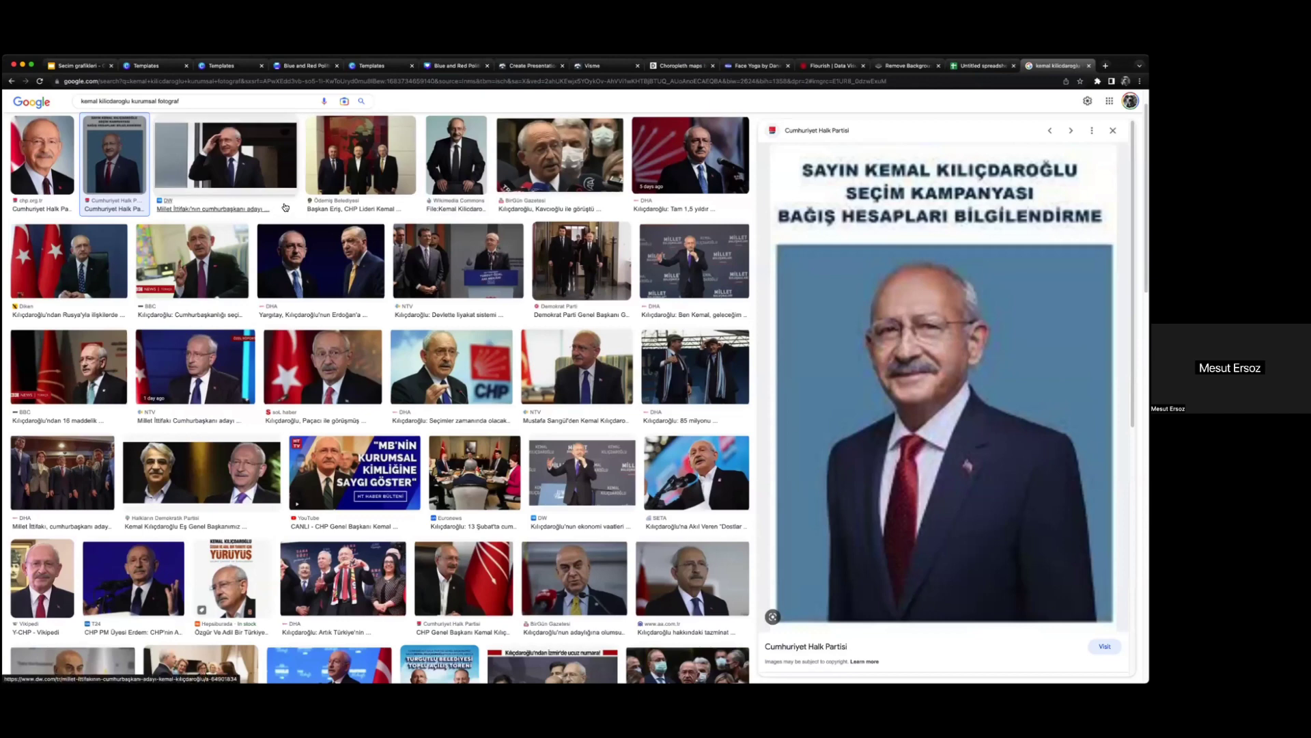
{"action": "scroll", "coordinate": [111, 233], "scroll_direction": "up", "scroll_amount": 2}
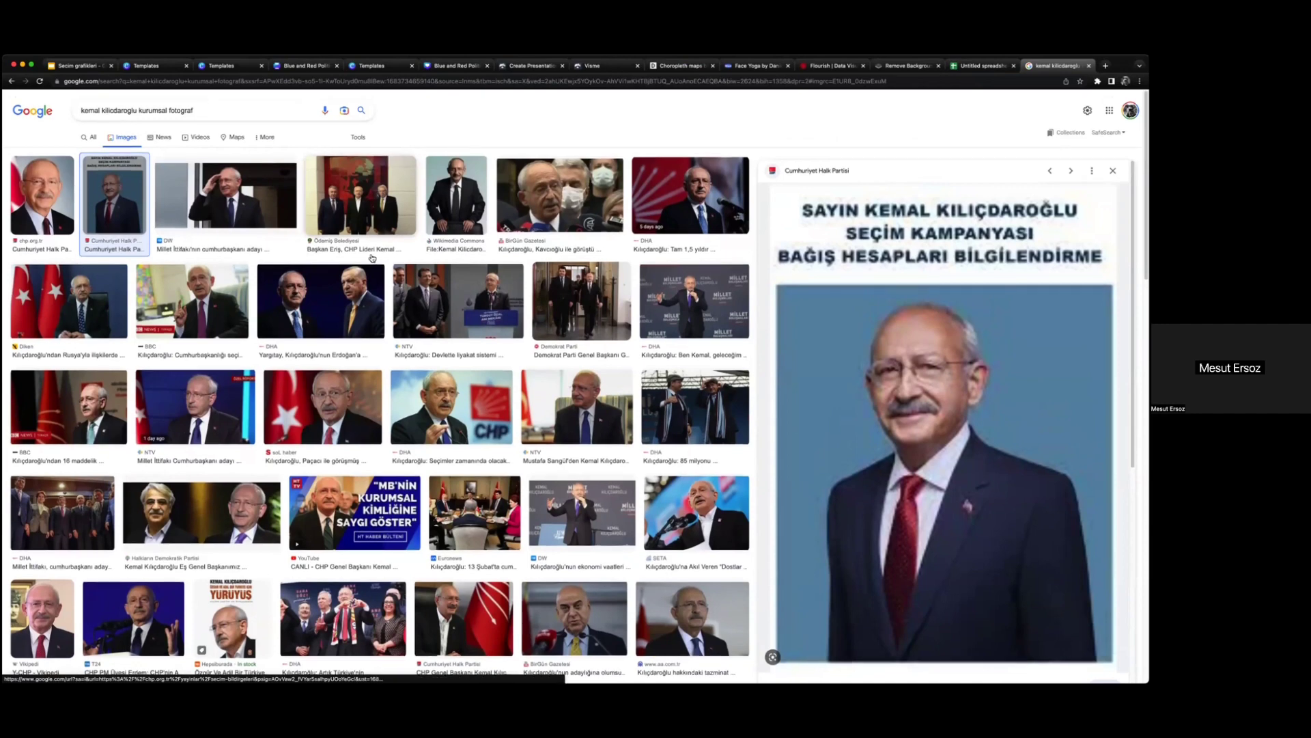
{"action": "scroll", "coordinate": [393, 304], "scroll_direction": "down", "scroll_amount": 3}
{"action": "scroll", "coordinate": [654, 486], "scroll_direction": "down", "scroll_amount": 1}
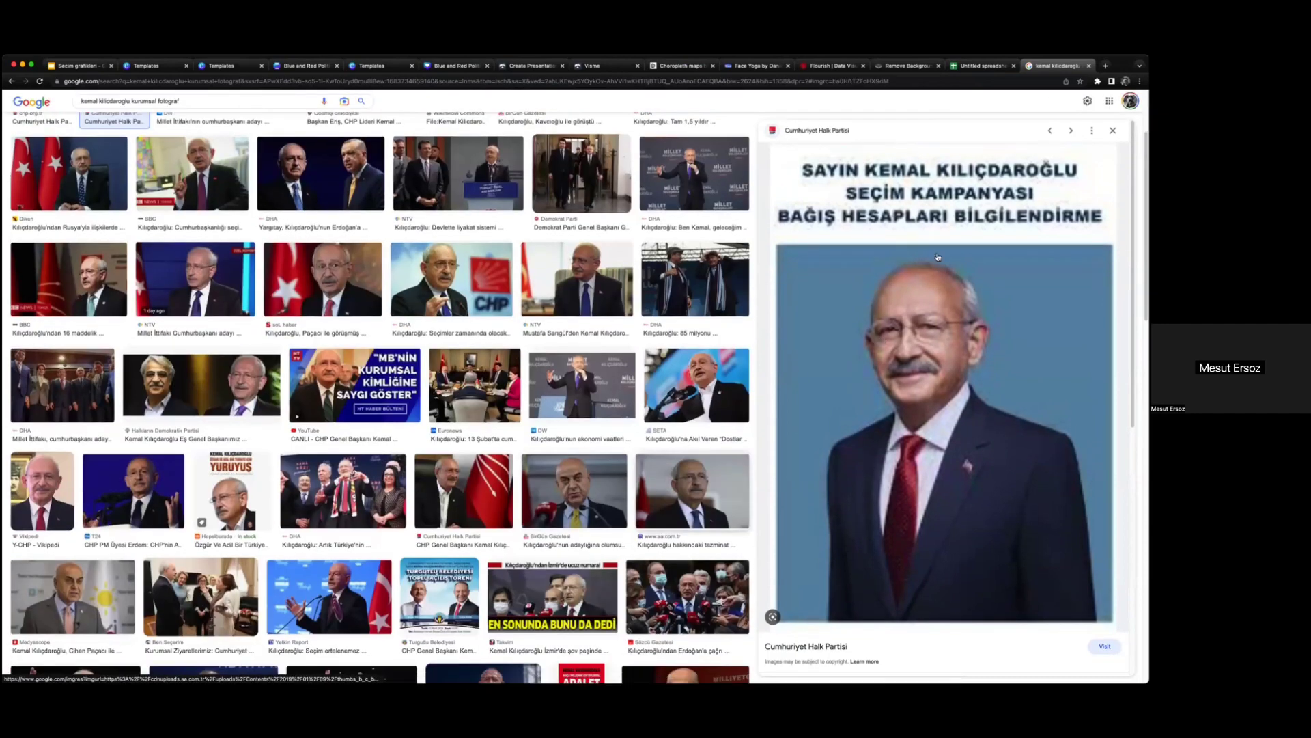
{"action": "left_click", "coordinate": [654, 486]}
{"action": "right_click", "coordinate": [947, 235]}
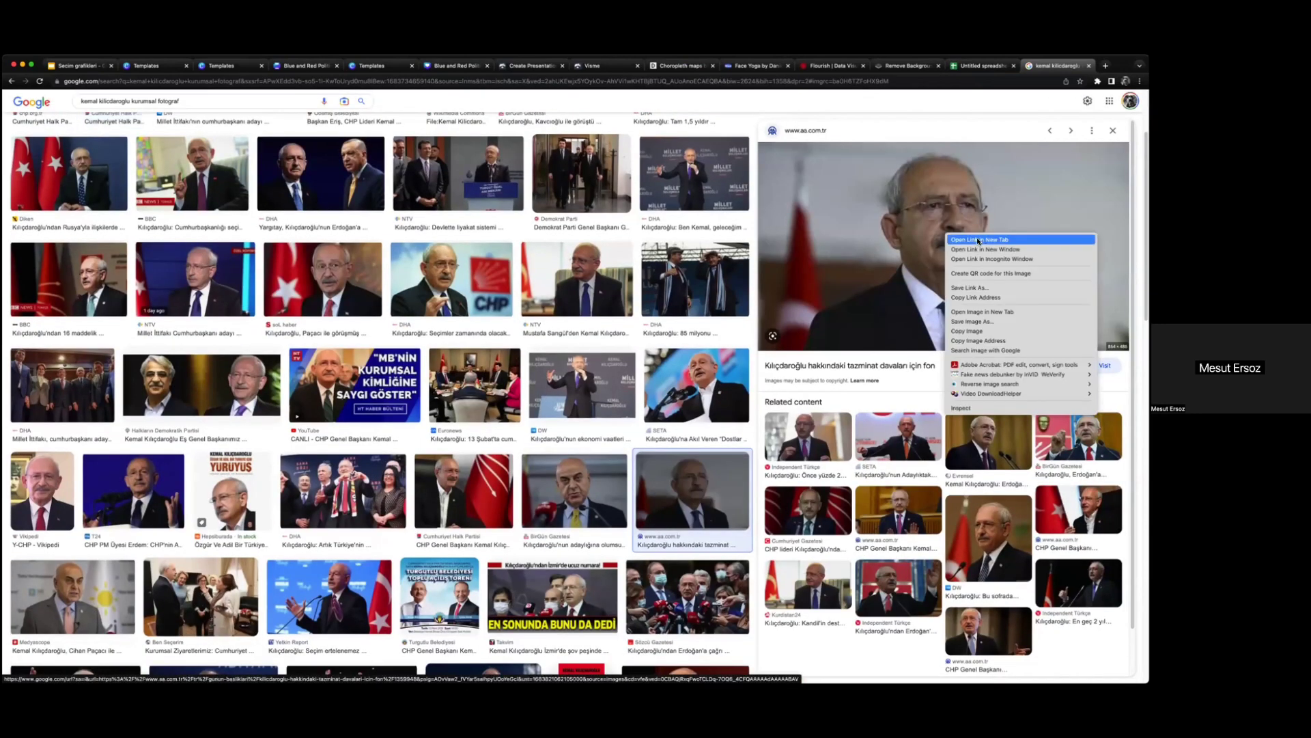
{"action": "left_click", "coordinate": [981, 312]}
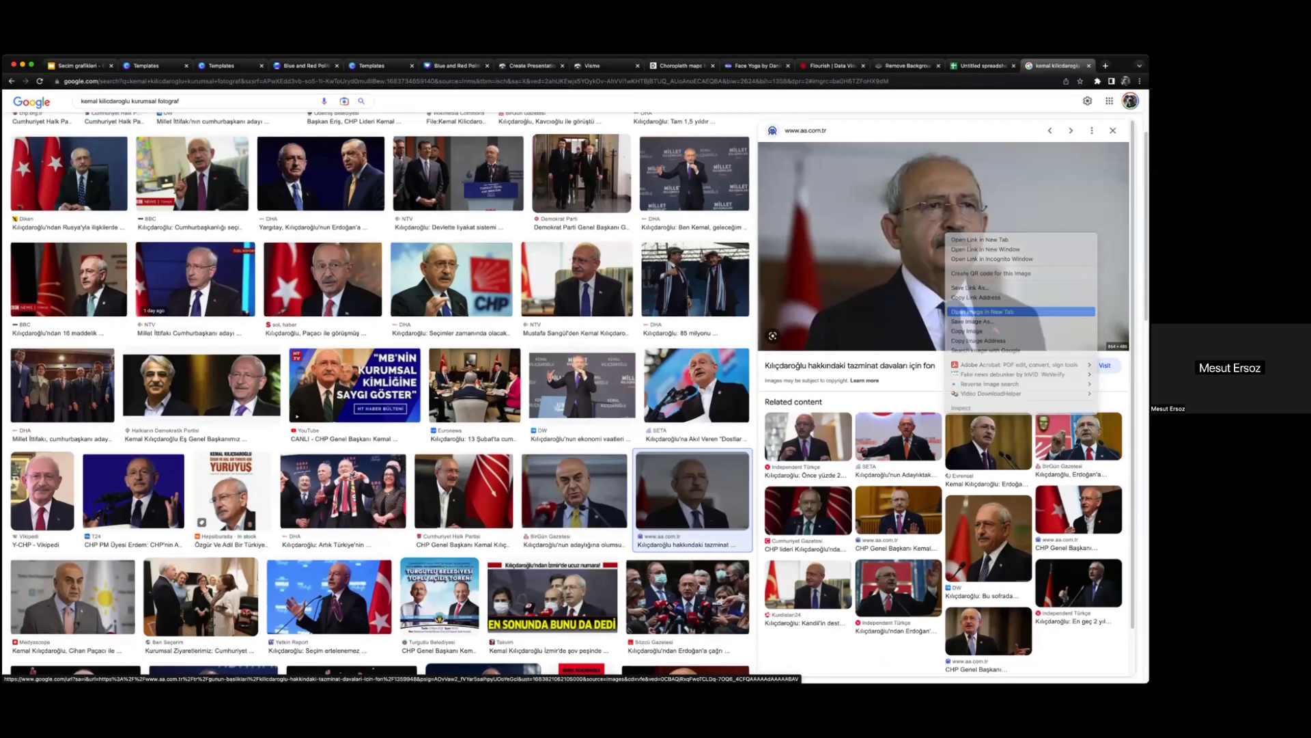
{"action": "key", "text": "ctrl+Tab"}
Step: Save the opened portrait image to the computer and close both the image and the image search
{"action": "right_click", "coordinate": [606, 321]}
{"action": "left_click", "coordinate": [668, 343]}
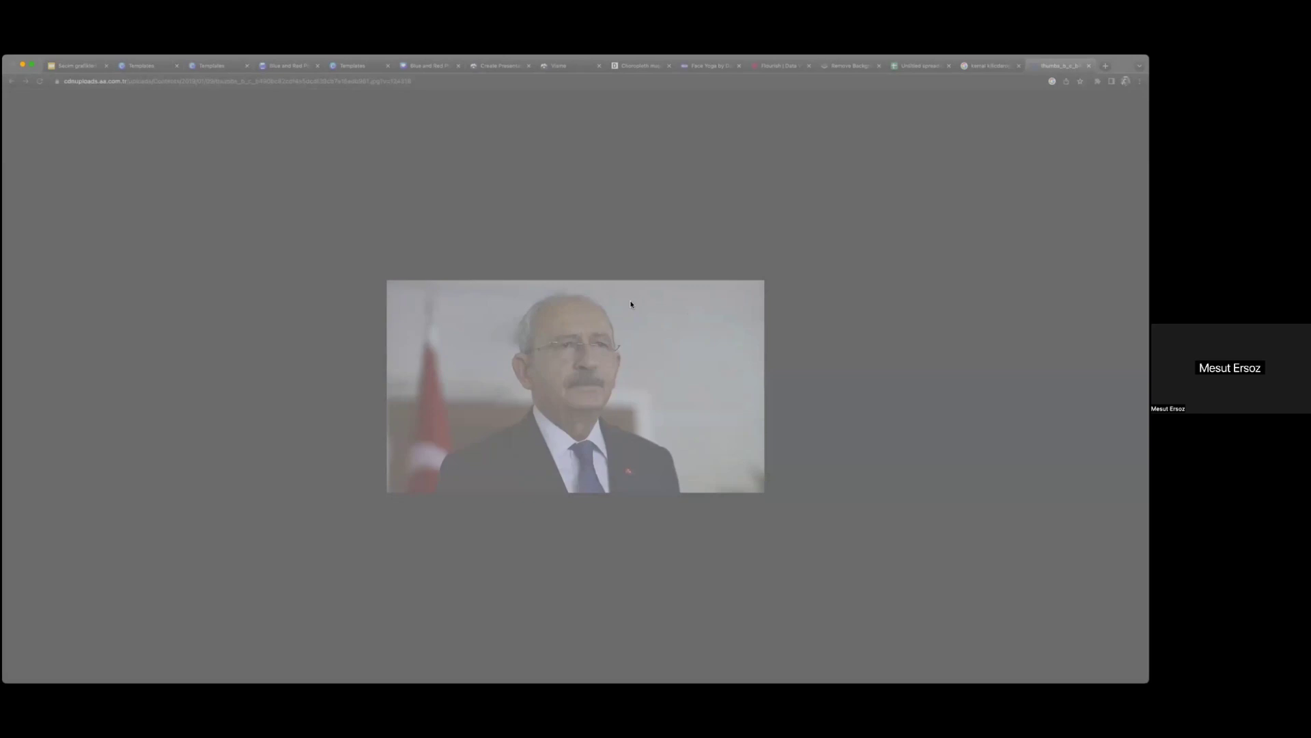
{"action": "key", "text": "Return"}
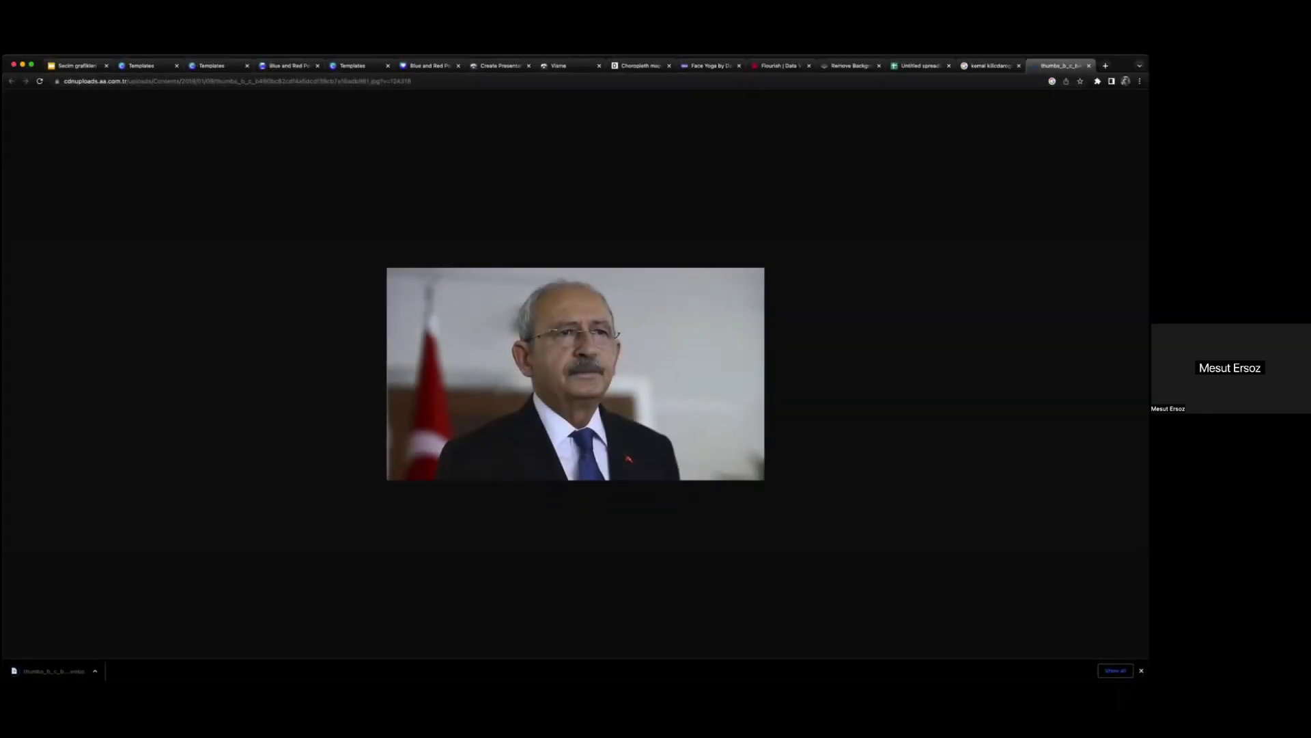
{"action": "key", "text": "super+w"}
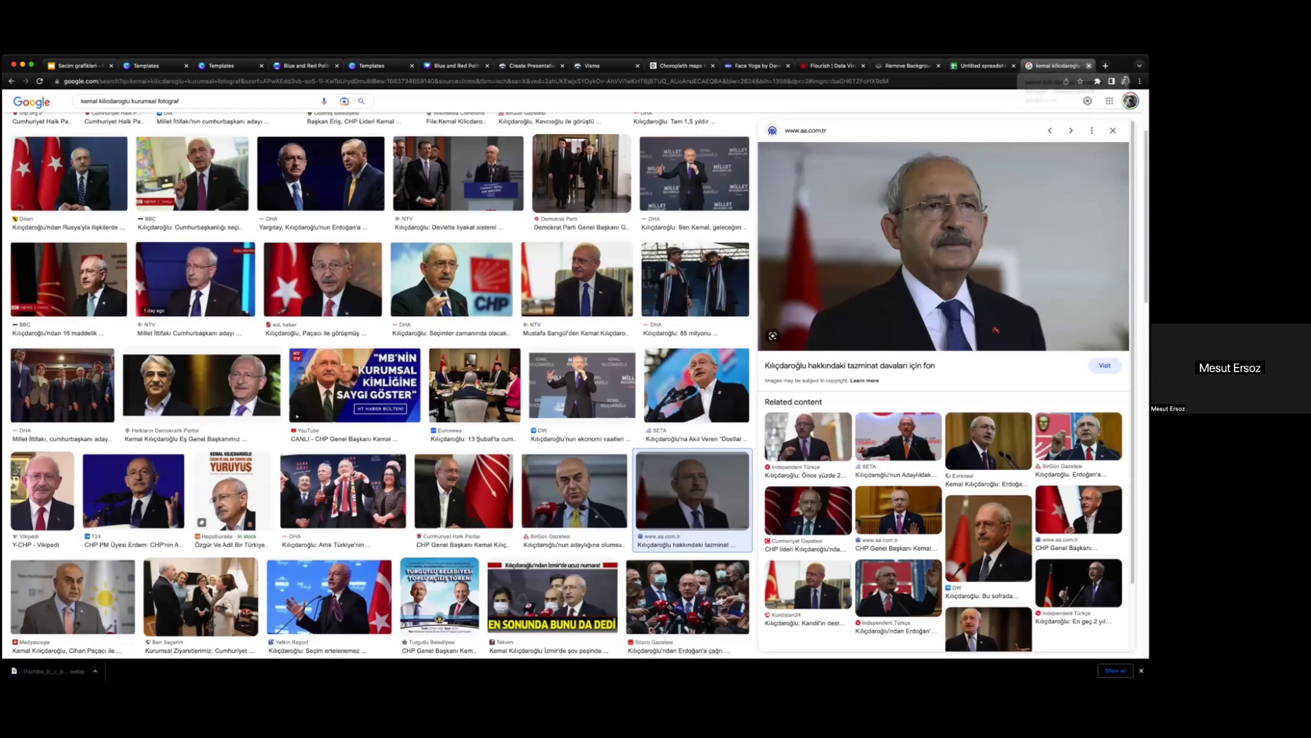
{"action": "key", "text": "super+w"}
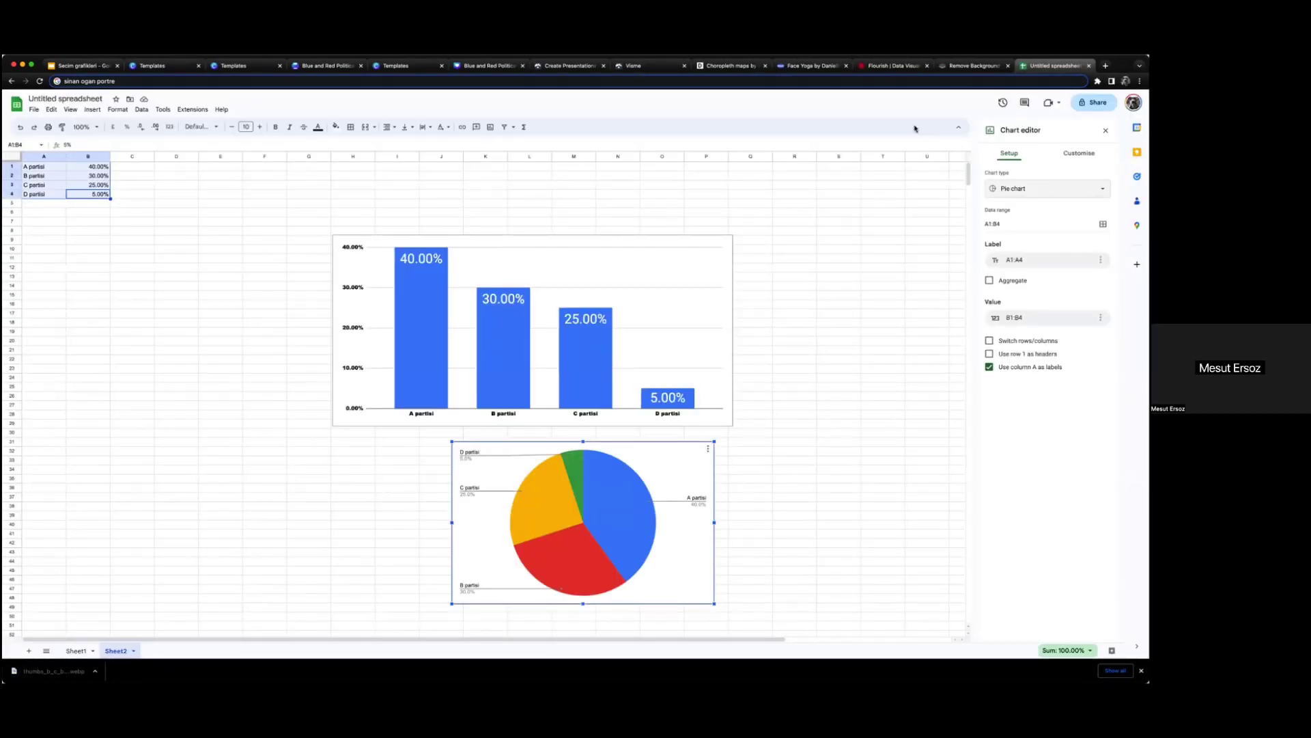
Step: Switch to the Canva flyer, try placing the uploaded portrait enlarged across the page, and delete it from the design
{"action": "left_click", "coordinate": [343, 69]}
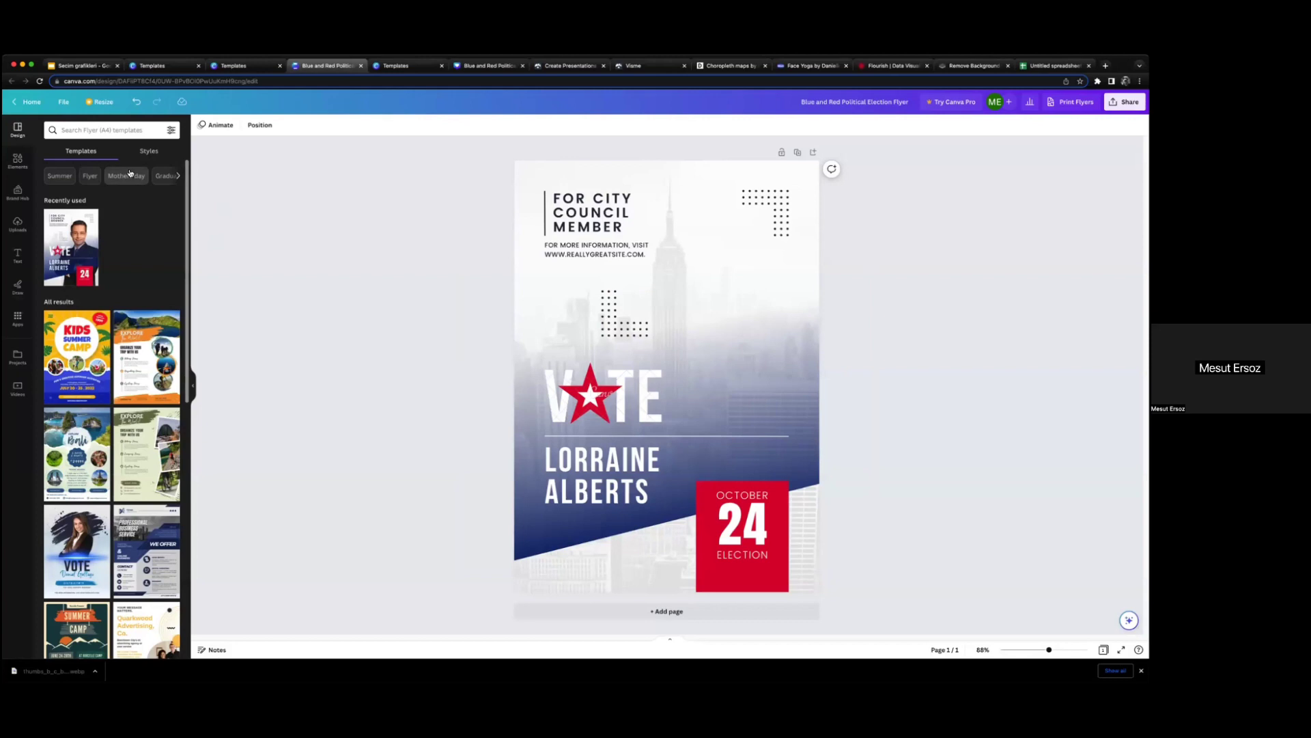
{"action": "left_click", "coordinate": [17, 224]}
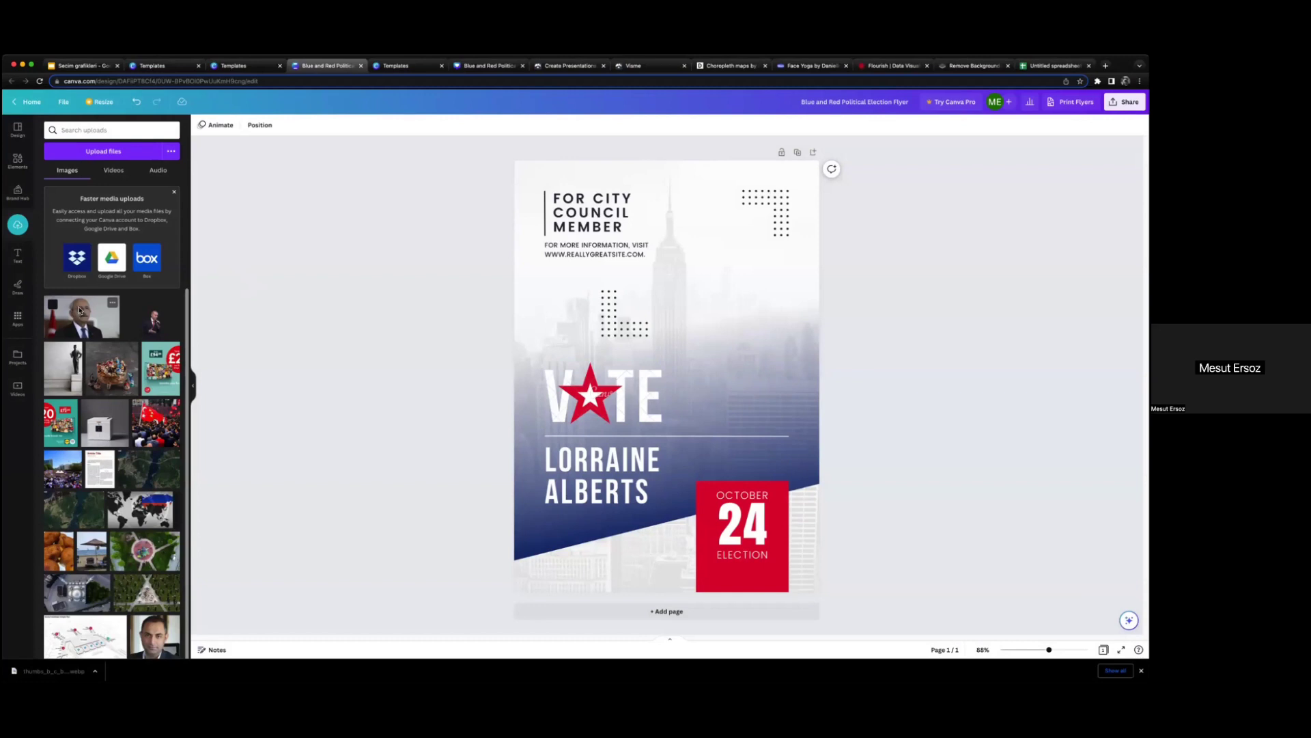
{"action": "left_click_drag", "start_coordinate": [652, 295], "coordinate": [657, 295]}
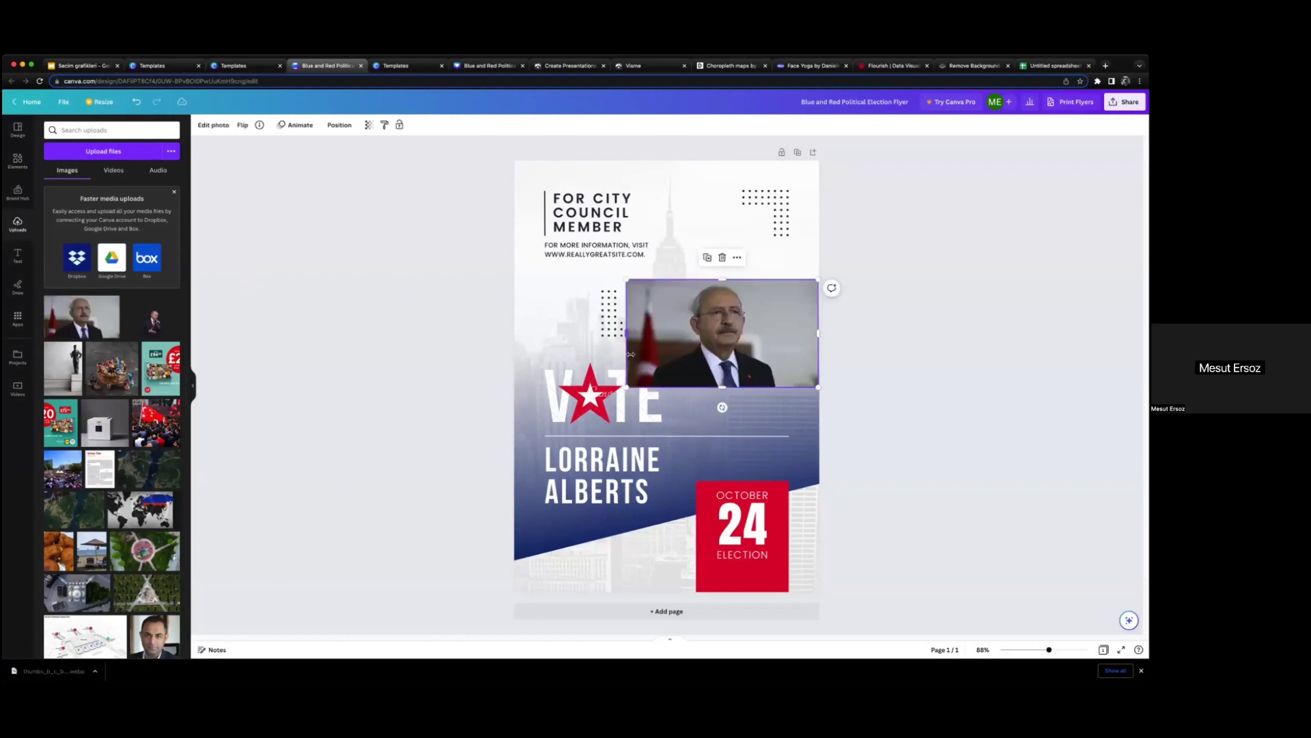
{"action": "left_click_drag", "start_coordinate": [819, 280], "coordinate": [1054, 146]}
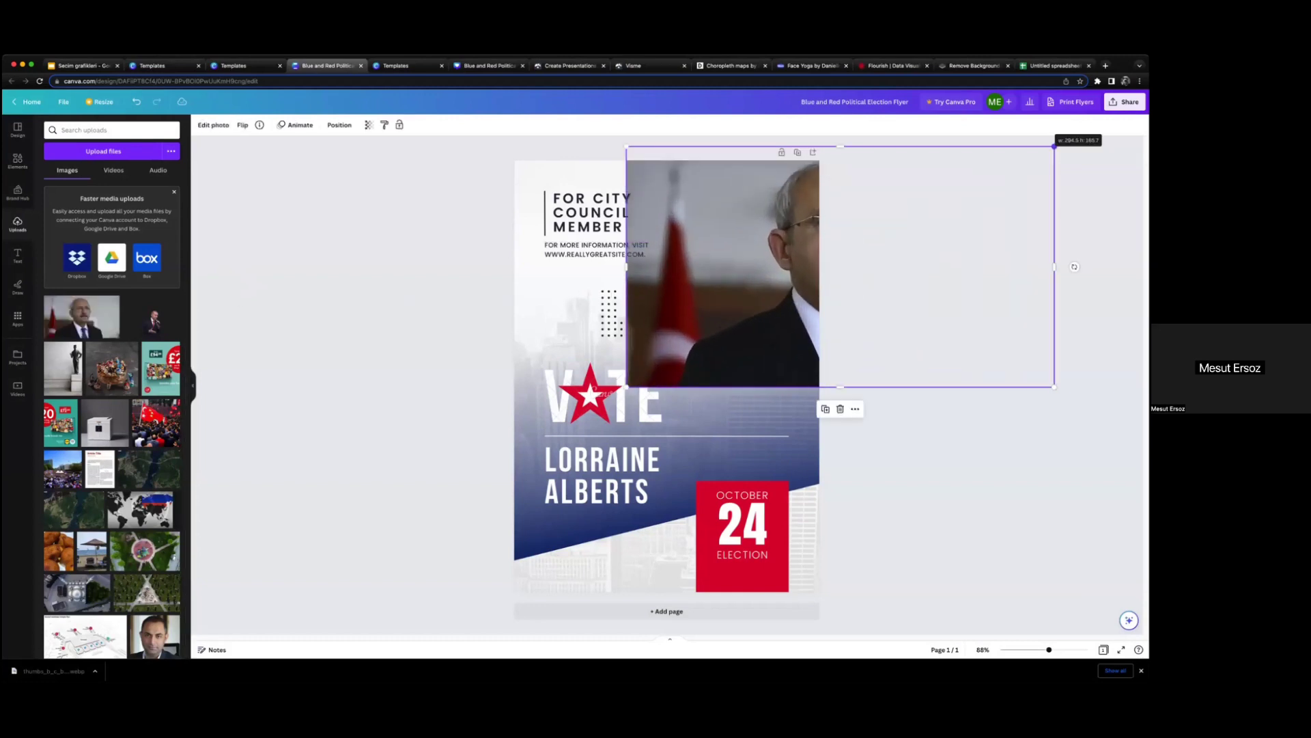
{"action": "left_click_drag", "start_coordinate": [774, 191], "coordinate": [660, 266]}
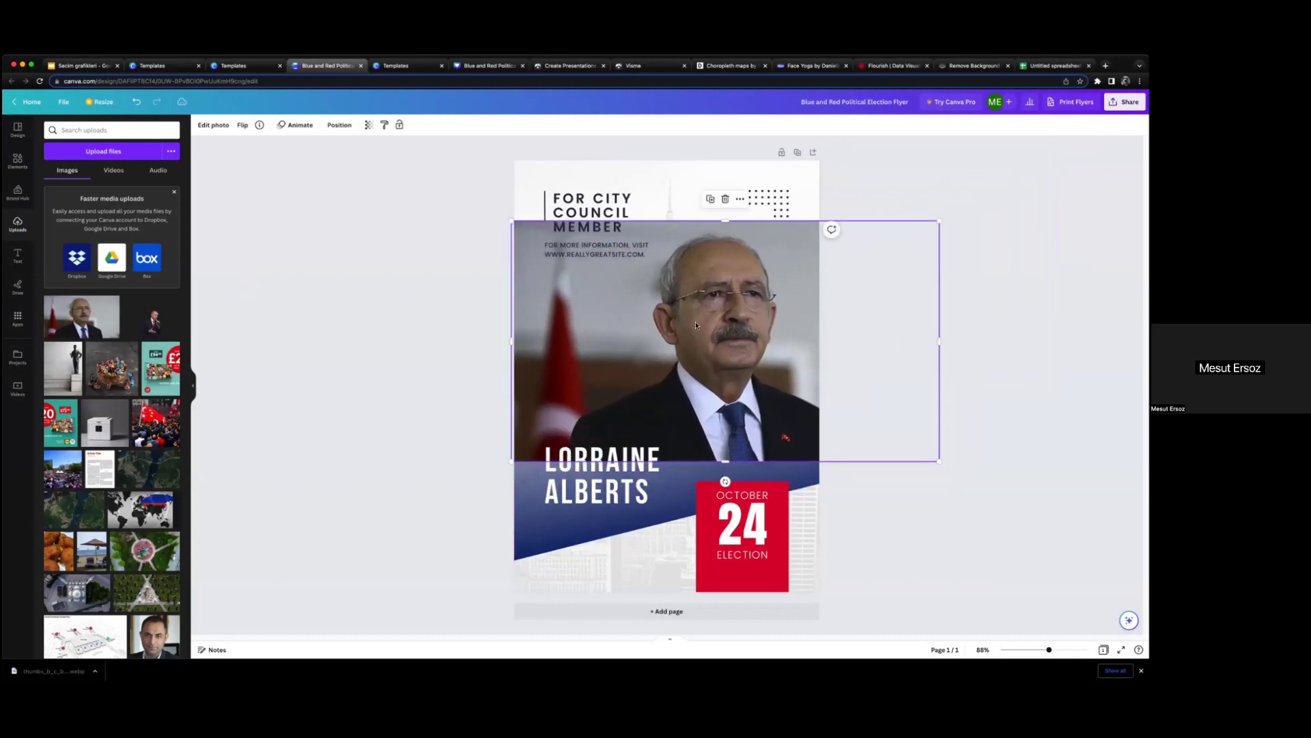
{"action": "key", "text": "Delete"}
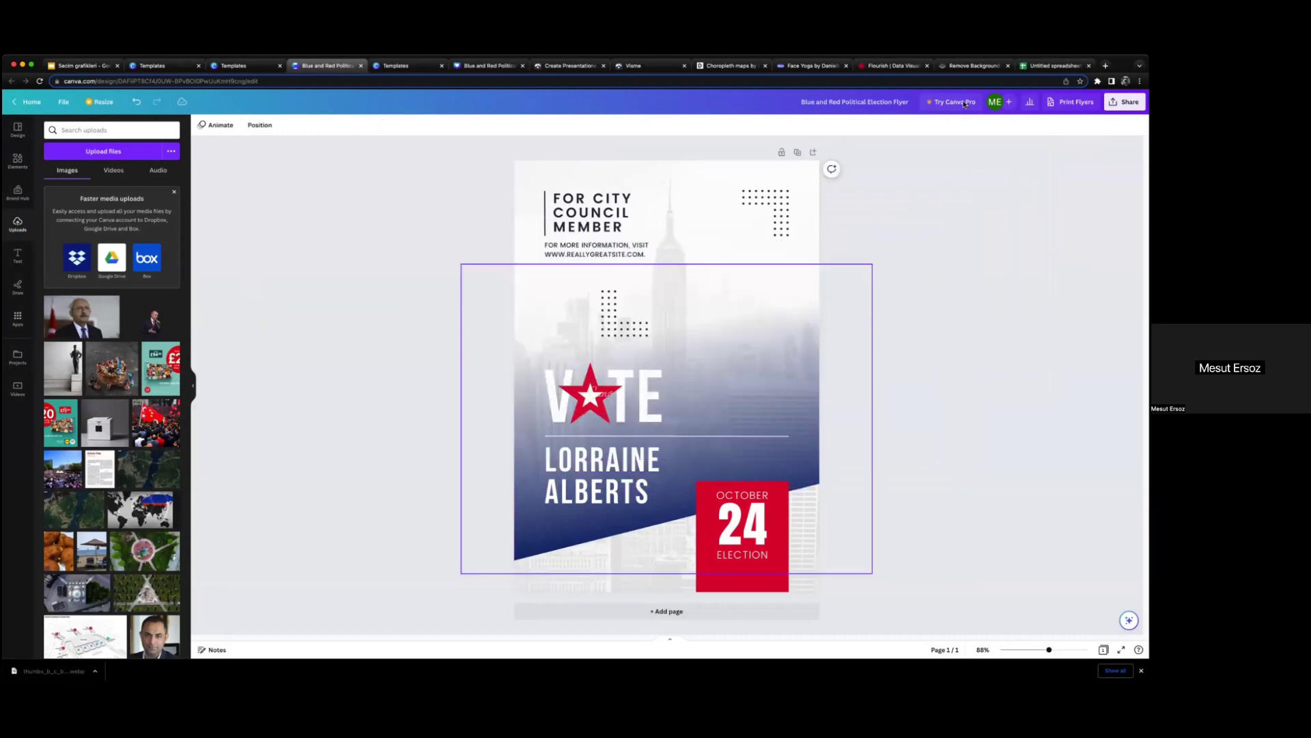
Step: Open the remove.bg image upload page in a new browser tab
{"action": "left_click", "coordinate": [1106, 65]}
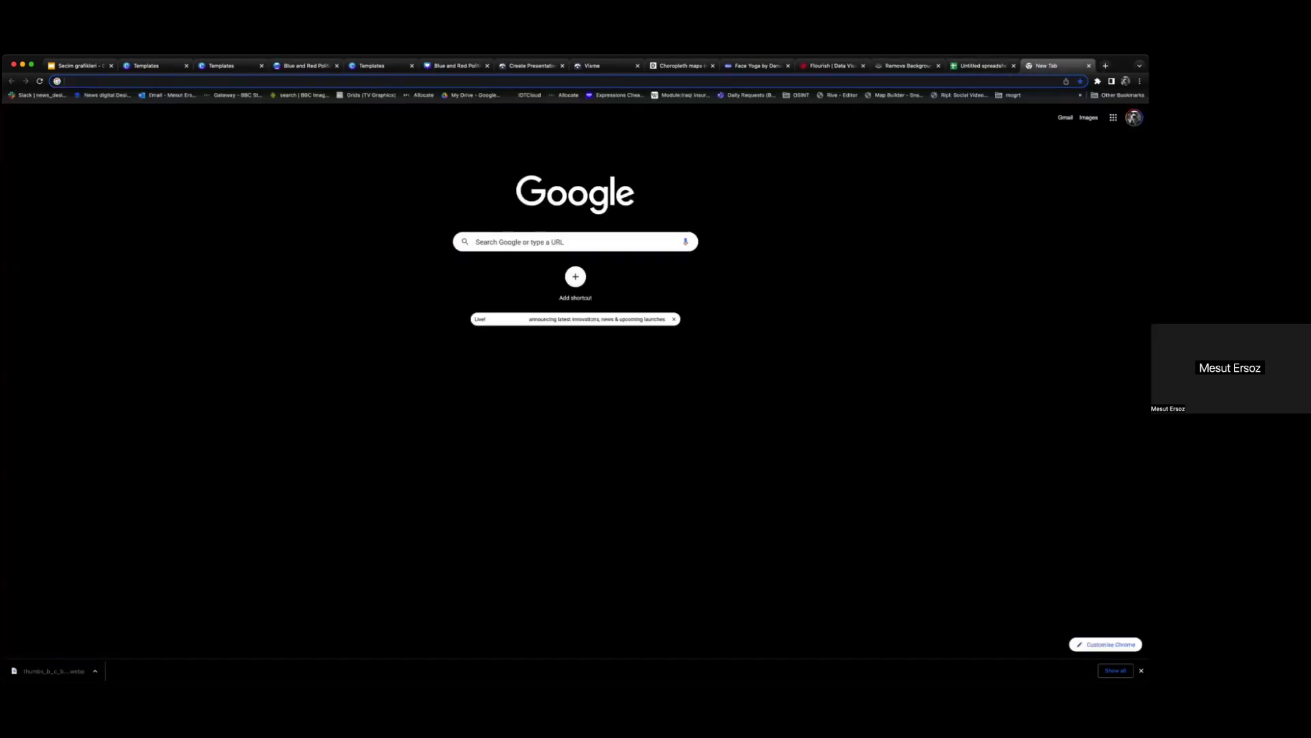
{"action": "type", "text": "remove"}
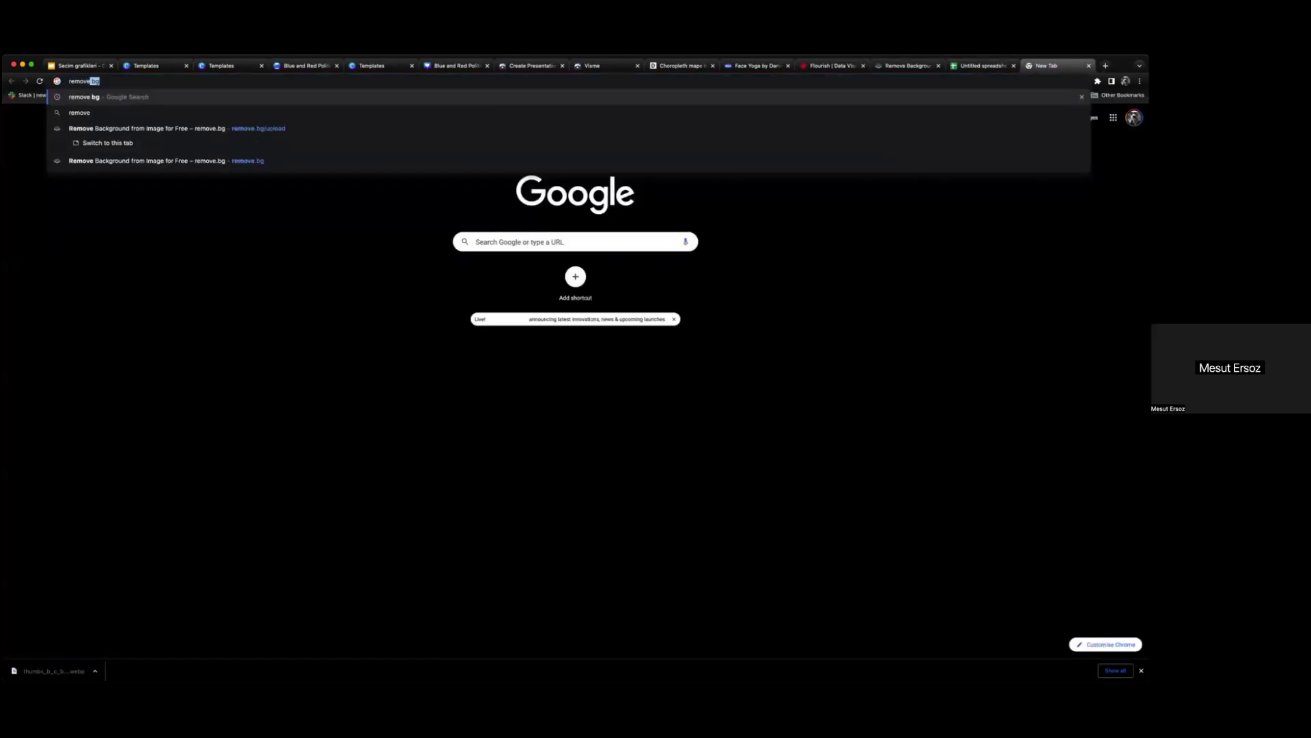
{"action": "type", "text": ".b"}
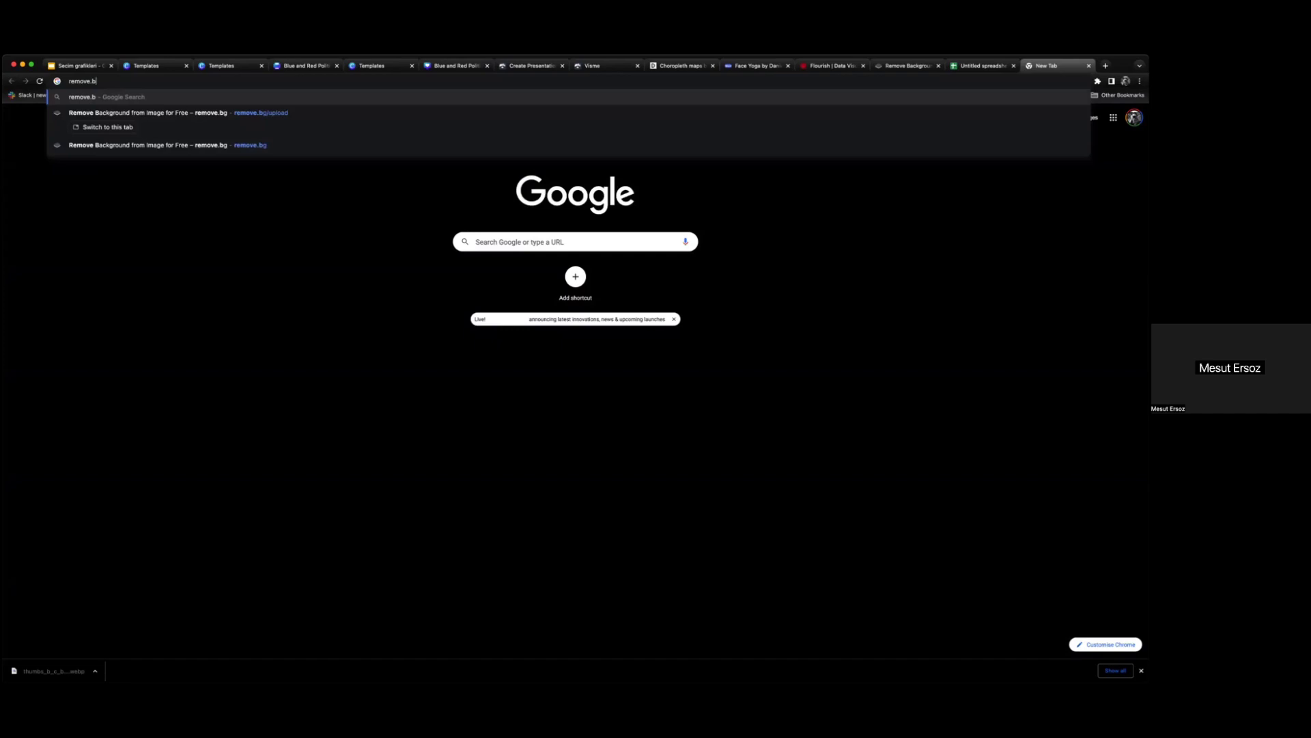
{"action": "type", "text": "g"}
{"action": "key", "text": "Return"}
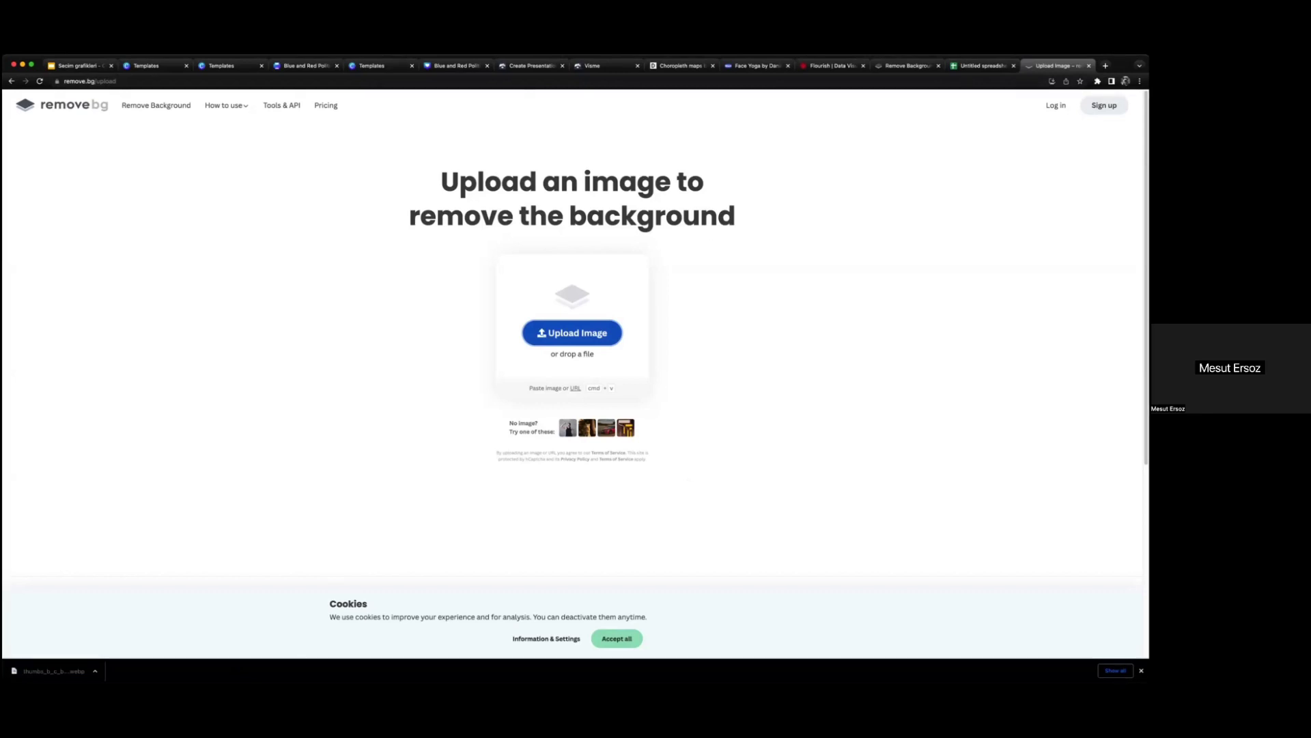
Step: Search Google Images again for "kemal kilicdaroglu kurumsal fotograf" and preview the NTV photo of him seated in a striped armchair
{"action": "left_click", "coordinate": [1105, 66]}
{"action": "left_click", "coordinate": [980, 79]}
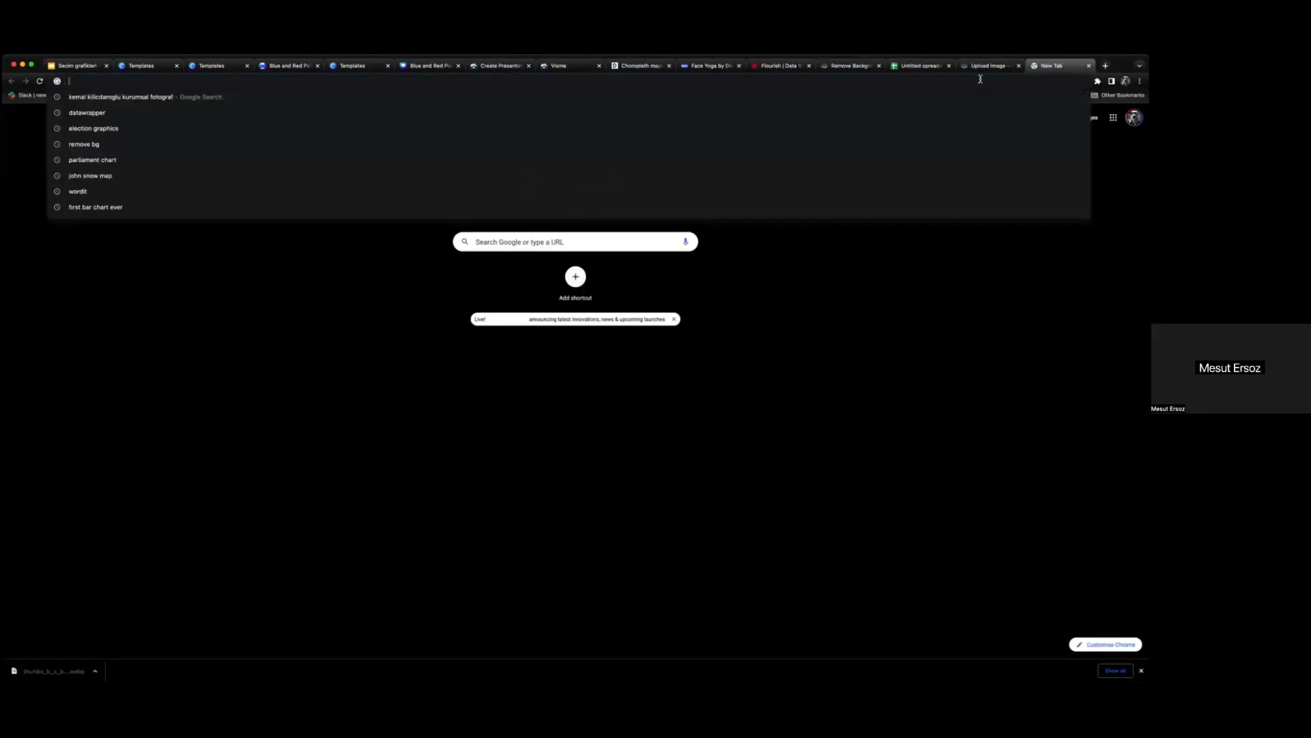
{"action": "type", "text": "kem"}
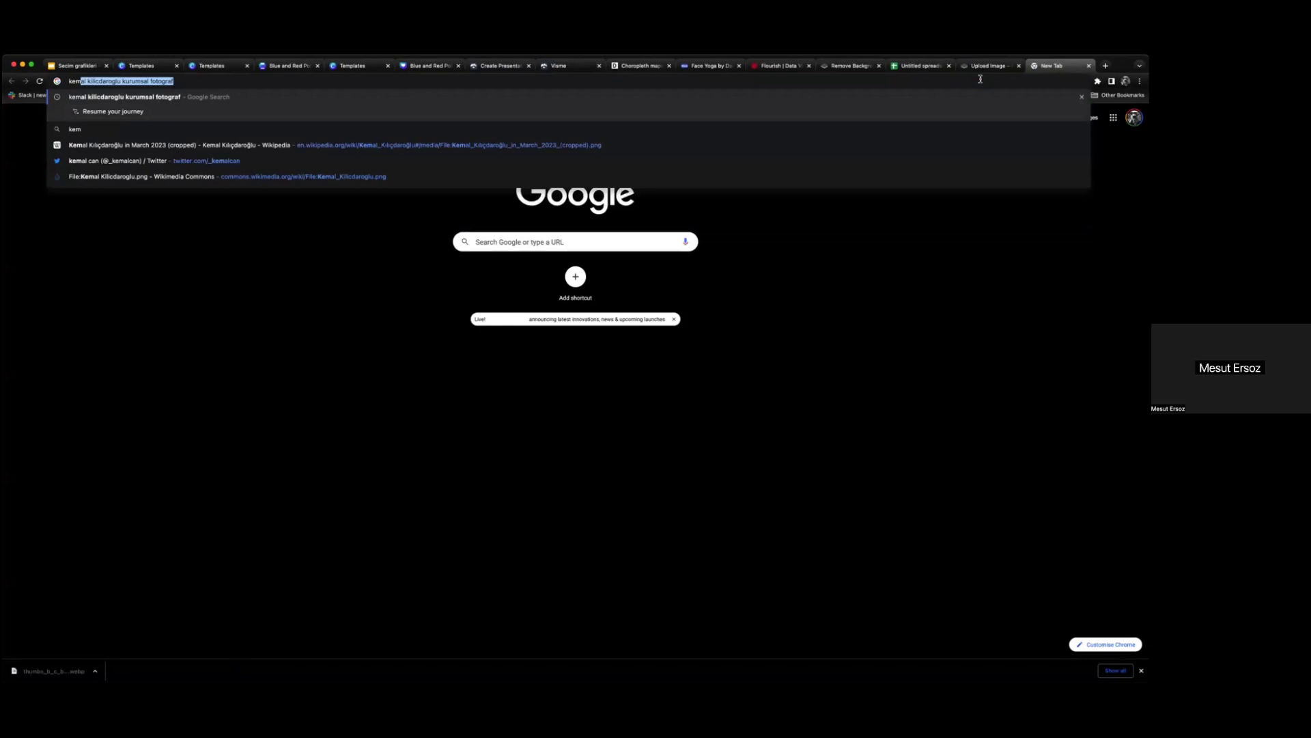
{"action": "key", "text": "Return"}
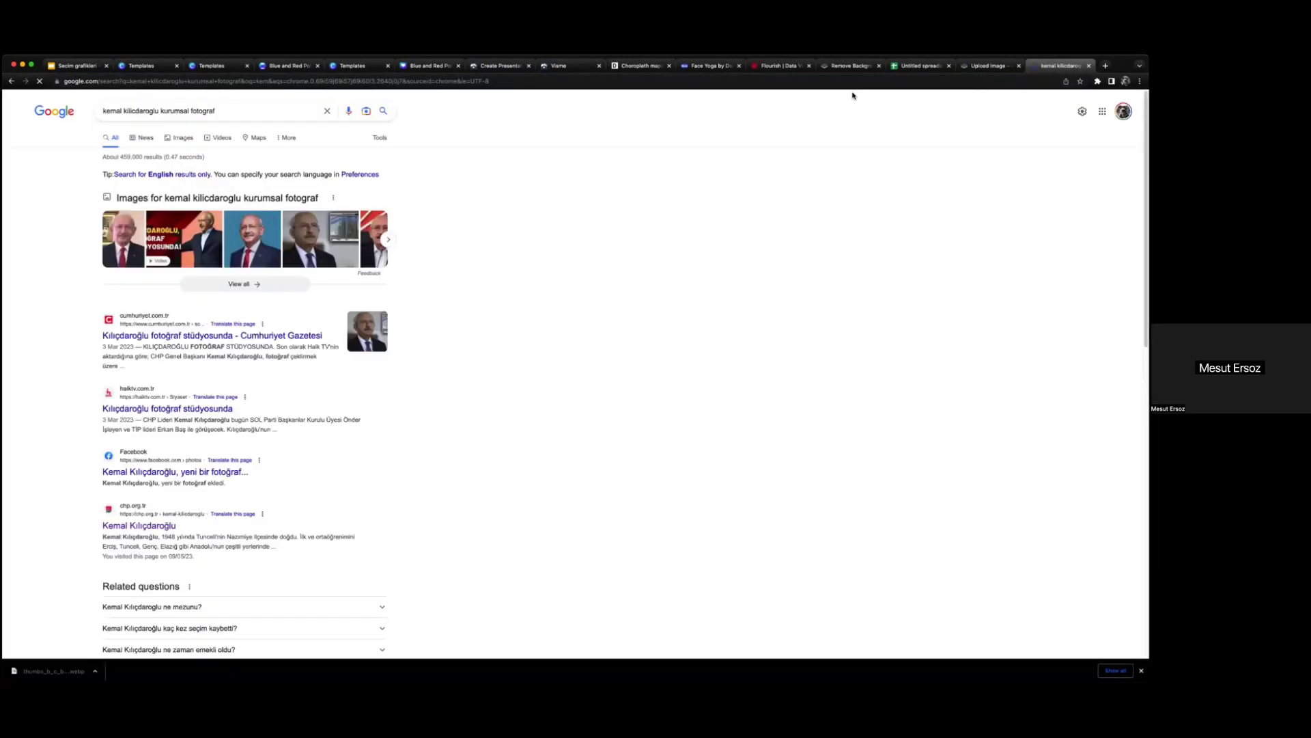
{"action": "left_click", "coordinate": [142, 135]}
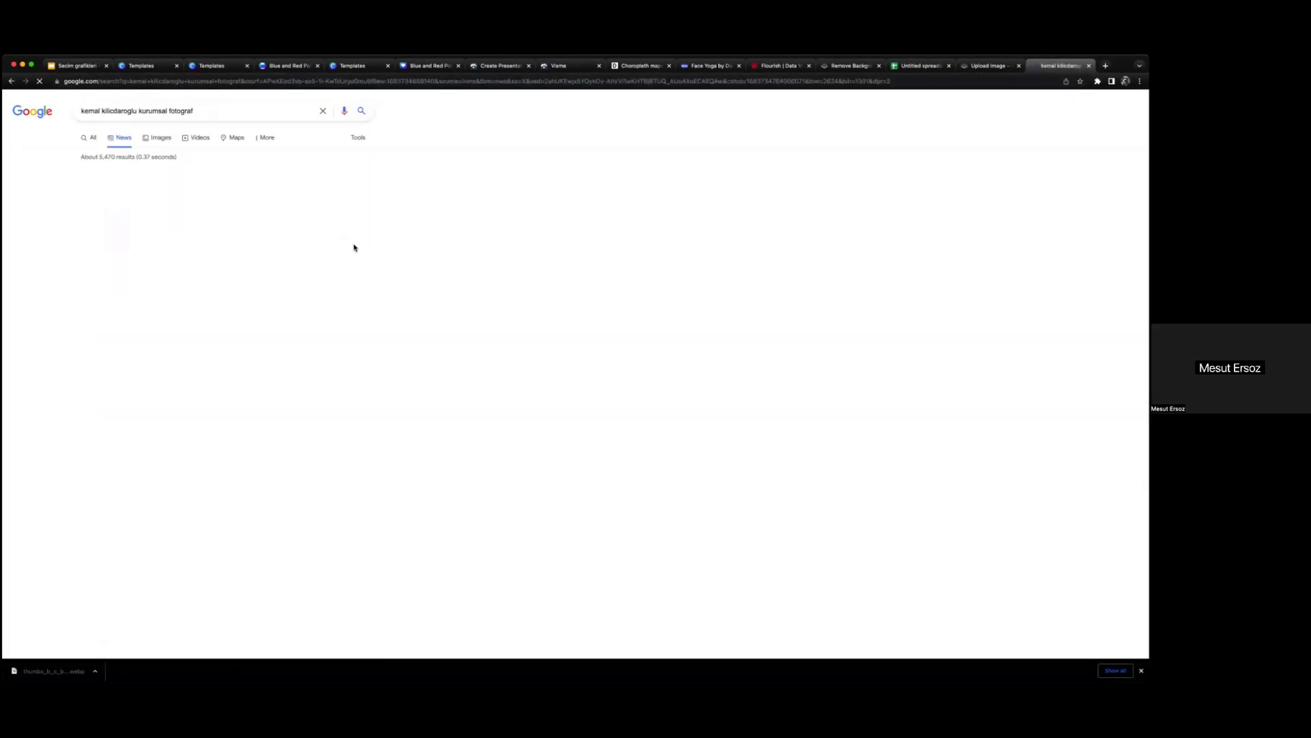
{"action": "left_click", "coordinate": [159, 136]}
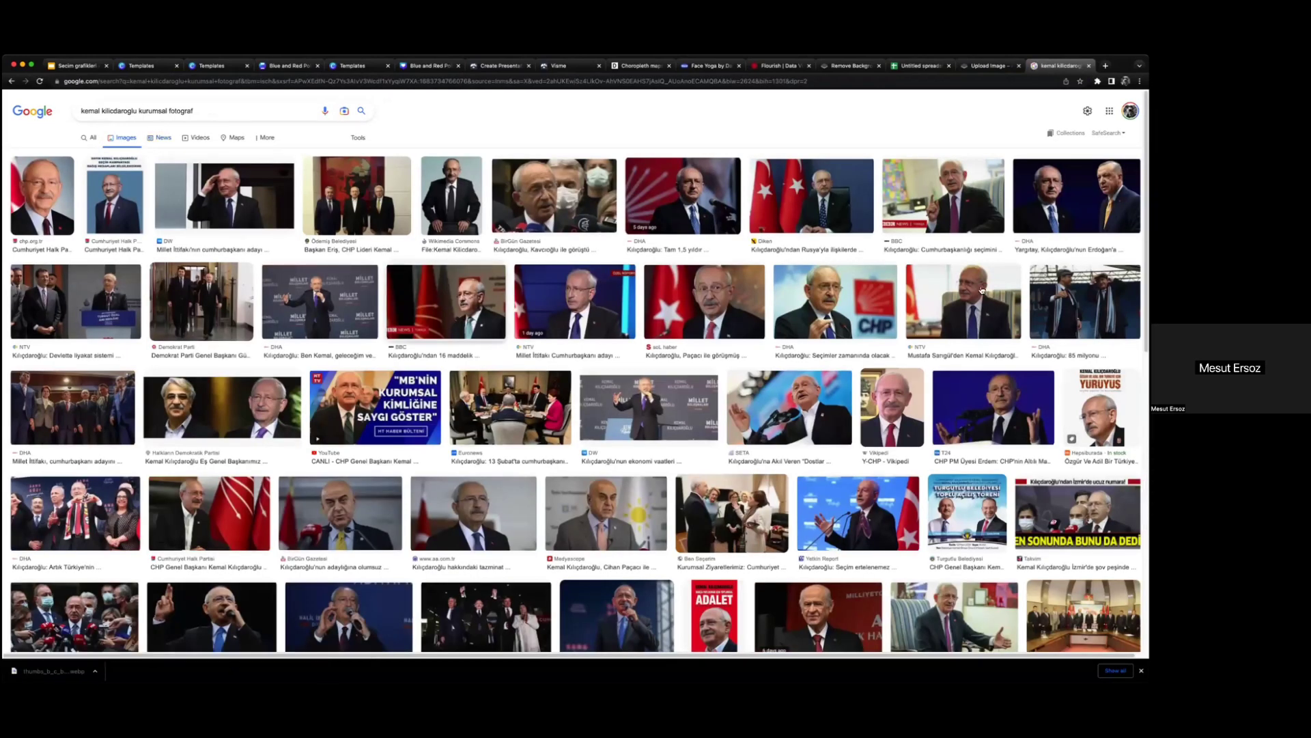
{"action": "left_click", "coordinate": [963, 300]}
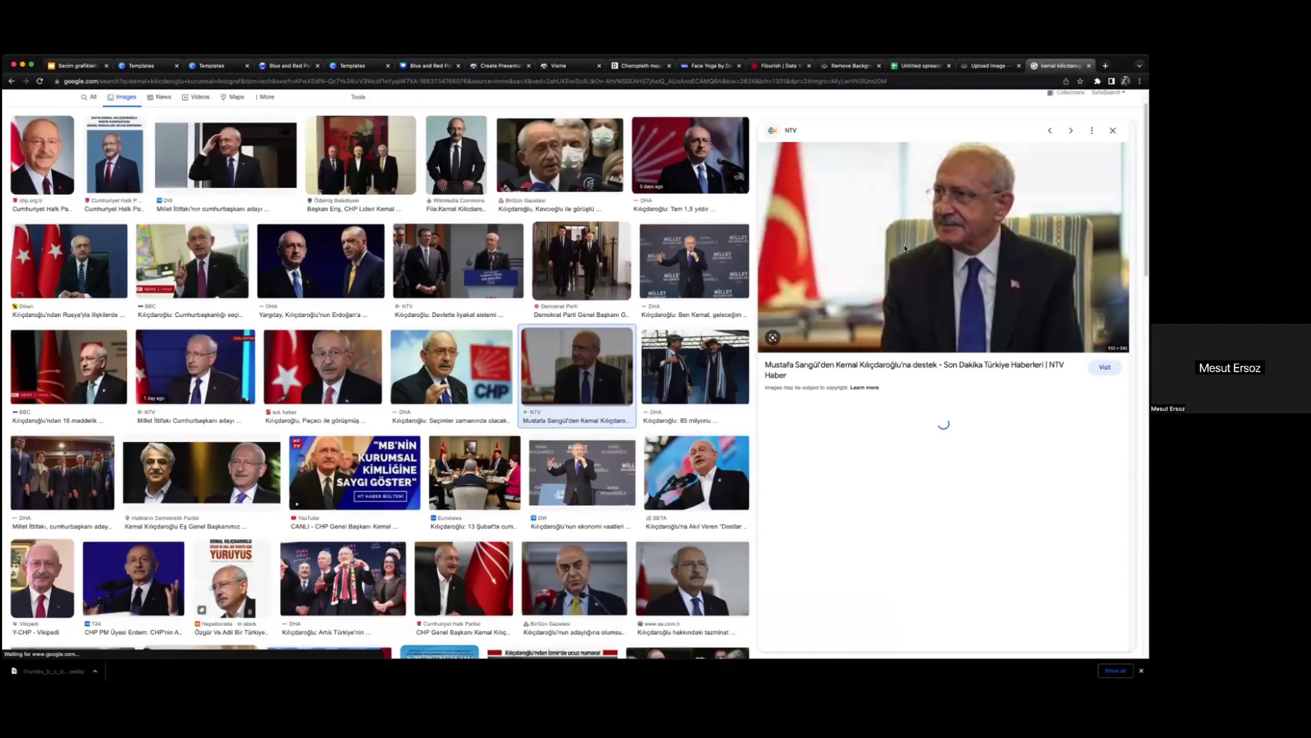
Step: Save the previewed NTV photo to the computer and open its source article
{"action": "right_click", "coordinate": [892, 236]}
{"action": "left_click", "coordinate": [872, 297]}
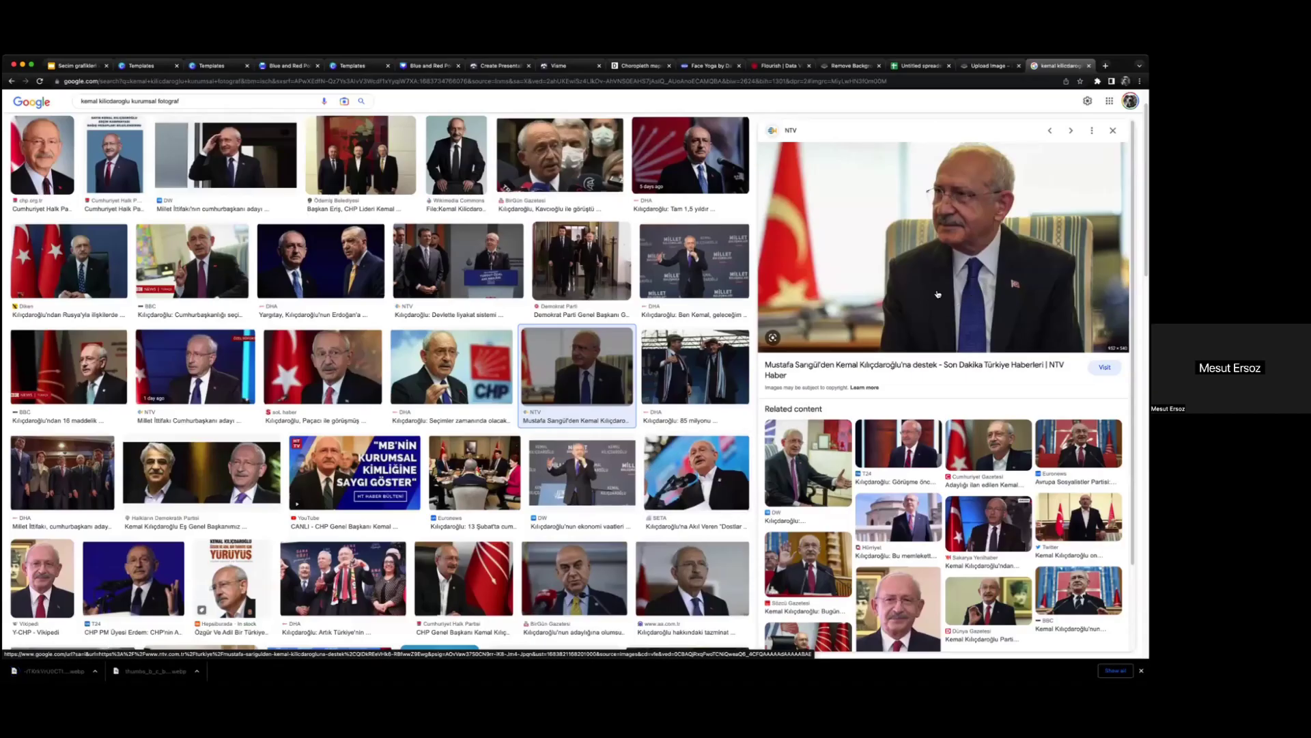
{"action": "left_click", "coordinate": [937, 295]}
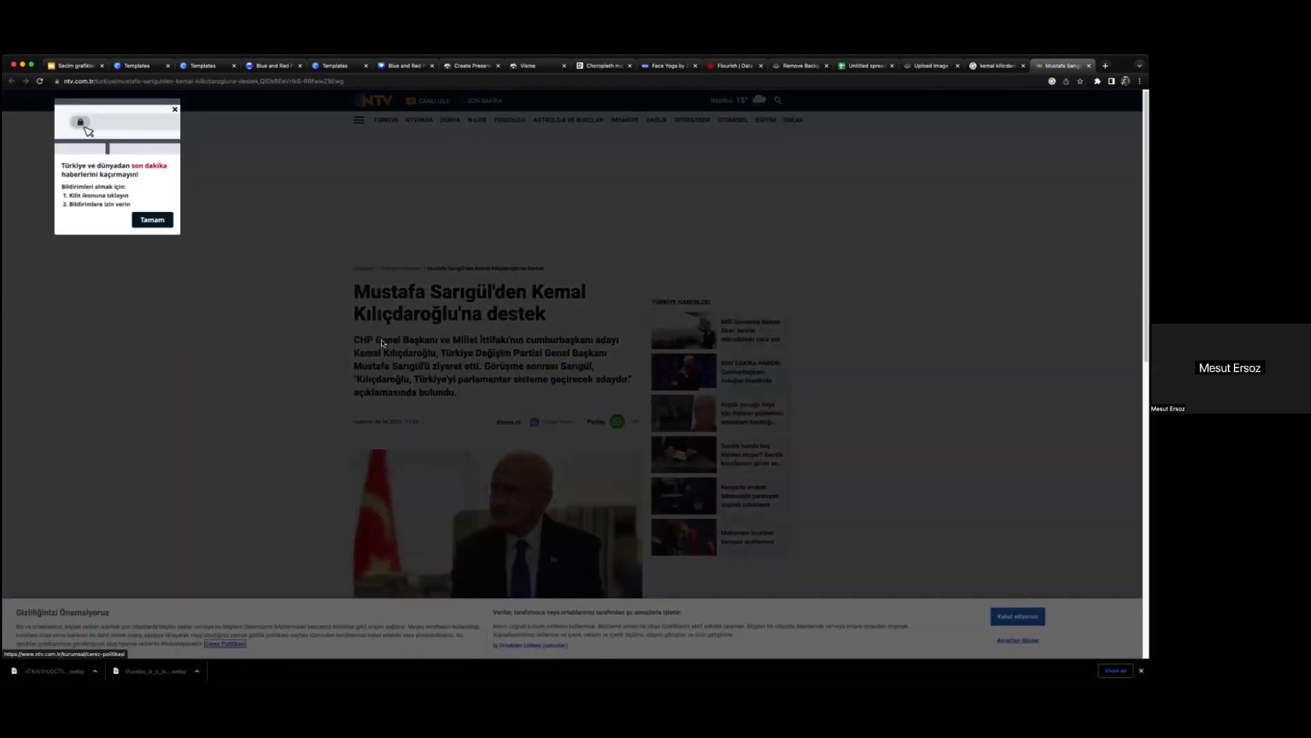
Step: Dismiss the article's notification prompt and open its photo of the seated politician in a separate browser tab
{"action": "left_click", "coordinate": [175, 109]}
{"action": "scroll", "coordinate": [503, 335], "scroll_direction": "down", "scroll_amount": 3}
{"action": "right_click", "coordinate": [496, 341]}
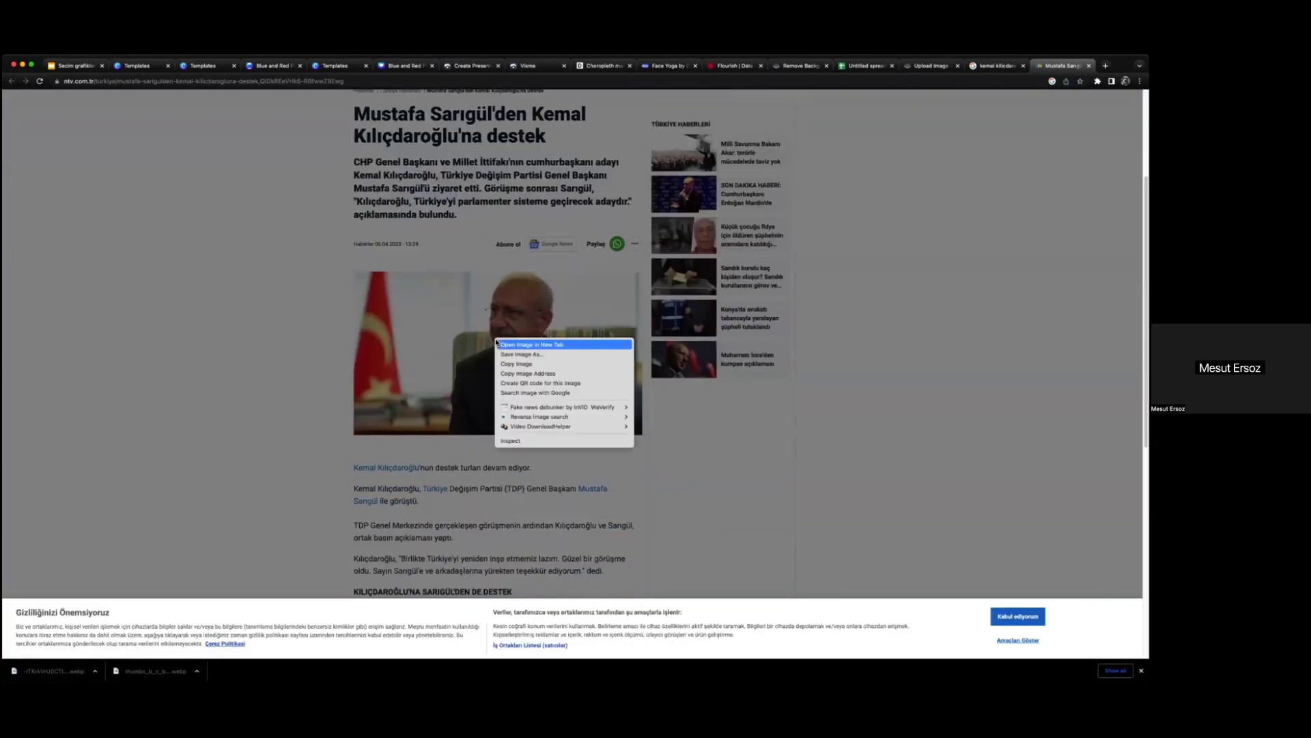
{"action": "left_click", "coordinate": [498, 343]}
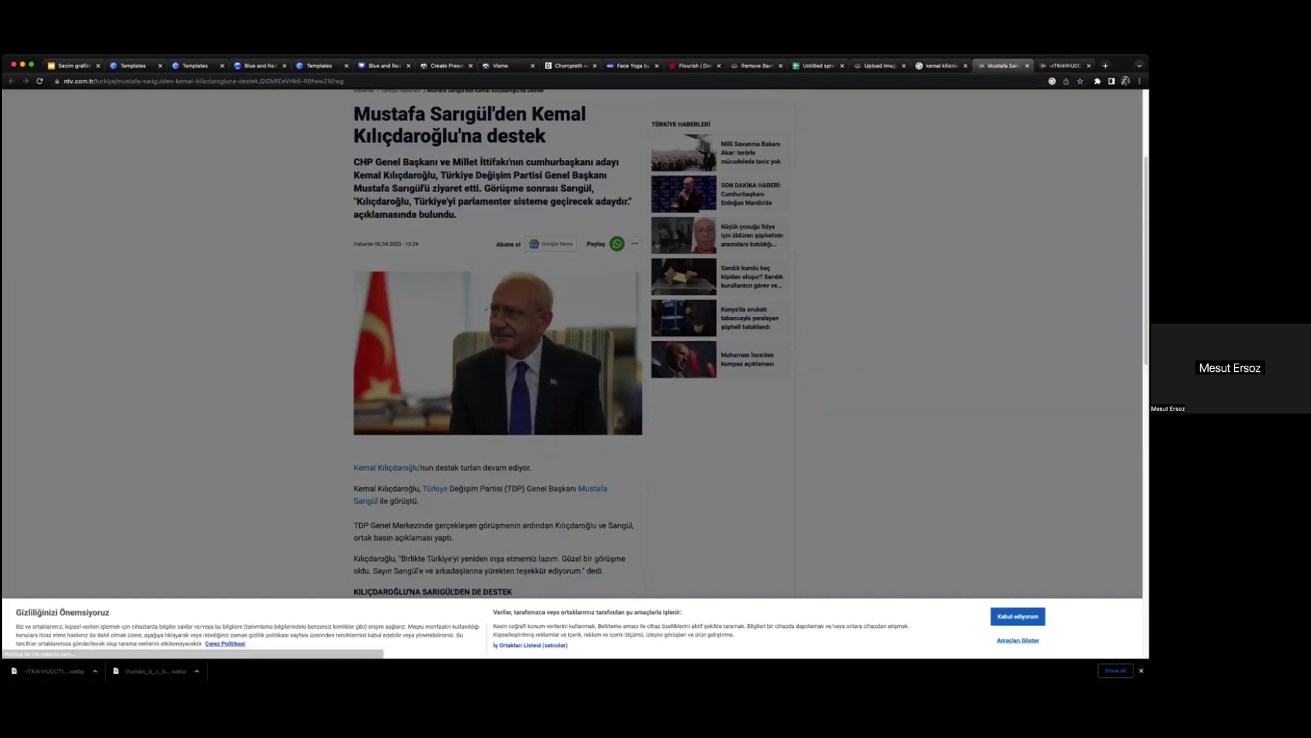
{"action": "key", "text": "ctrl+Tab"}
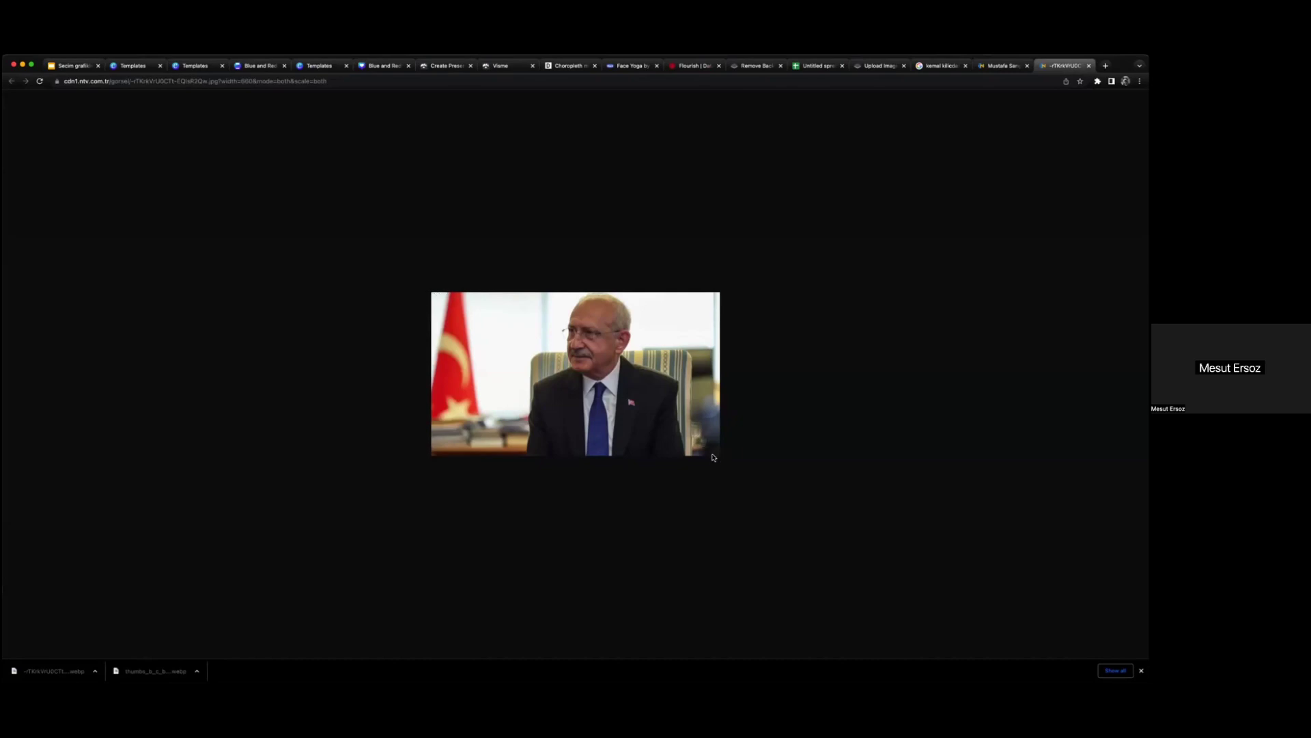
Step: Close the image search, the NTV article and the photo tabs to return to the remove.bg upload page
{"action": "left_click", "coordinate": [958, 66]}
{"action": "left_click", "coordinate": [966, 65]}
{"action": "left_click", "coordinate": [966, 66]}
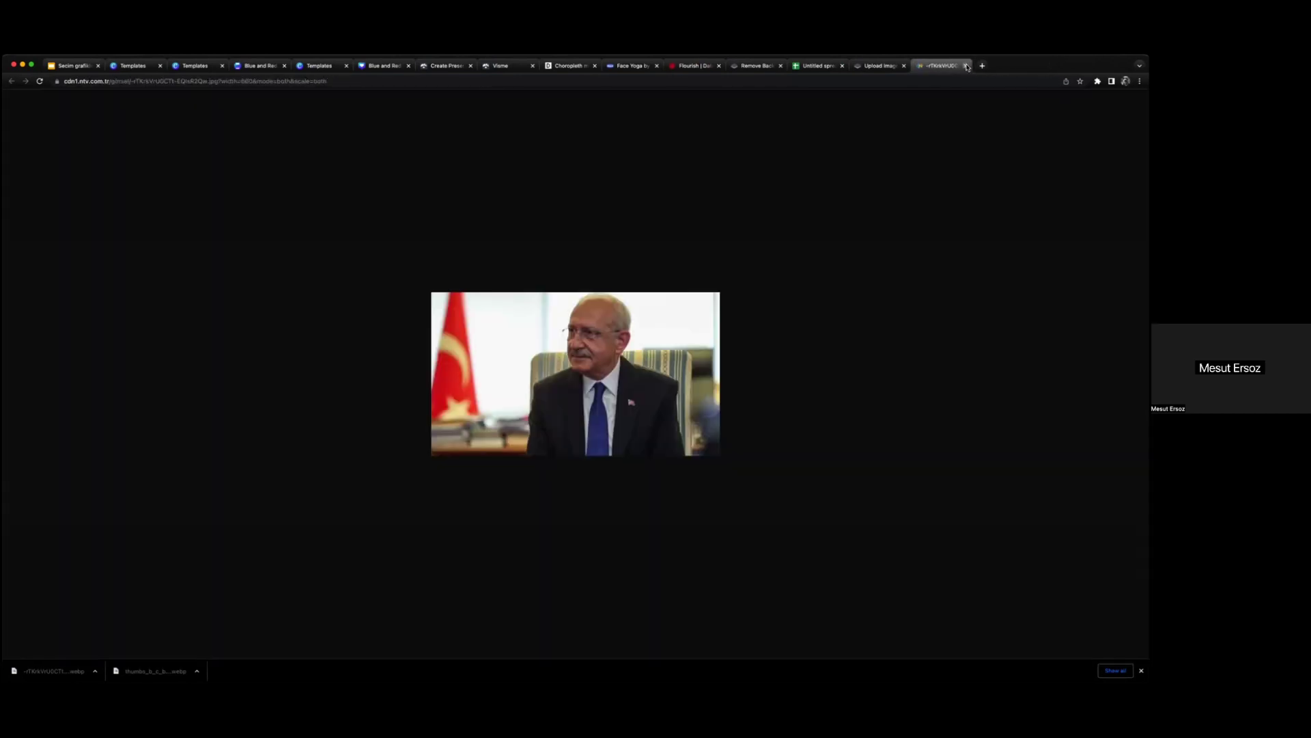
{"action": "left_click", "coordinate": [966, 65]}
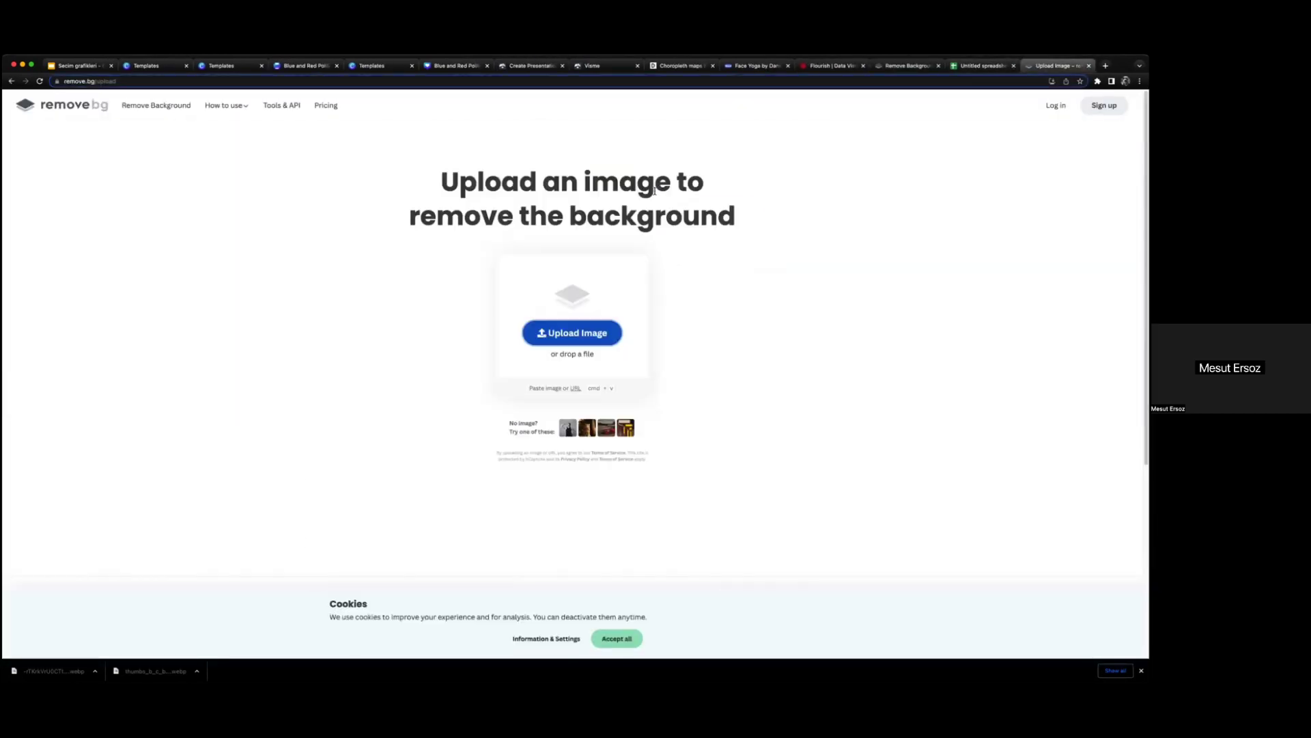
Step: Upload the screenshot of the seated politician to remove.bg and download the preview-size image with its background removed
{"action": "left_click", "coordinate": [578, 328]}
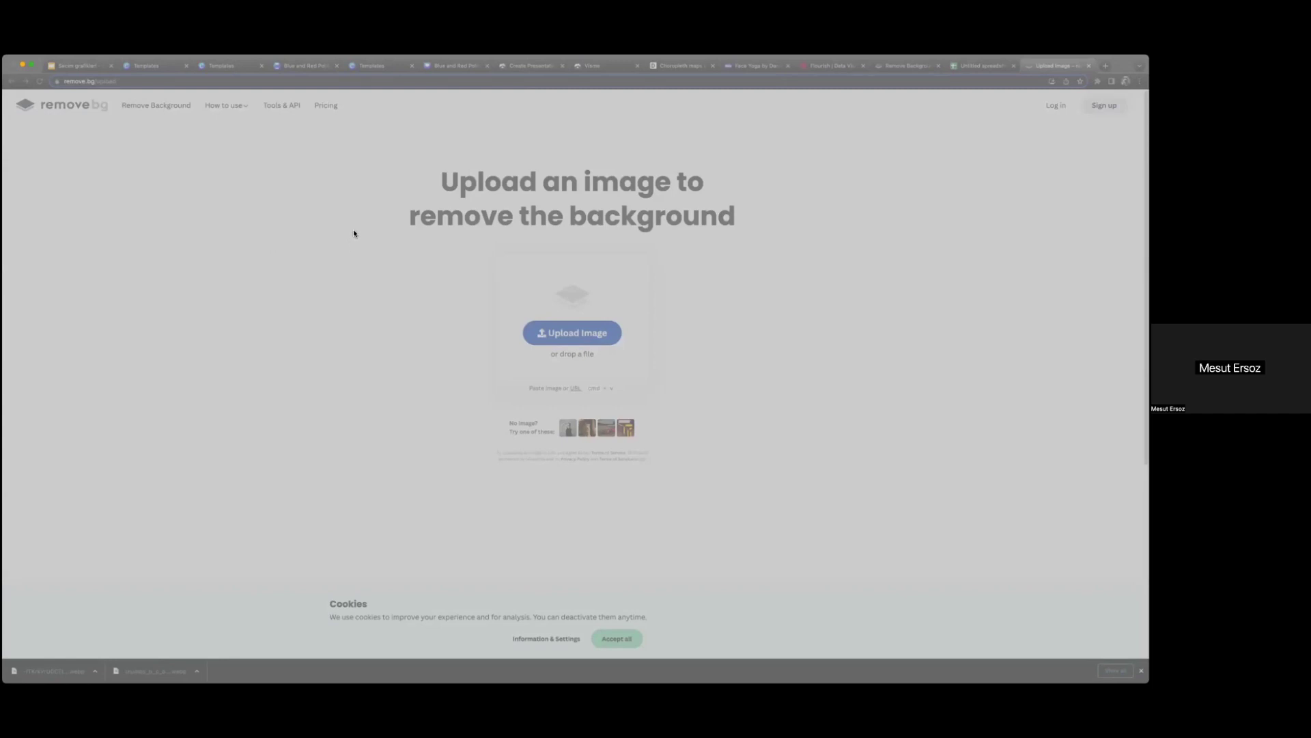
{"action": "left_click", "coordinate": [890, 541]}
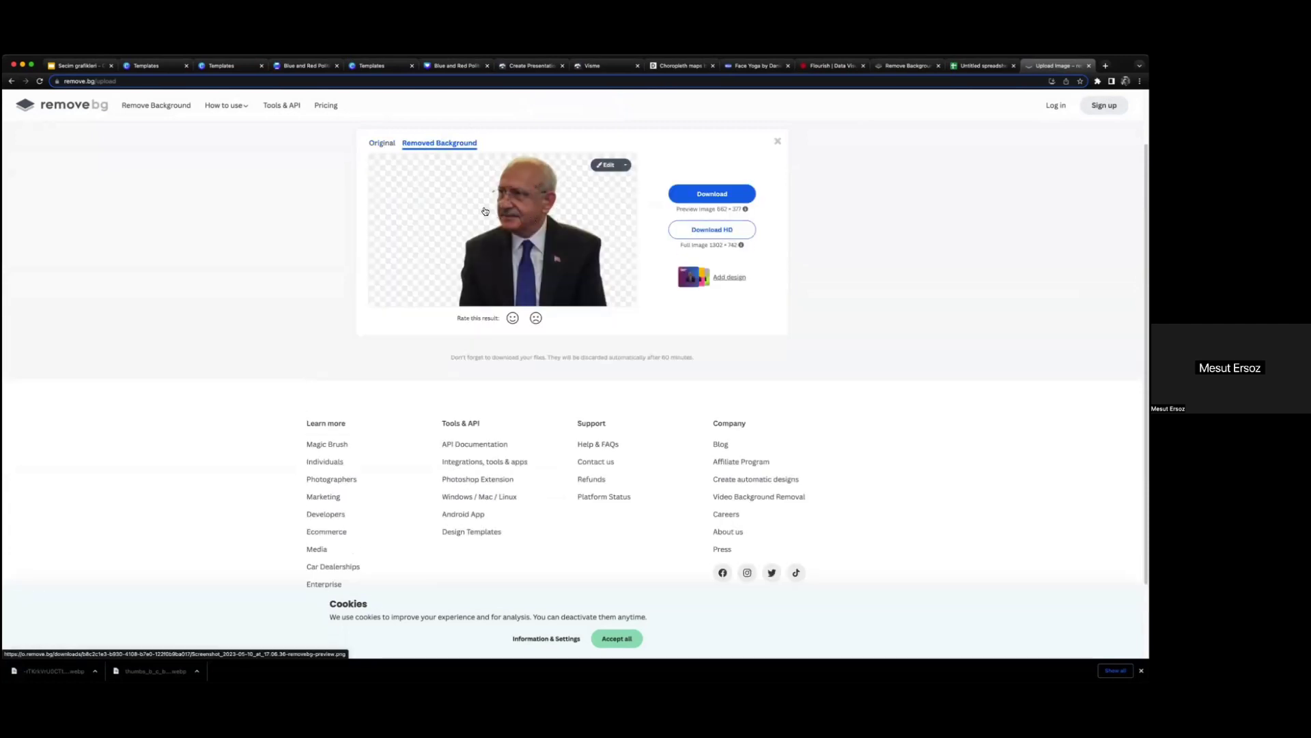
{"action": "left_click", "coordinate": [714, 193]}
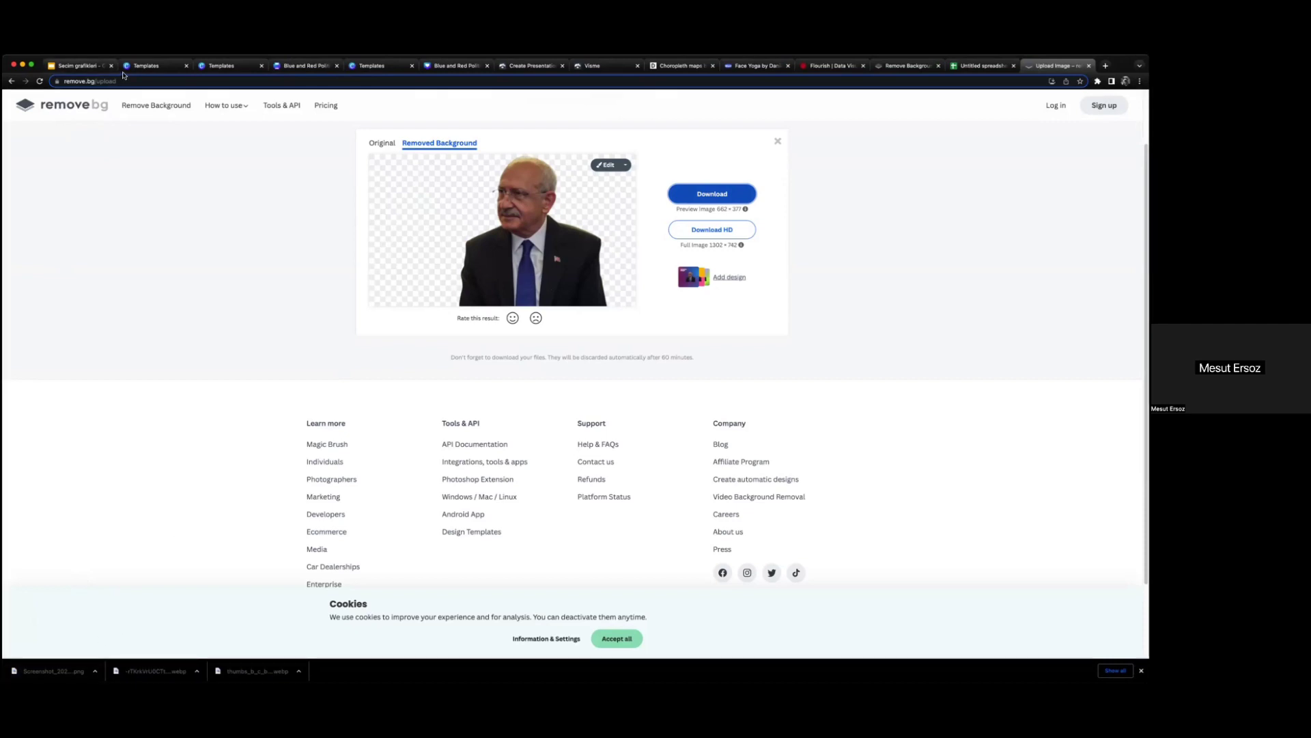
Step: Switch to the Canva election flyer and place the background-free portrait enlarged over the right half of the page
{"action": "left_click", "coordinate": [225, 66]}
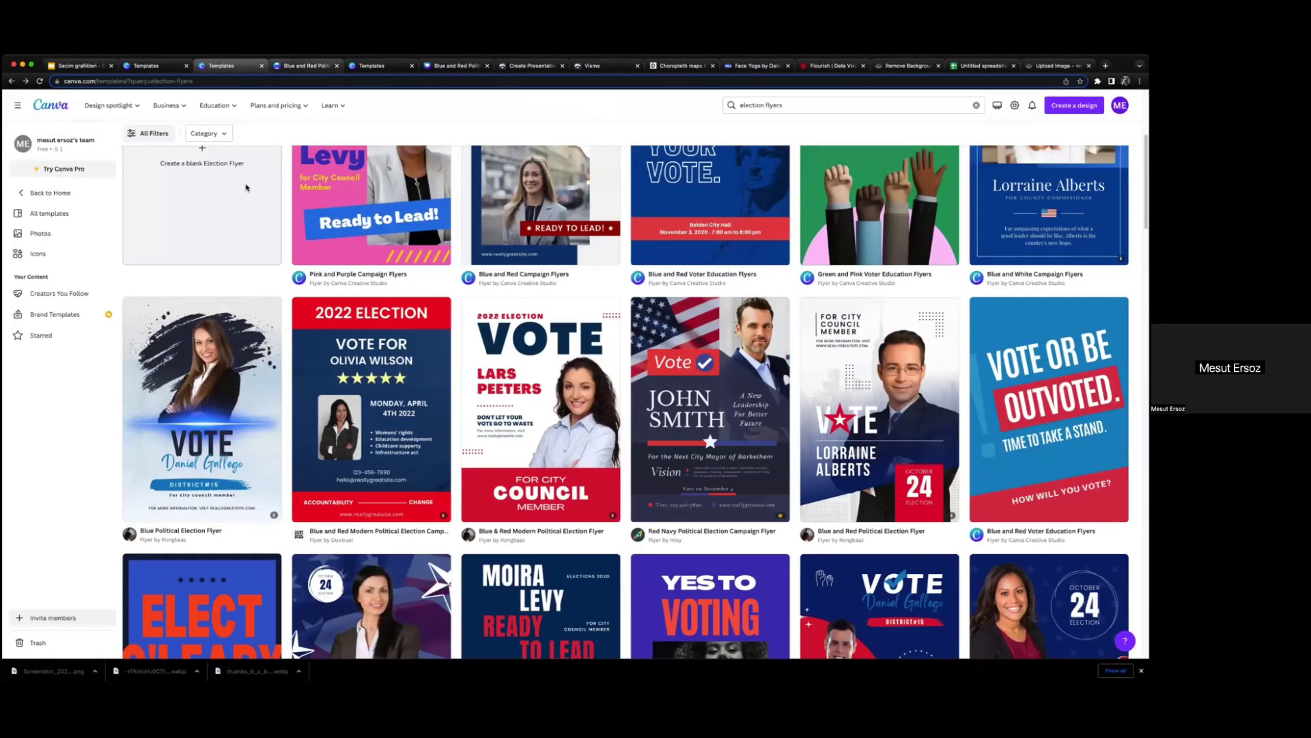
{"action": "left_click", "coordinate": [287, 66]}
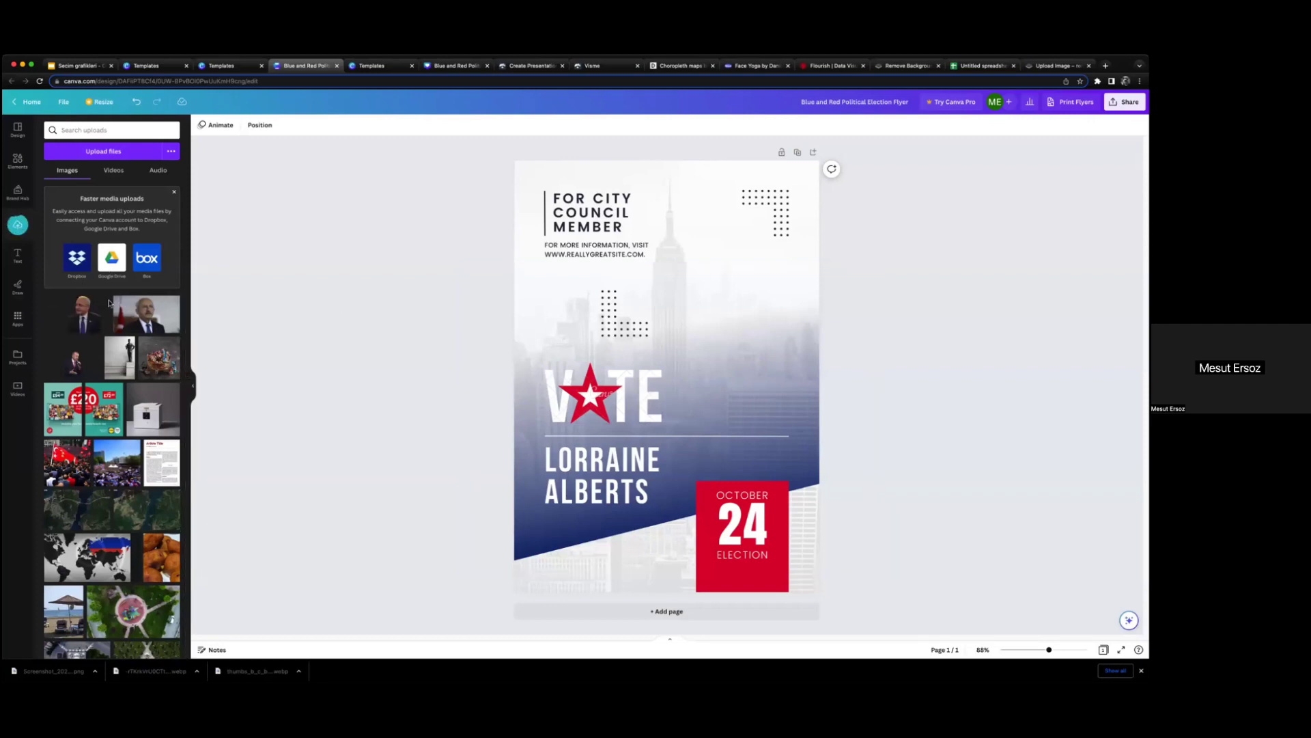
{"action": "mouse_move", "coordinate": [105, 304]}
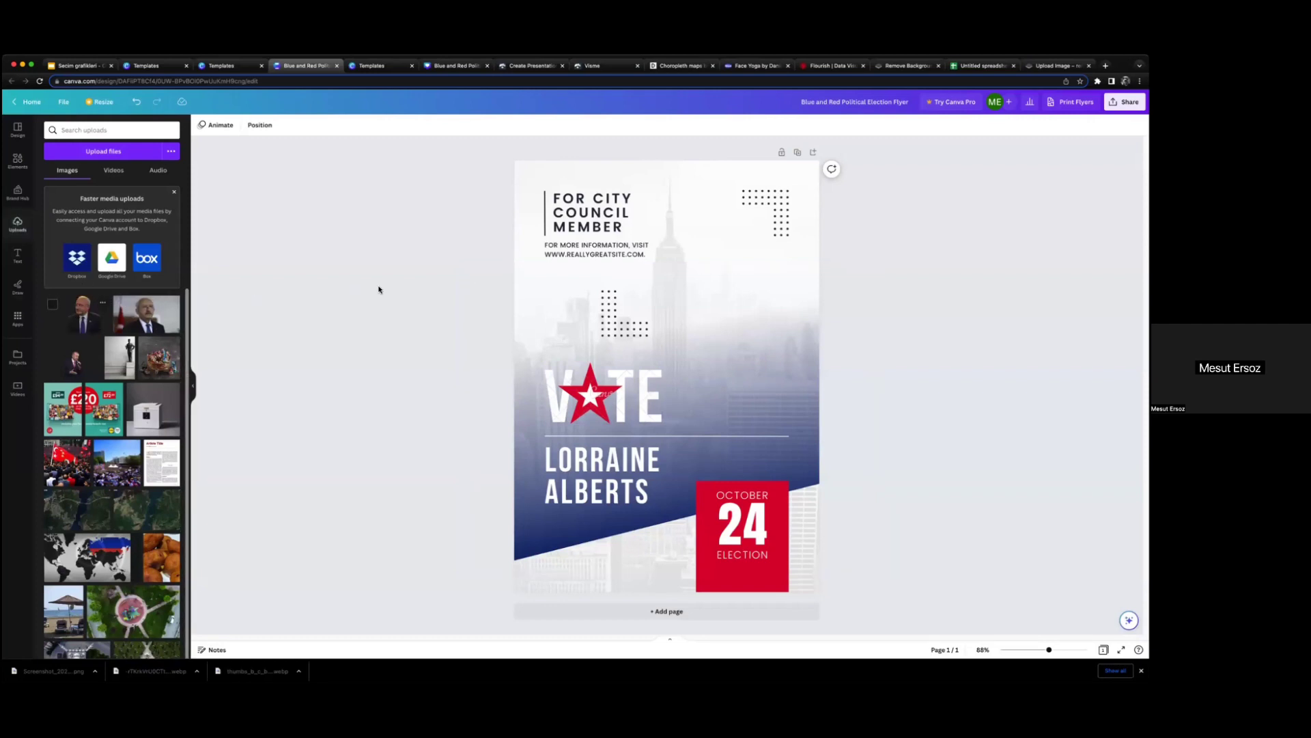
{"action": "left_click_drag", "start_coordinate": [378, 289], "coordinate": [1028, 188]}
{"action": "left_click_drag", "start_coordinate": [873, 327], "coordinate": [726, 355]}
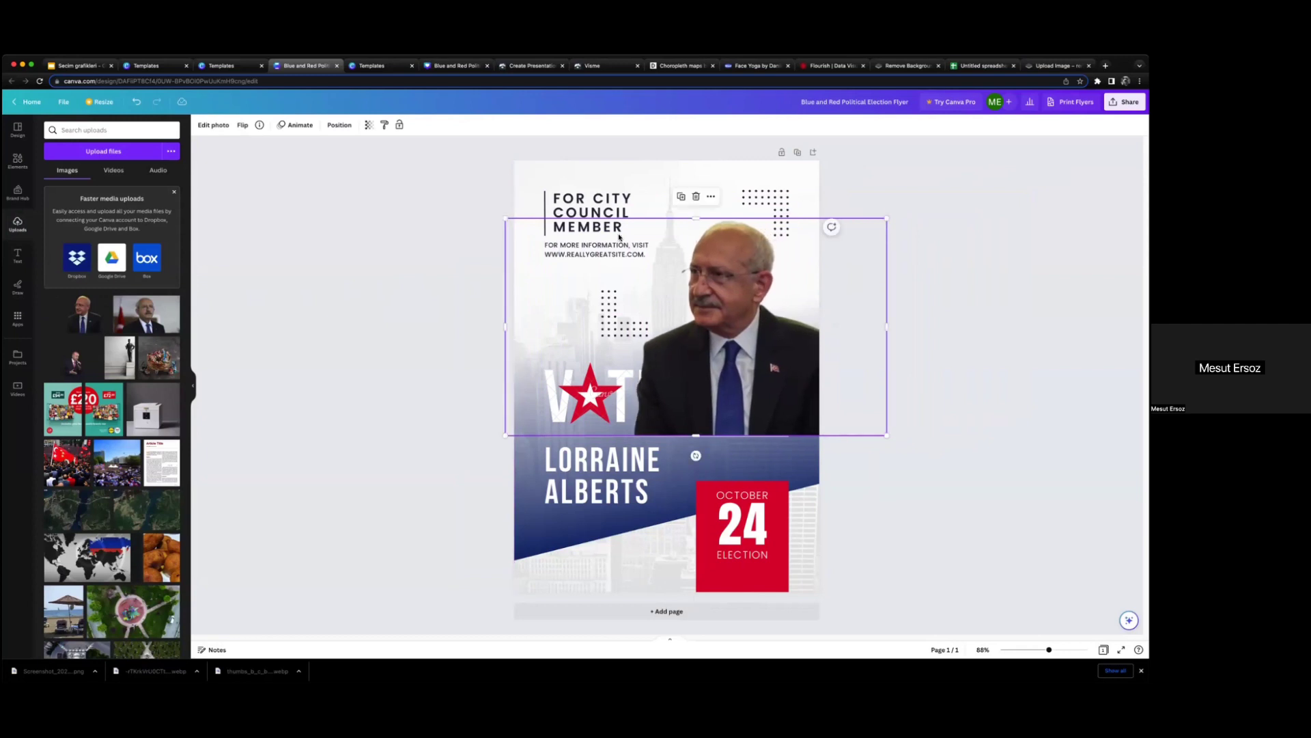
Step: Move the portrait aside, delete the VOTE lettering with its star, and move the portrait back onto the flyer's right half
{"action": "left_click", "coordinate": [619, 234]}
{"action": "left_click", "coordinate": [570, 394]}
{"action": "left_click", "coordinate": [536, 410]}
{"action": "left_click", "coordinate": [530, 429]}
{"action": "left_click_drag", "start_coordinate": [756, 349], "coordinate": [851, 349]}
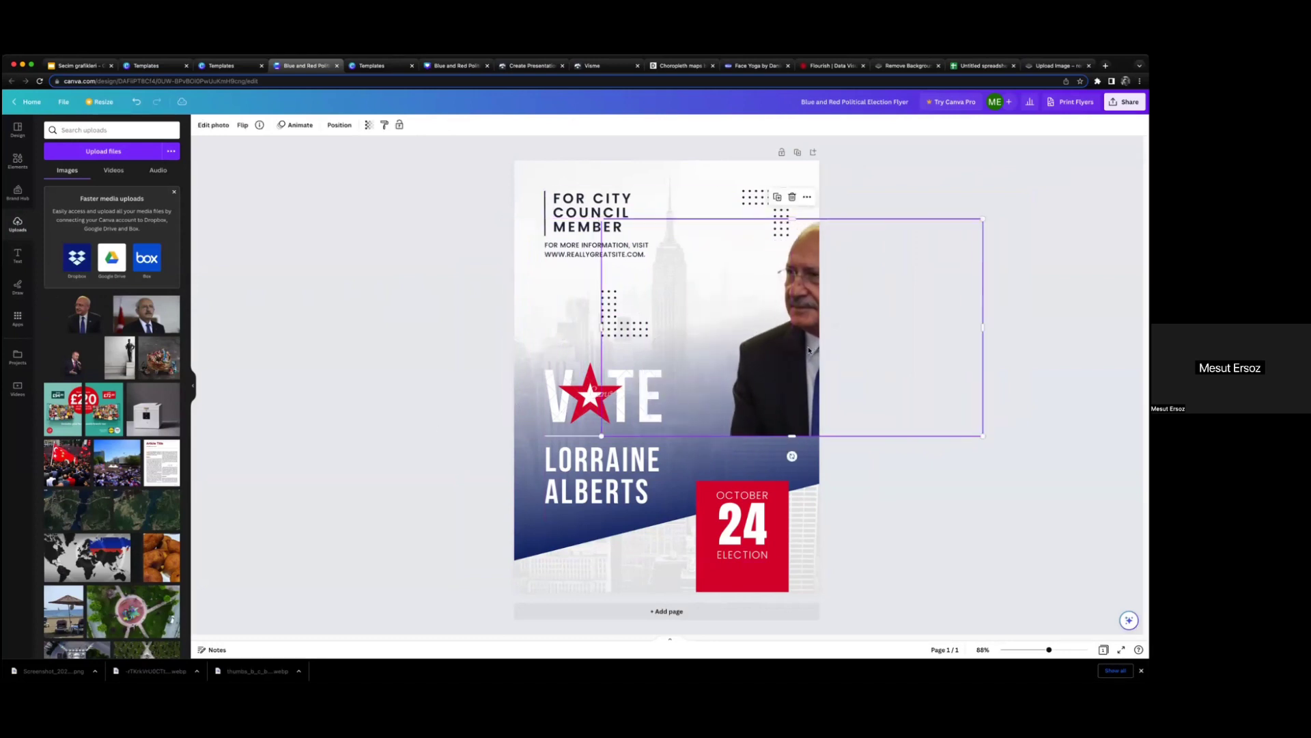
{"action": "left_click", "coordinate": [556, 378]}
{"action": "key", "text": "Delete"}
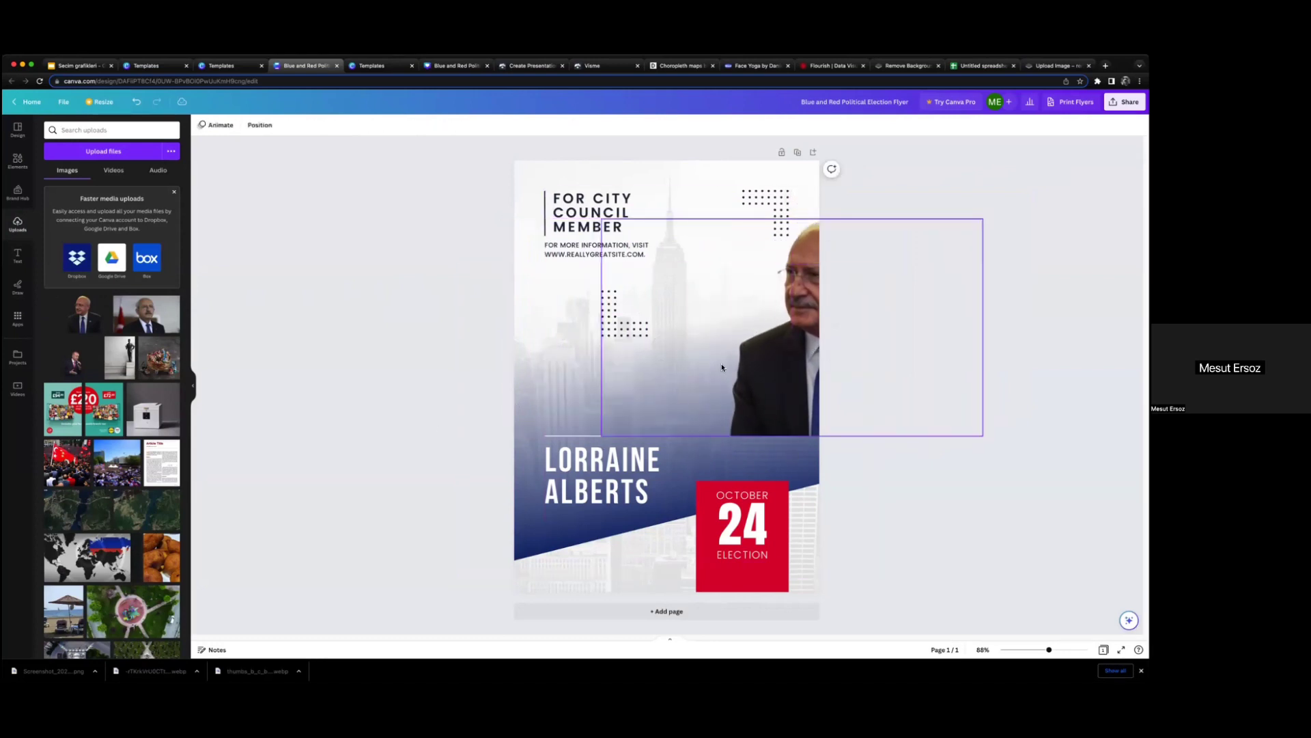
{"action": "left_click_drag", "start_coordinate": [783, 362], "coordinate": [700, 359]}
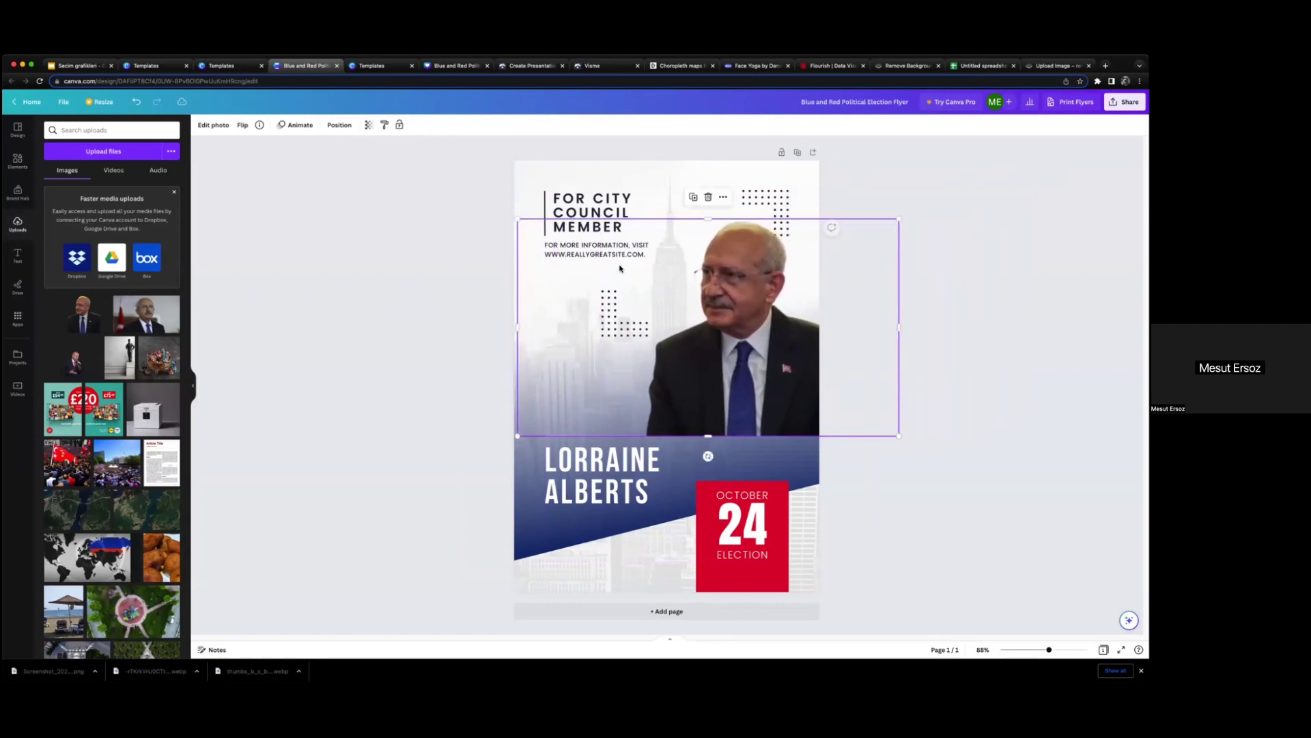
Step: Replace the candidate name below the portrait on the flyer with KEMAL KILICDA
{"action": "left_click", "coordinate": [594, 245]}
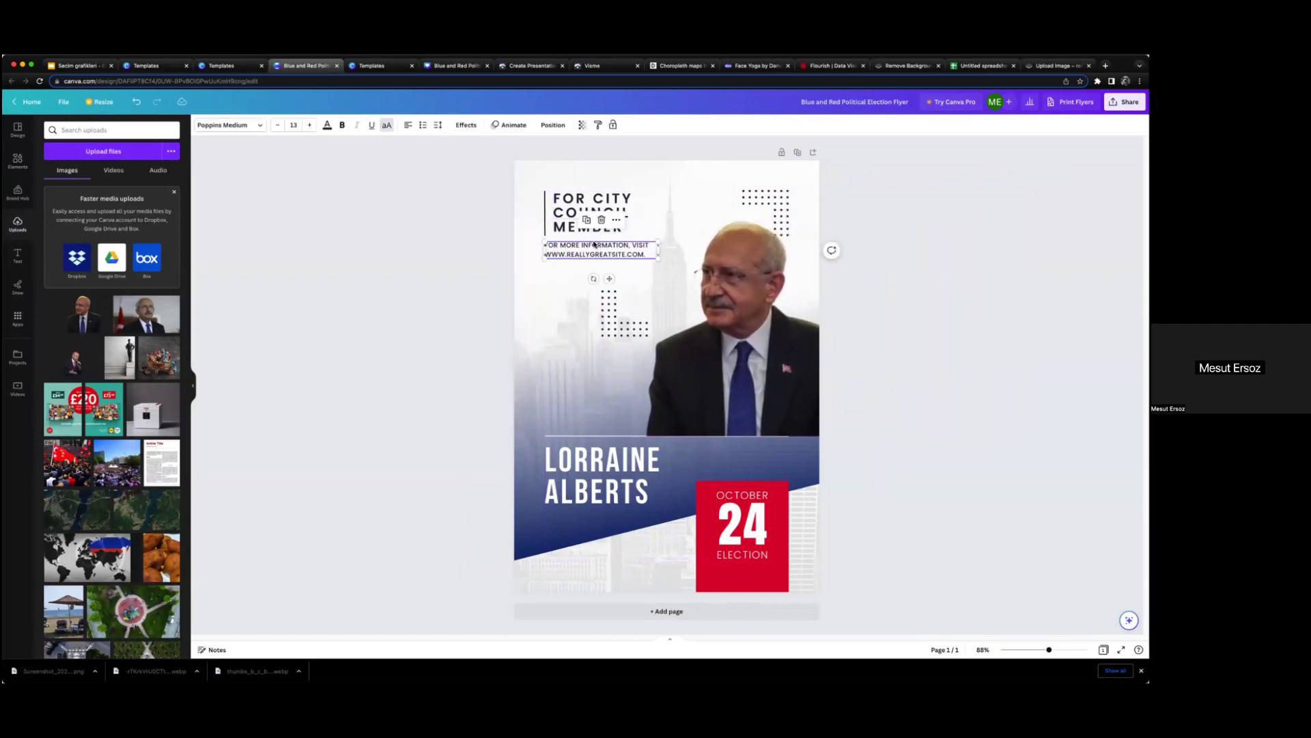
{"action": "double_click", "coordinate": [594, 245]}
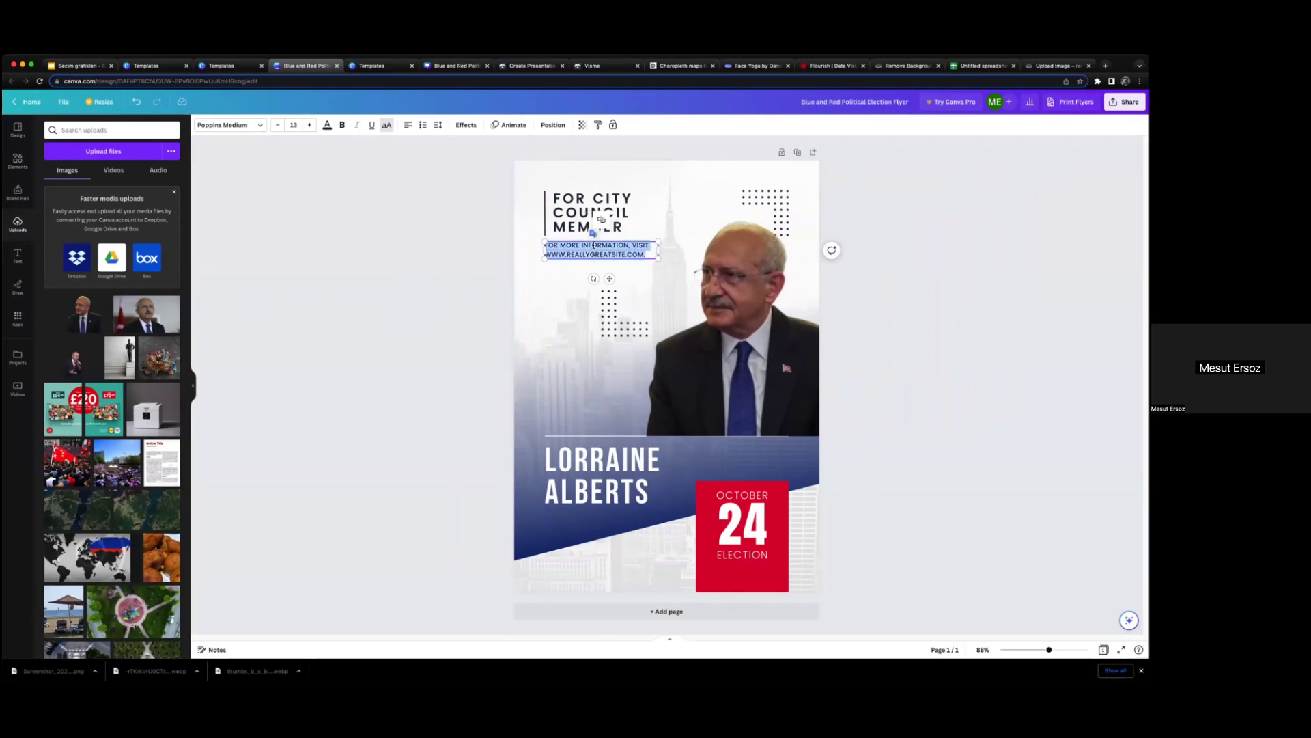
{"action": "double_click", "coordinate": [607, 470]}
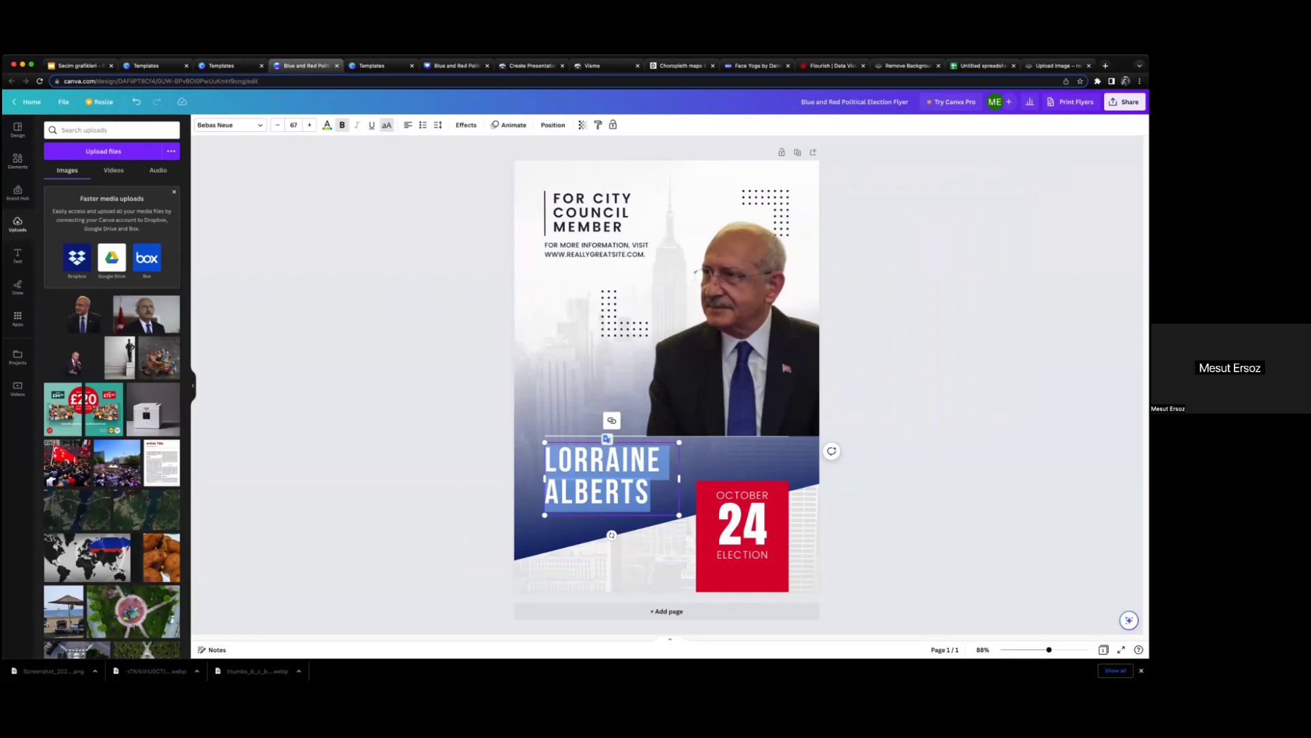
{"action": "type", "text": "KEMAL"}
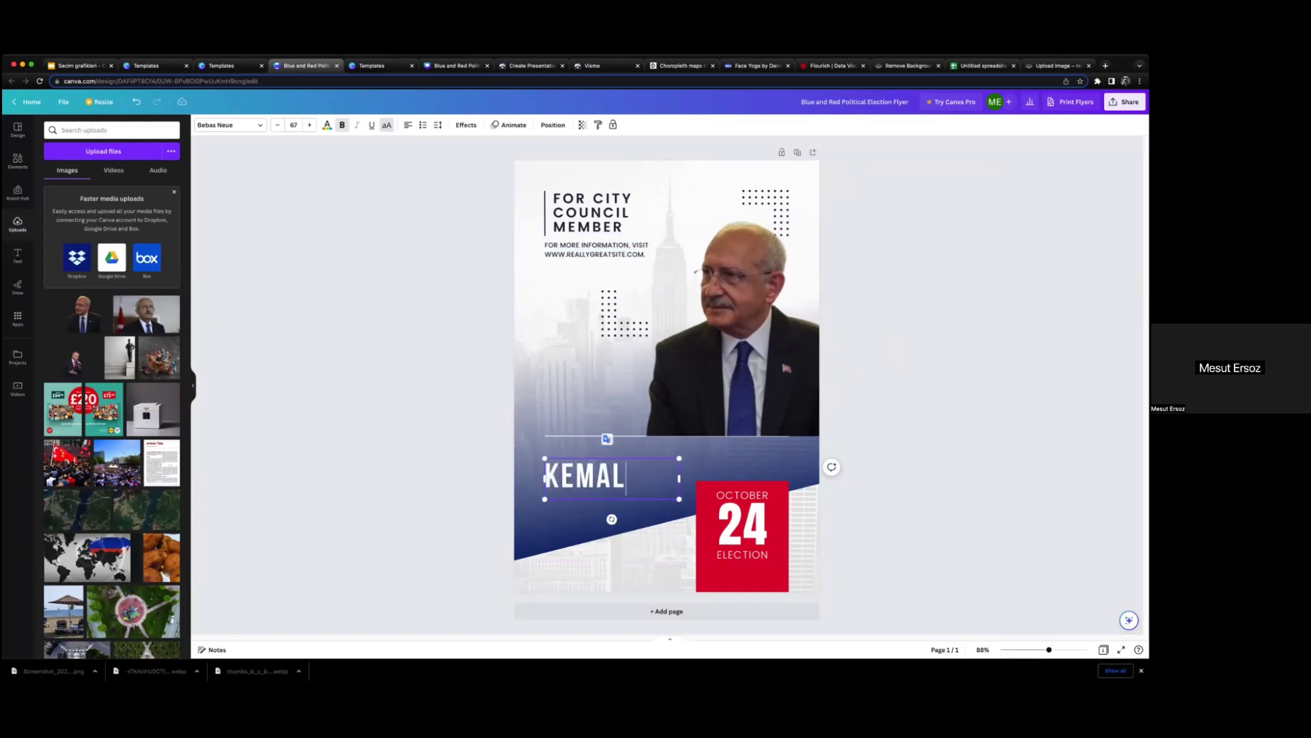
{"action": "type", "text": " KI"}
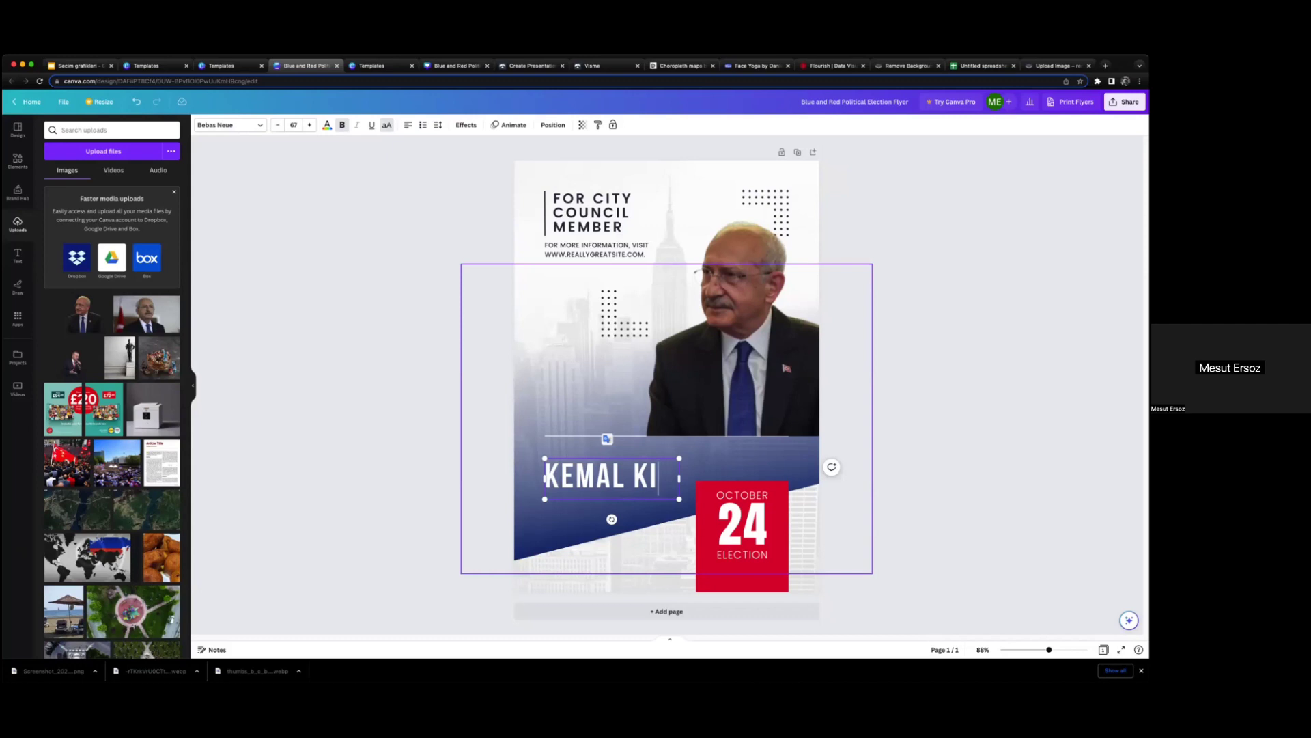
{"action": "type", "text": "LIC"}
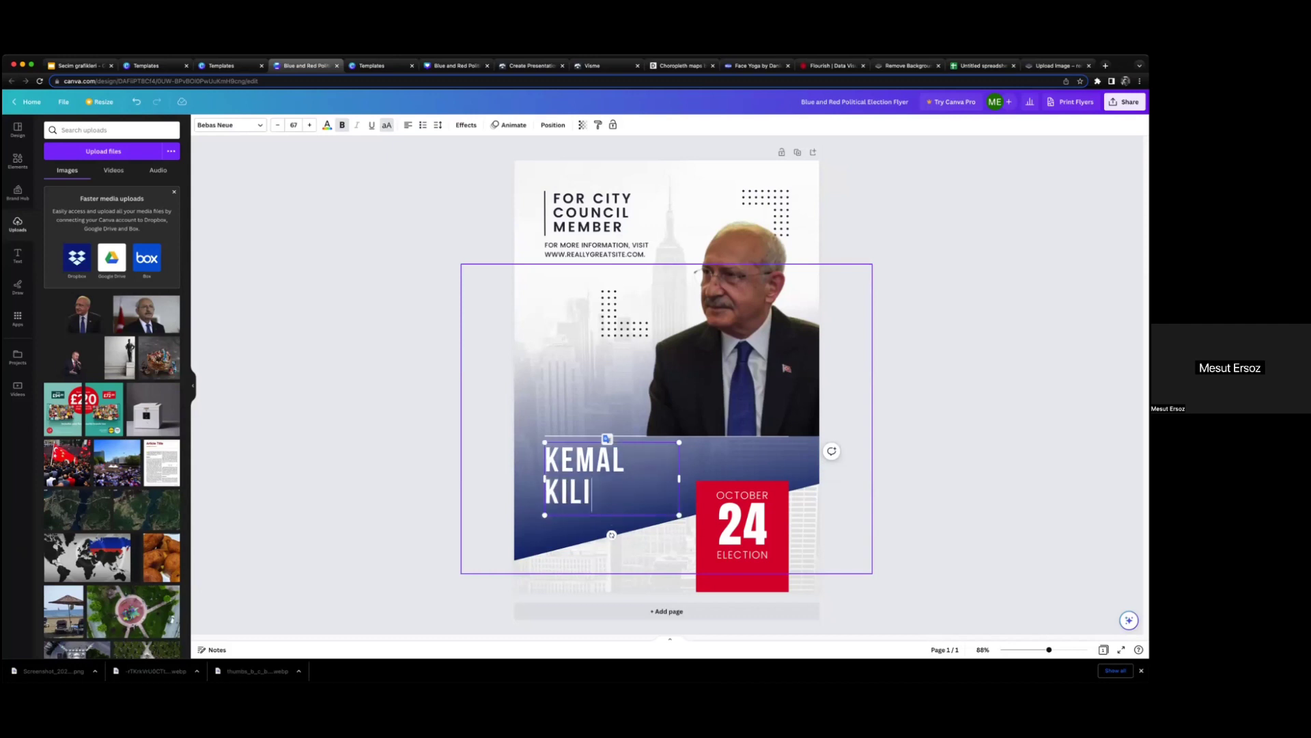
{"action": "type", "text": "DA"}
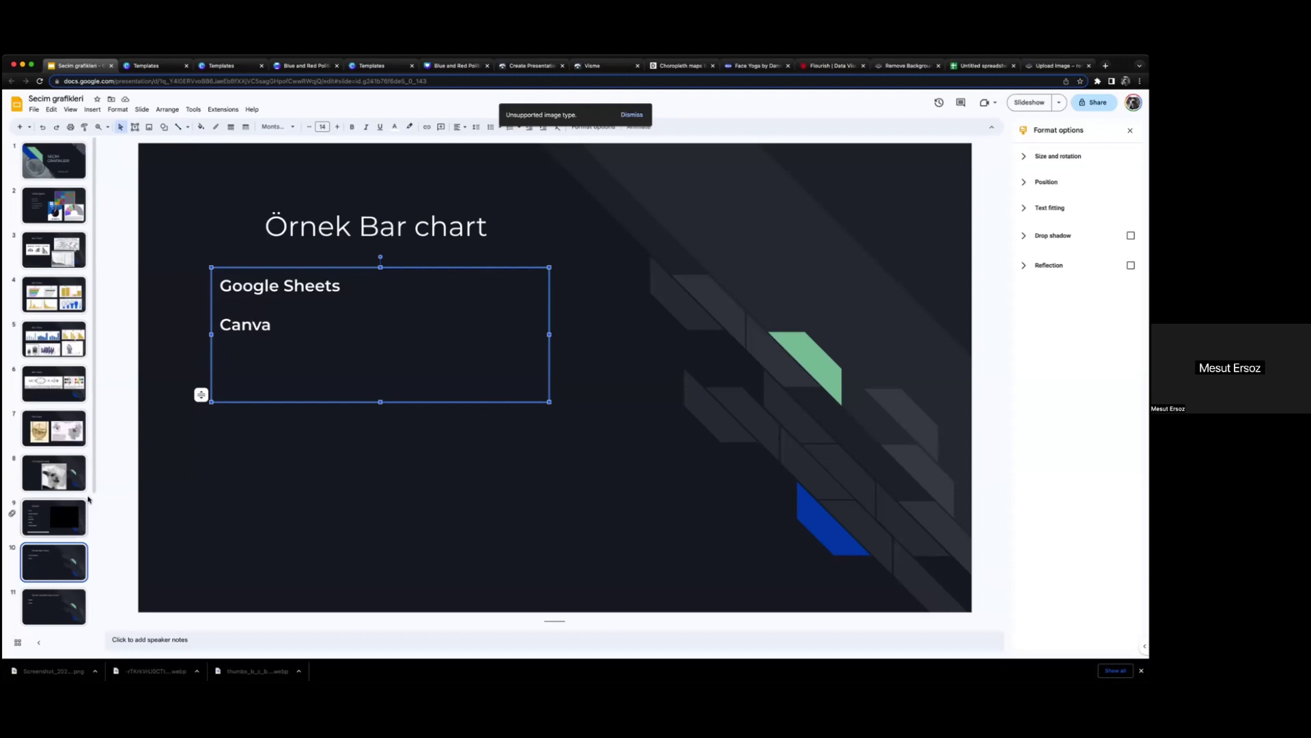
Step: In the Secim grafikleri presentation, show slide 11, "Örnek hareketli bar chart", and highlight the Visme entry
{"action": "scroll", "coordinate": [47, 530], "scroll_direction": "down", "scroll_amount": 2}
{"action": "left_click", "coordinate": [47, 530]}
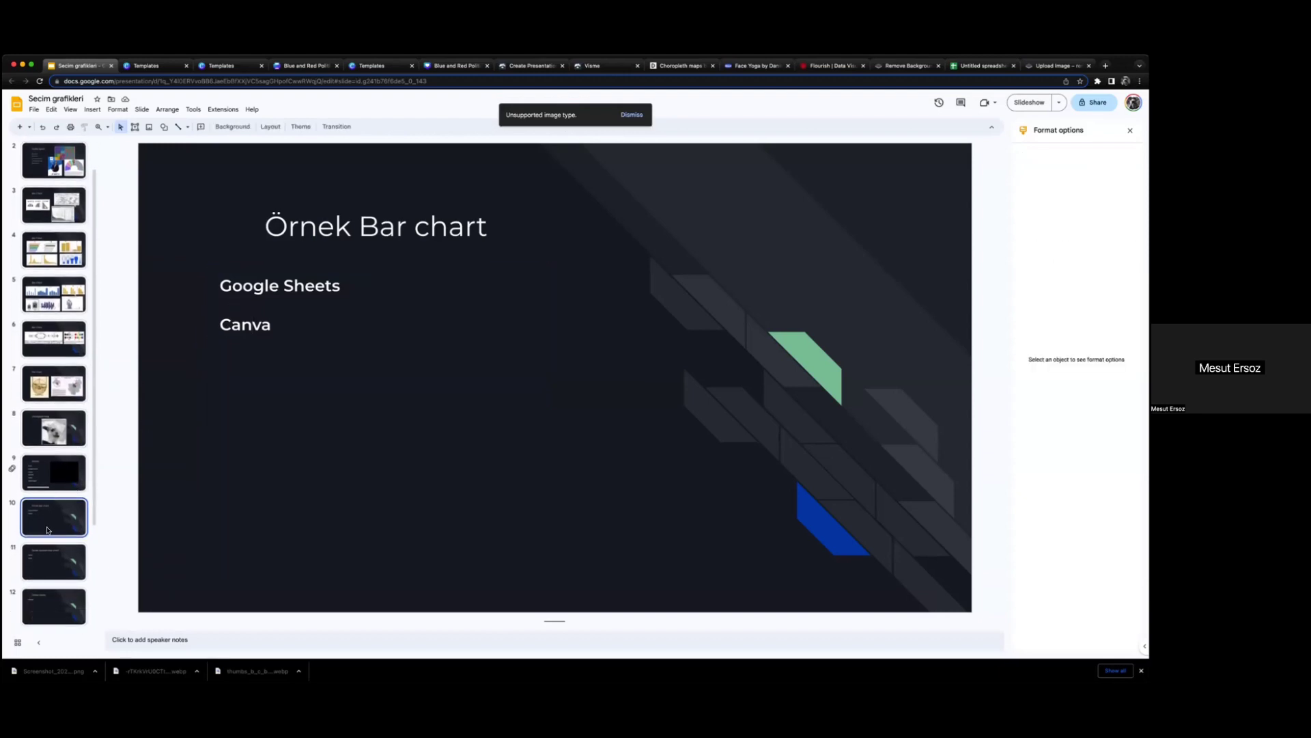
{"action": "key", "text": "Down"}
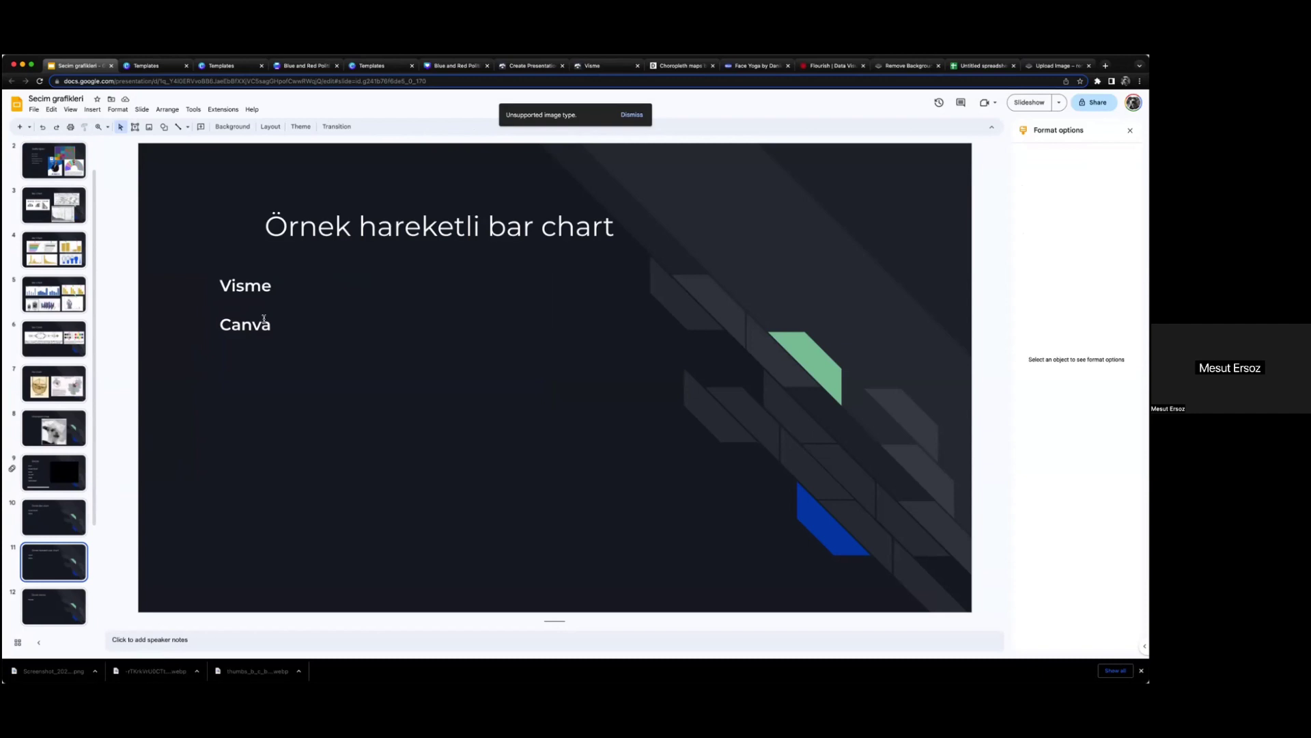
{"action": "left_click", "coordinate": [257, 286]}
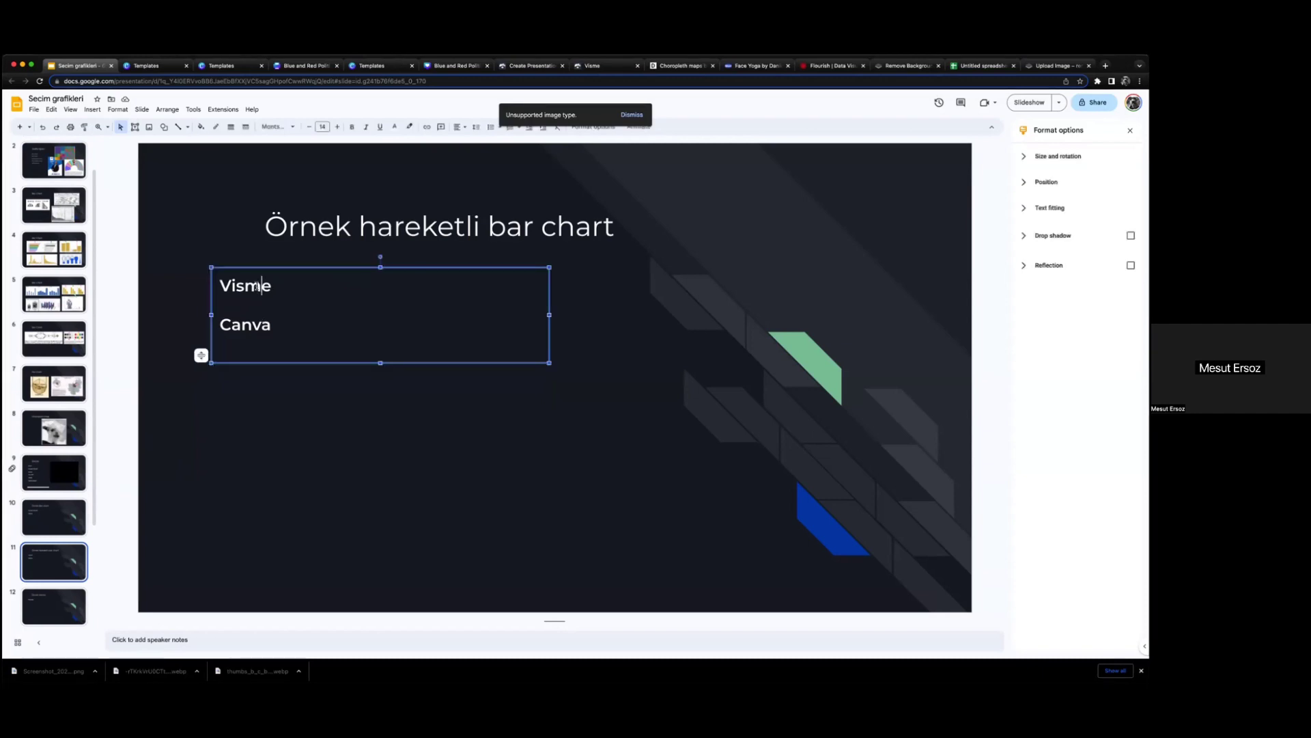
{"action": "triple_click", "coordinate": [259, 289]}
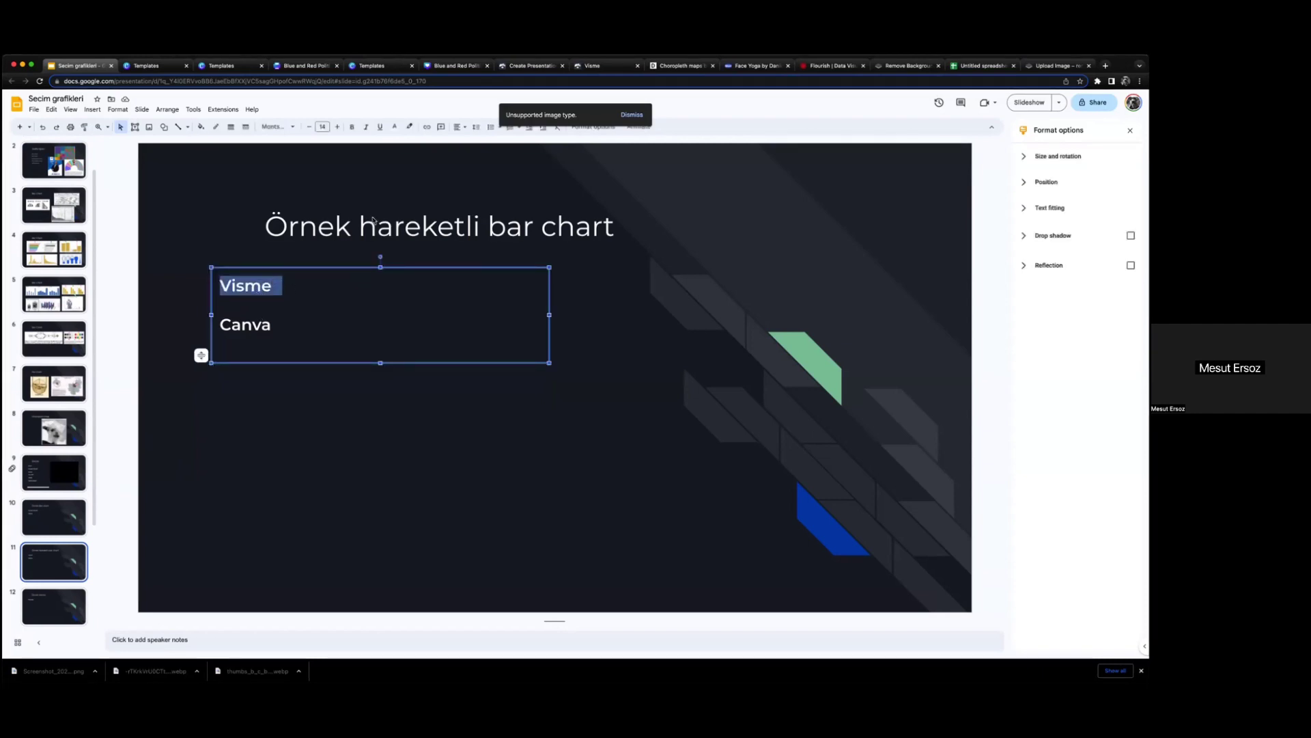
Step: Switch to the Visme dashboard, clear the "bar chart" project search and list My Projects
{"action": "left_click", "coordinate": [532, 66]}
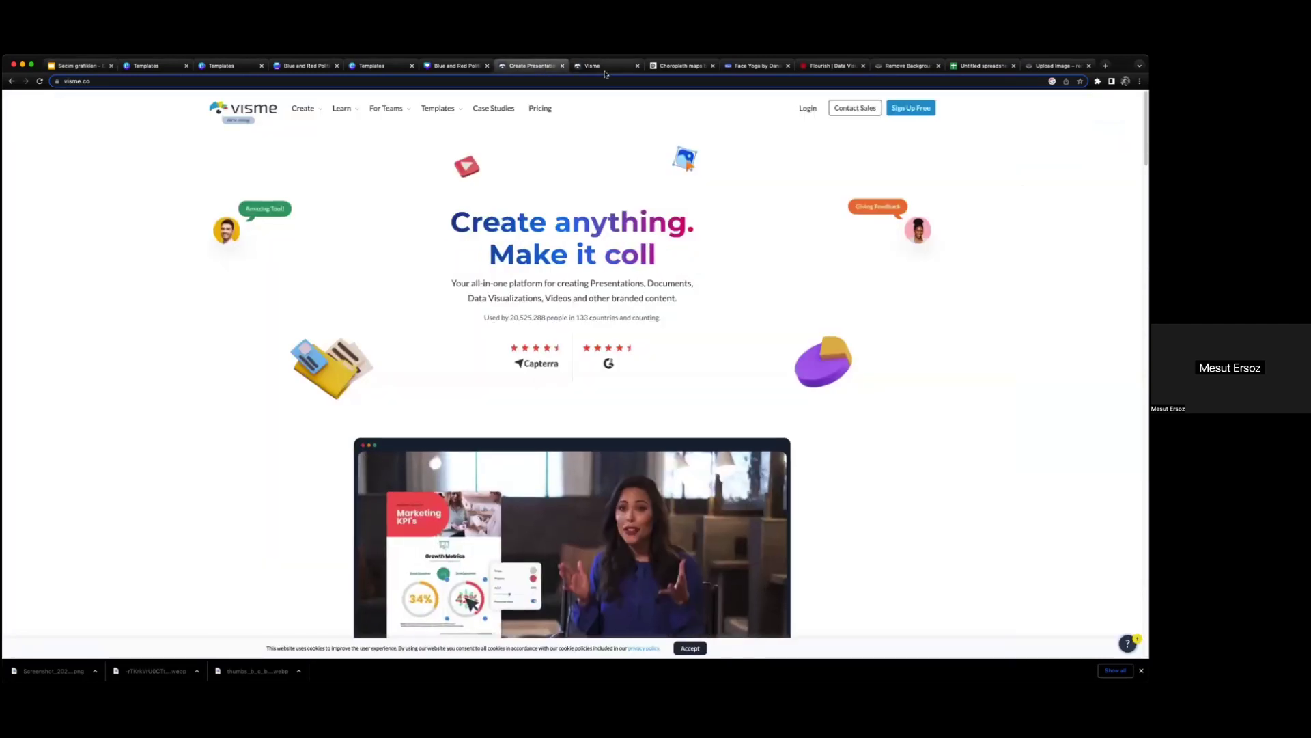
{"action": "left_click", "coordinate": [592, 65]}
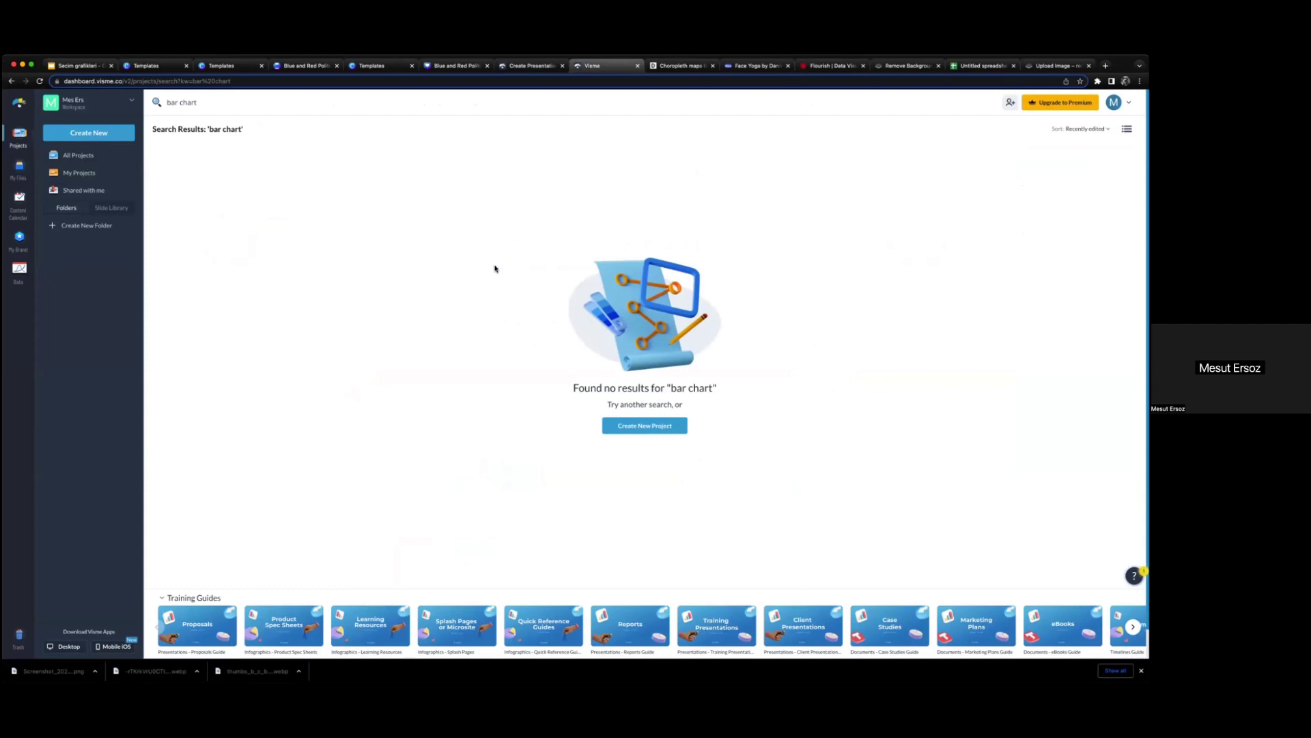
{"action": "left_click", "coordinate": [244, 109]}
{"action": "key", "text": "super+a"}
{"action": "key", "text": "BackSpace"}
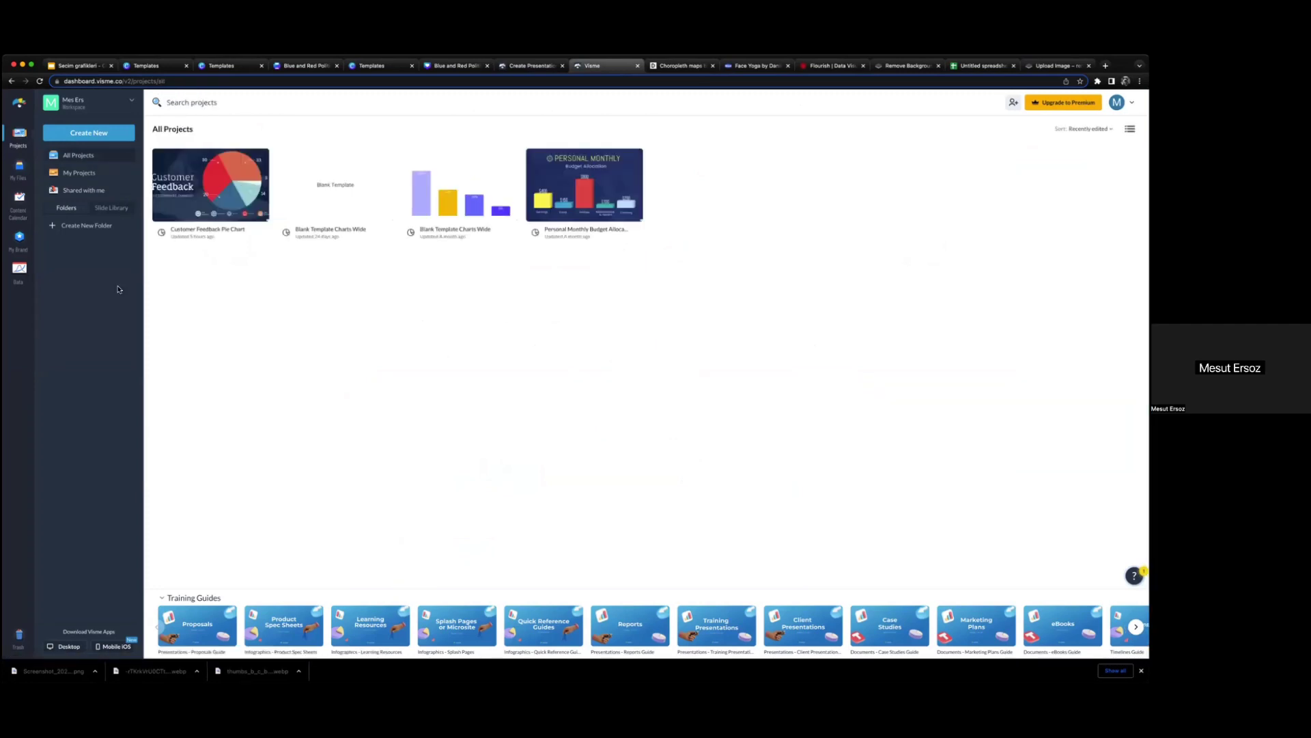
{"action": "left_click", "coordinate": [61, 172]}
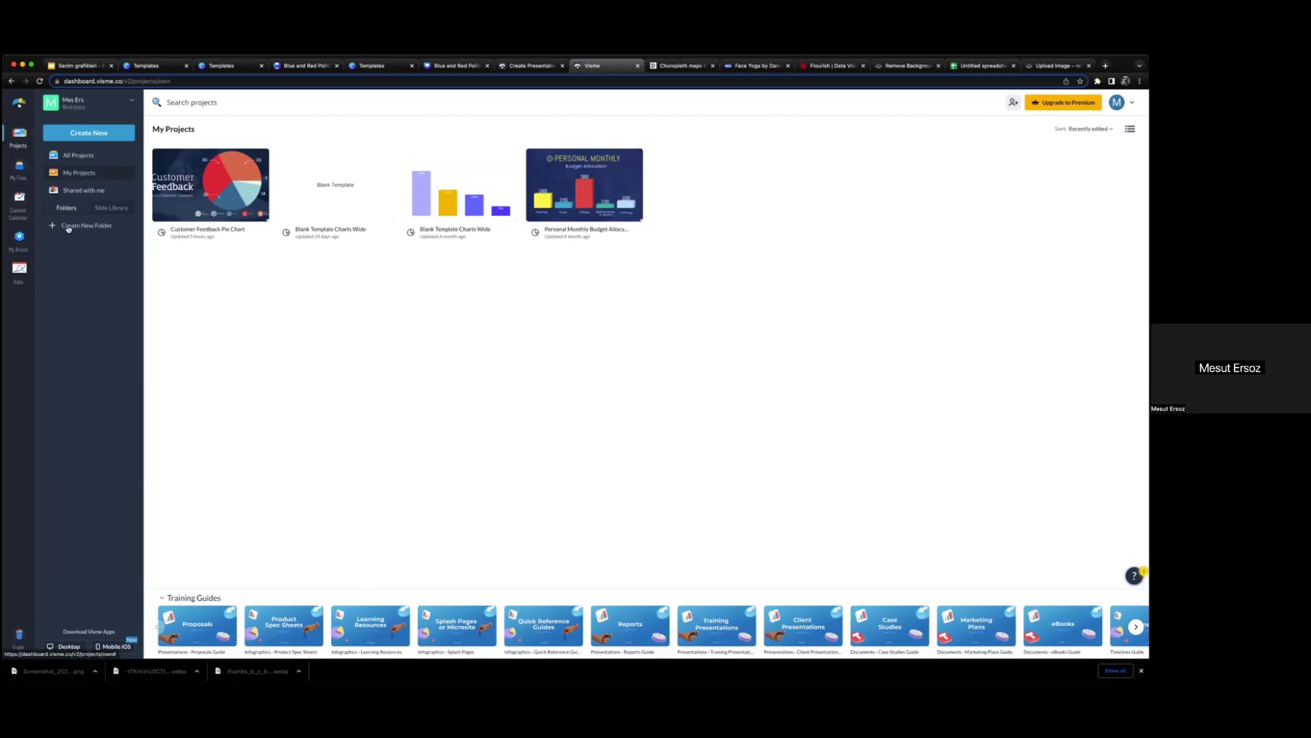
Step: Create a new Visme project of the Charts / Graphs type
{"action": "left_click", "coordinate": [90, 134]}
{"action": "mouse_move", "coordinate": [93, 158]}
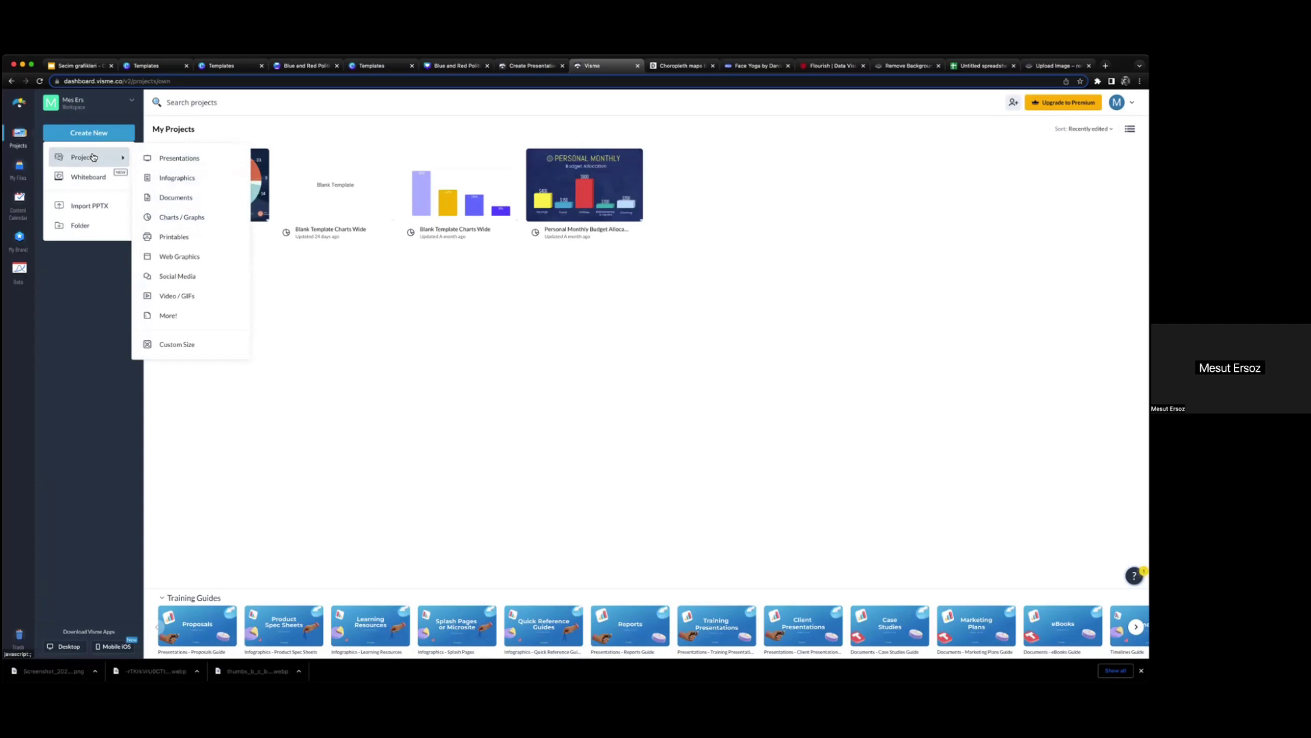
{"action": "left_click", "coordinate": [191, 217]}
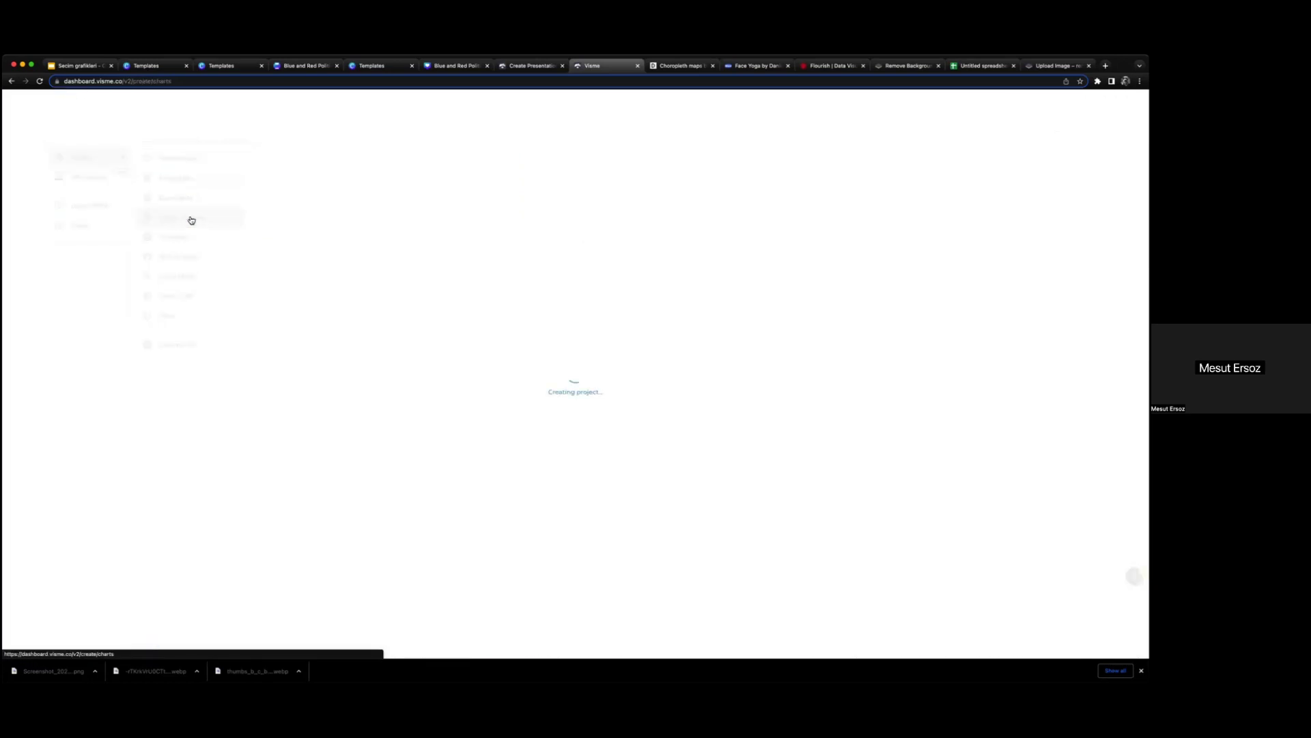
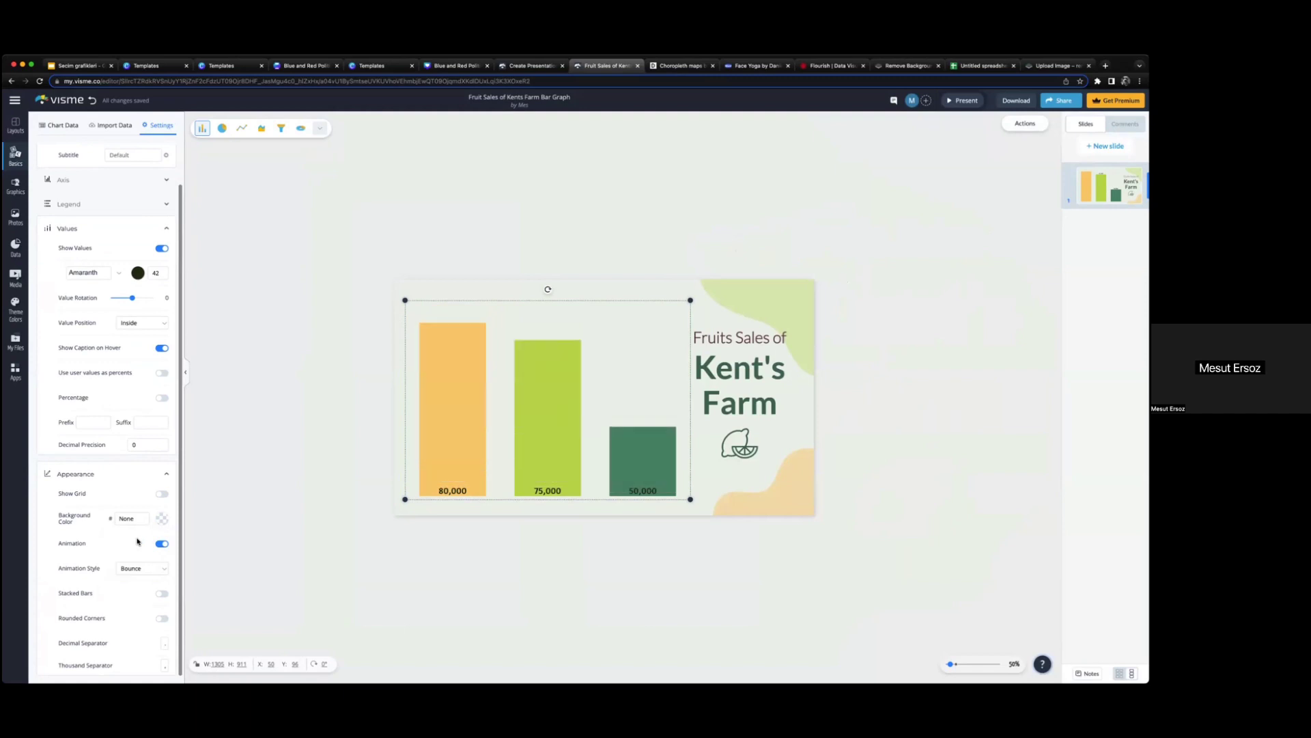
Step: Try the Elastic, Ease In Sine and Ease Out Sine animation styles on the bar chart, and set the style to Linear
{"action": "left_click", "coordinate": [142, 568]}
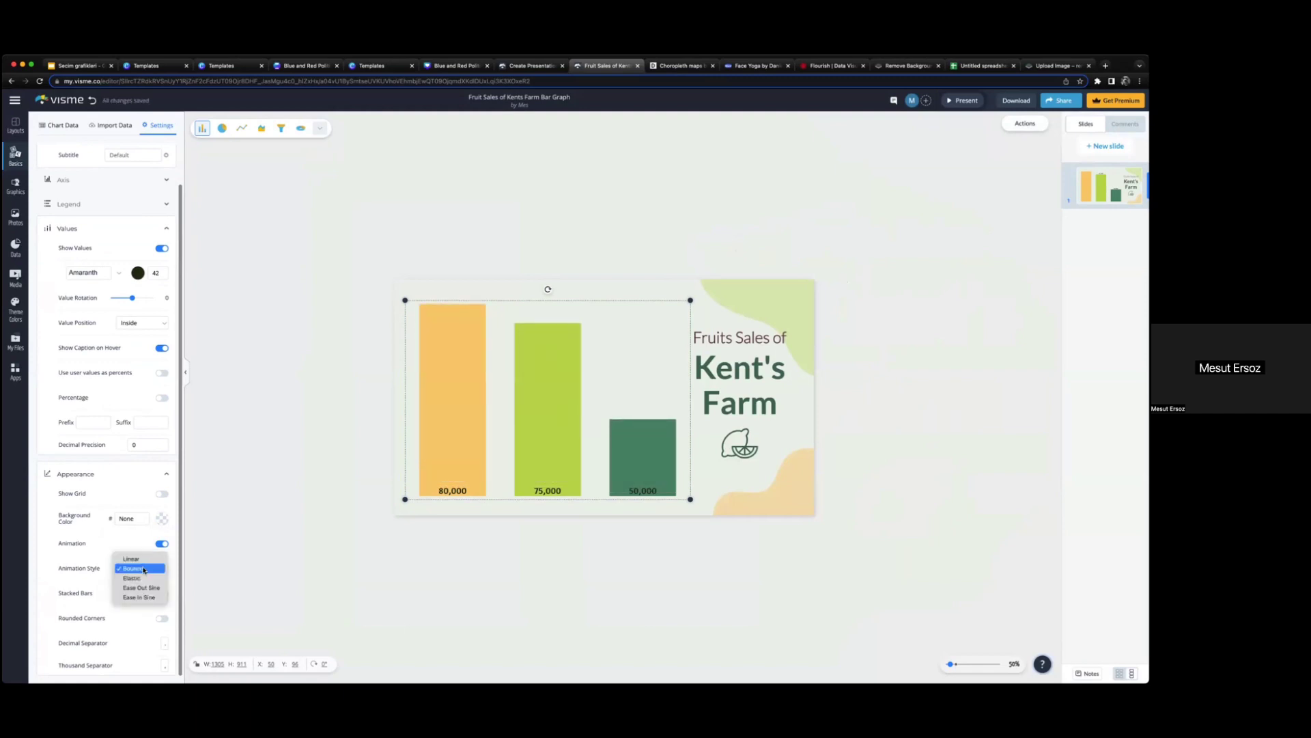
{"action": "left_click", "coordinate": [144, 577]}
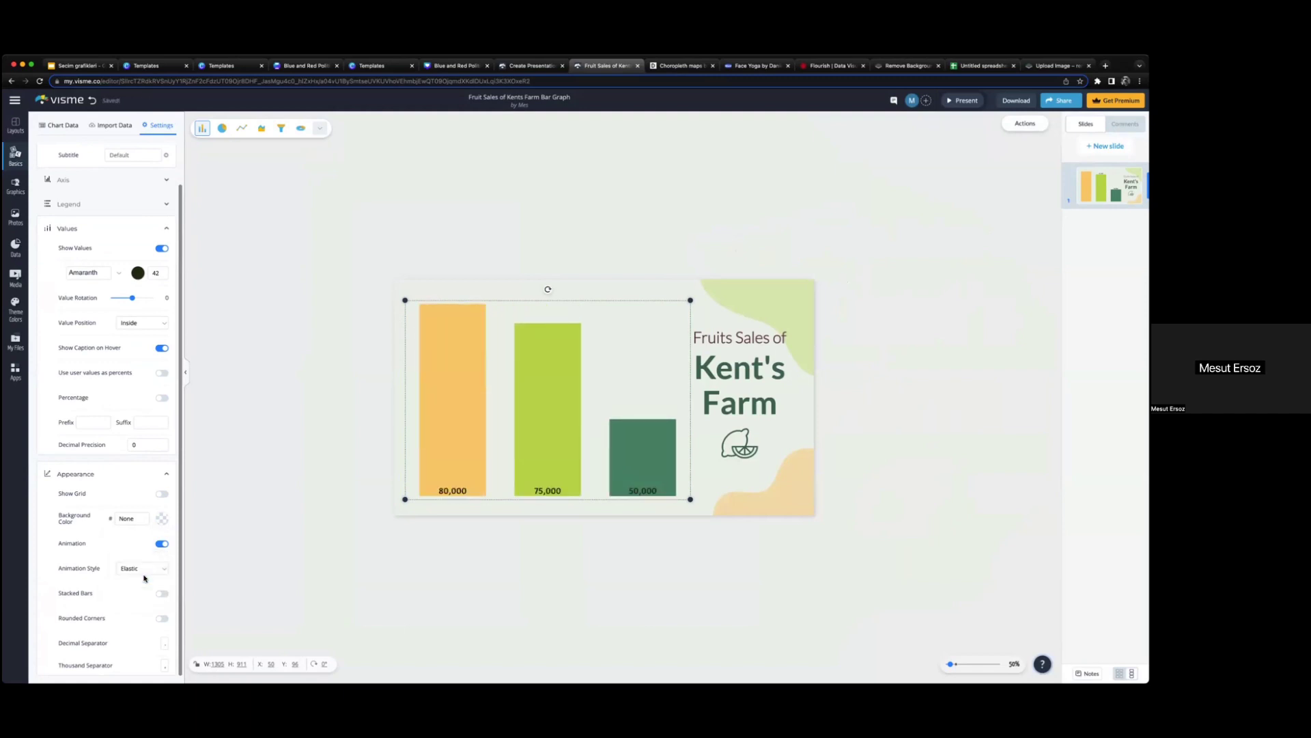
{"action": "left_click", "coordinate": [145, 568]}
{"action": "left_click", "coordinate": [179, 555]}
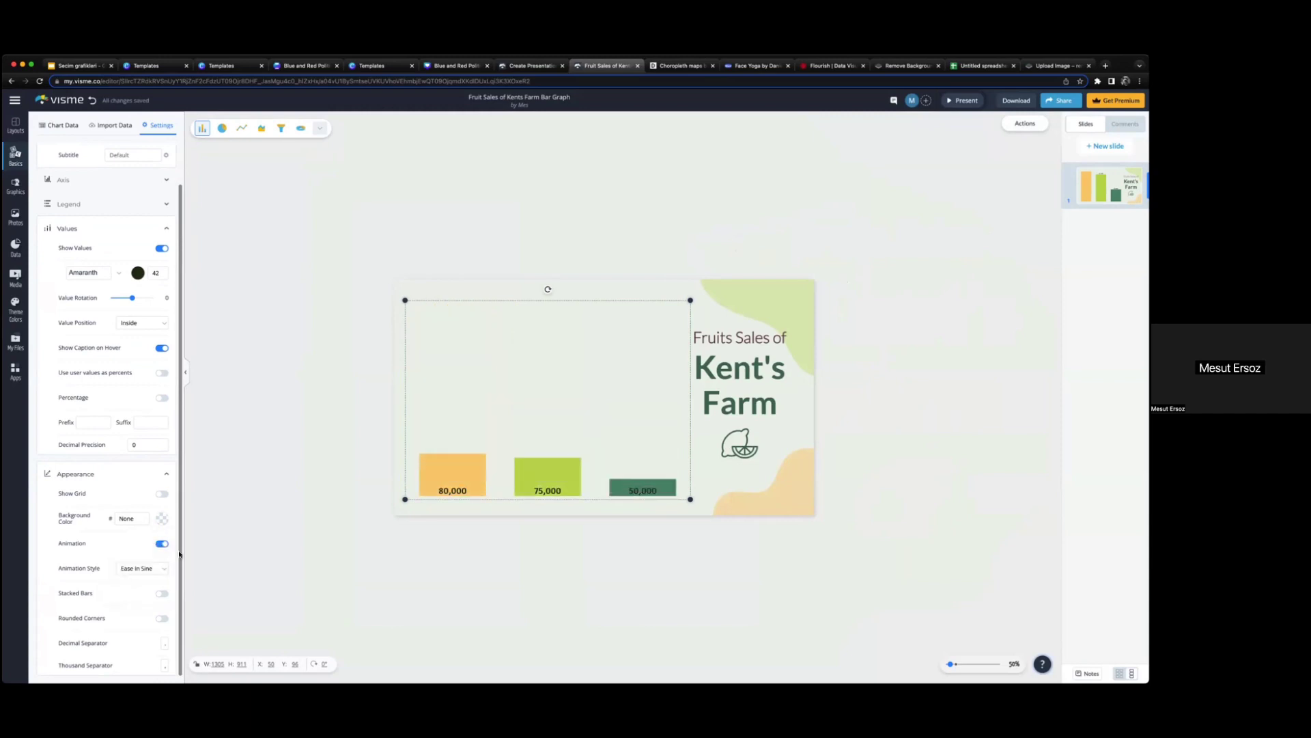
{"action": "left_click", "coordinate": [162, 568]}
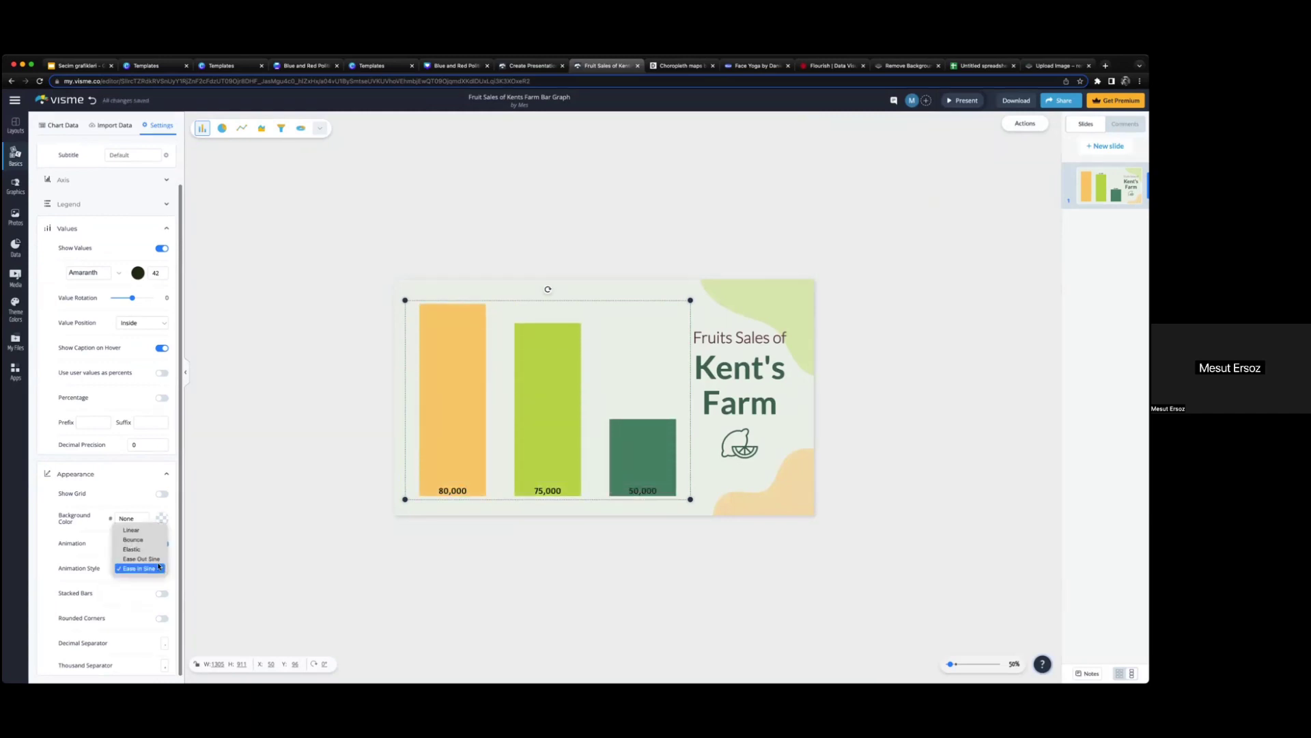
{"action": "left_click", "coordinate": [157, 560]}
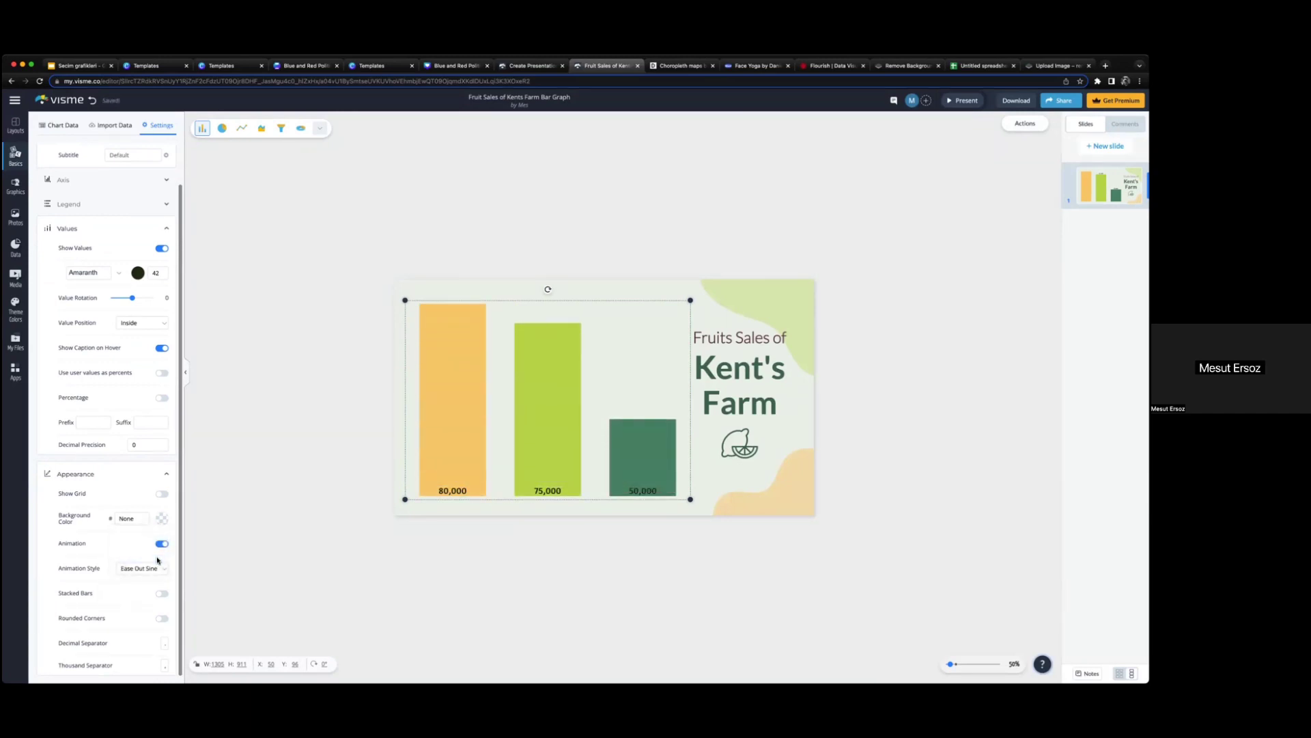
{"action": "left_click", "coordinate": [154, 567]}
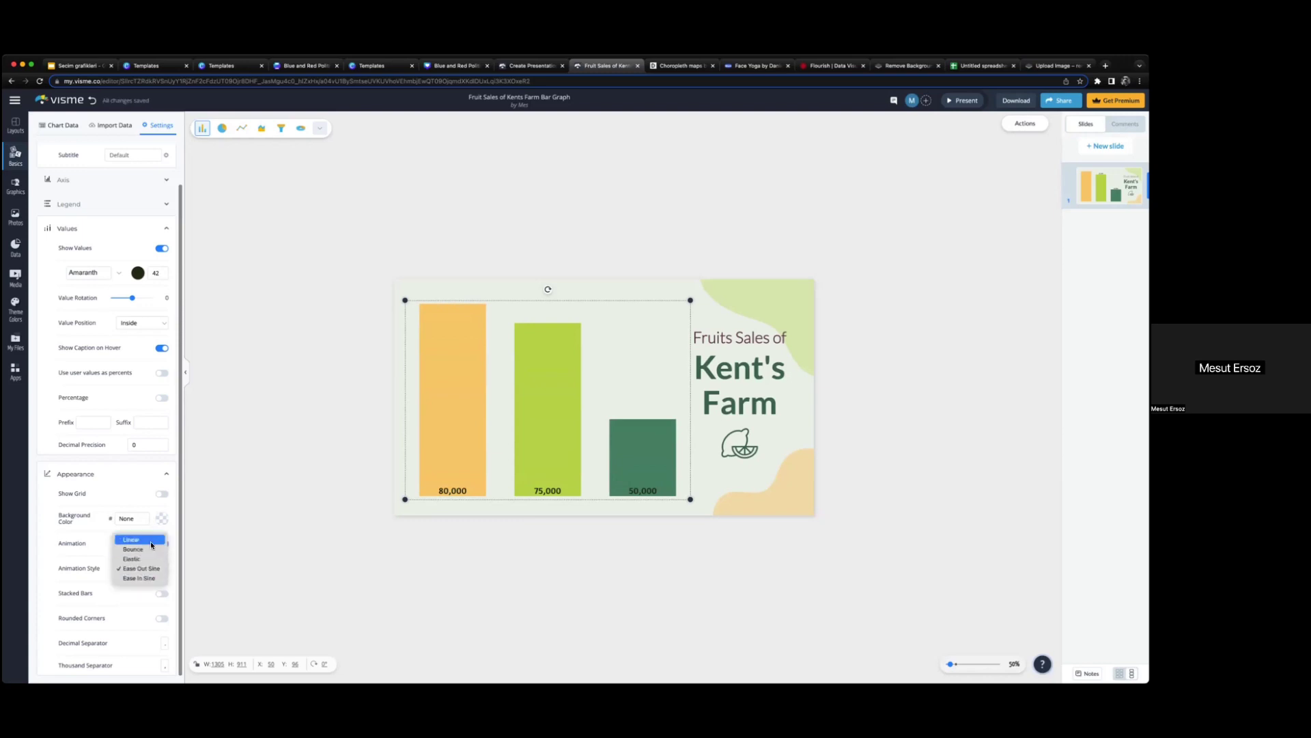
{"action": "left_click", "coordinate": [152, 540]}
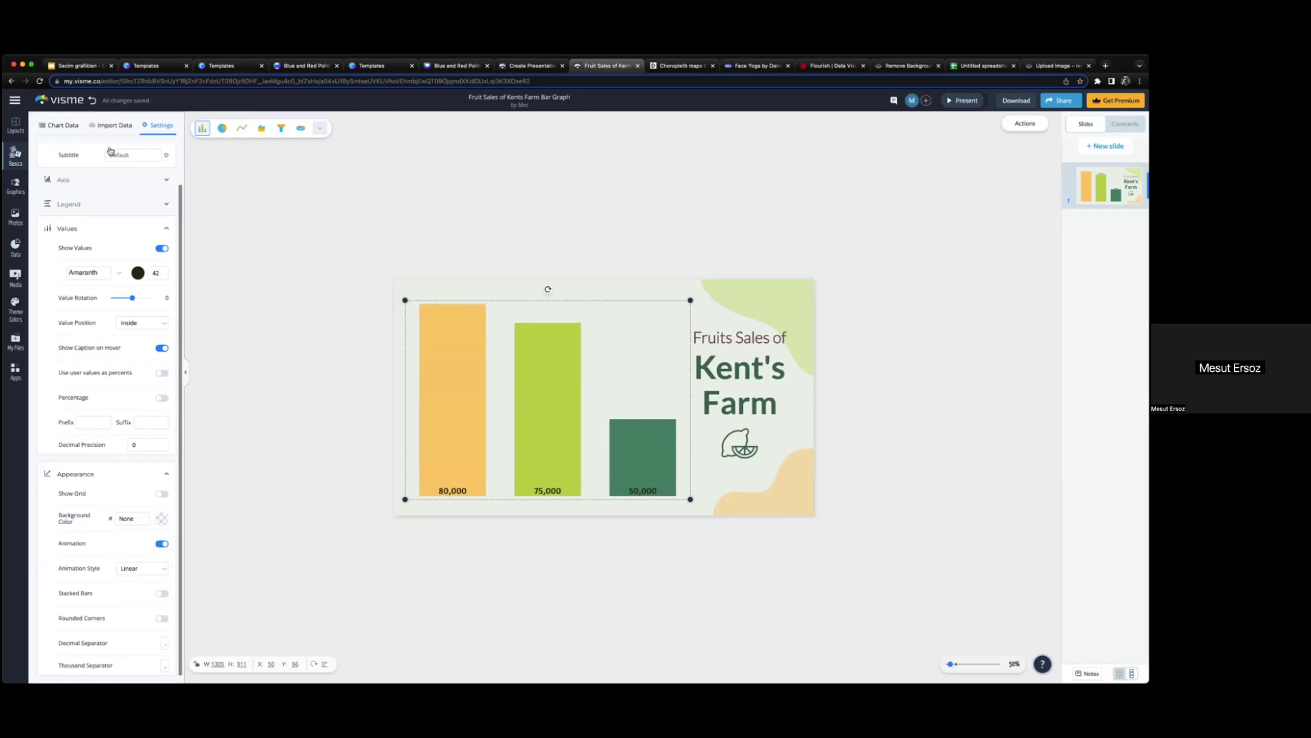
Step: Return to the Secim grafikleri presentation, show slide 12, "Örnek Meclis", and highlight the Flourish entry
{"action": "left_click", "coordinate": [77, 66]}
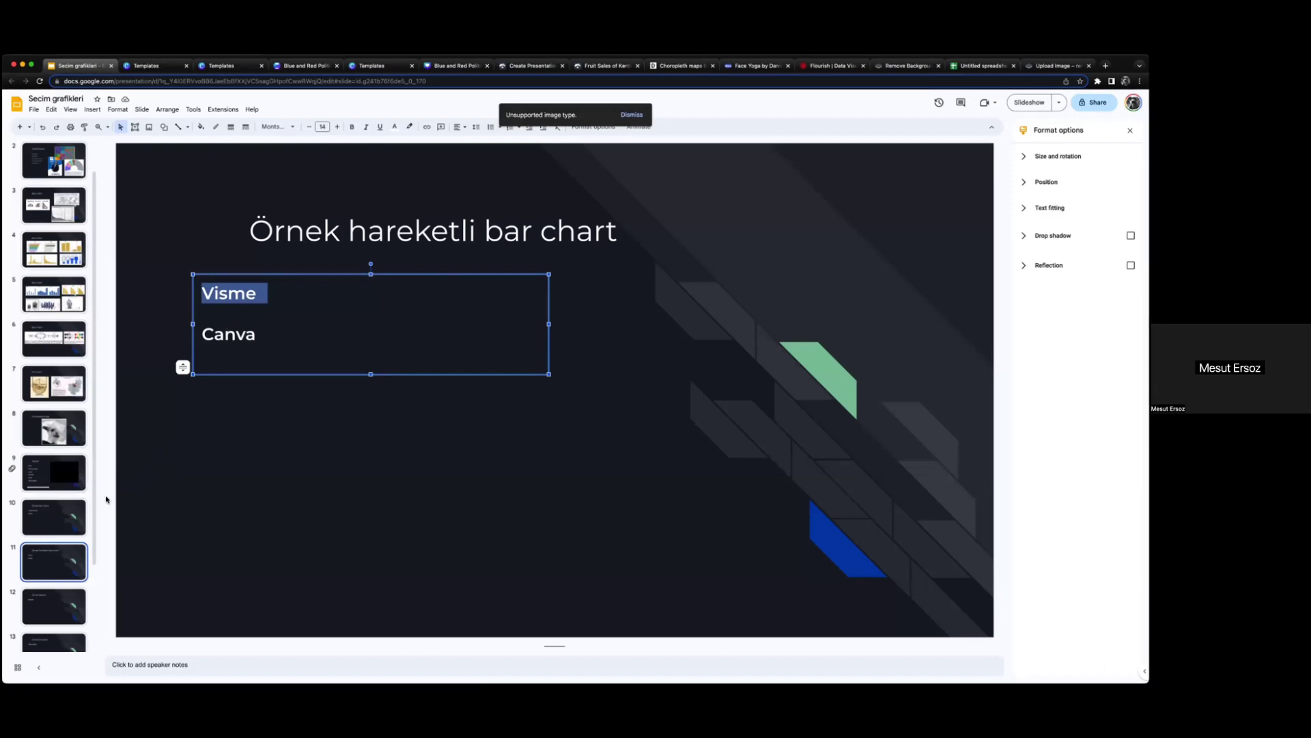
{"action": "left_click", "coordinate": [55, 604]}
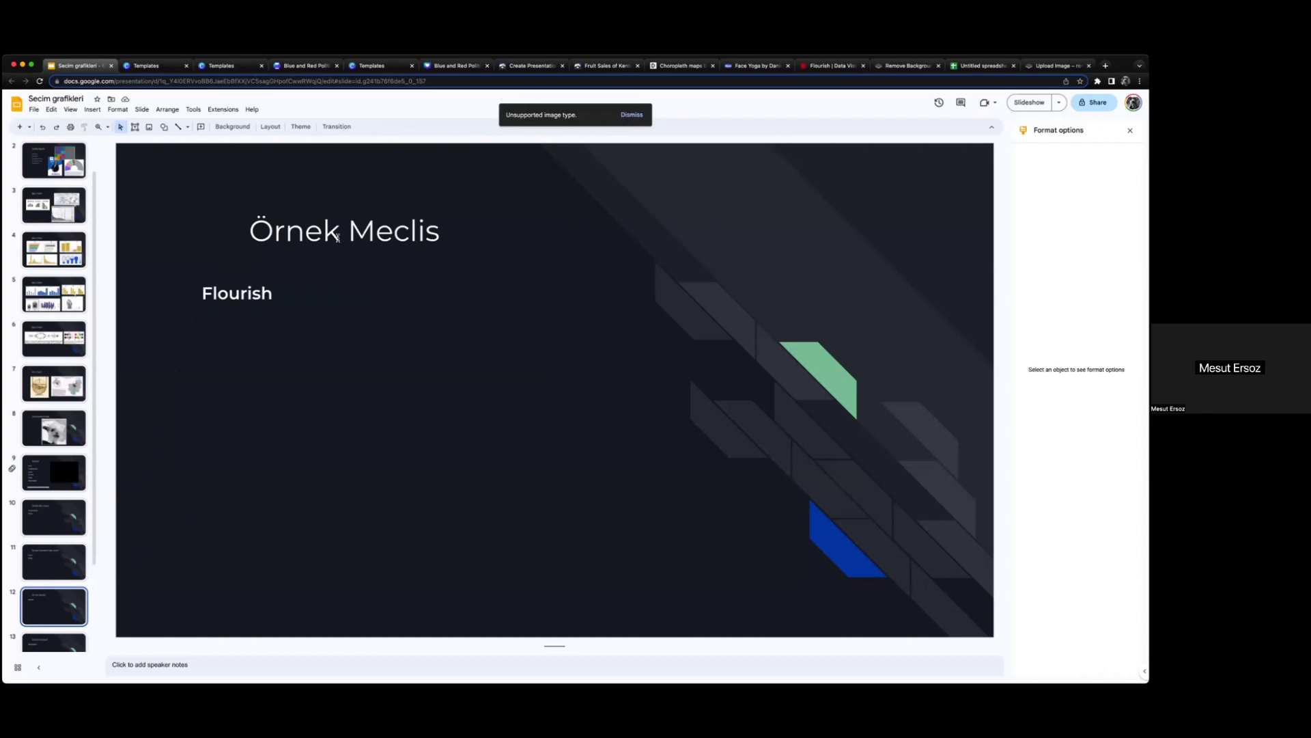
{"action": "left_click_drag", "start_coordinate": [322, 236], "coordinate": [417, 232]}
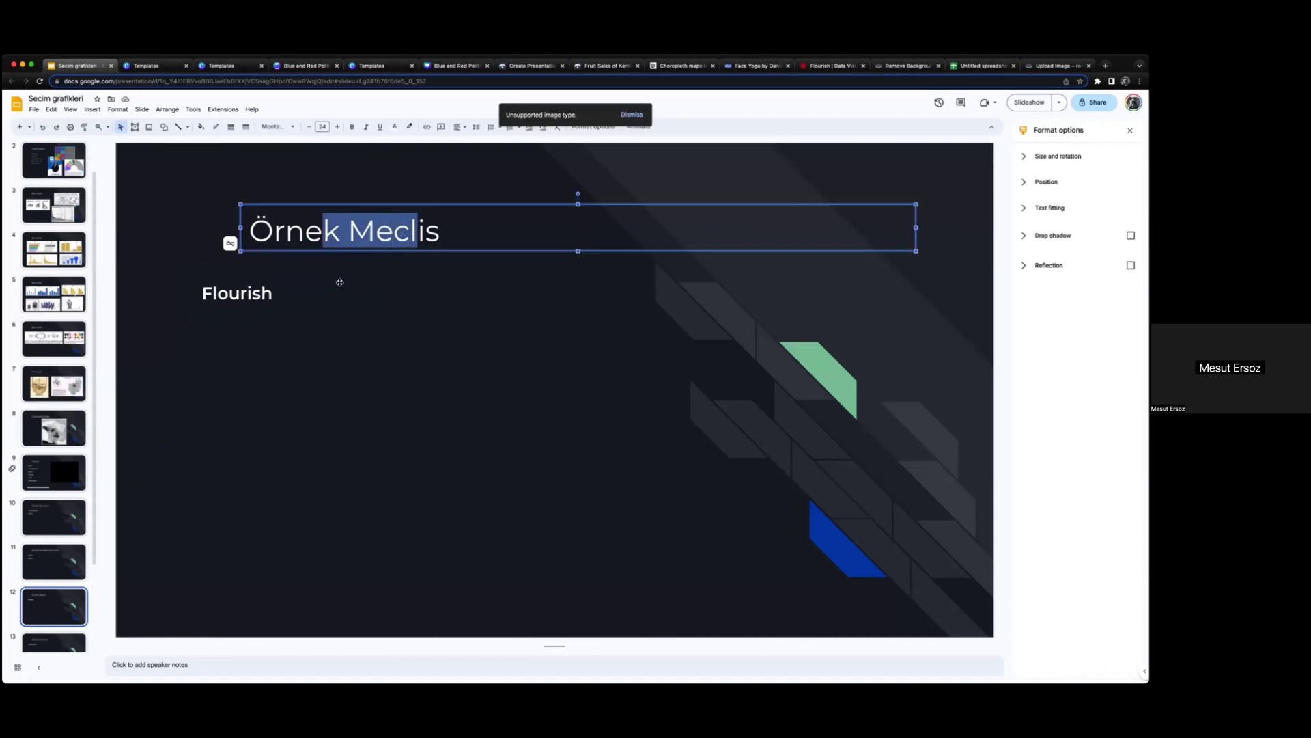
{"action": "left_click", "coordinate": [250, 294]}
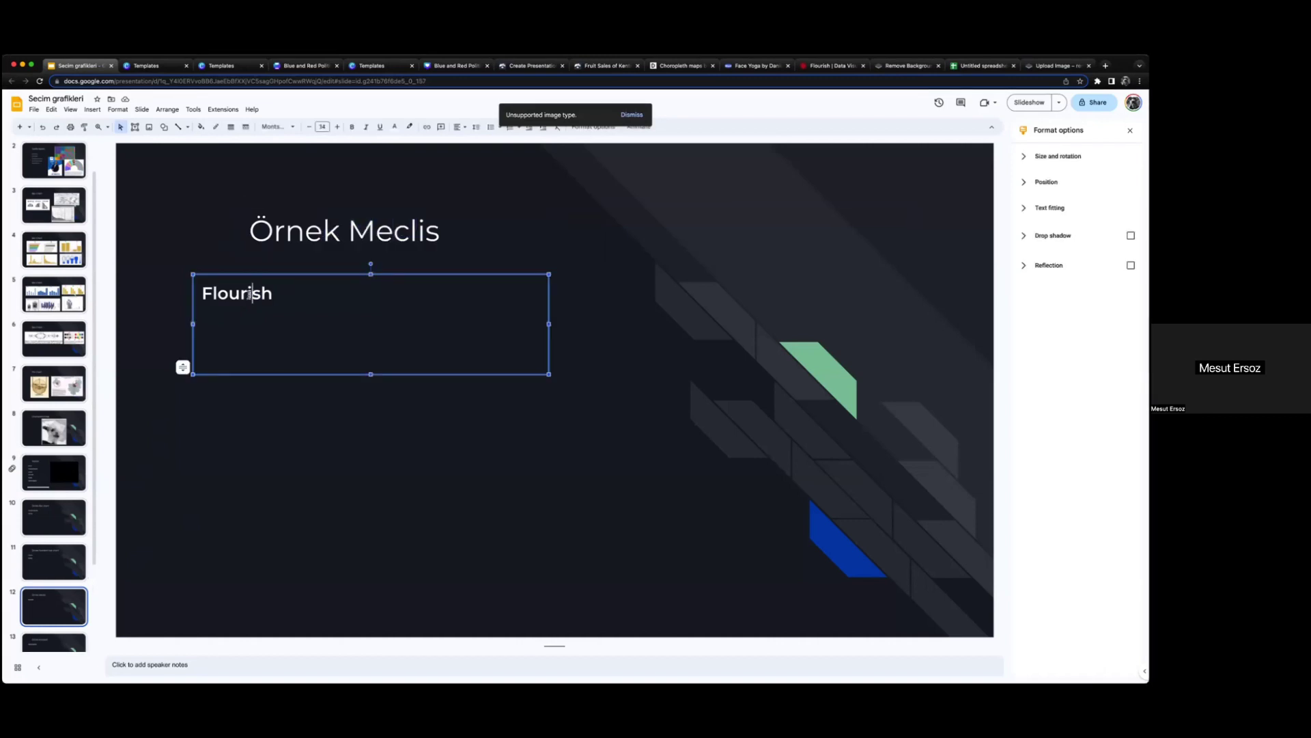
{"action": "left_click_drag", "start_coordinate": [263, 290], "coordinate": [205, 290]}
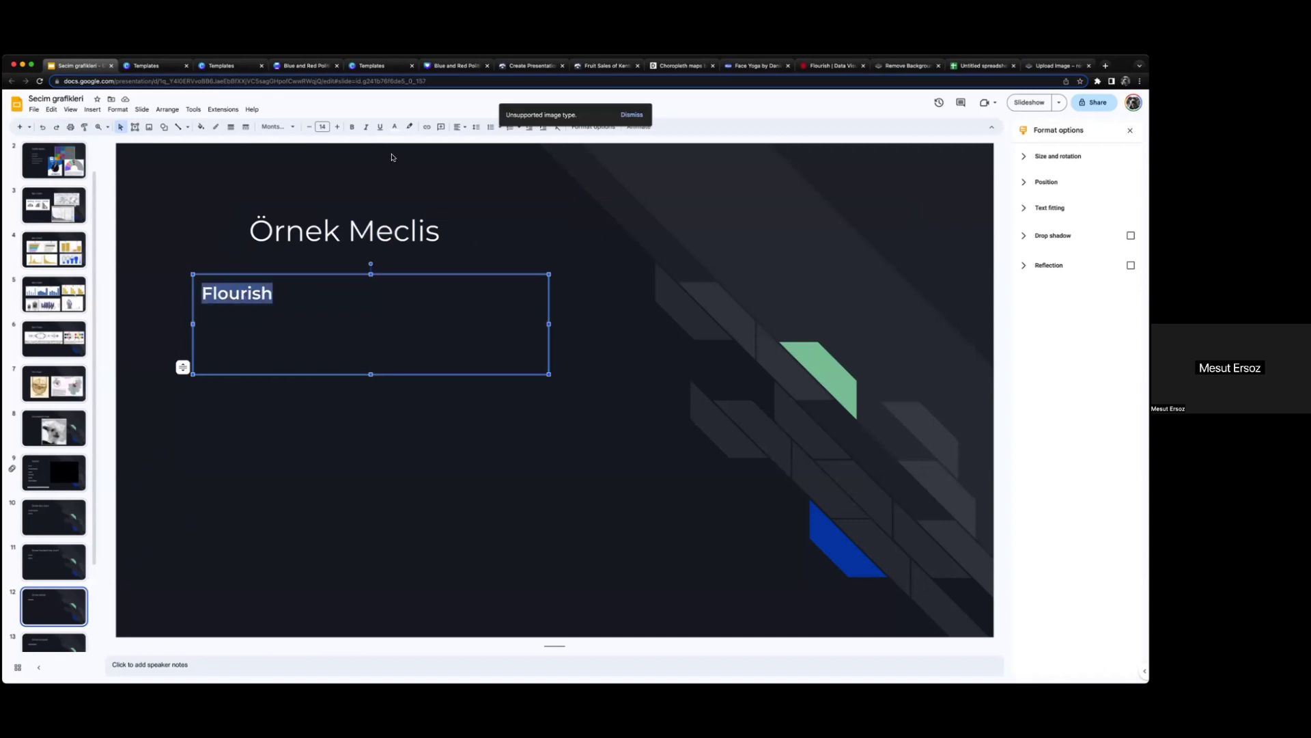
Step: Switch to Flourish and create a new visualisation from the Default starting point of the Parliament chart template
{"action": "left_click", "coordinate": [829, 65]}
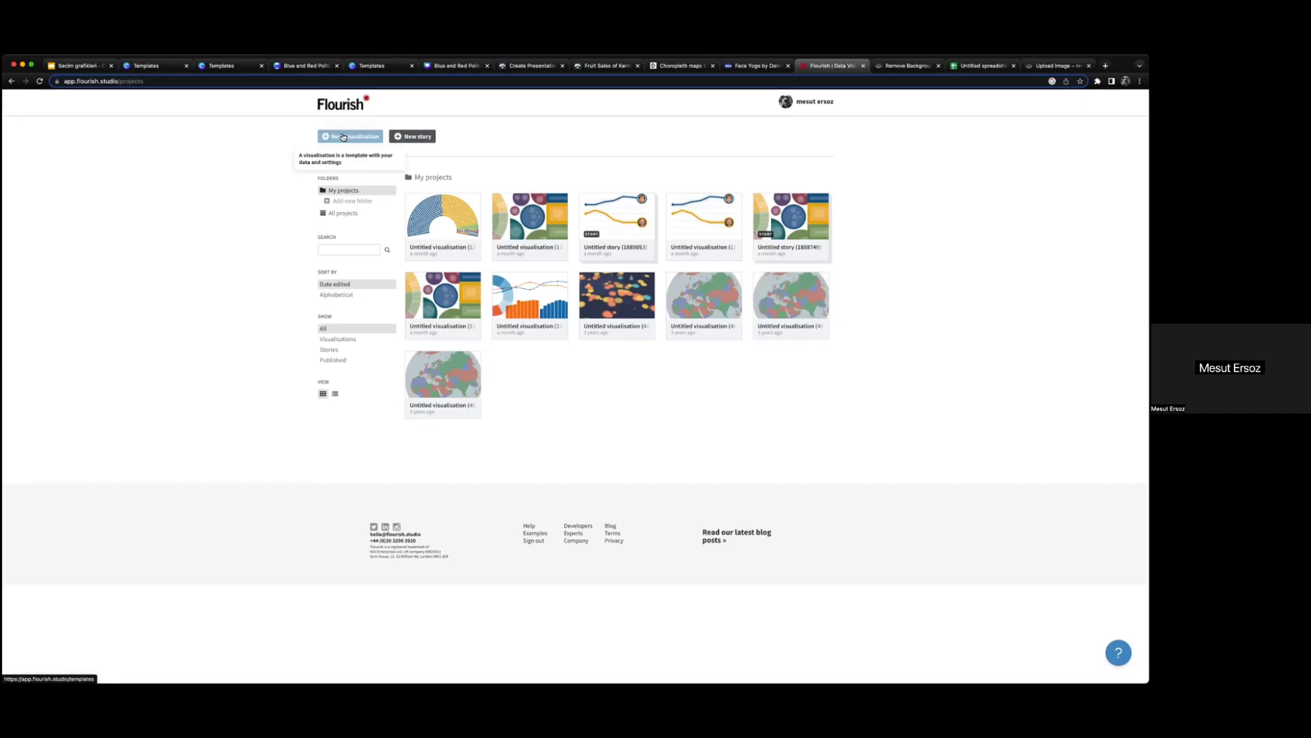
{"action": "left_click", "coordinate": [328, 107]}
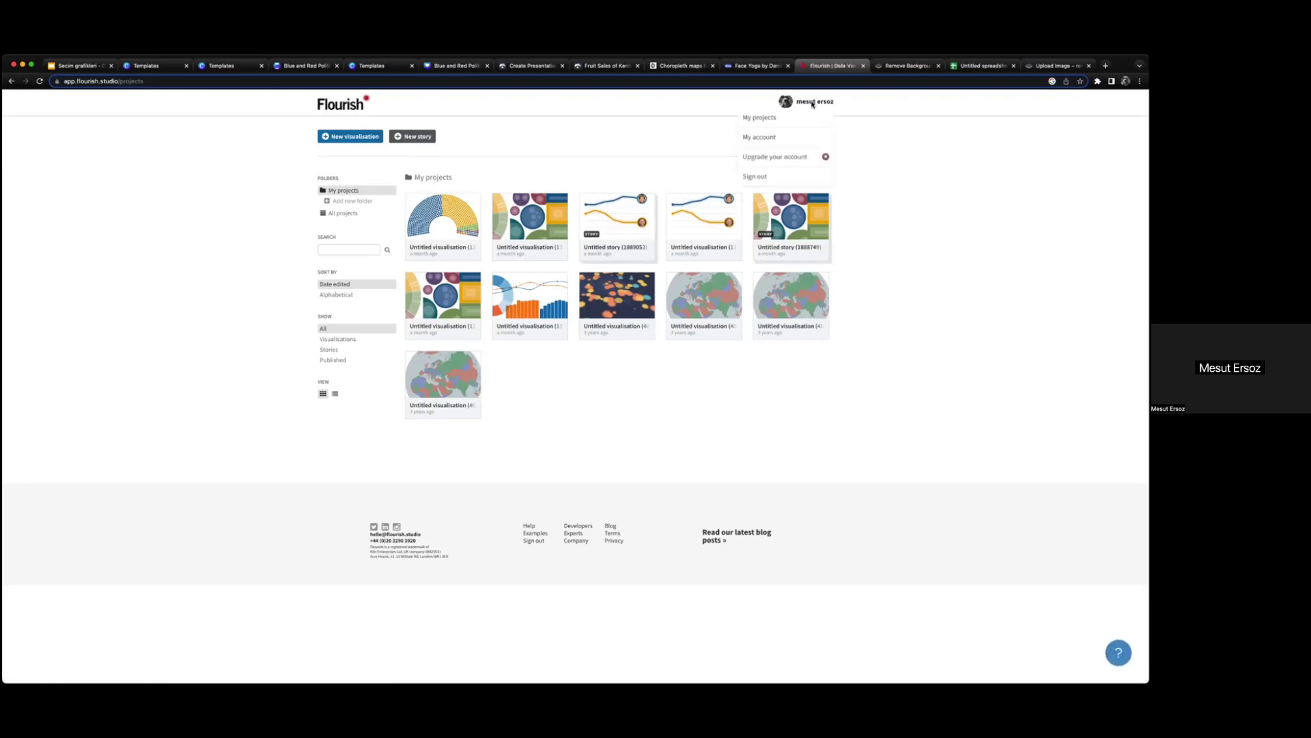
{"action": "left_click", "coordinate": [348, 138]}
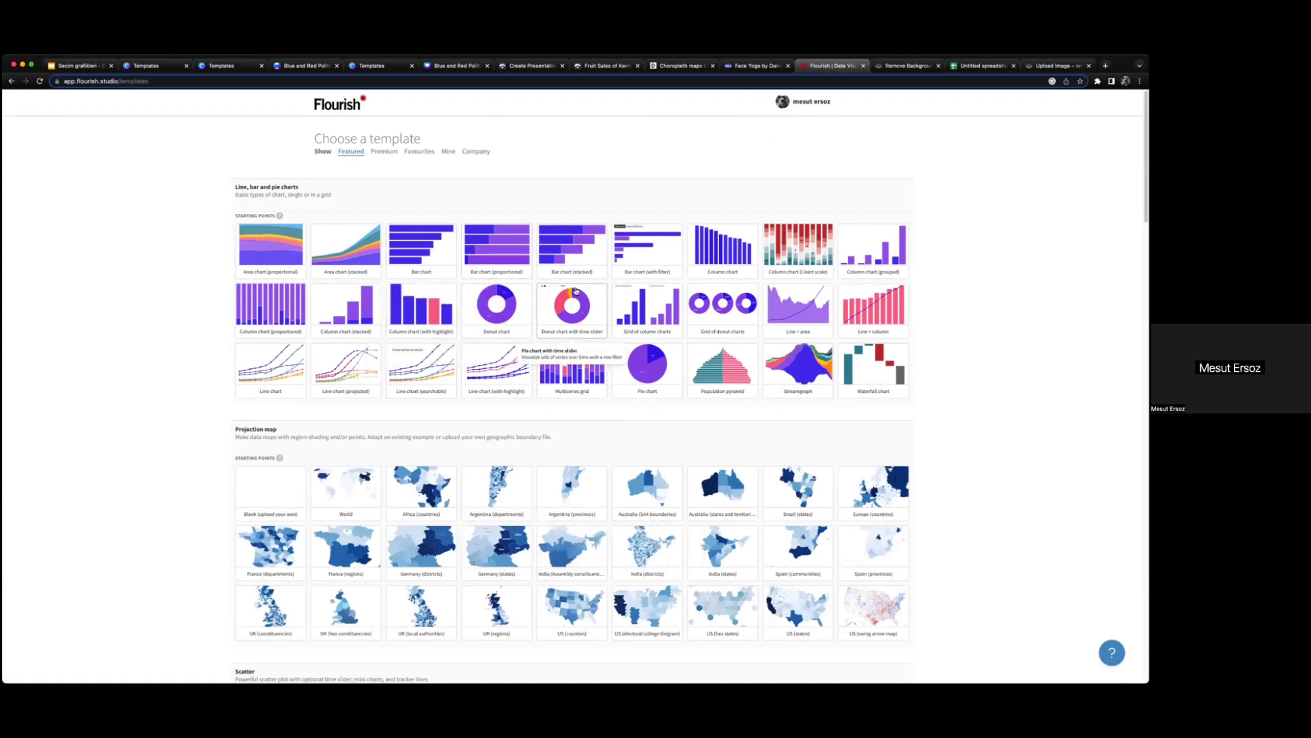
{"action": "scroll", "coordinate": [600, 379], "scroll_direction": "down", "scroll_amount": 8}
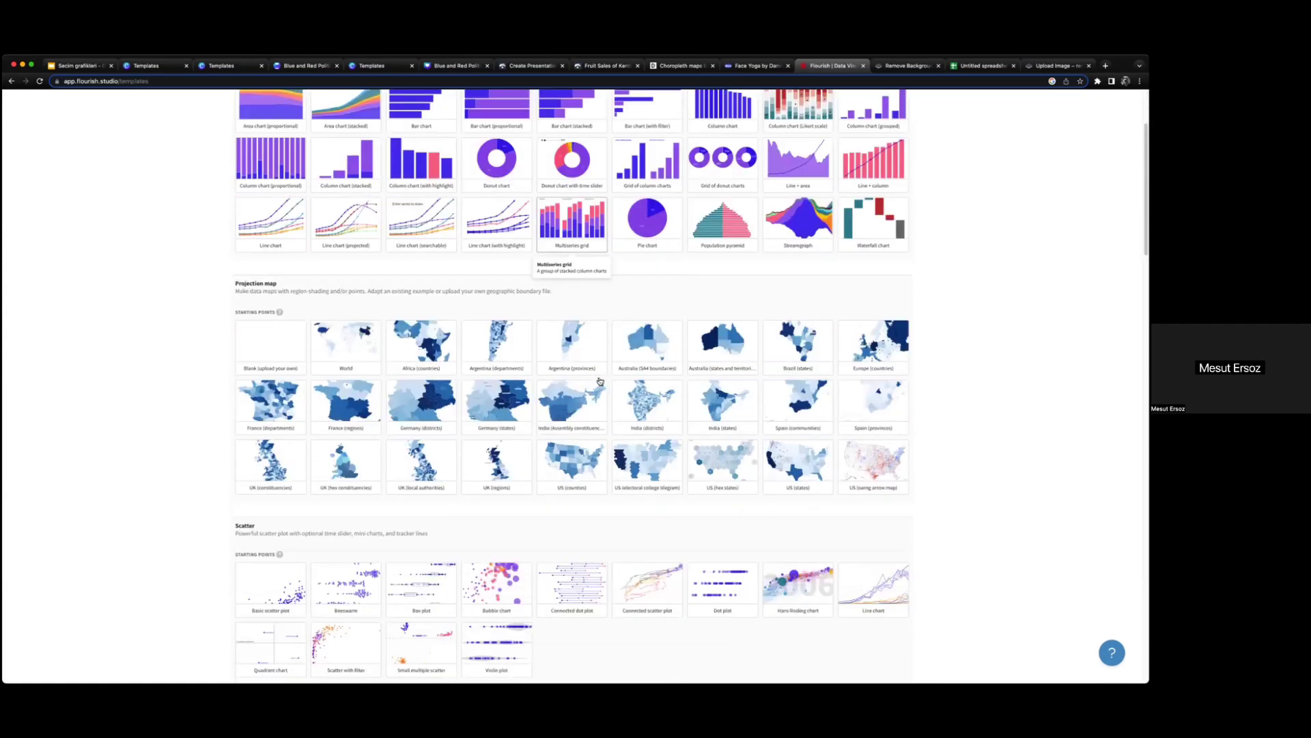
{"action": "scroll", "coordinate": [599, 380], "scroll_direction": "down", "scroll_amount": 4}
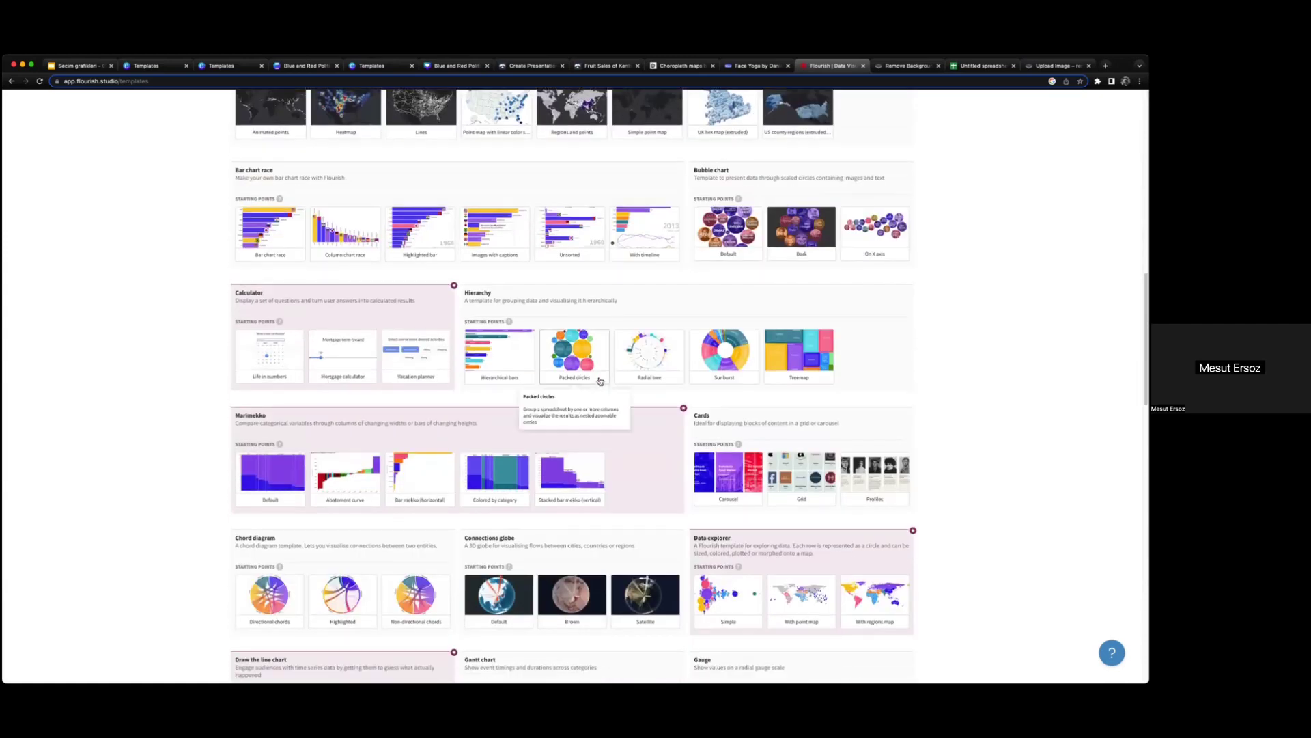
{"action": "scroll", "coordinate": [599, 380], "scroll_direction": "down", "scroll_amount": 5}
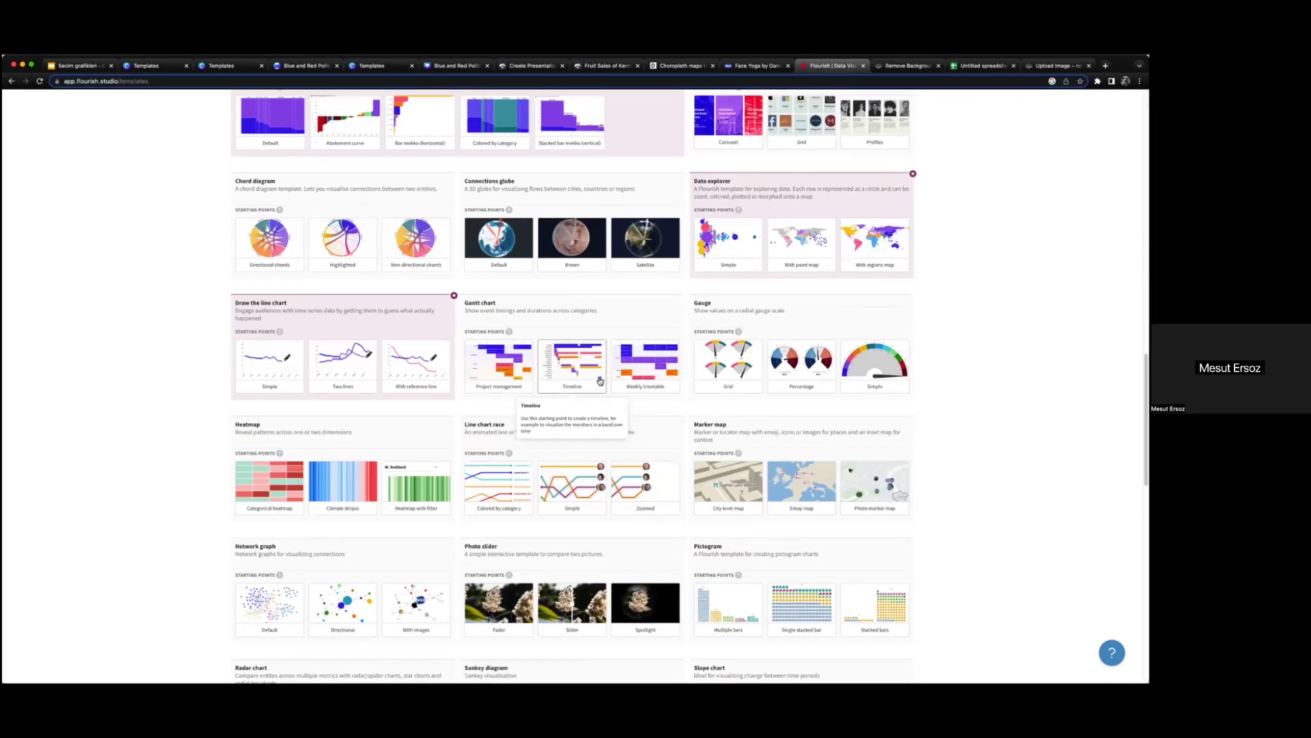
{"action": "scroll", "coordinate": [600, 381], "scroll_direction": "down", "scroll_amount": 4}
{"action": "scroll", "coordinate": [529, 362], "scroll_direction": "down", "scroll_amount": 1}
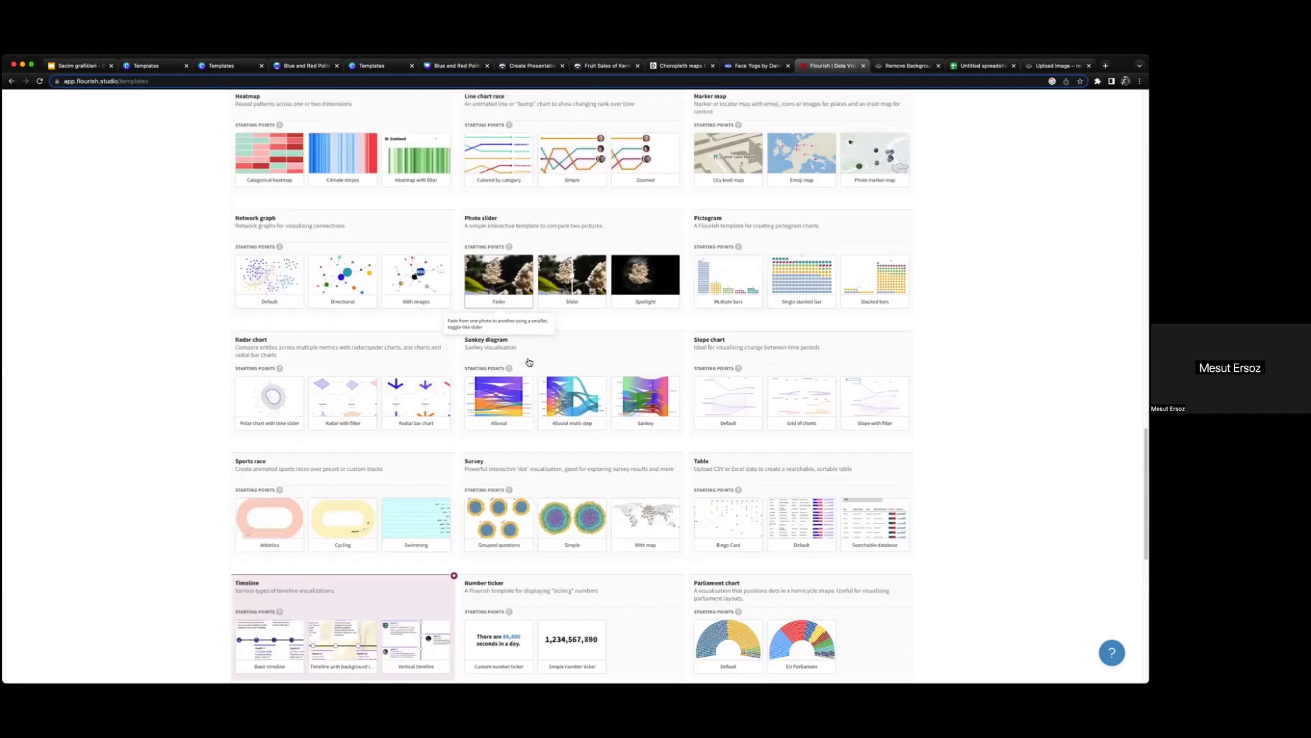
{"action": "scroll", "coordinate": [529, 362], "scroll_direction": "down", "scroll_amount": 5}
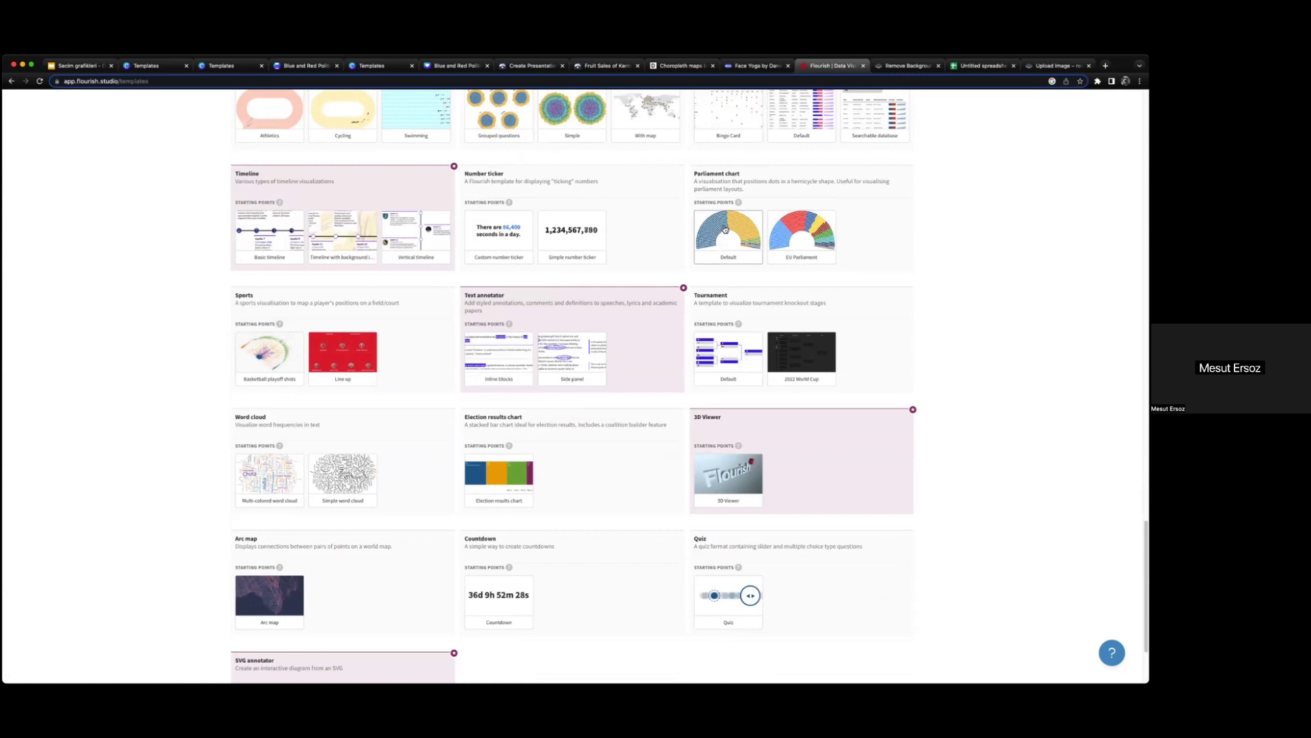
{"action": "left_click", "coordinate": [726, 229]}
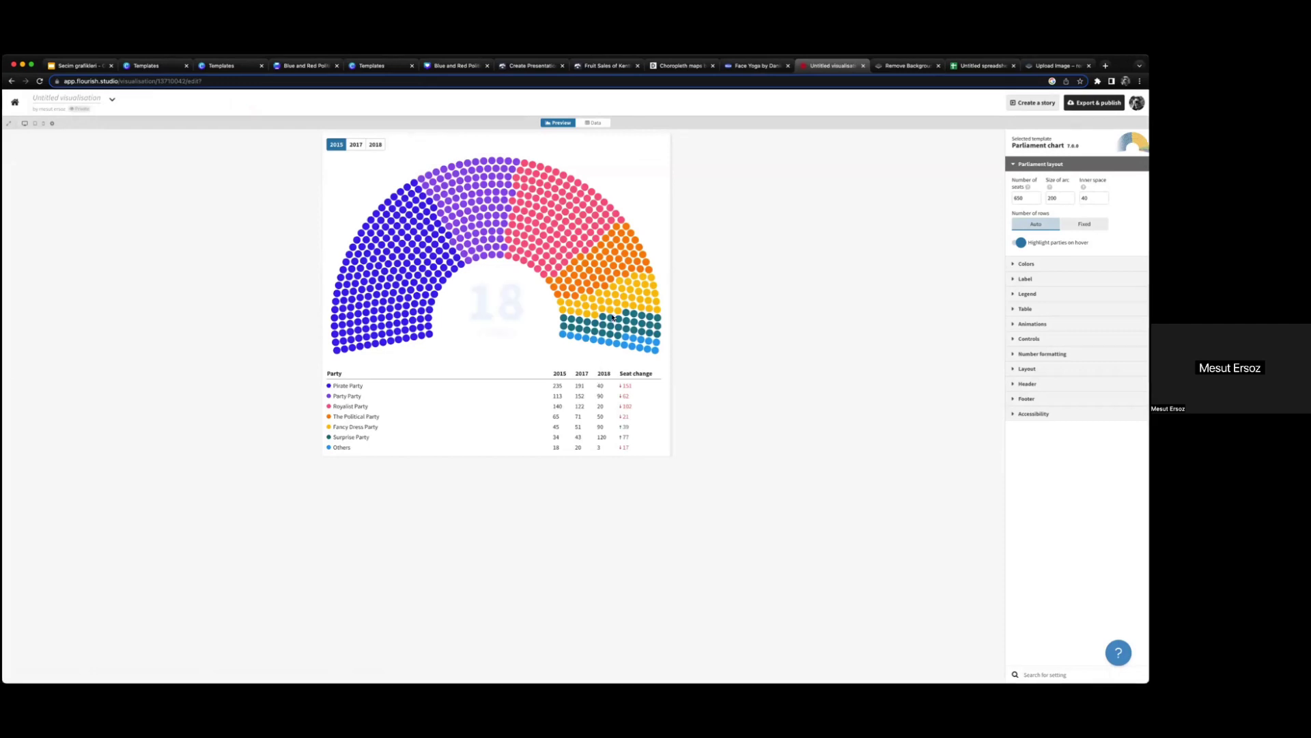
Step: Preview the parliament chart's seat distribution for 2015, 2017 and 2018
{"action": "mouse_move", "coordinate": [452, 248]}
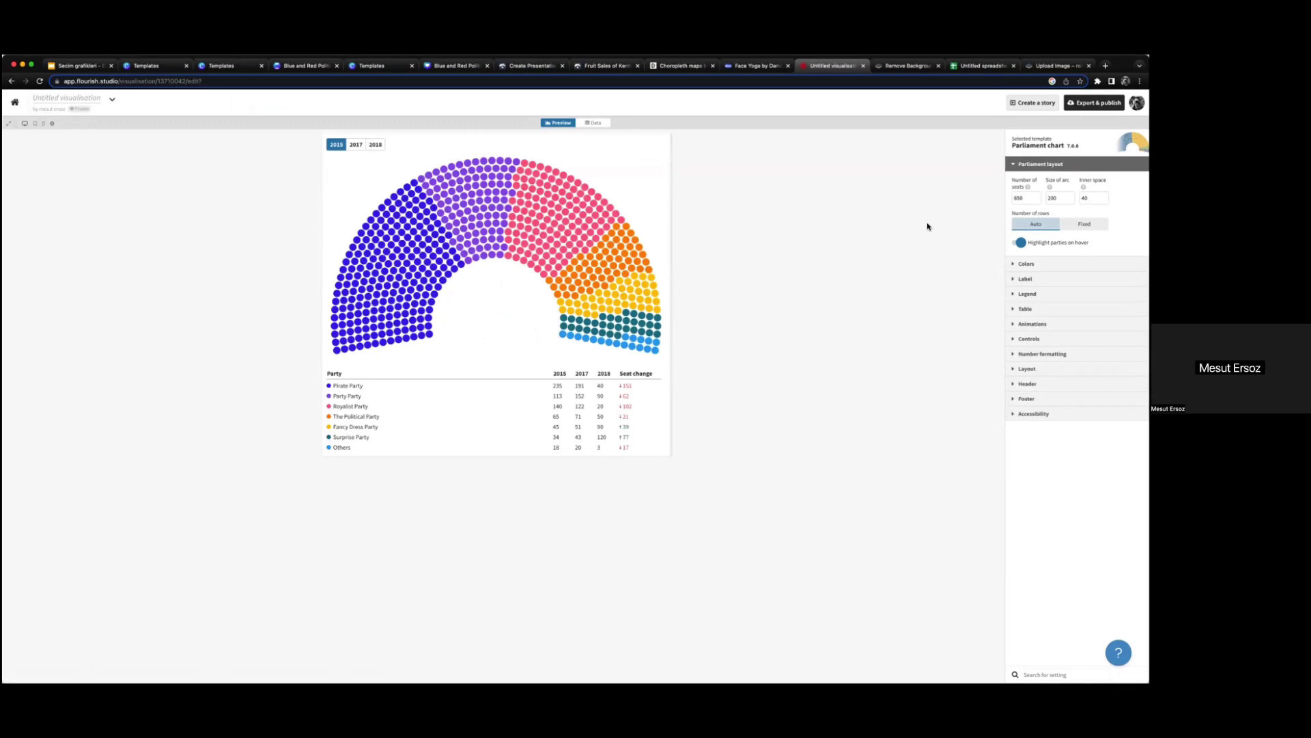
{"action": "left_click", "coordinate": [354, 144]}
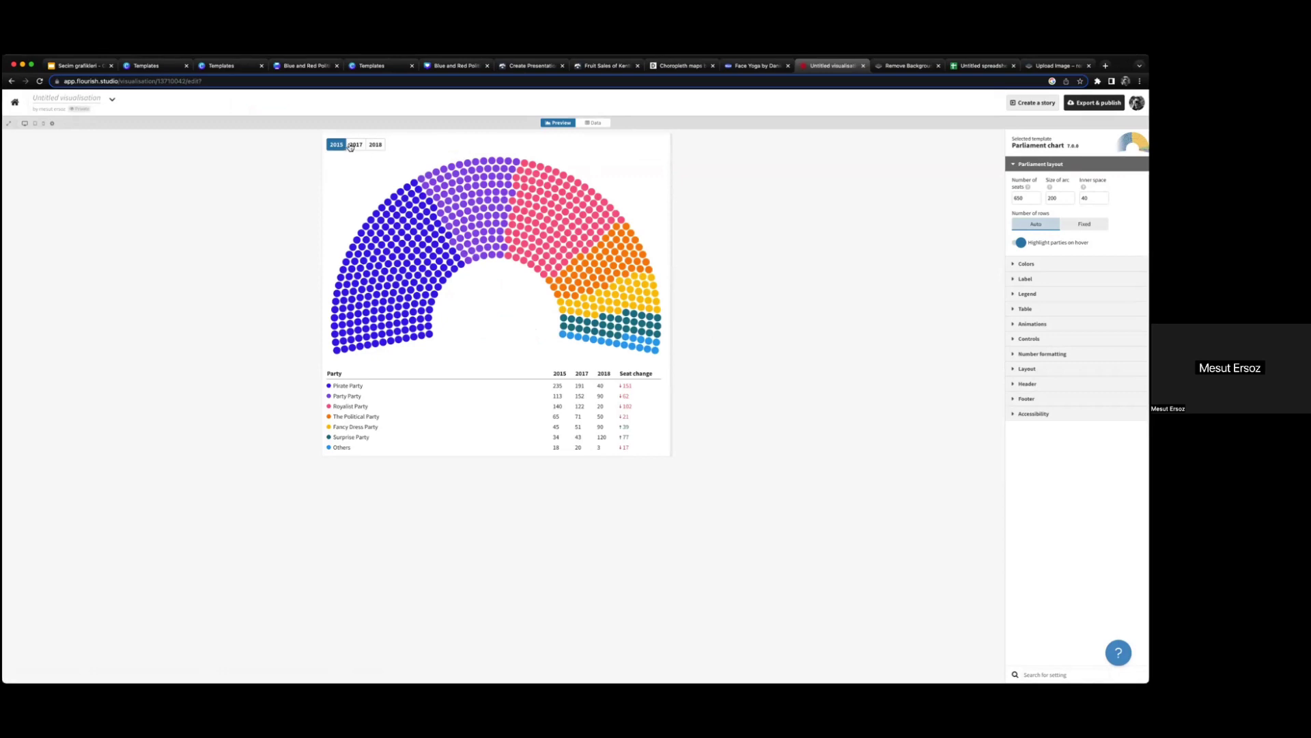
{"action": "left_click", "coordinate": [374, 145]}
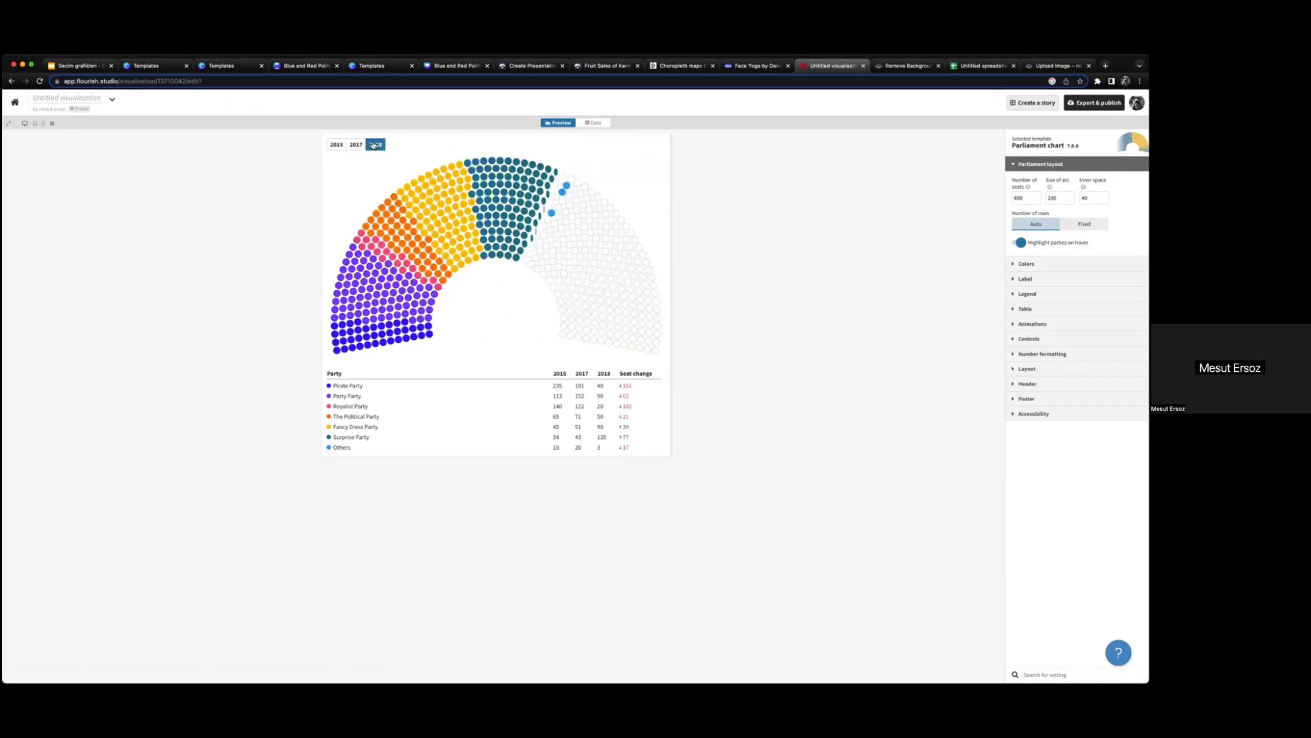
{"action": "left_click", "coordinate": [336, 144]}
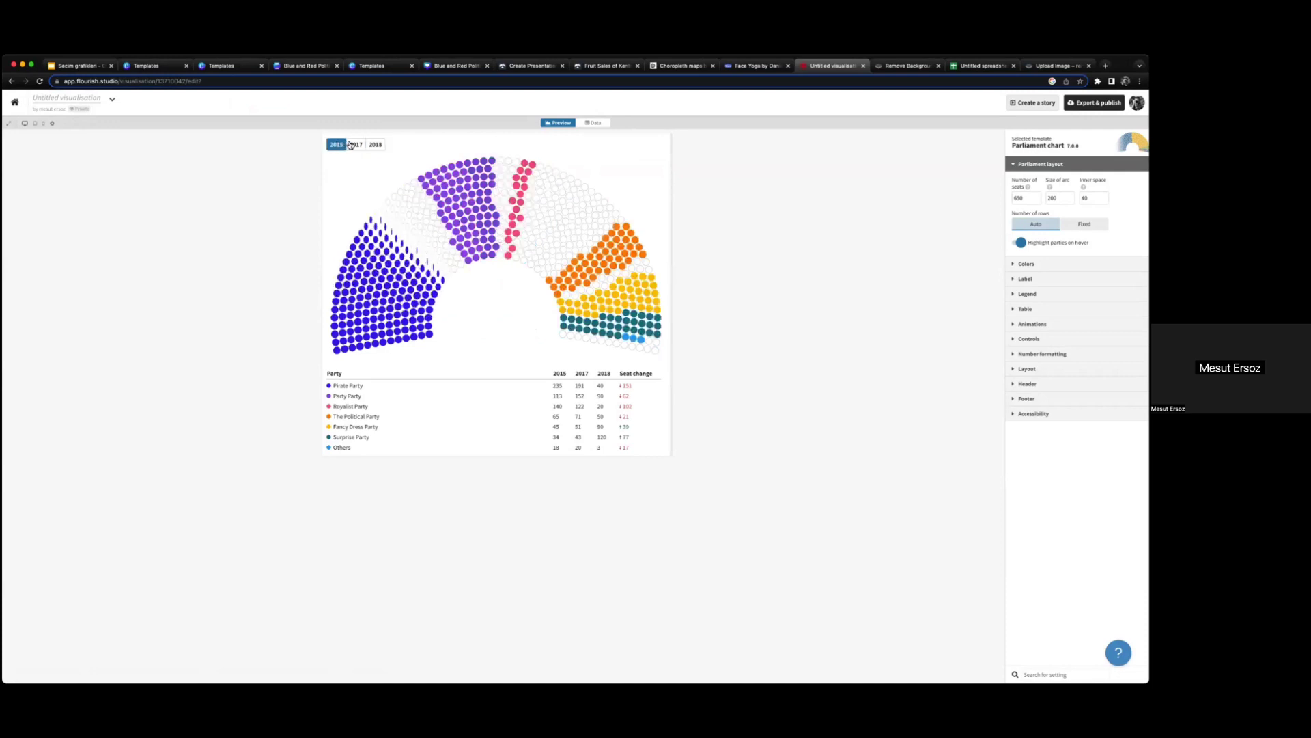
{"action": "left_click", "coordinate": [352, 145]}
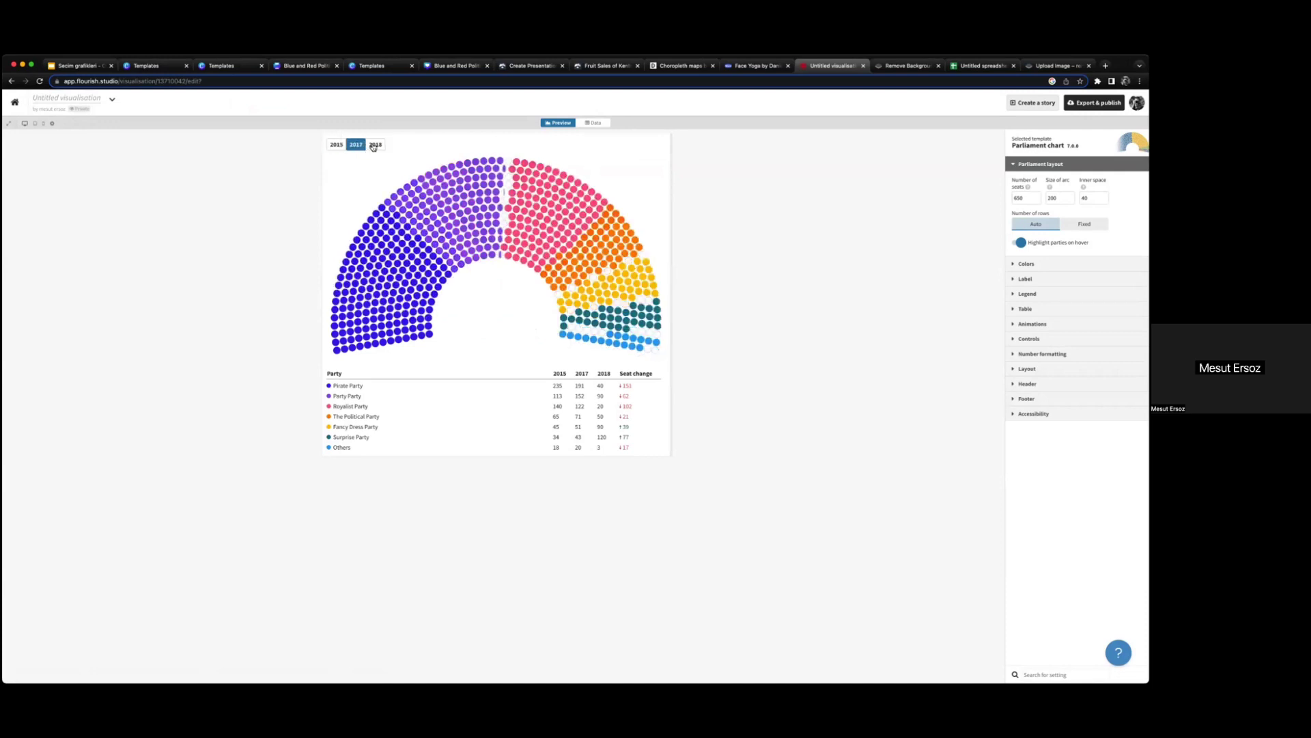
{"action": "left_click", "coordinate": [374, 144]}
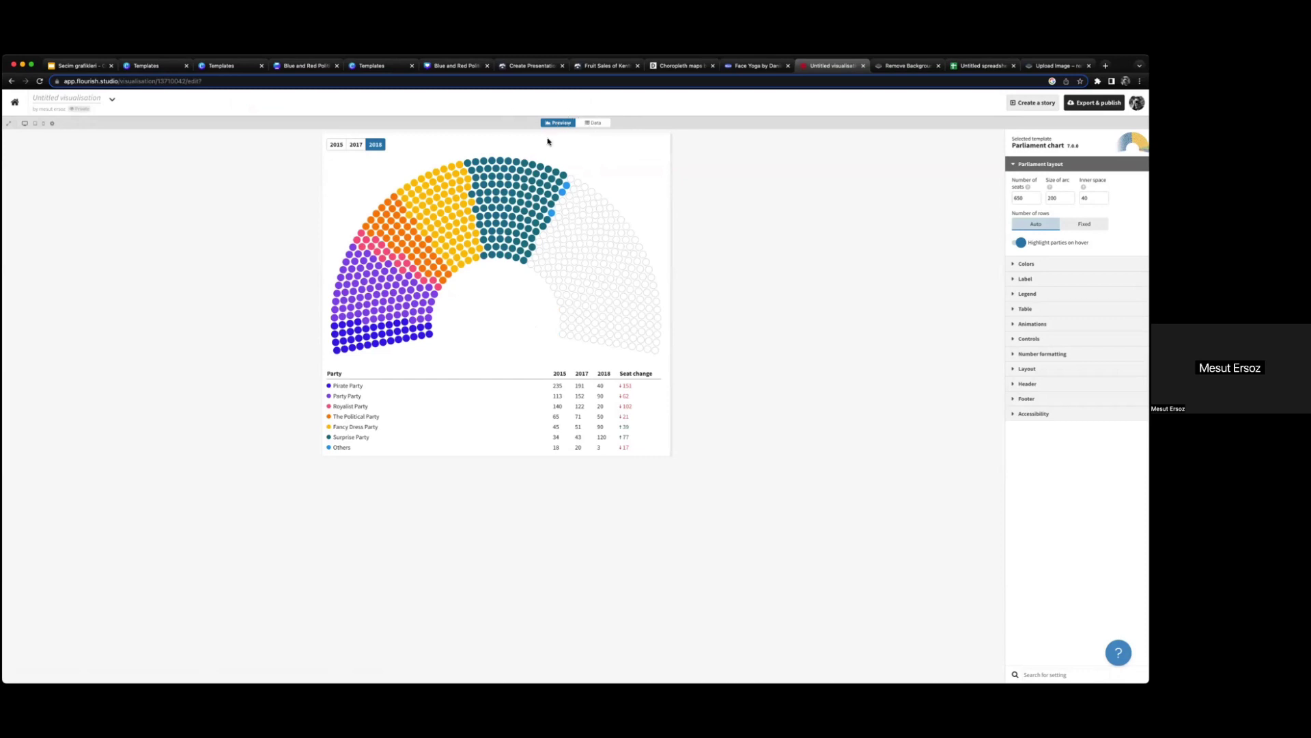
Step: Remove the 2017 and 2018 columns from the parliament chart's data and preview the chart
{"action": "left_click", "coordinate": [588, 124]}
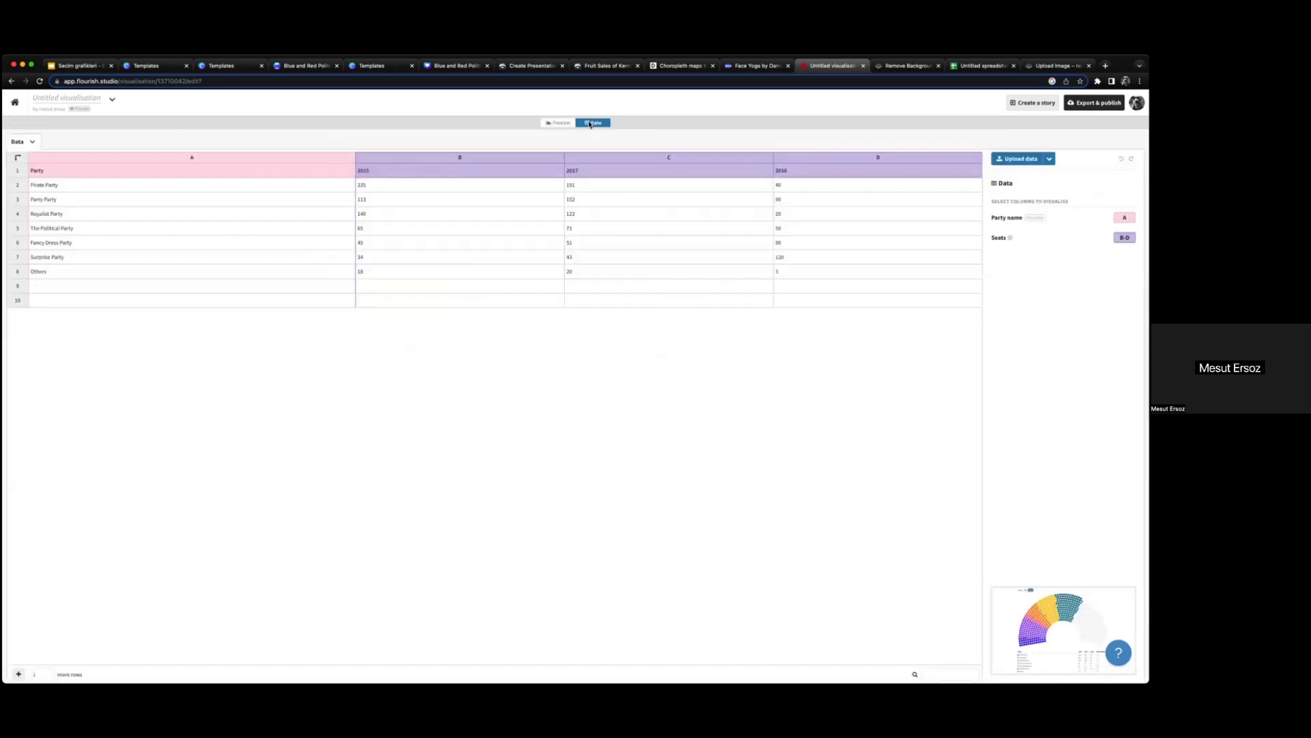
{"action": "left_click", "coordinate": [639, 157]}
{"action": "right_click", "coordinate": [676, 161]}
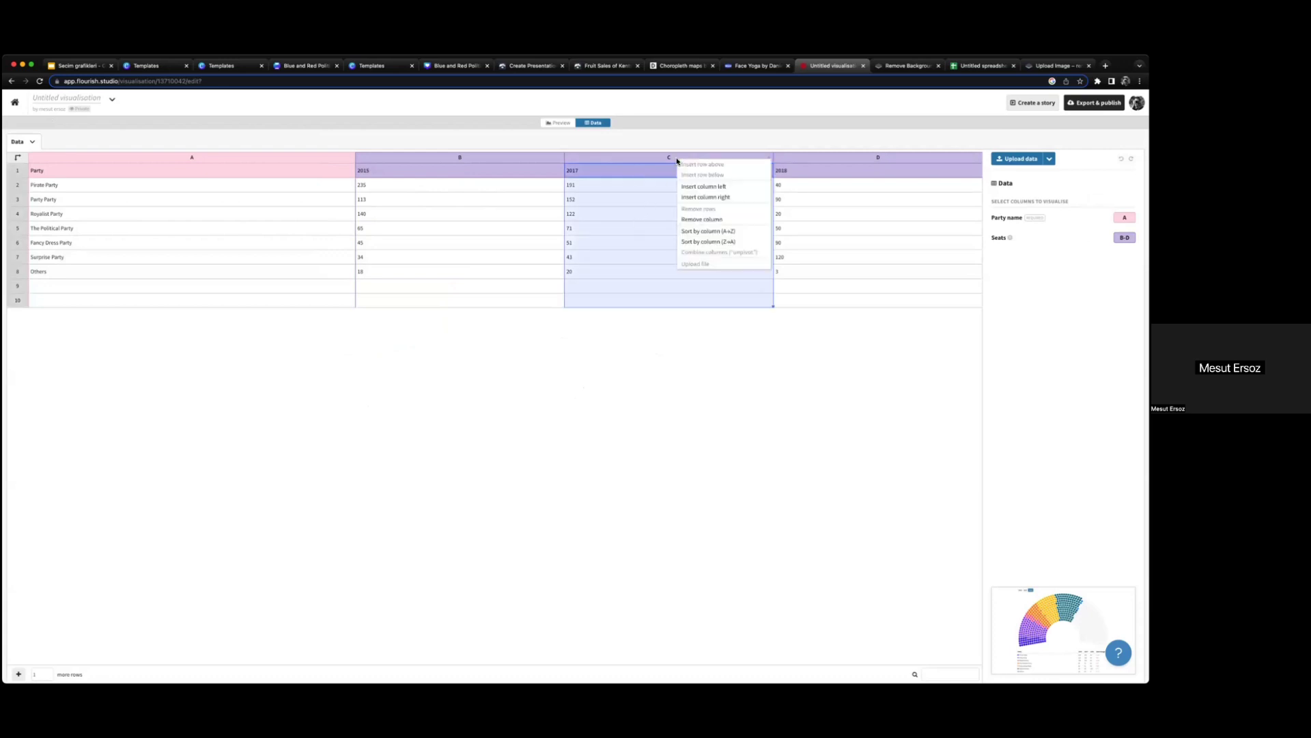
{"action": "left_click", "coordinate": [704, 218]}
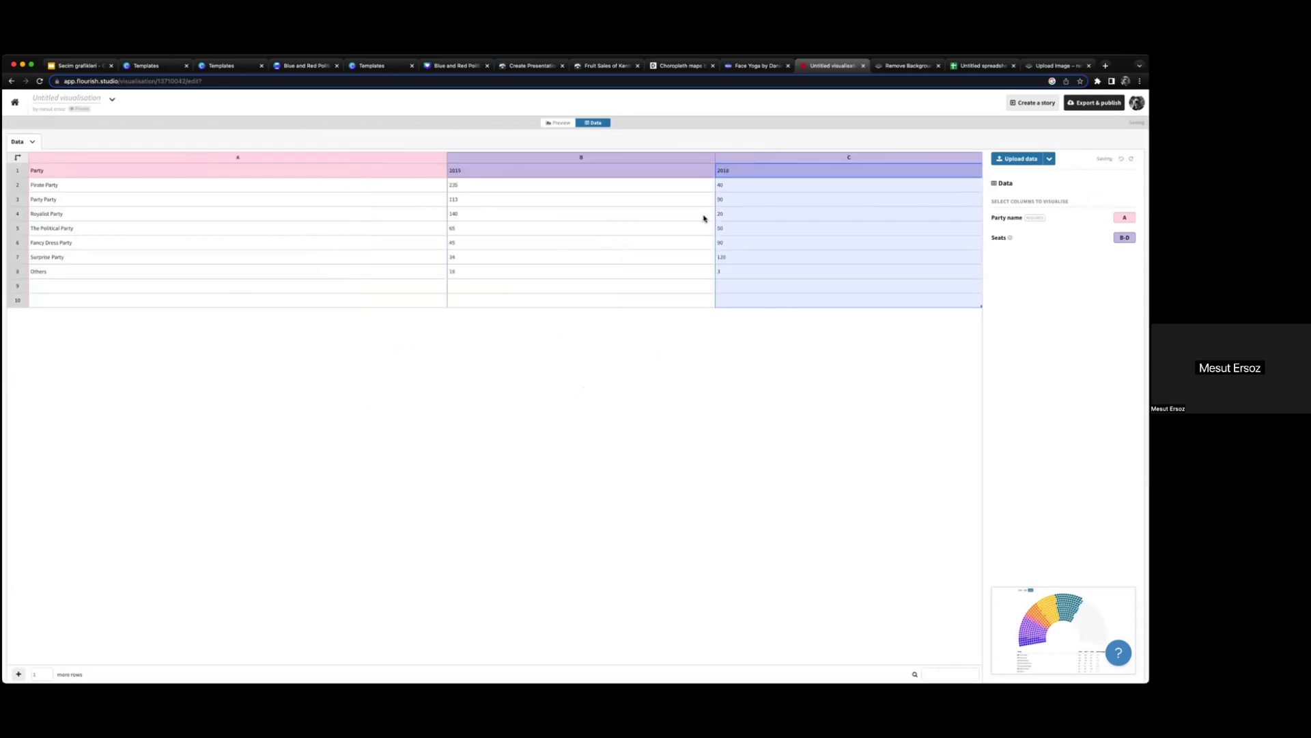
{"action": "right_click", "coordinate": [739, 165]}
{"action": "left_click", "coordinate": [775, 215]}
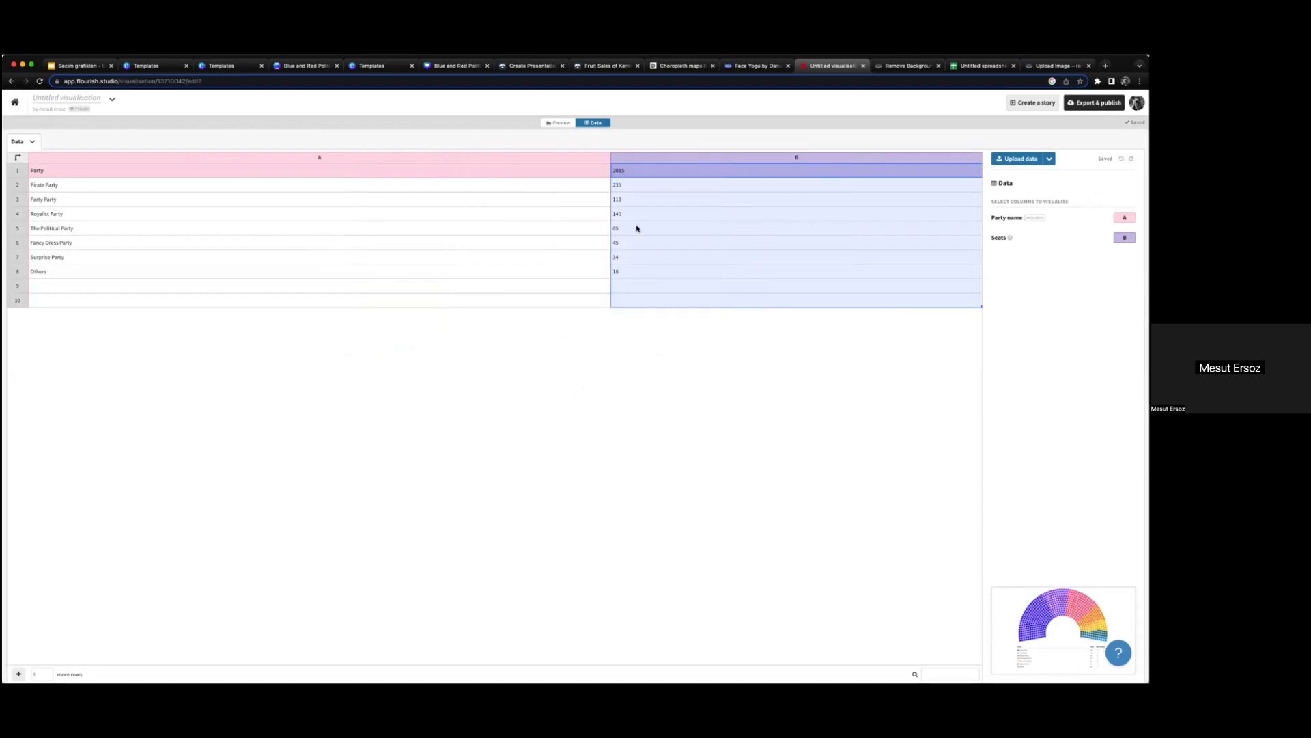
{"action": "left_click", "coordinate": [559, 123]}
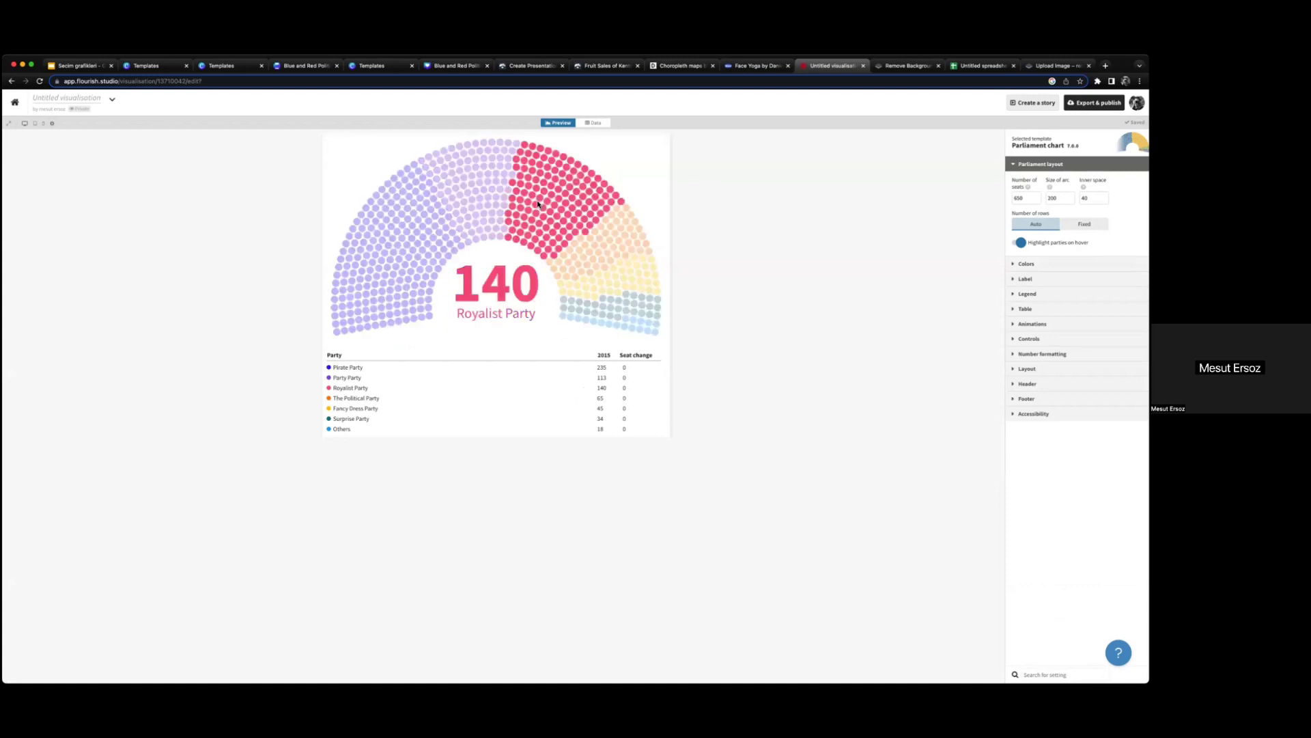
Step: In the chart data, rename Pirate Party to "A partisi" and Party Party to "B partisi"
{"action": "left_click", "coordinate": [592, 122]}
{"action": "left_click", "coordinate": [83, 184]}
{"action": "double_click", "coordinate": [84, 184]}
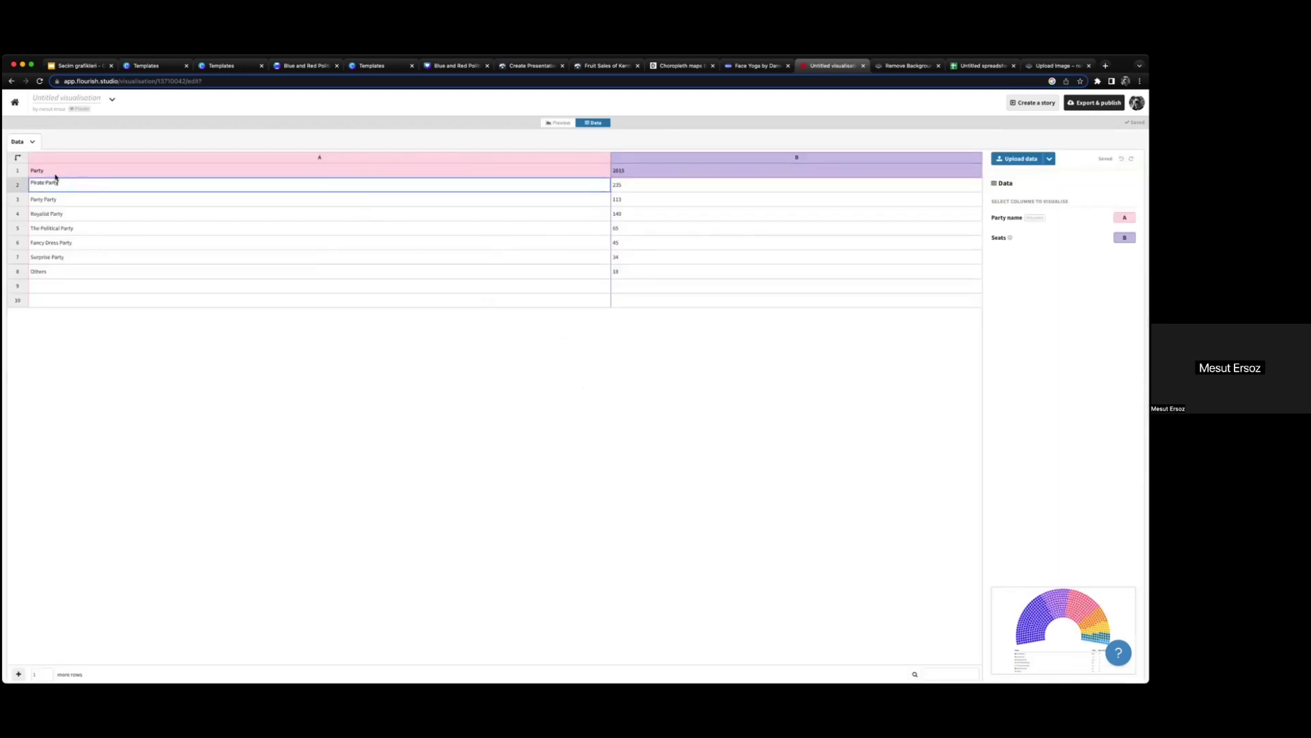
{"action": "left_click_drag", "start_coordinate": [83, 184], "coordinate": [16, 172]}
{"action": "type", "text": "A partisi"}
{"action": "key", "text": "Return"}
{"action": "key", "text": "Return"}
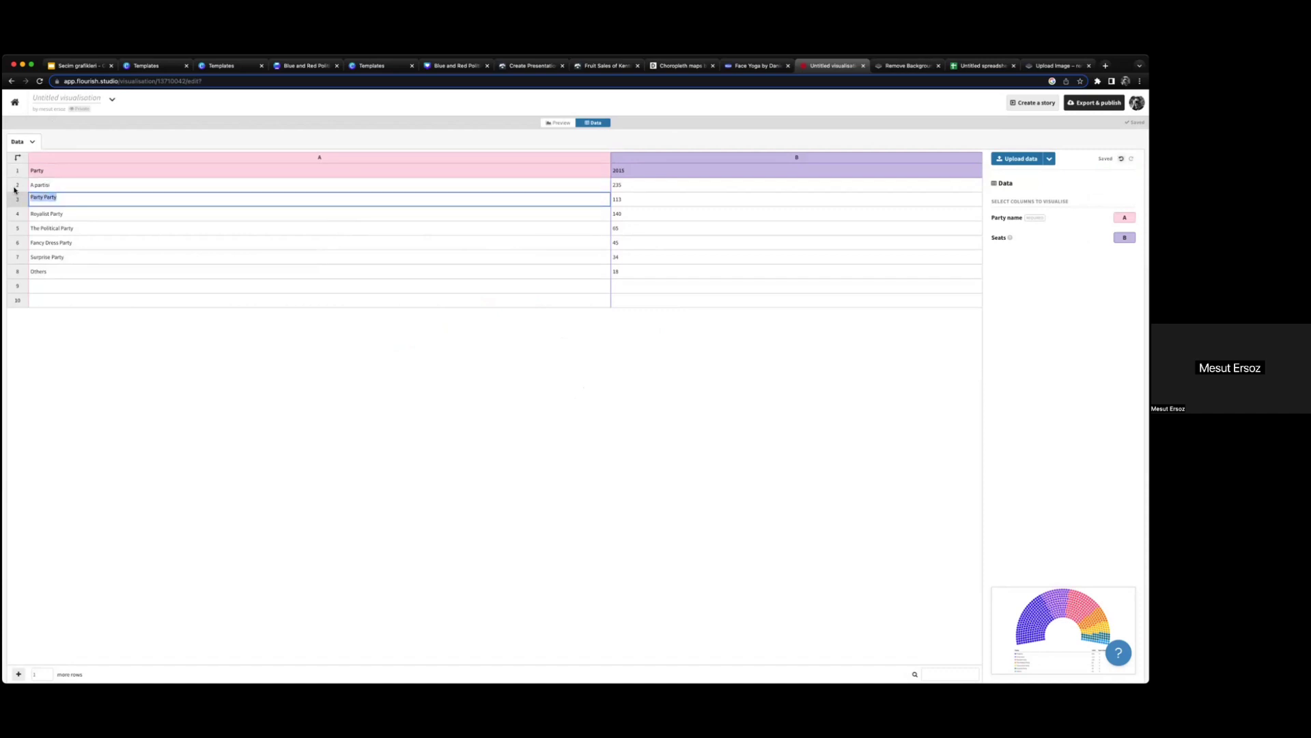
{"action": "type", "text": "B partisi"}
Step: In the chart data, set the seats of A partisi to 200 and of B partisi to 300
{"action": "double_click", "coordinate": [623, 185]}
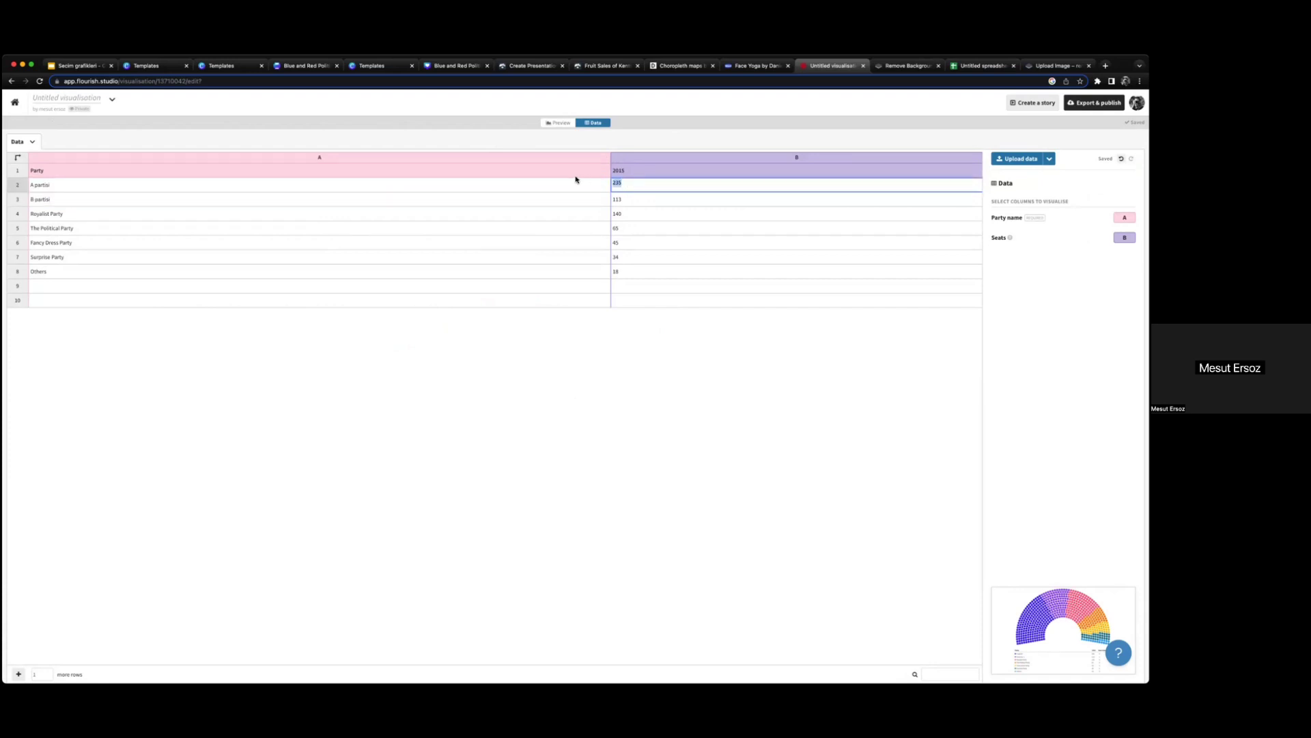
{"action": "type", "text": "200"}
{"action": "double_click", "coordinate": [634, 197]}
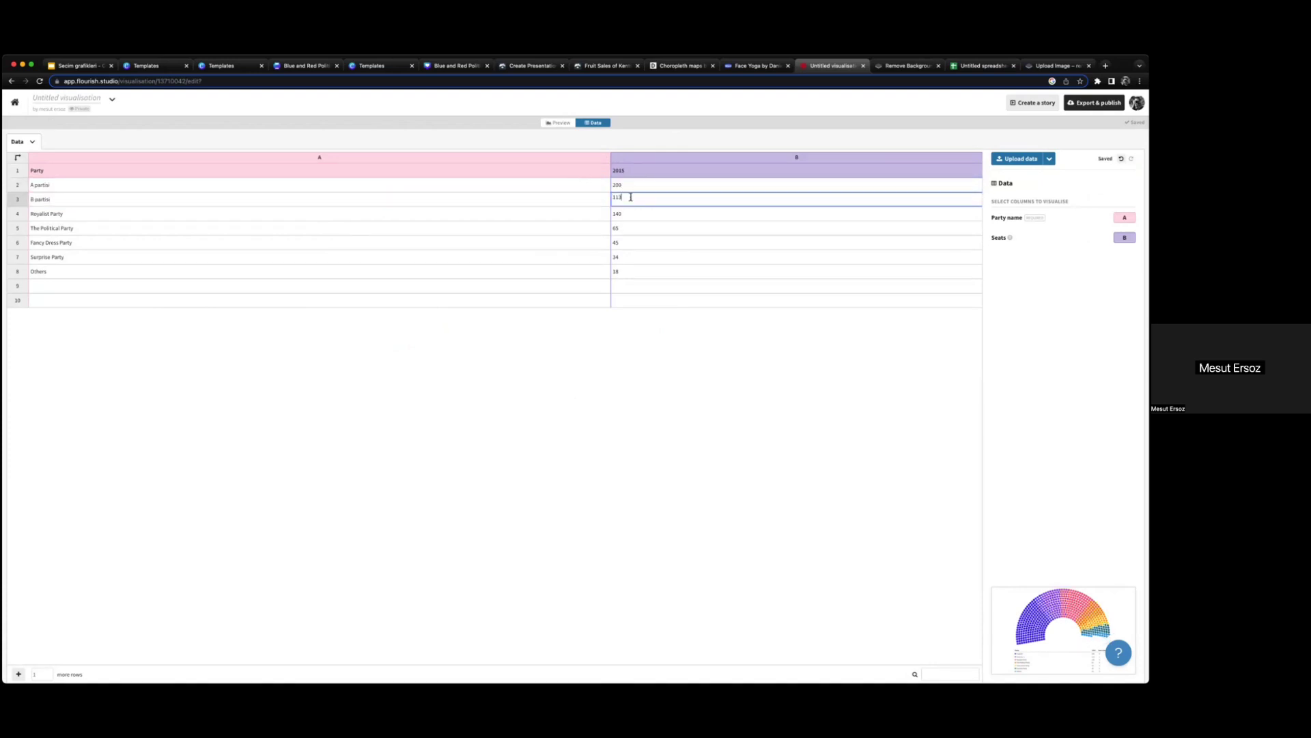
{"action": "type", "text": "1"}
{"action": "type", "text": "00"}
{"action": "key", "text": "Return"}
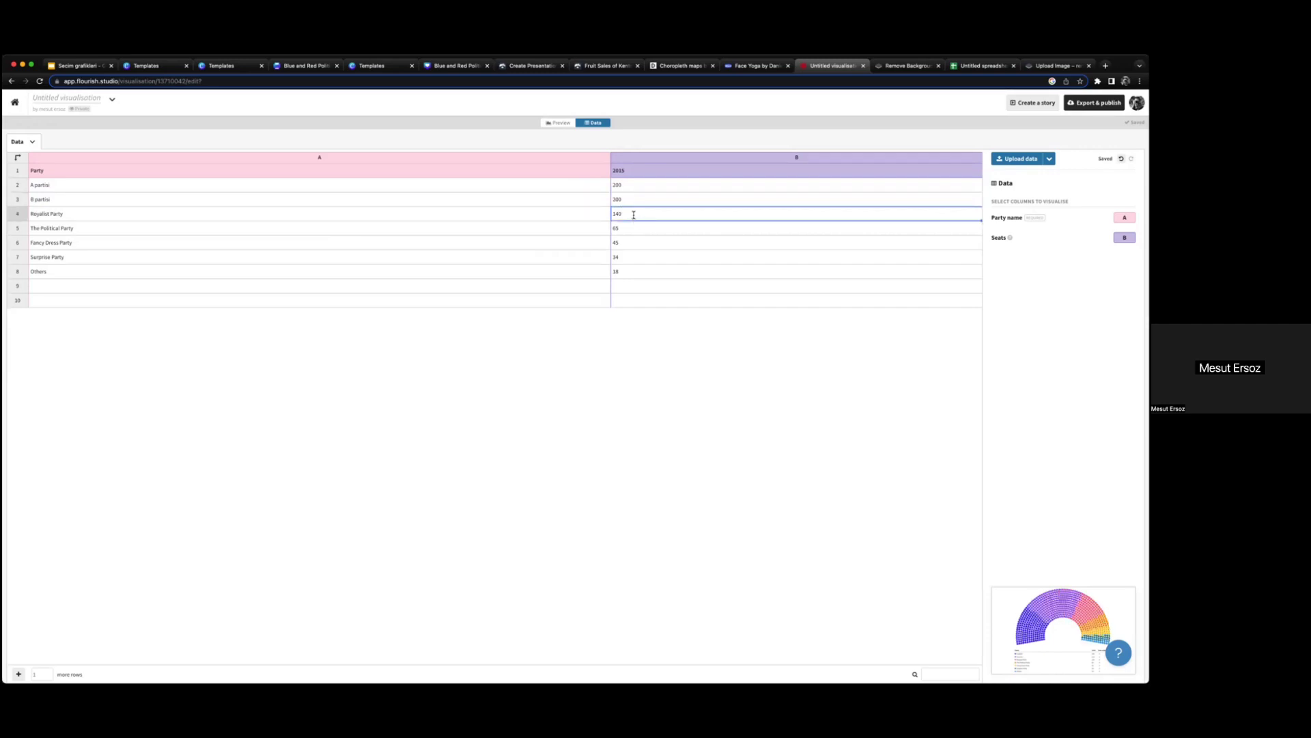
Step: Set the seats of Royalist Party and The Political Party to 50 each in the chart data
{"action": "double_click", "coordinate": [634, 212]}
{"action": "type", "text": "50"}
{"action": "key", "text": "Return"}
{"action": "key", "text": "Return"}
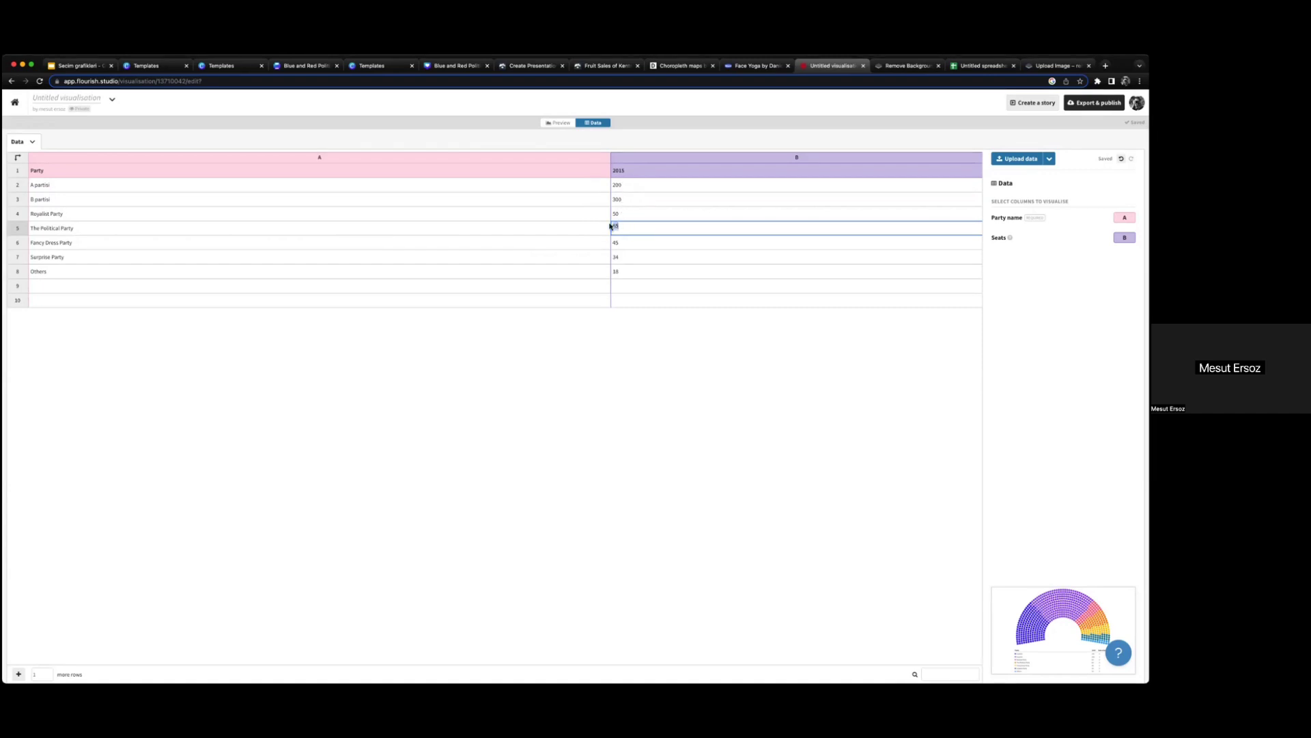
{"action": "type", "text": "5"}
Step: Remove the Fancy Dress Party, Surprise Party and Others rows from the chart data
{"action": "left_click", "coordinate": [75, 244]}
{"action": "left_click", "coordinate": [18, 240]}
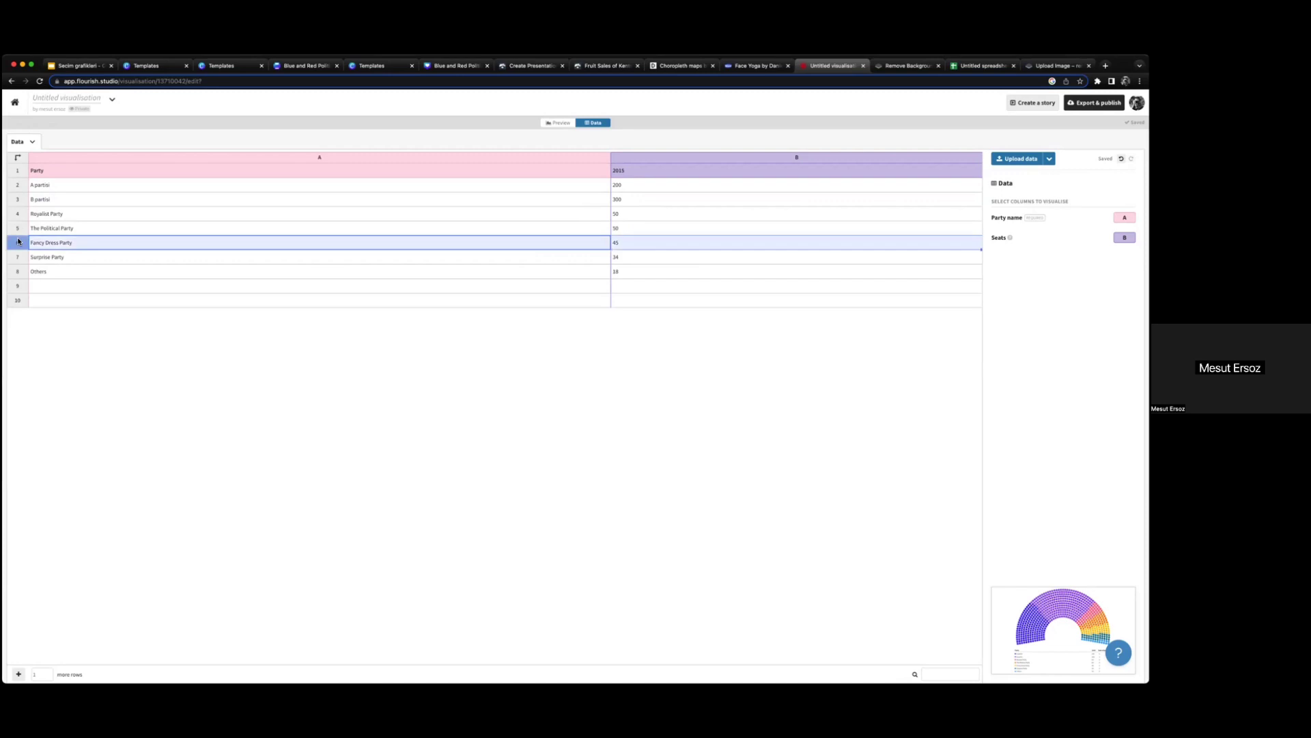
{"action": "right_click", "coordinate": [71, 242]}
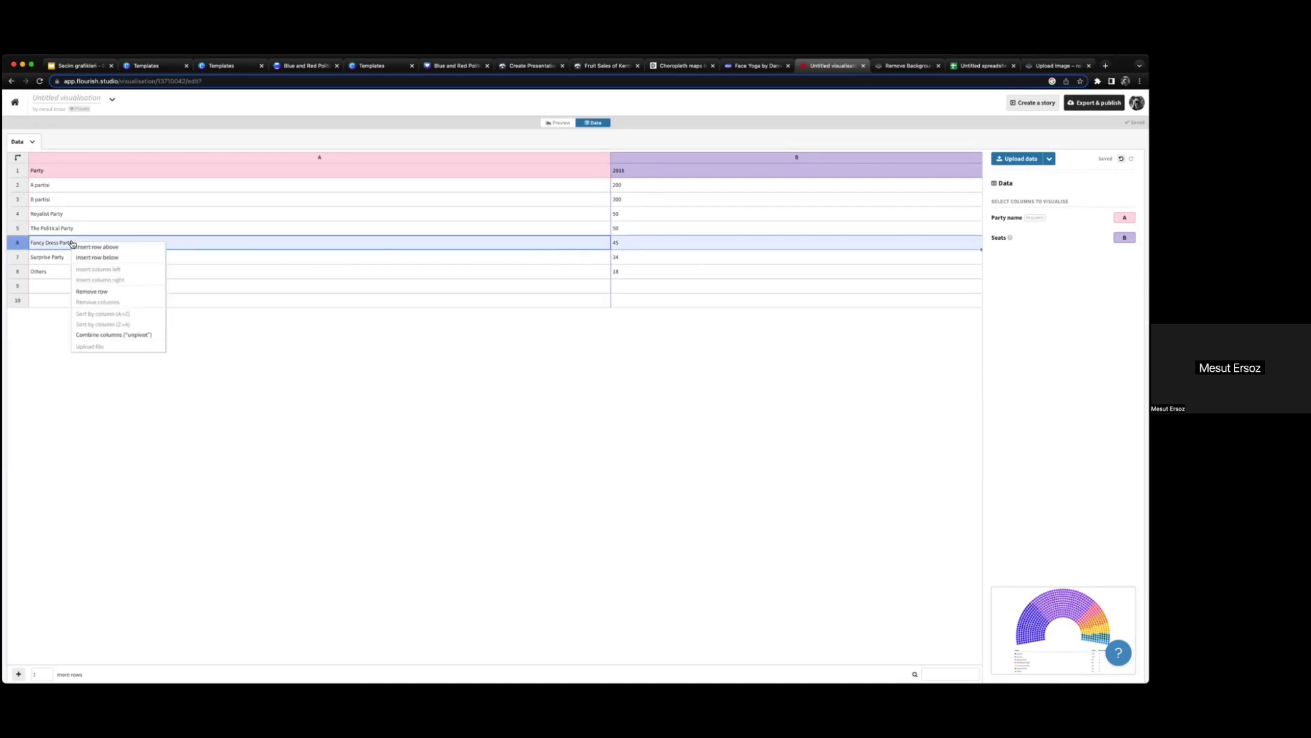
{"action": "left_click", "coordinate": [83, 291]}
{"action": "right_click", "coordinate": [19, 244]}
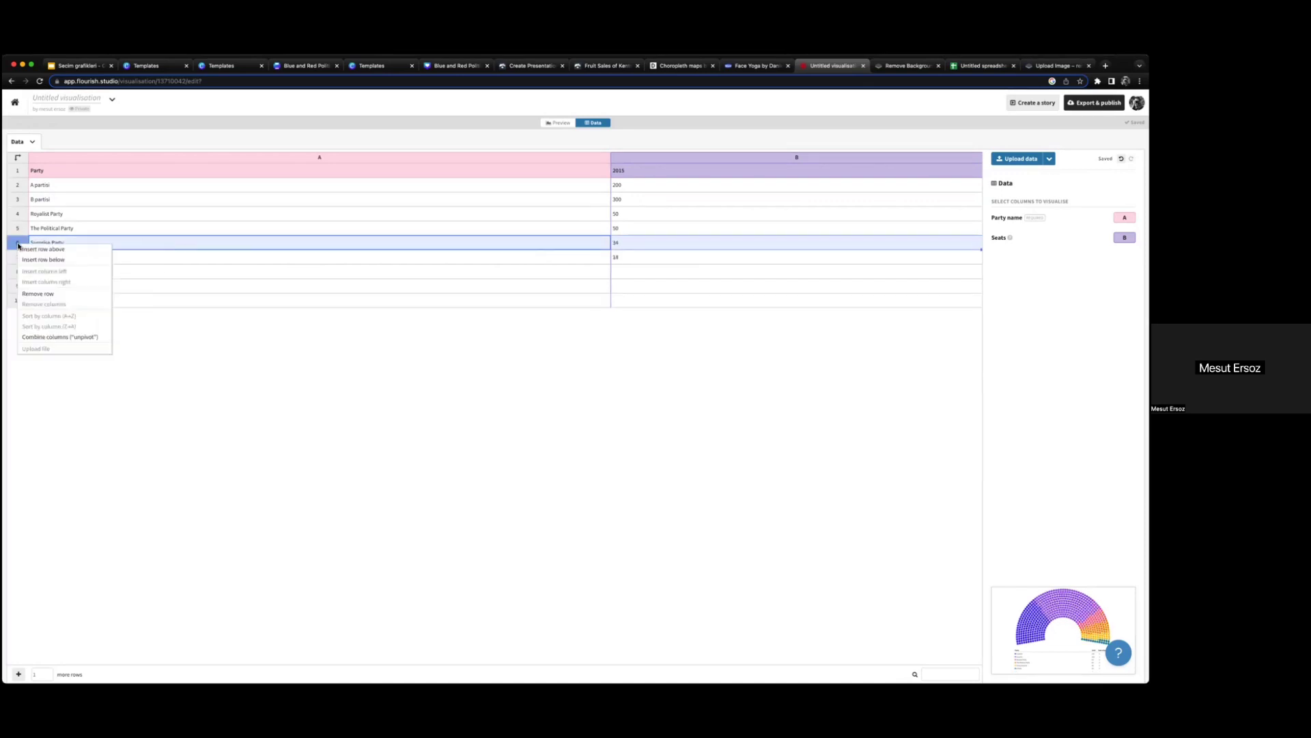
{"action": "left_click", "coordinate": [54, 292]}
{"action": "right_click", "coordinate": [24, 245]}
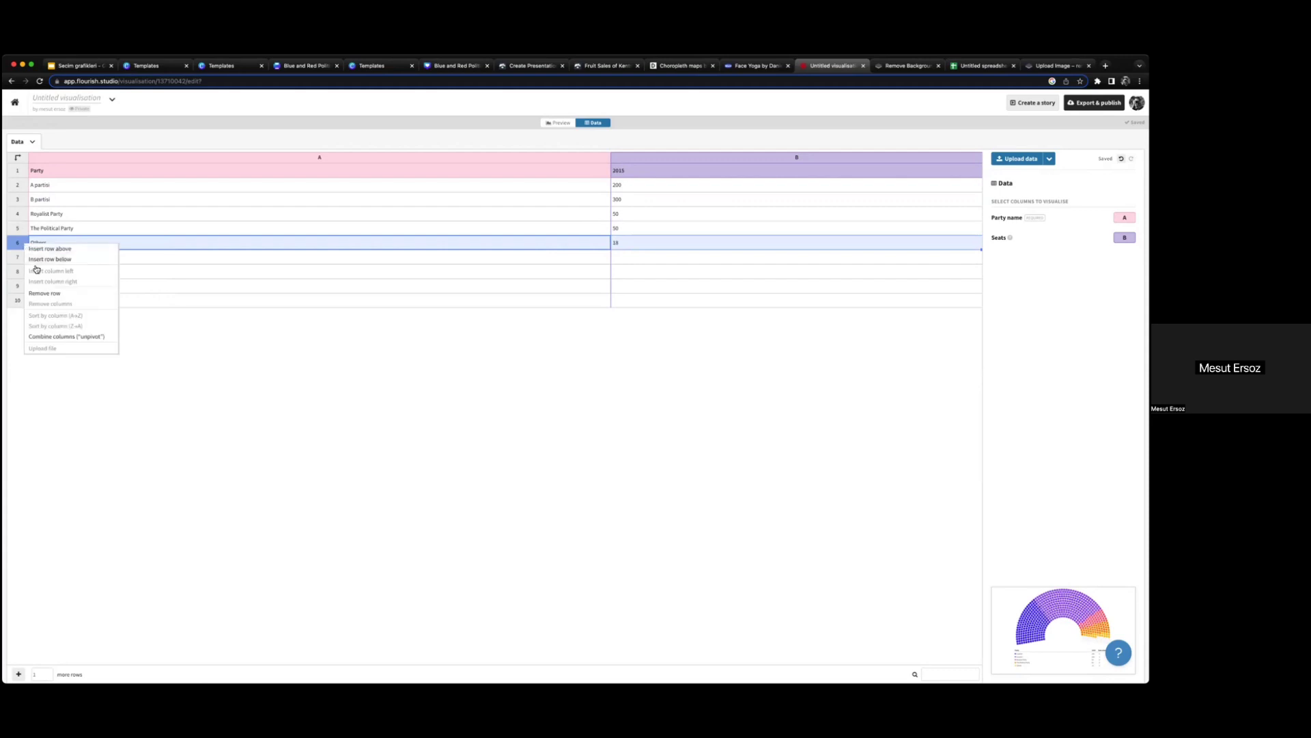
{"action": "left_click", "coordinate": [45, 293]}
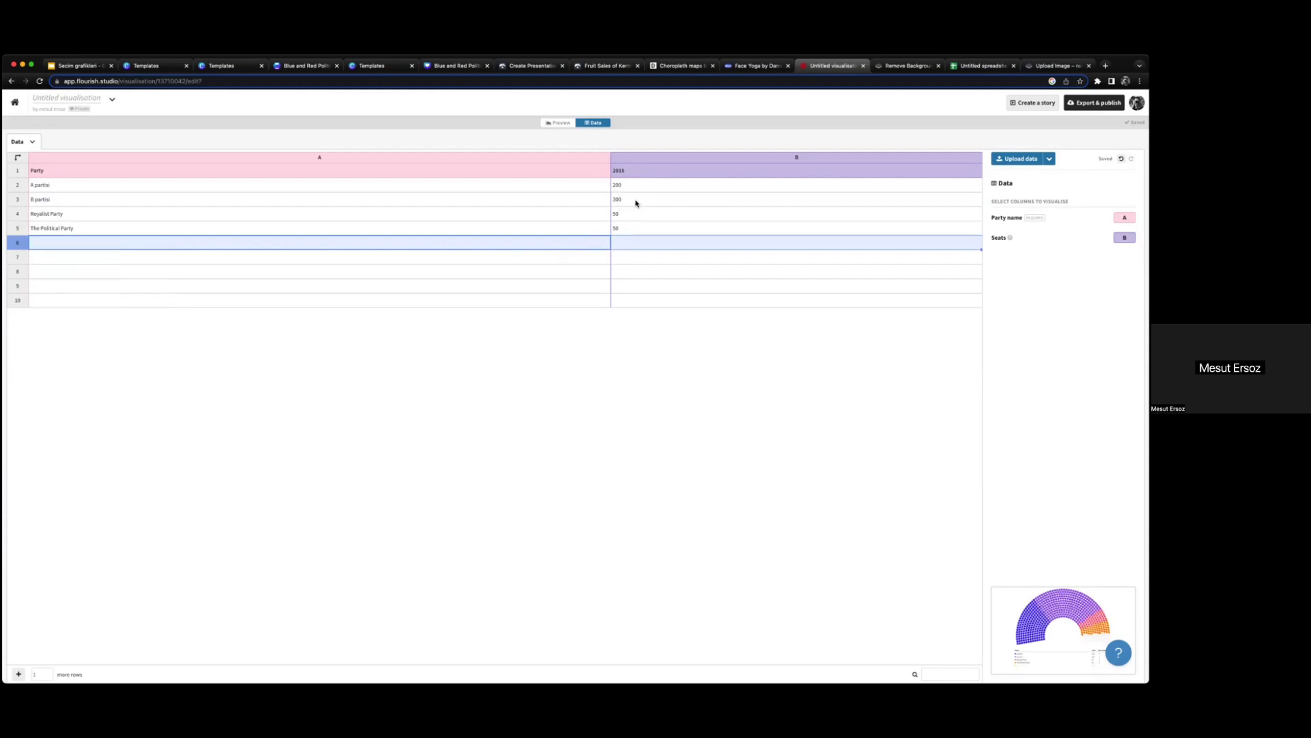
Step: Preview the parliament chart and inspect the highlighted seats of each of the four parties
{"action": "left_click", "coordinate": [556, 122]}
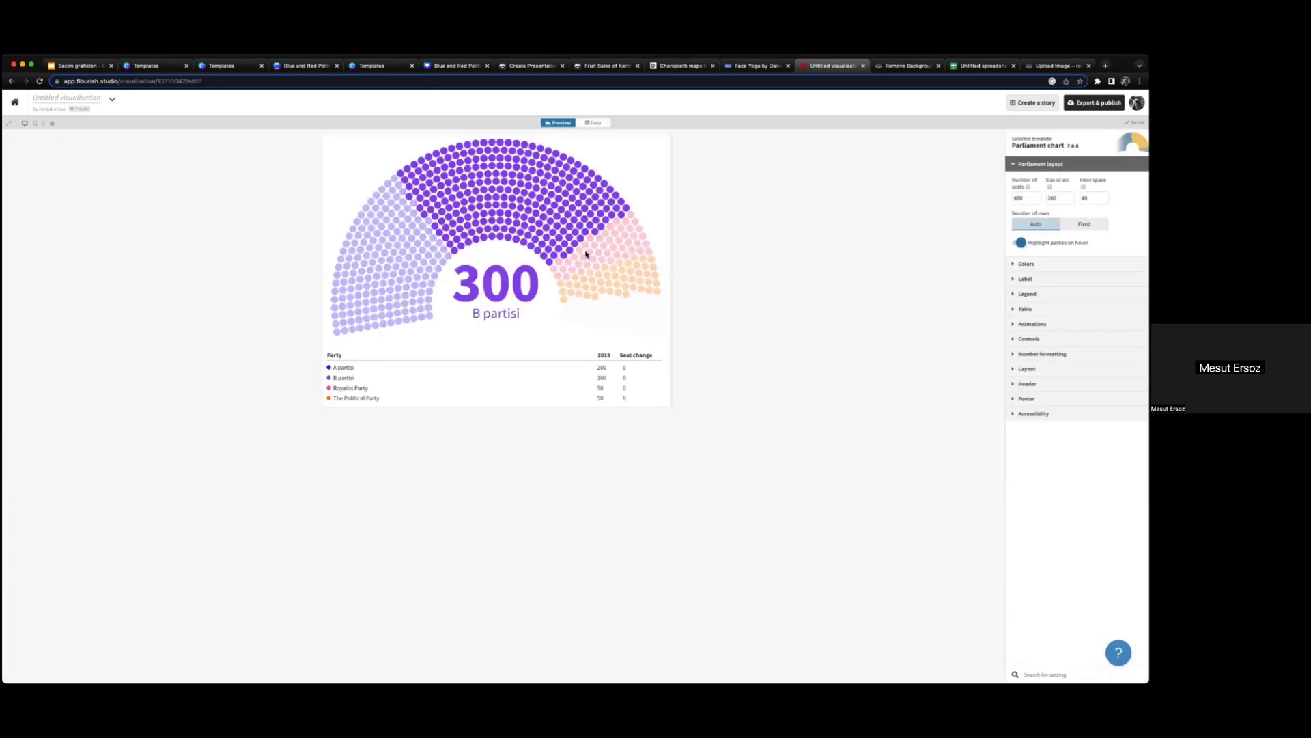
{"action": "mouse_move", "coordinate": [363, 305]}
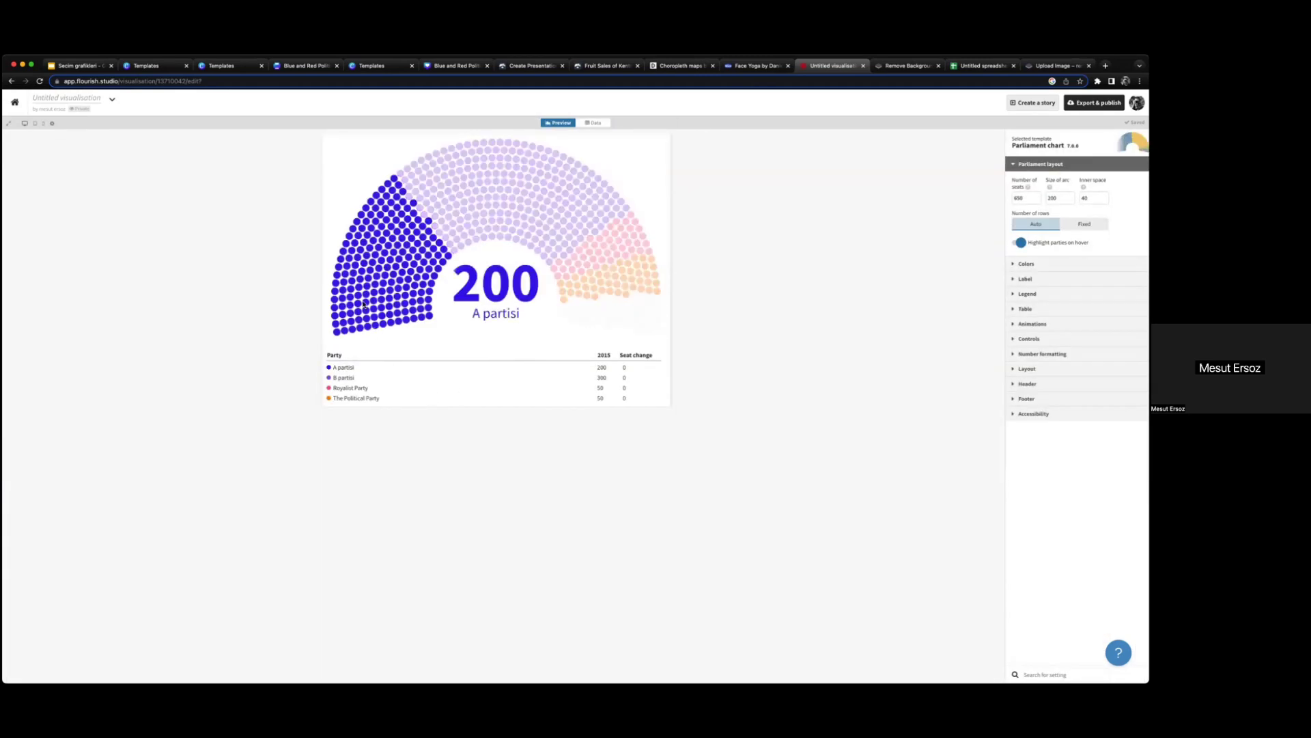
{"action": "mouse_move", "coordinate": [482, 206]}
{"action": "mouse_move", "coordinate": [590, 257]}
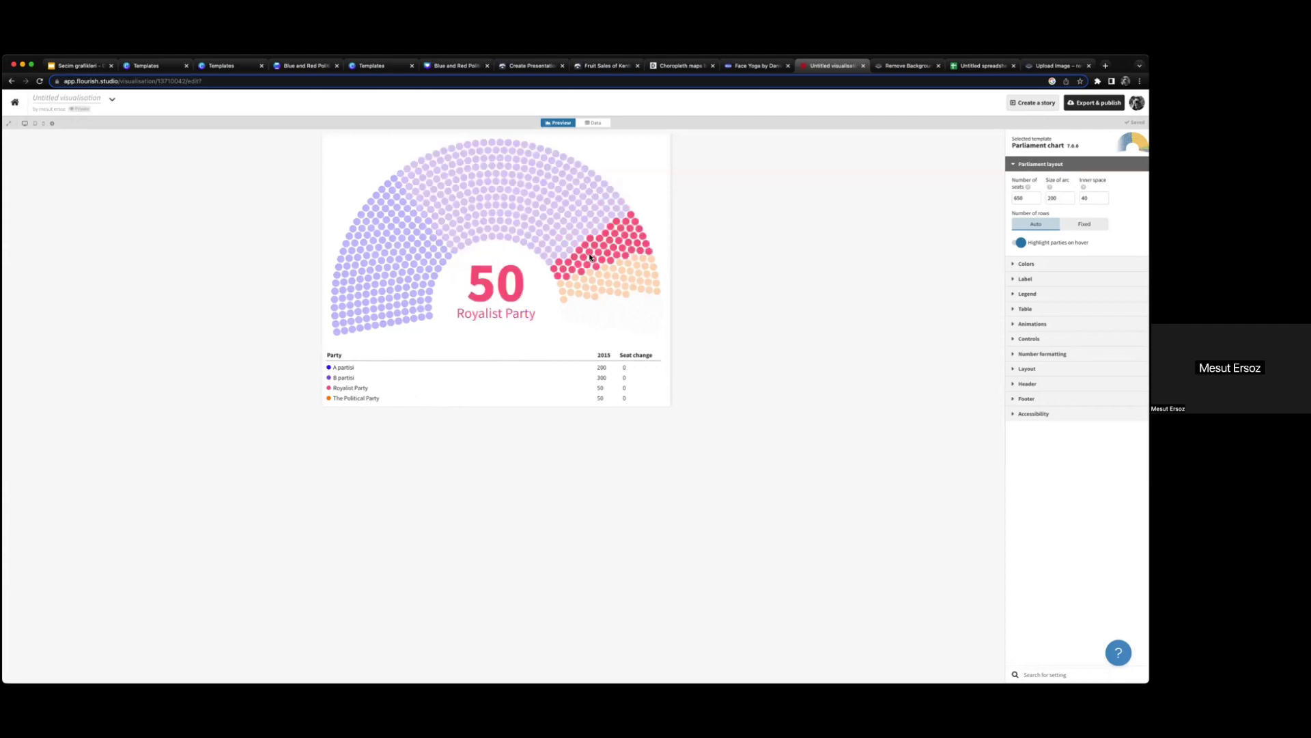
{"action": "mouse_move", "coordinate": [614, 279]}
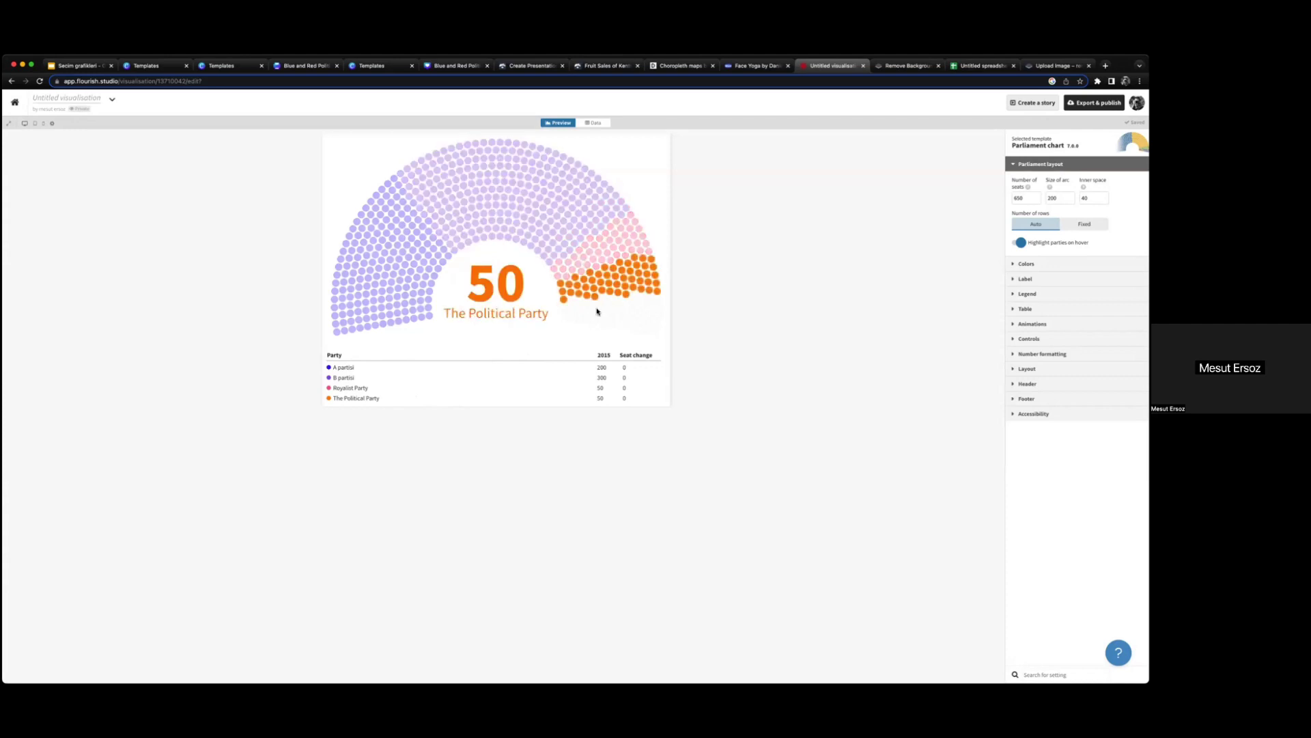
{"action": "mouse_move", "coordinate": [540, 205]}
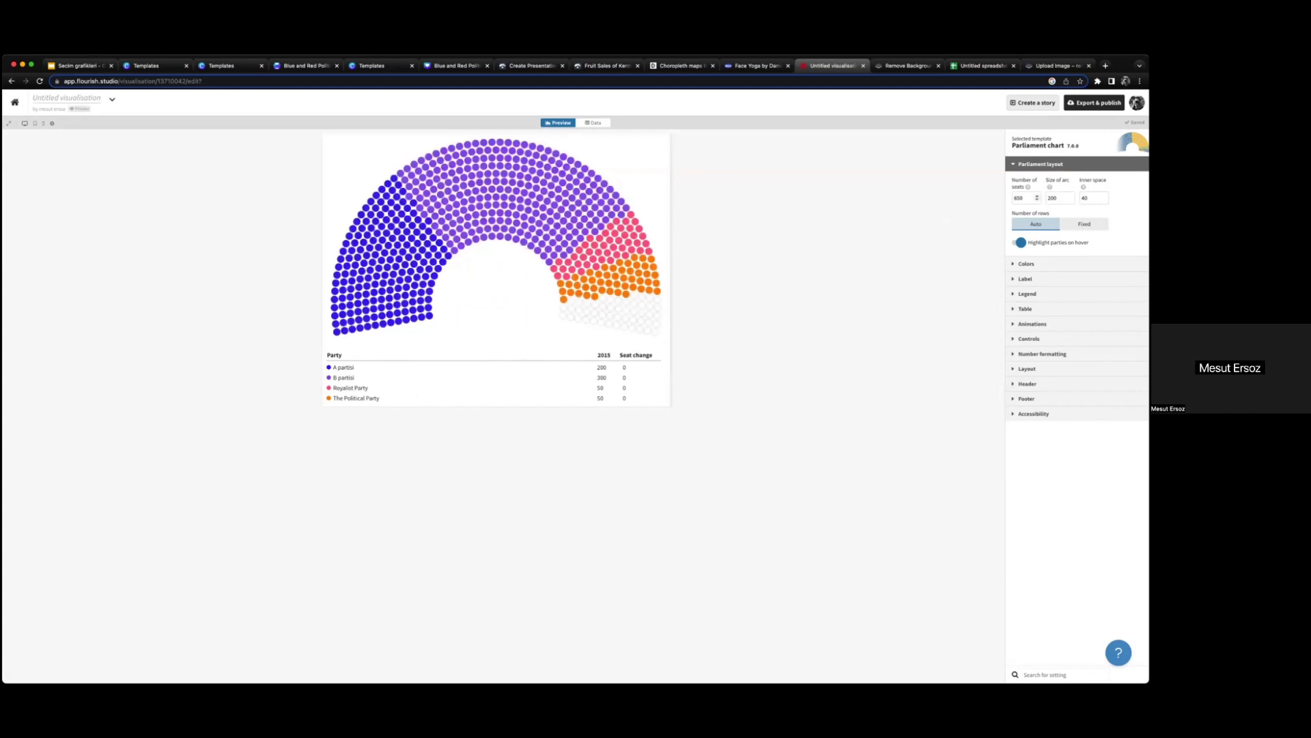
Step: Set the parliament layout's number of seats to 600 and check the parties' seat blocks in the chart
{"action": "double_click", "coordinate": [1019, 198]}
{"action": "type", "text": "6"}
{"action": "key", "text": "Tab"}
{"action": "mouse_move", "coordinate": [397, 279]}
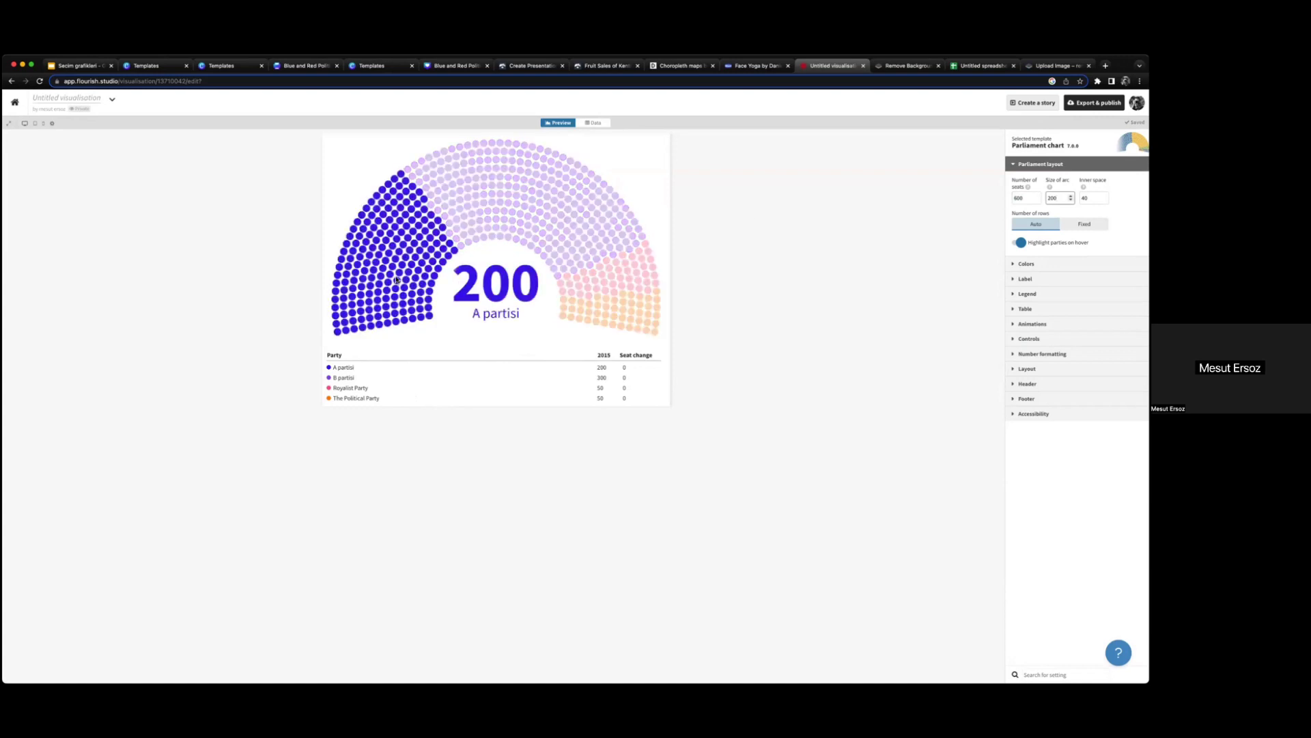
{"action": "mouse_move", "coordinate": [484, 225]}
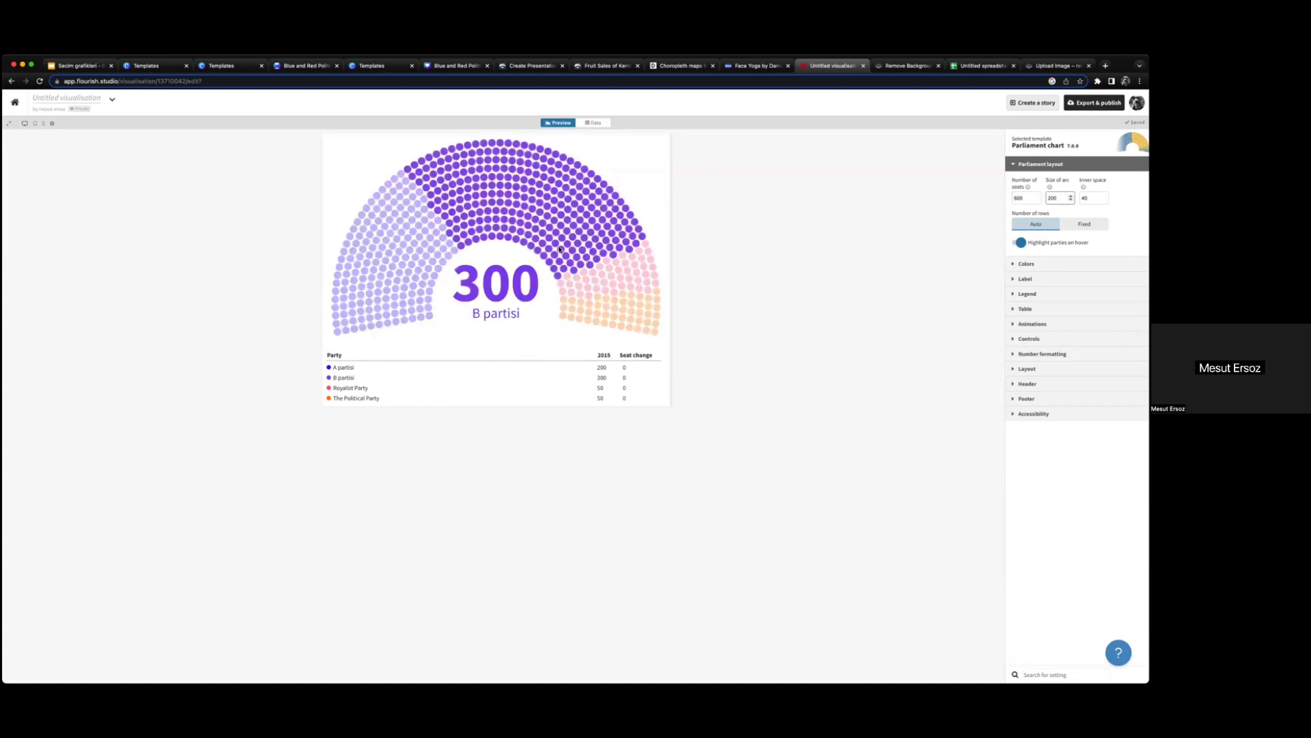
{"action": "mouse_move", "coordinate": [608, 309]}
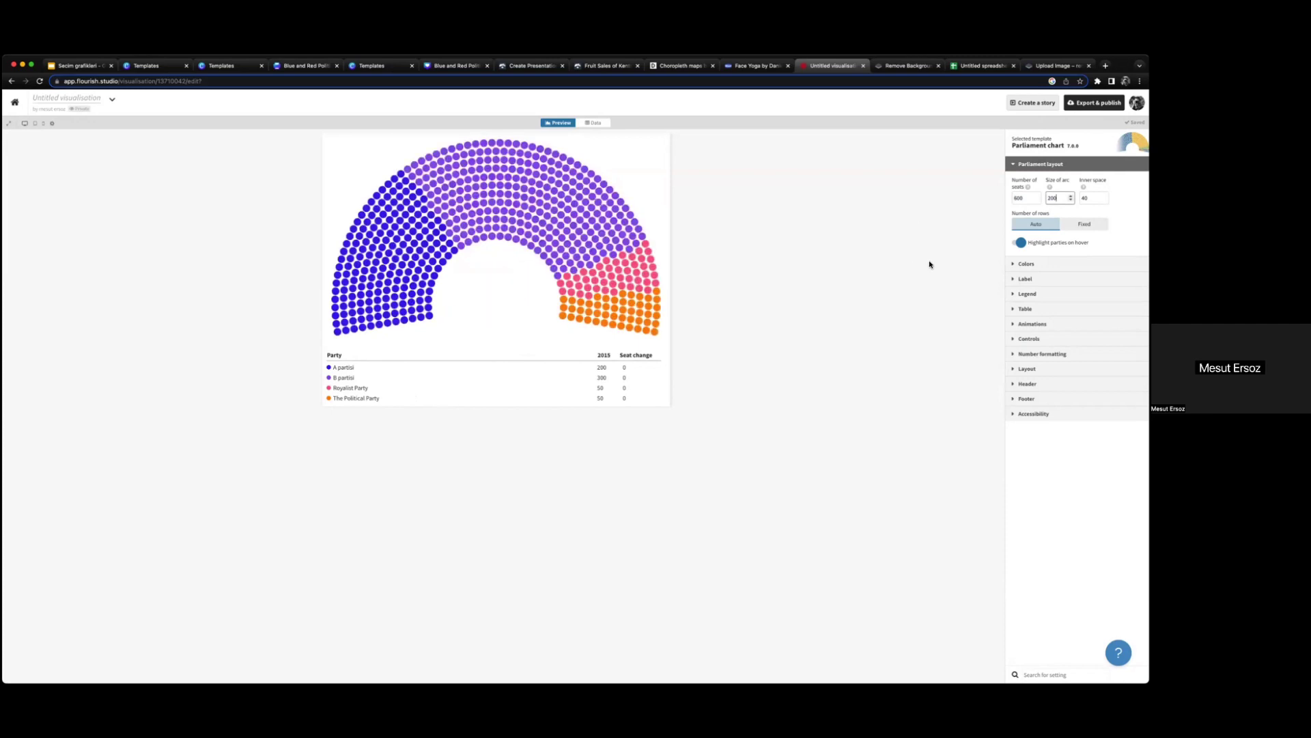
Step: View the parliament chart's color palette settings and its export and publish options
{"action": "left_click", "coordinate": [1031, 263]}
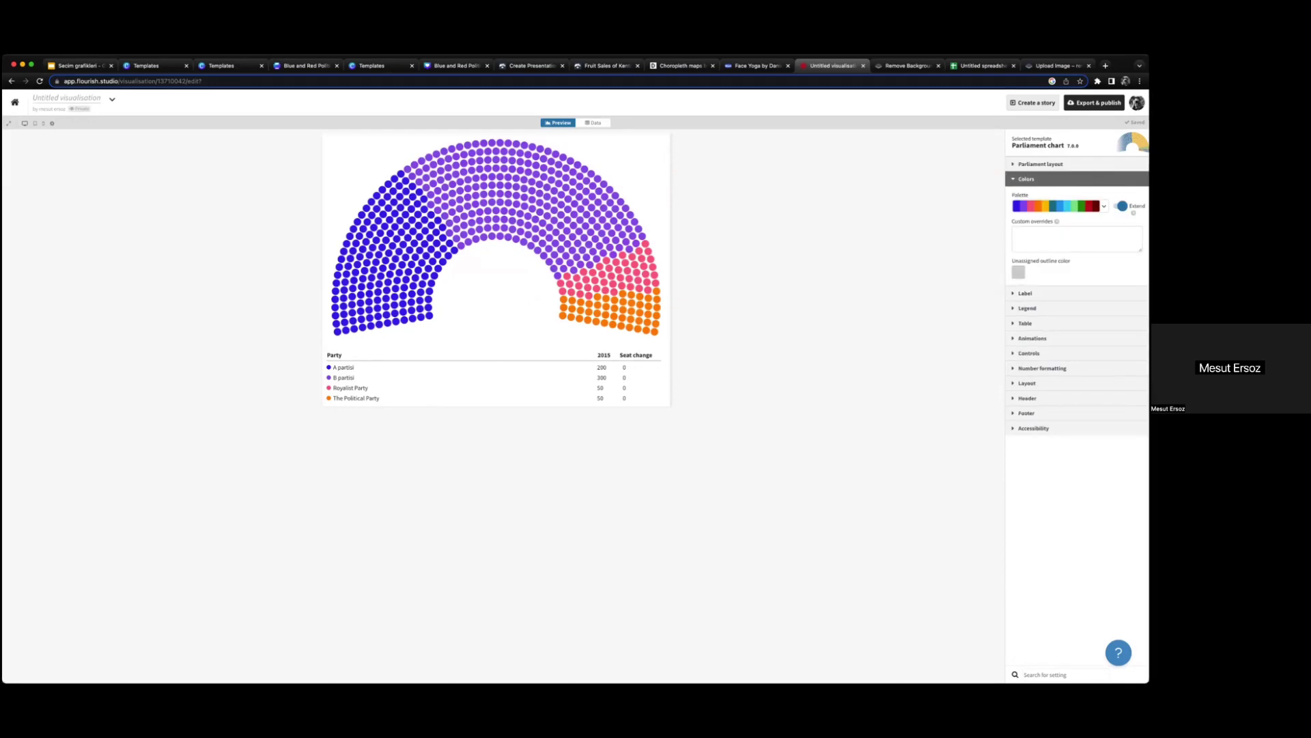
{"action": "left_click", "coordinate": [1094, 103]}
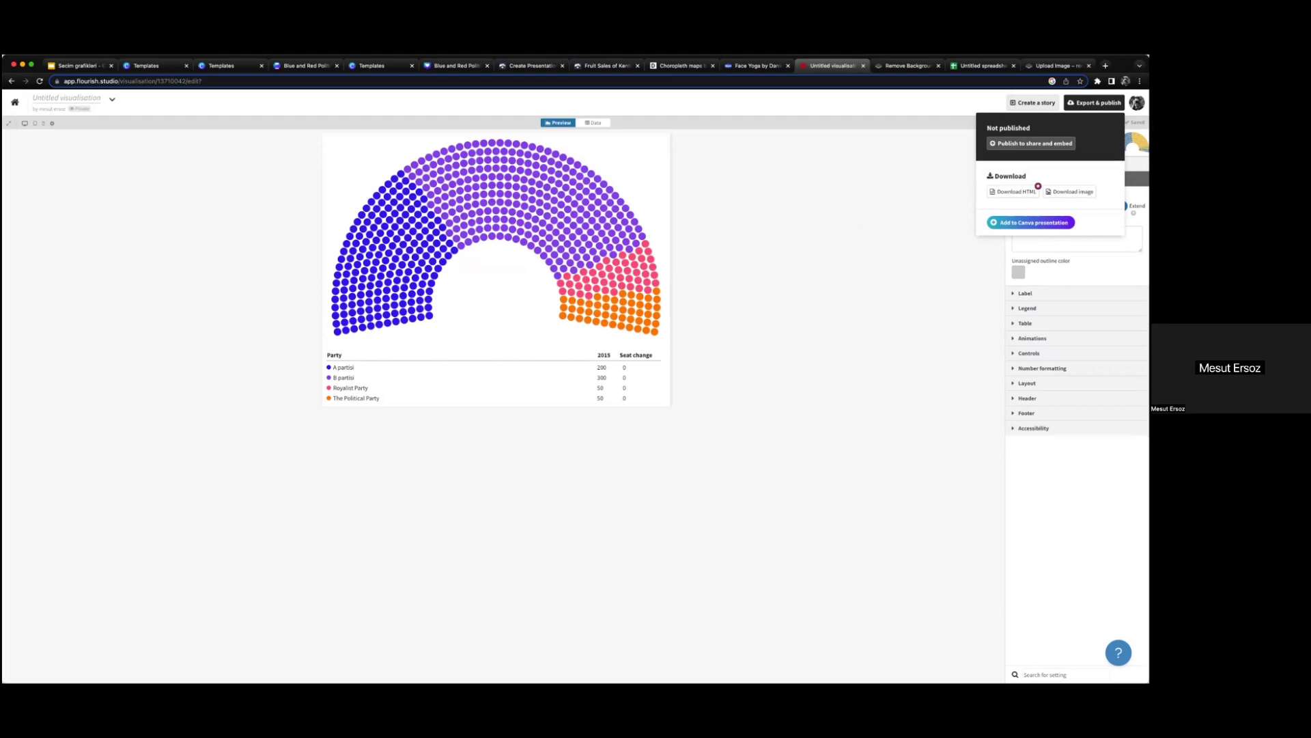
{"action": "left_click", "coordinate": [945, 199]}
{"action": "left_click", "coordinate": [1094, 103]}
{"action": "left_click", "coordinate": [846, 257]}
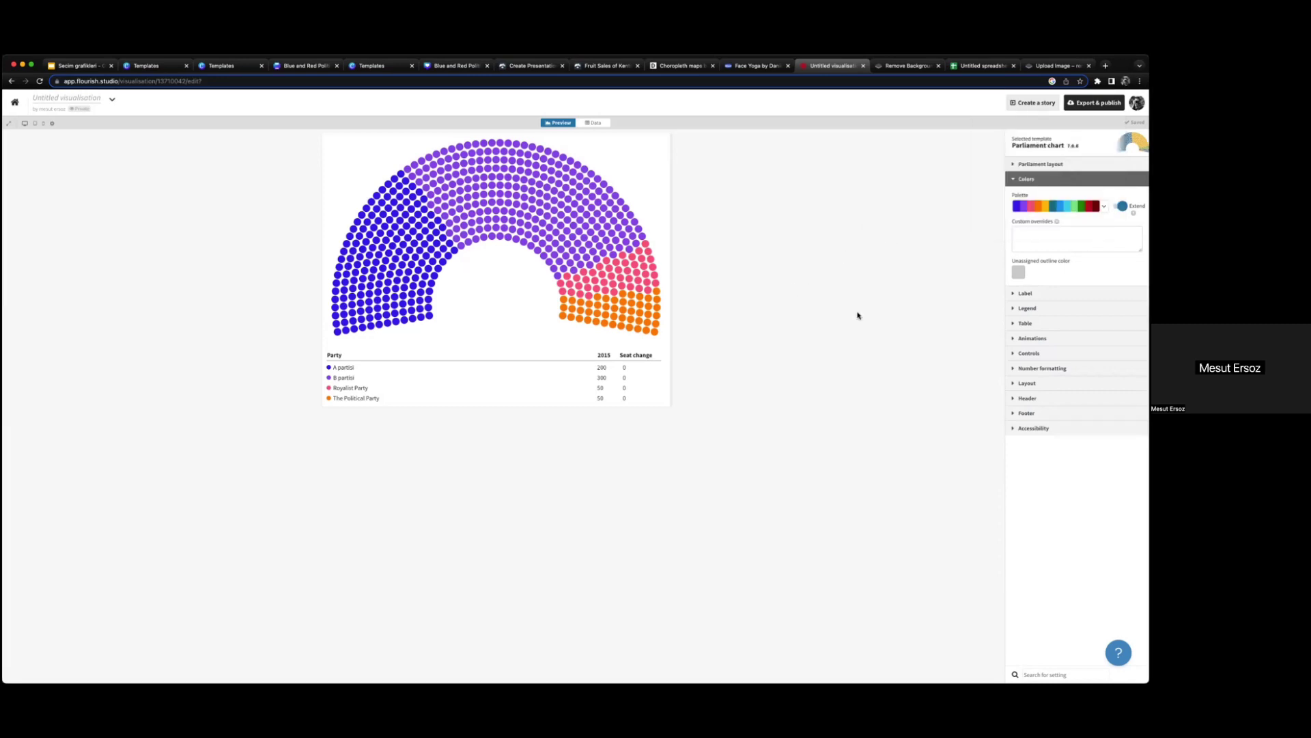
Step: Set the seat count label size of the parliament chart to 4.25
{"action": "left_click", "coordinate": [1028, 293]}
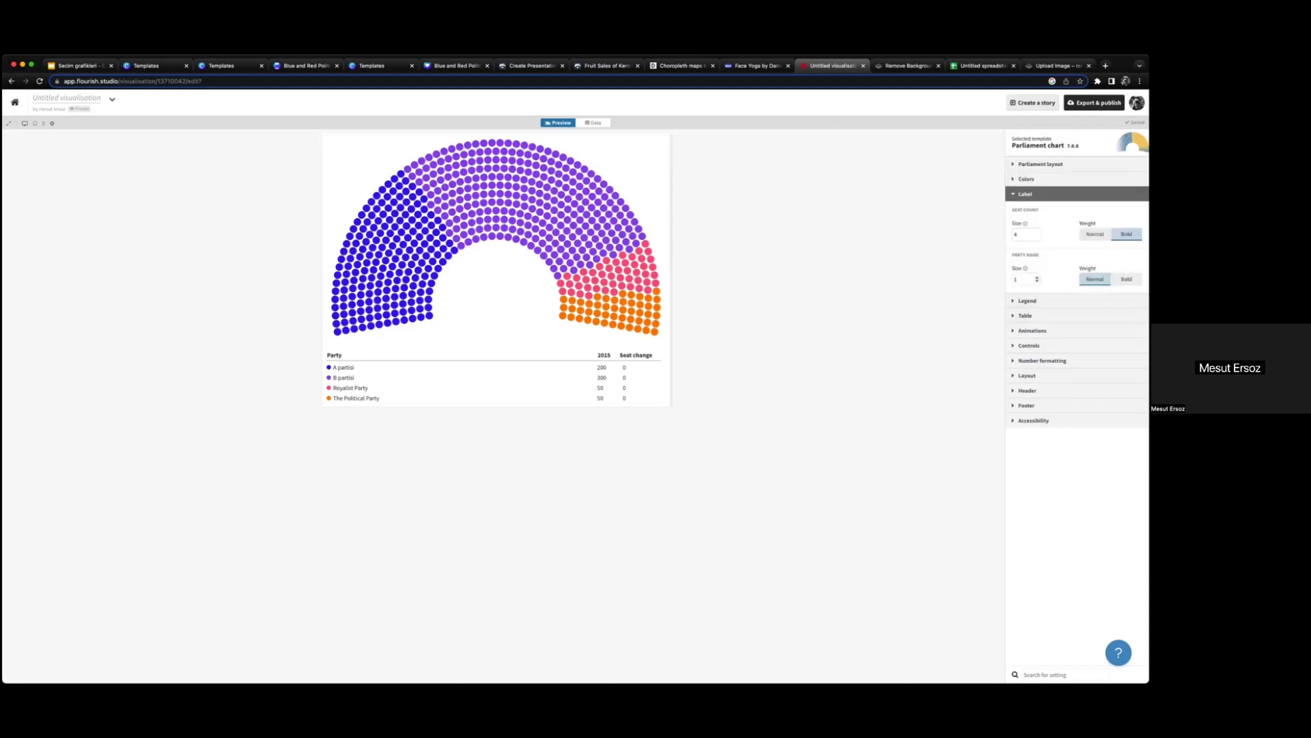
{"action": "left_click", "coordinate": [1037, 232]}
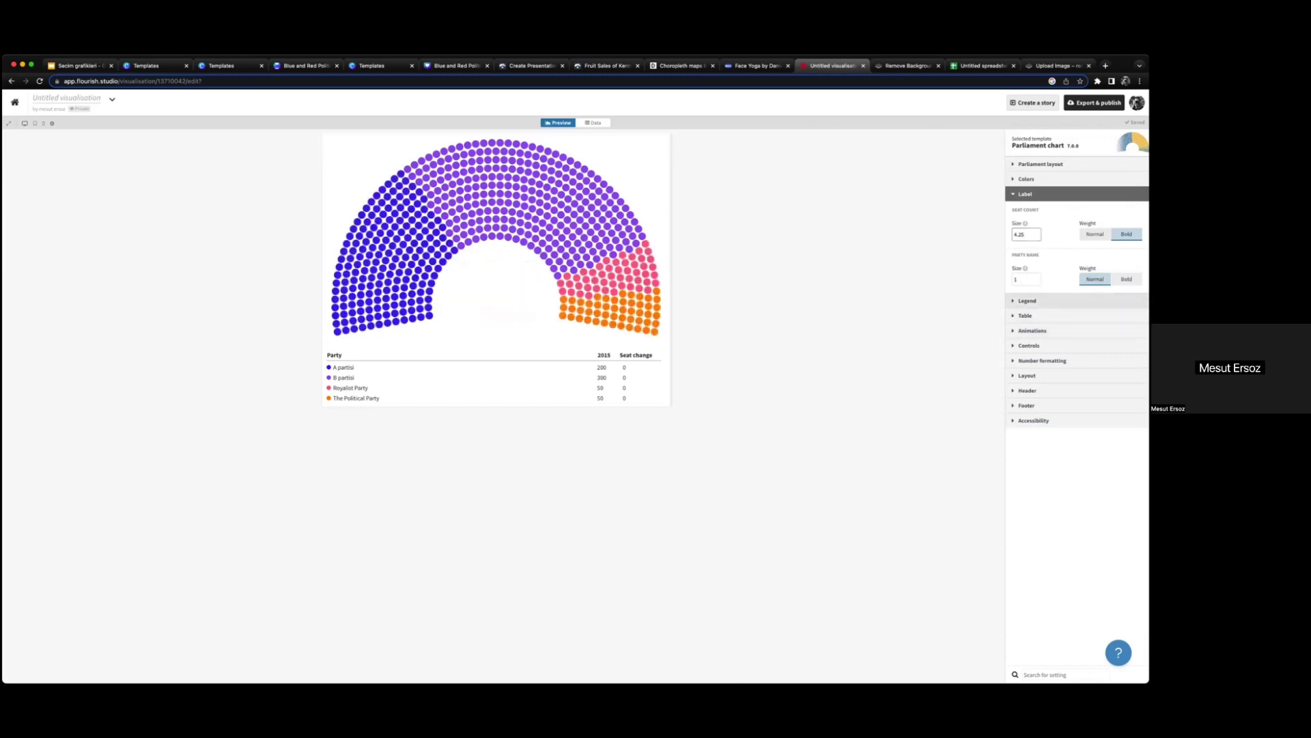
Step: Switch the Show table option of the parliament chart off and back on
{"action": "left_click", "coordinate": [1027, 301]}
{"action": "left_click", "coordinate": [1025, 250]}
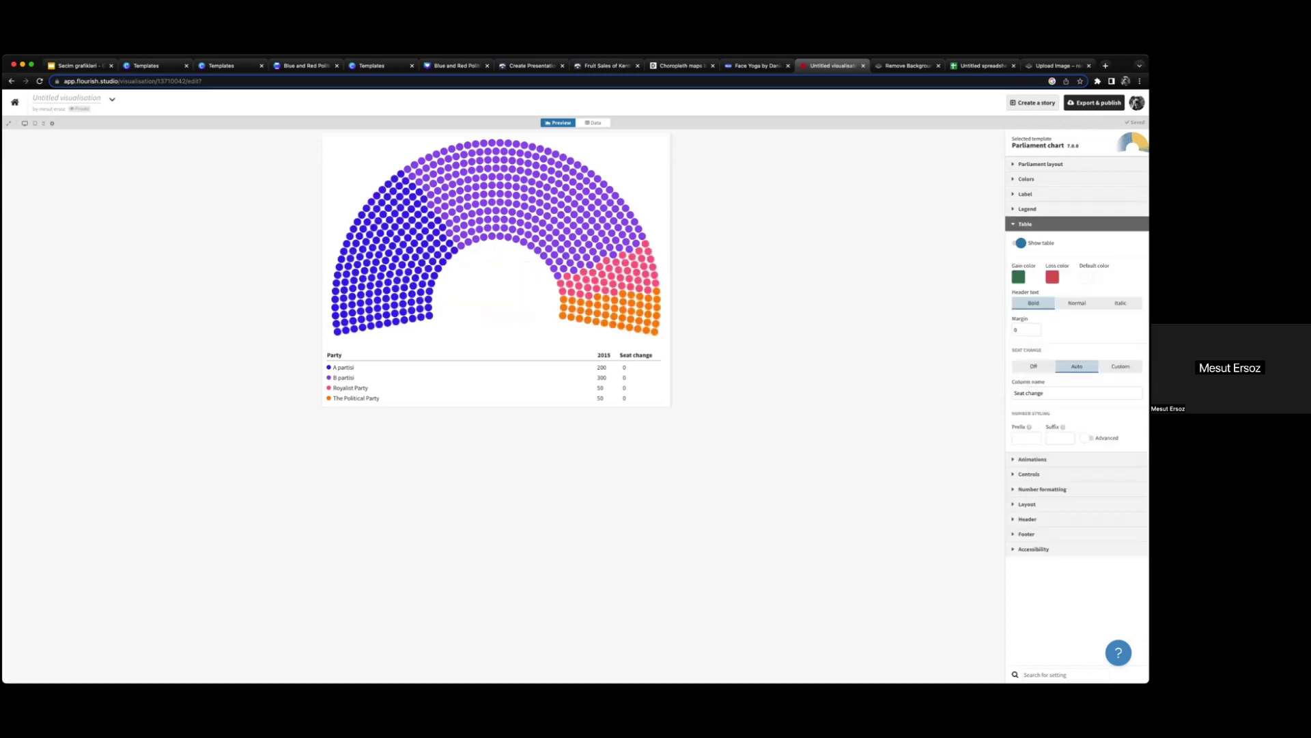
{"action": "left_click", "coordinate": [1019, 243]}
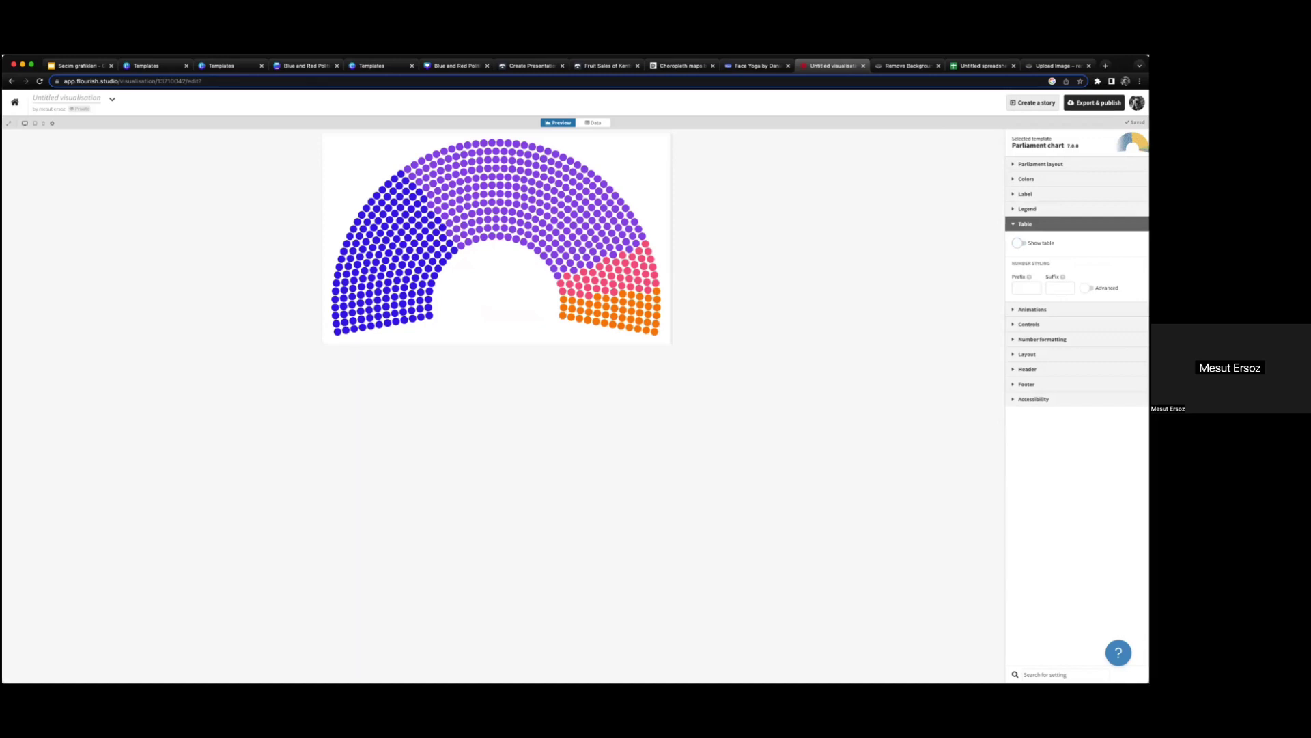
{"action": "left_click", "coordinate": [1019, 243]}
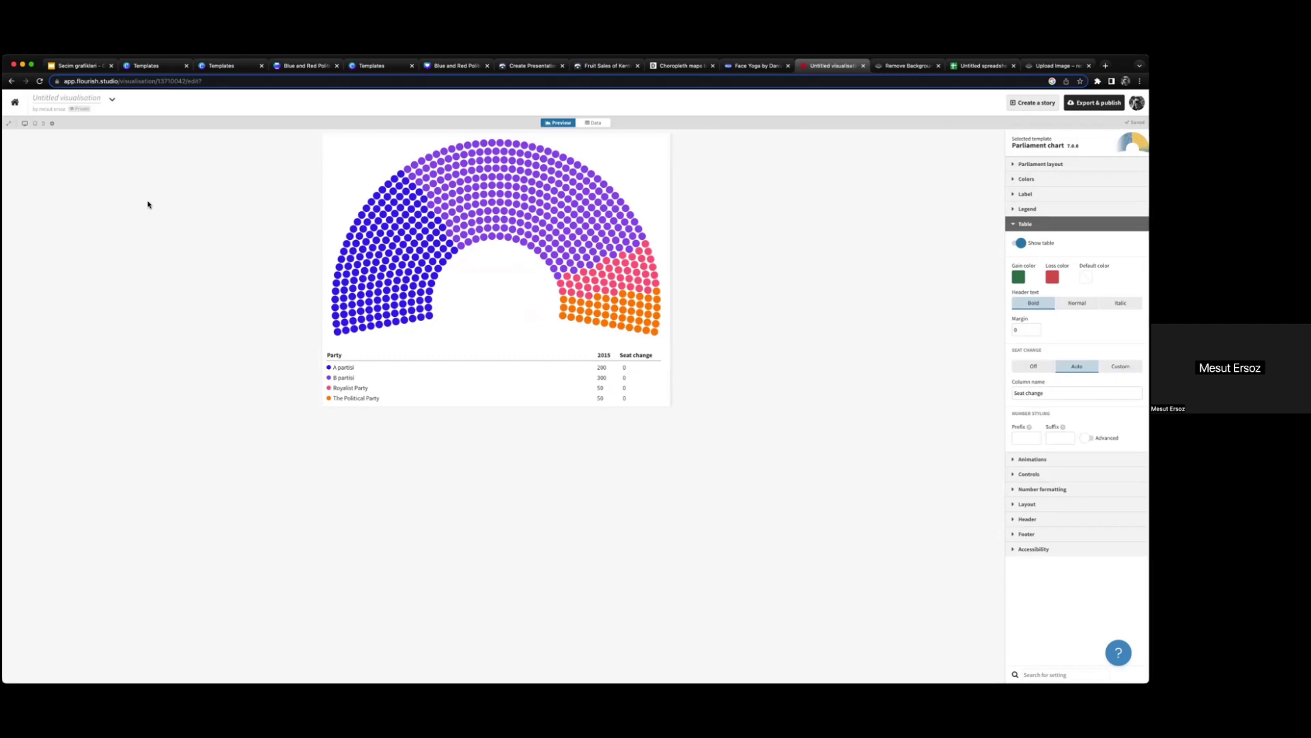
Step: Leave the parliament chart, go to the projects page and start a new visualisation
{"action": "left_click", "coordinate": [11, 80]}
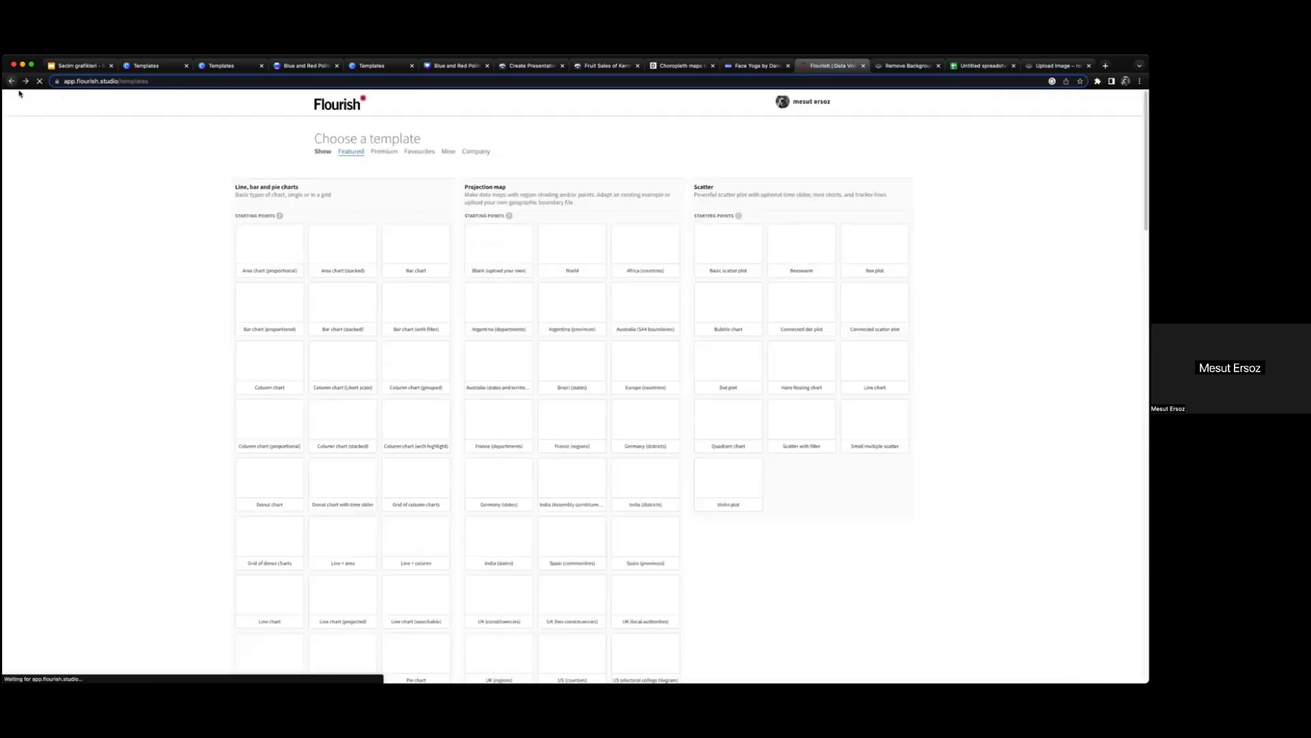
{"action": "scroll", "coordinate": [202, 285], "scroll_direction": "up", "scroll_amount": 20}
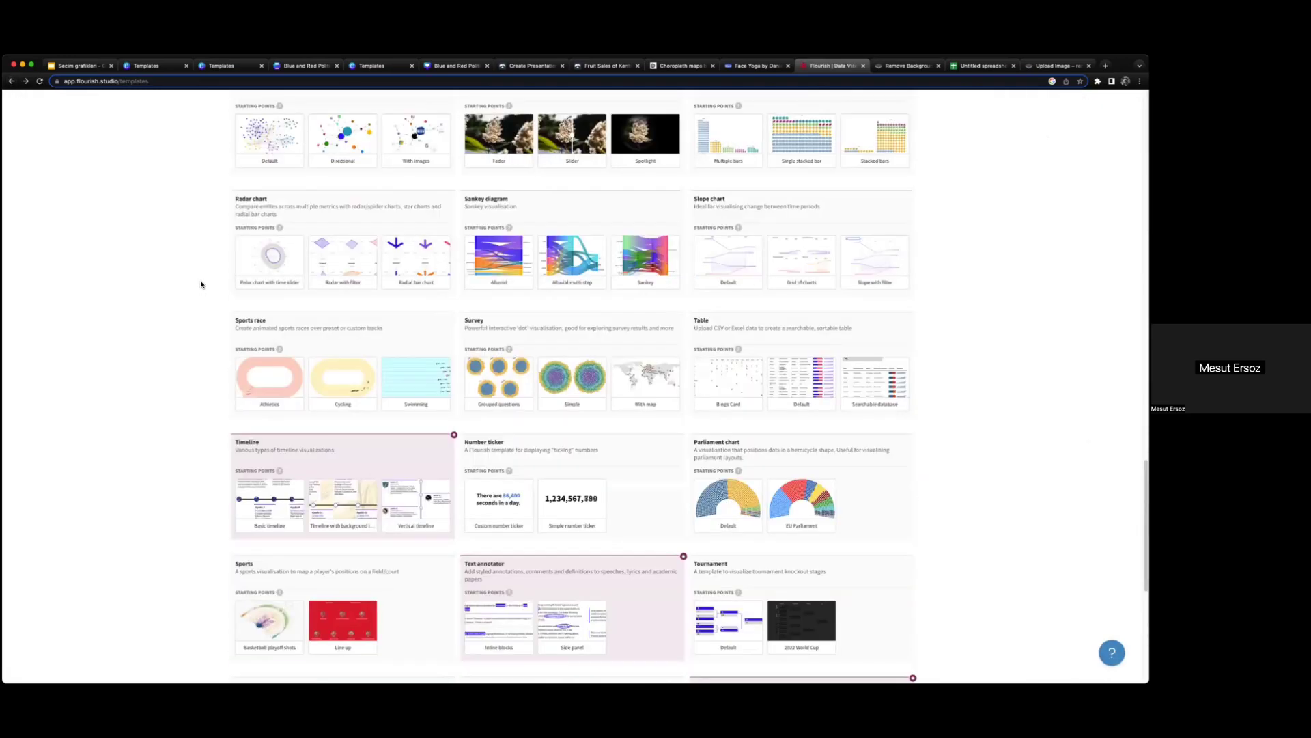
{"action": "scroll", "coordinate": [212, 302], "scroll_direction": "up", "scroll_amount": 2}
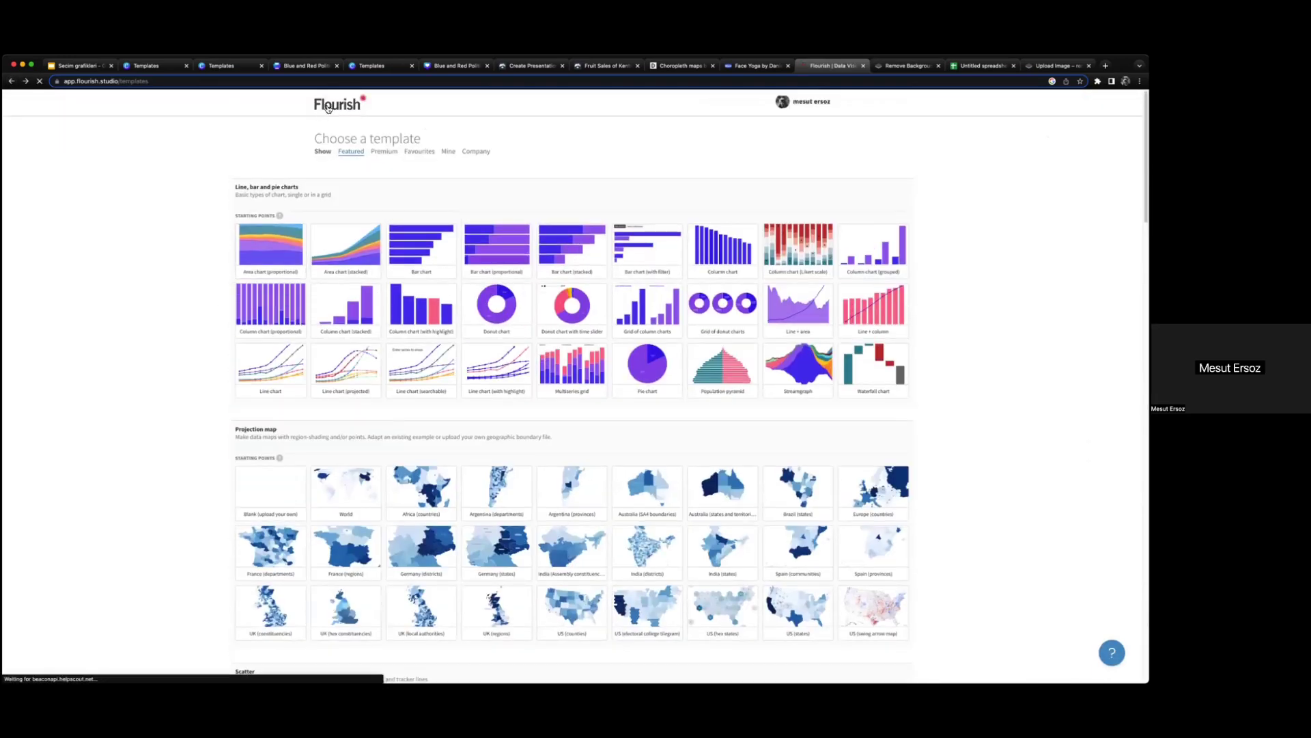
{"action": "left_click", "coordinate": [330, 108]}
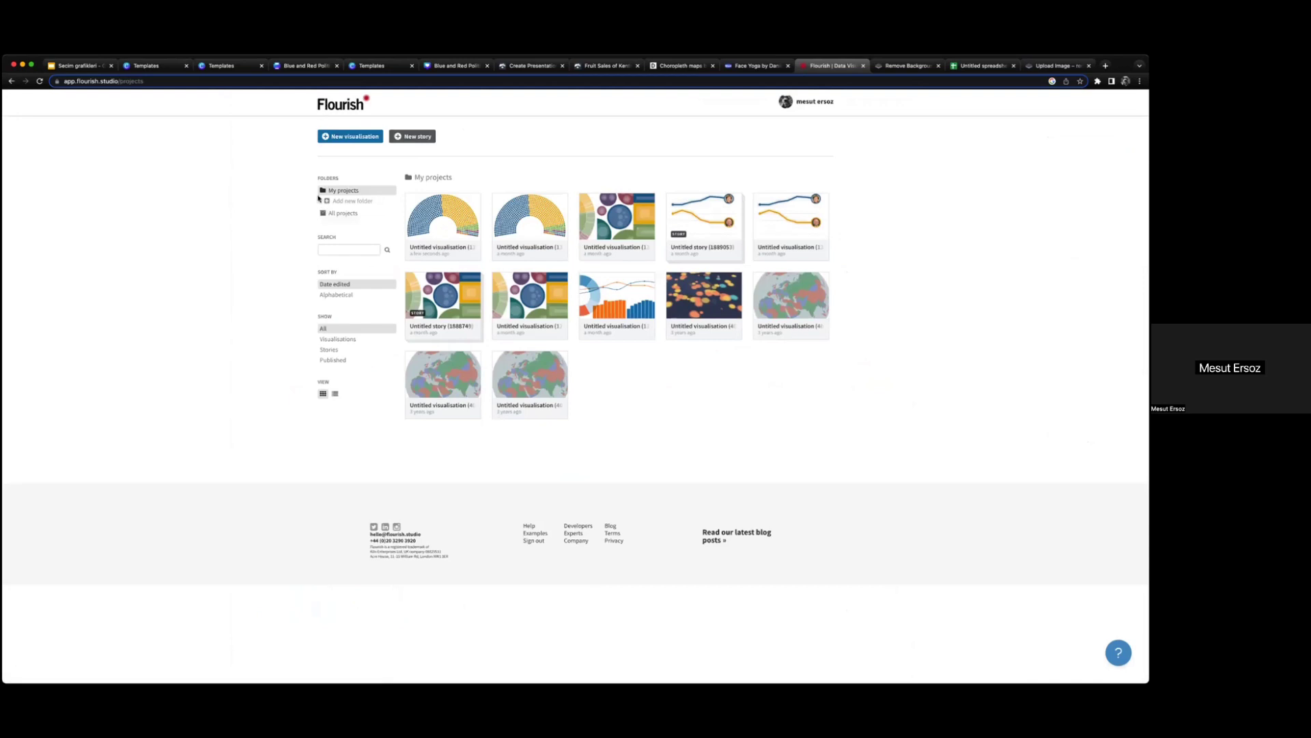
{"action": "left_click", "coordinate": [346, 137]}
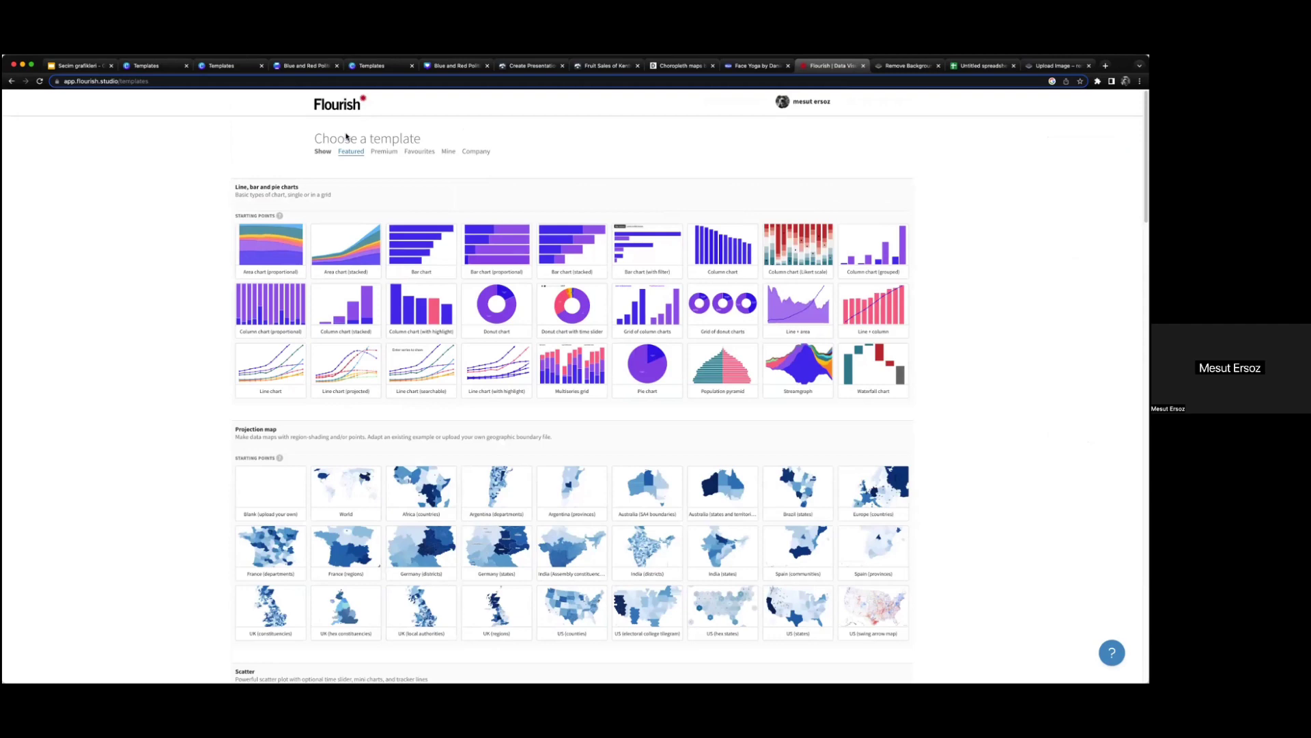
Step: Look through the available chart and map templates down to the end of the template gallery
{"action": "scroll", "coordinate": [401, 272], "scroll_direction": "down", "scroll_amount": 10}
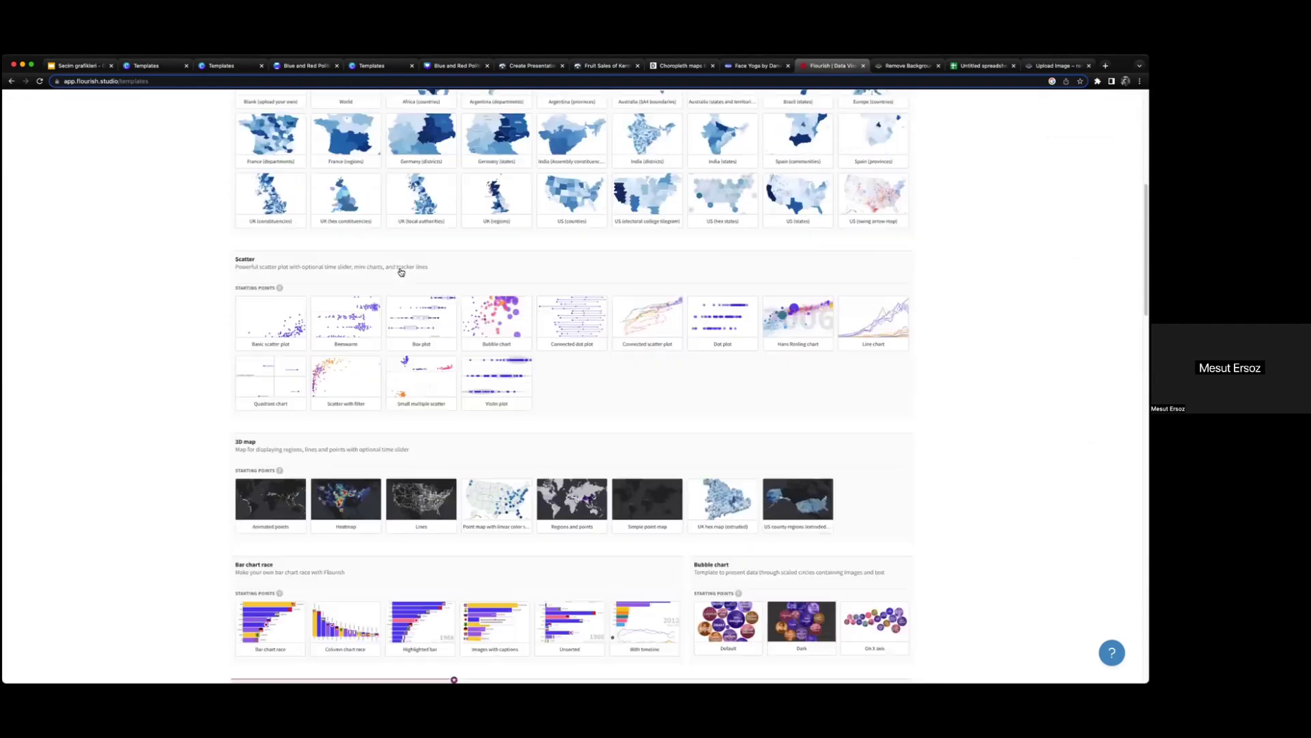
{"action": "scroll", "coordinate": [402, 272], "scroll_direction": "down", "scroll_amount": 10}
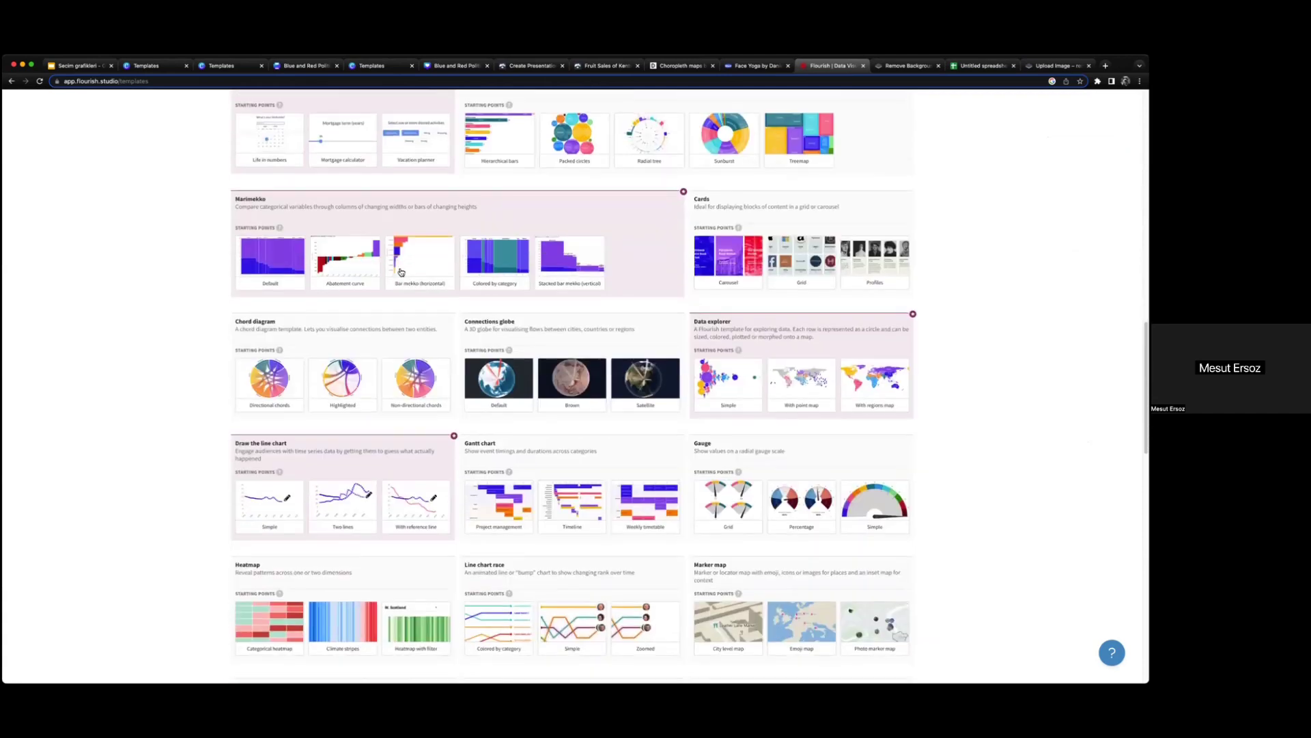
{"action": "scroll", "coordinate": [401, 272], "scroll_direction": "down", "scroll_amount": 3}
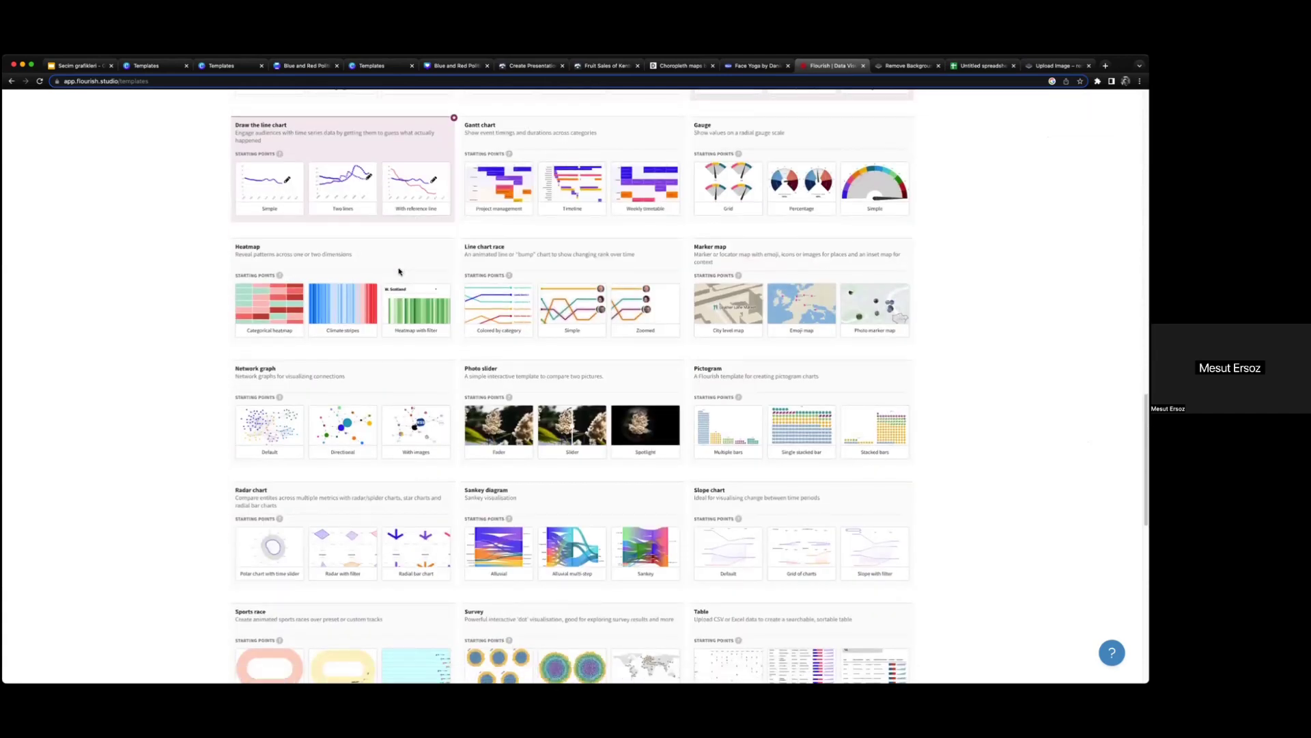
{"action": "scroll", "coordinate": [399, 271], "scroll_direction": "down", "scroll_amount": 15}
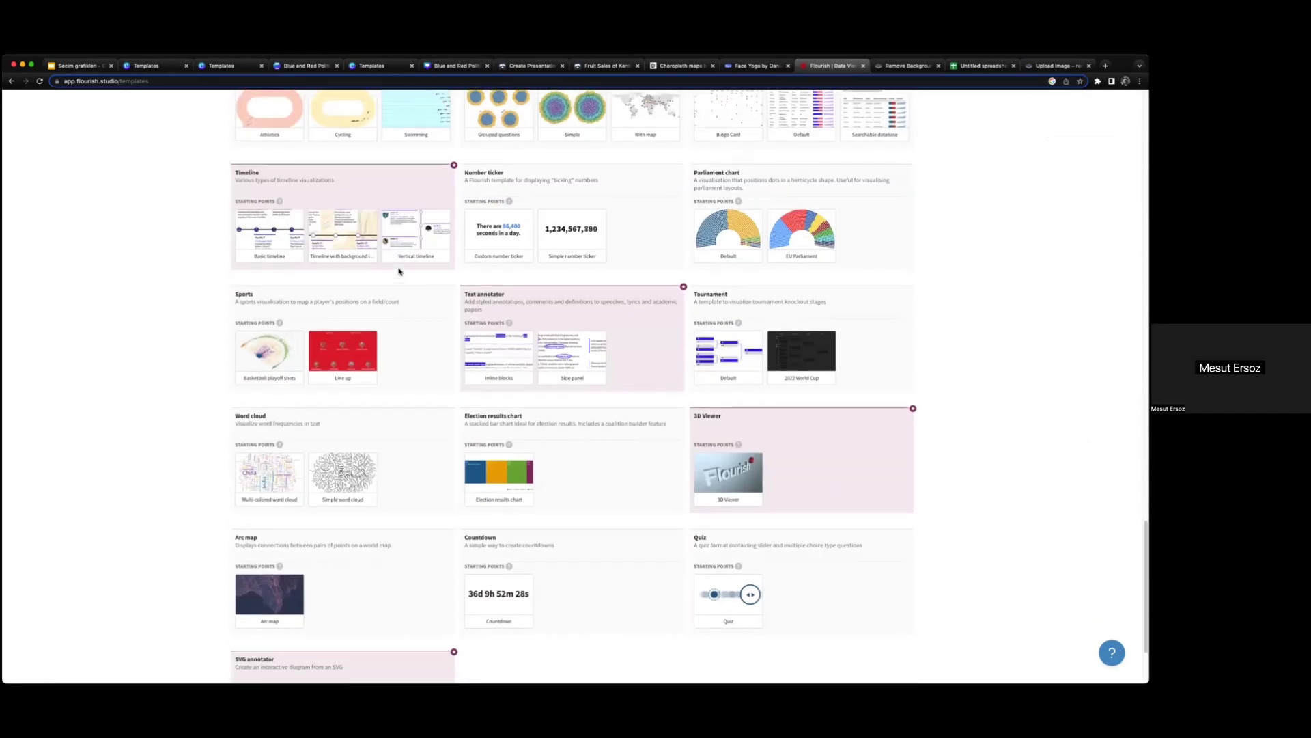
{"action": "scroll", "coordinate": [399, 271], "scroll_direction": "down", "scroll_amount": 2}
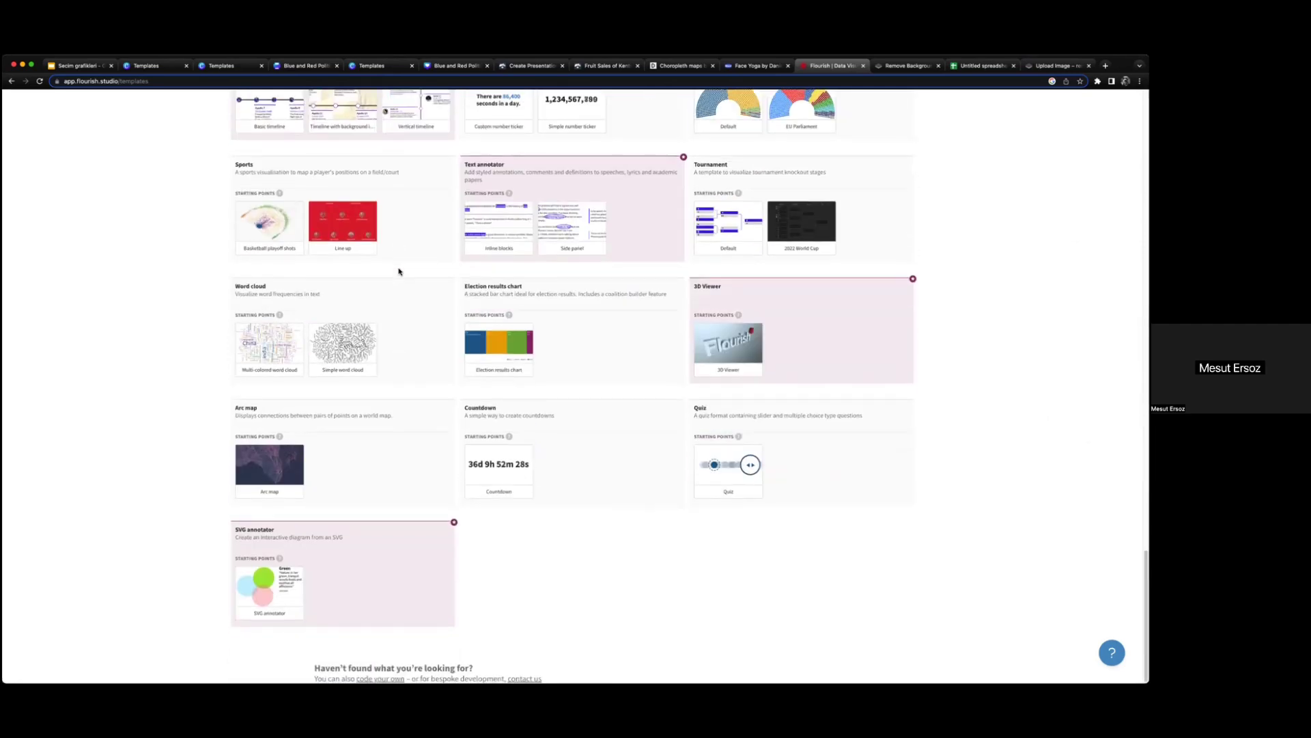
Step: Go back up through the template gallery and open the first Bar chart race starting point
{"action": "scroll", "coordinate": [394, 282], "scroll_direction": "up", "scroll_amount": 6}
{"action": "scroll", "coordinate": [395, 282], "scroll_direction": "up", "scroll_amount": 5}
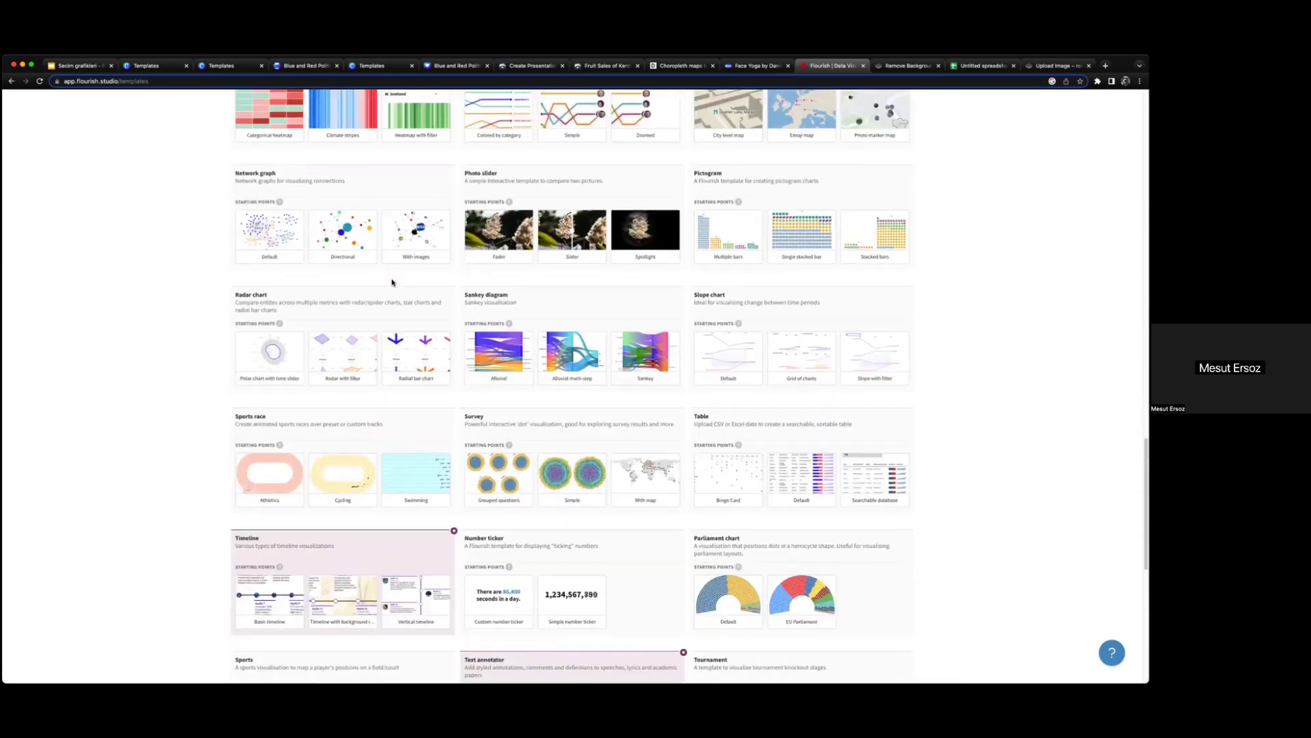
{"action": "scroll", "coordinate": [394, 284], "scroll_direction": "up", "scroll_amount": 2}
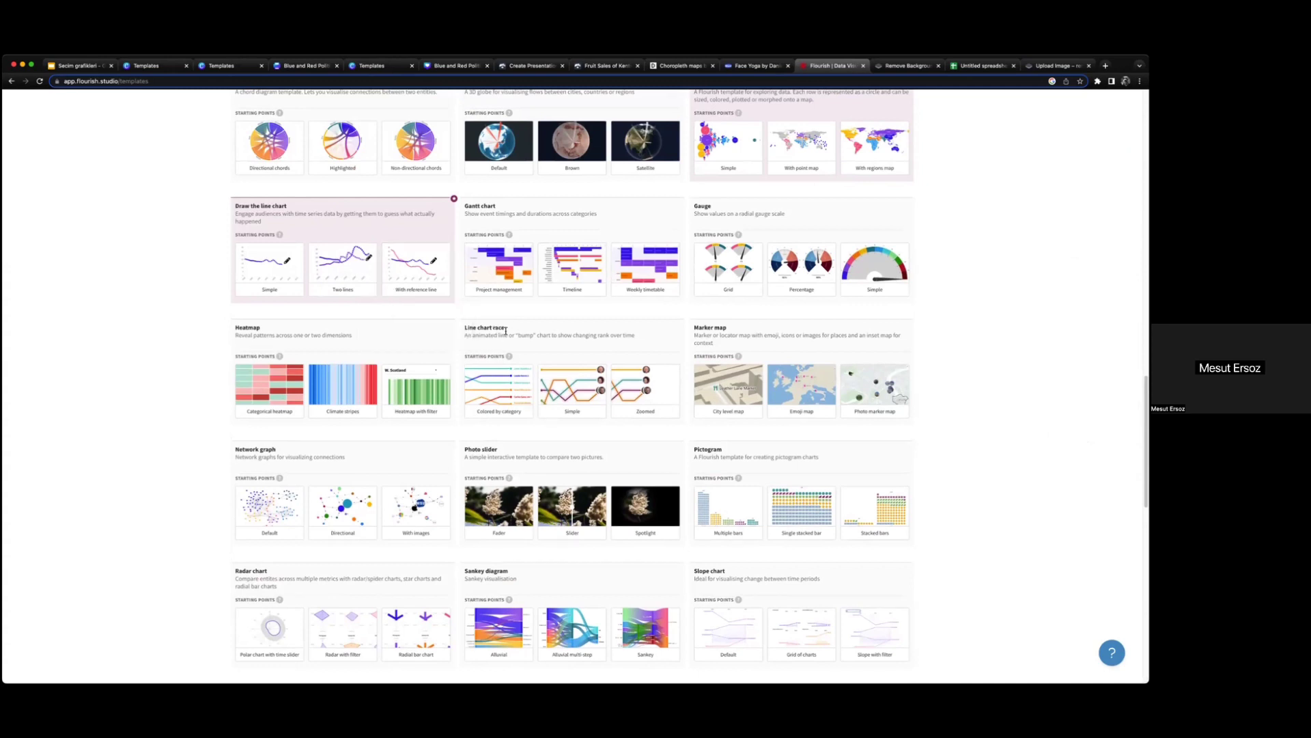
{"action": "scroll", "coordinate": [515, 353], "scroll_direction": "up", "scroll_amount": 3}
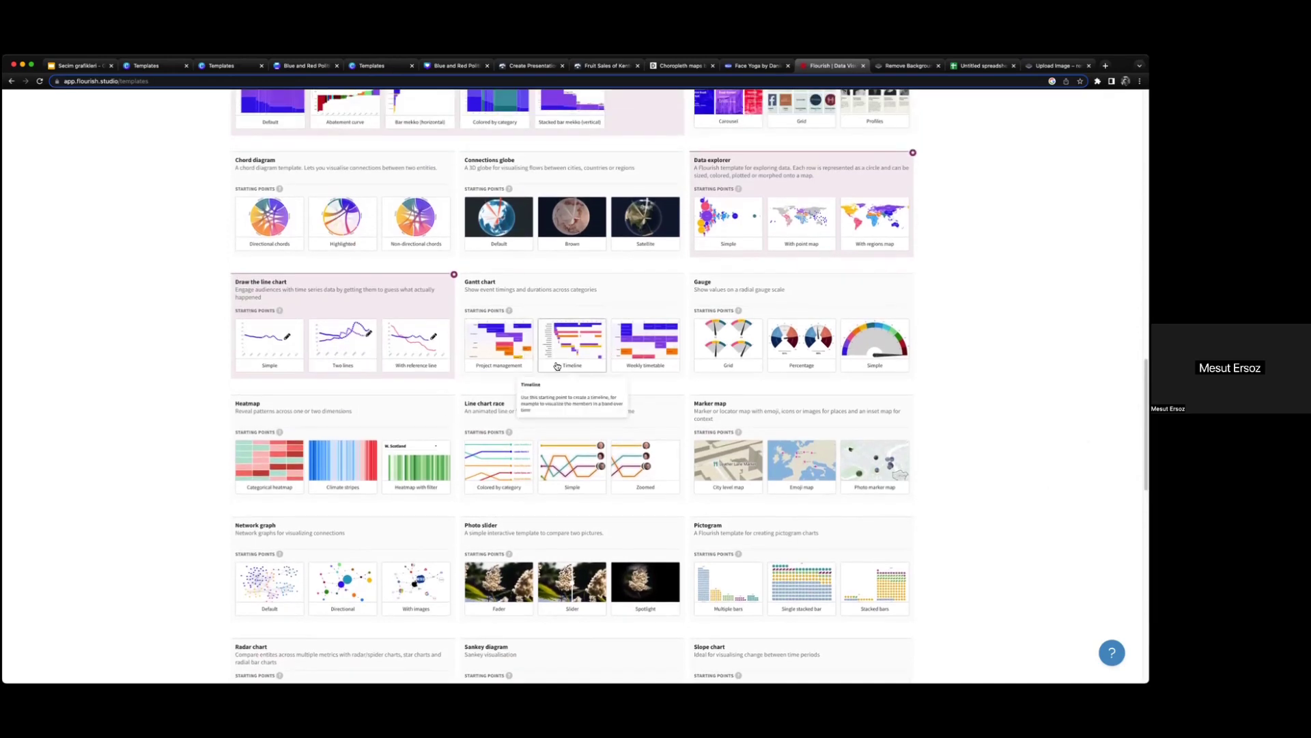
{"action": "scroll", "coordinate": [556, 362], "scroll_direction": "up", "scroll_amount": 5}
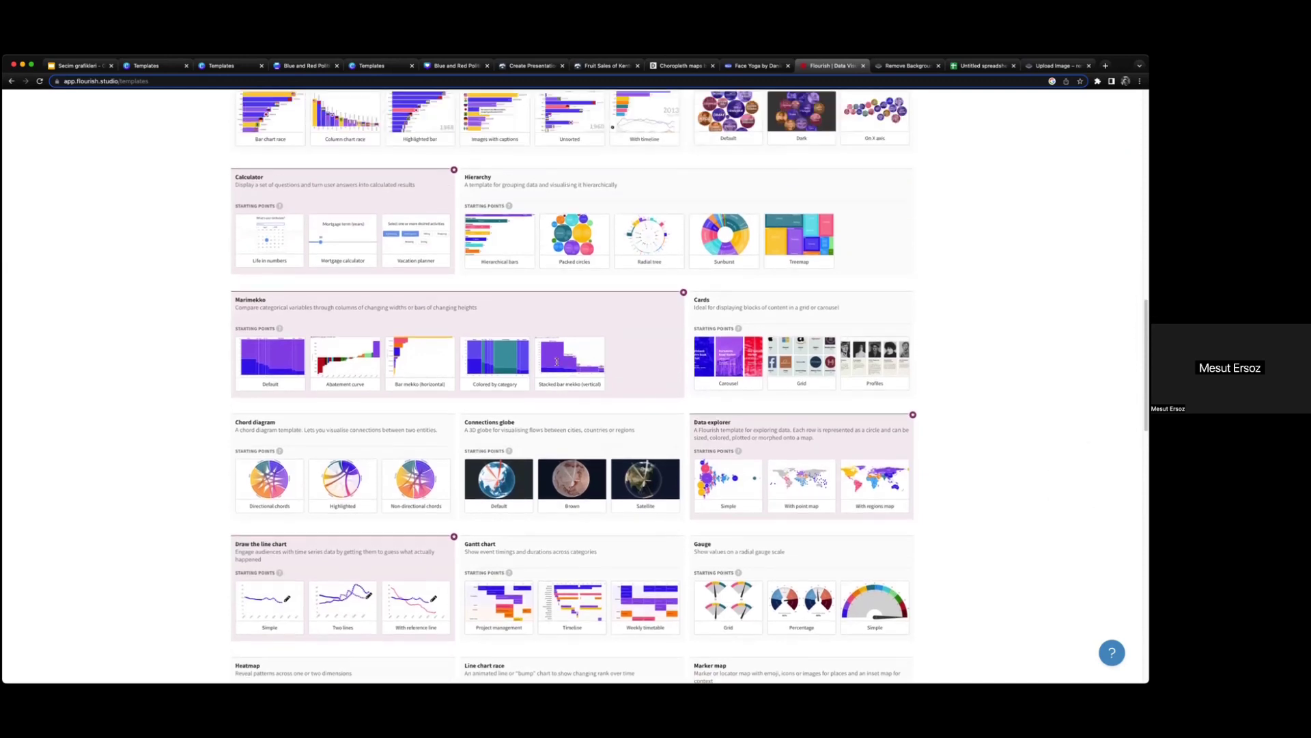
{"action": "scroll", "coordinate": [558, 366], "scroll_direction": "up", "scroll_amount": 2}
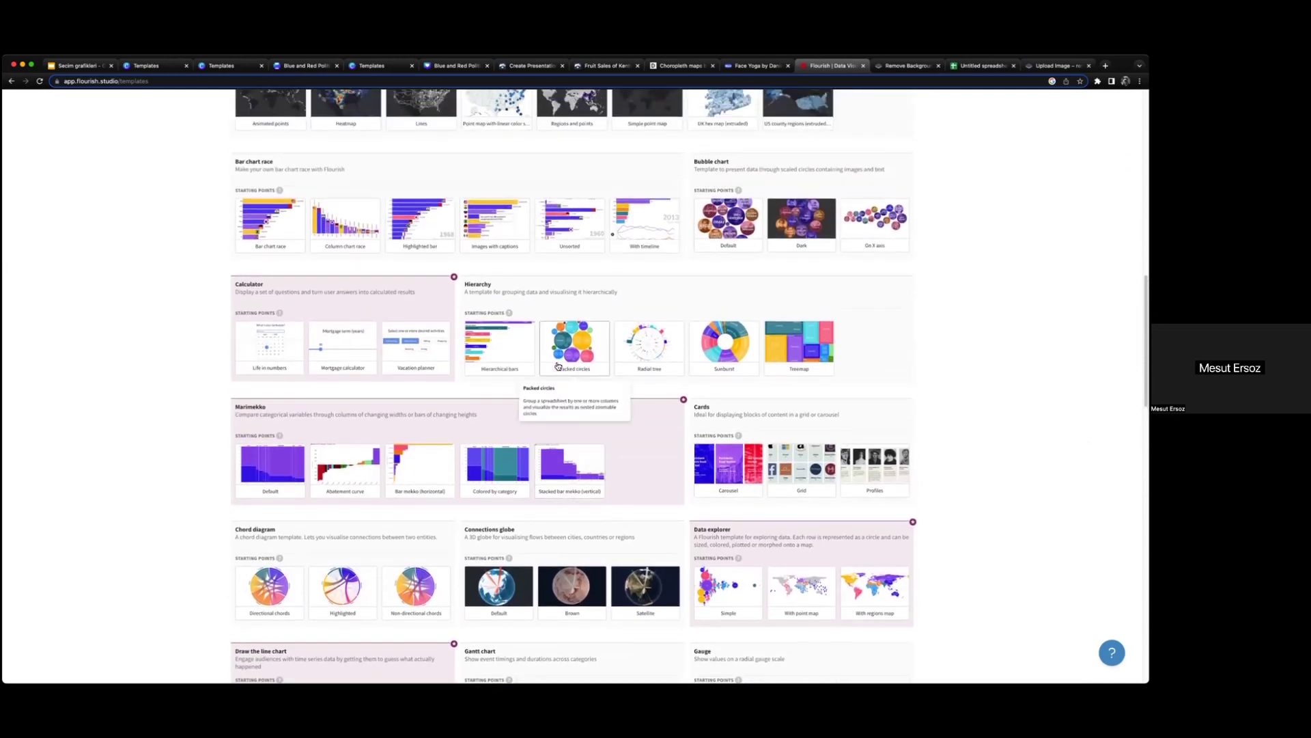
{"action": "scroll", "coordinate": [491, 338], "scroll_direction": "up", "scroll_amount": 3}
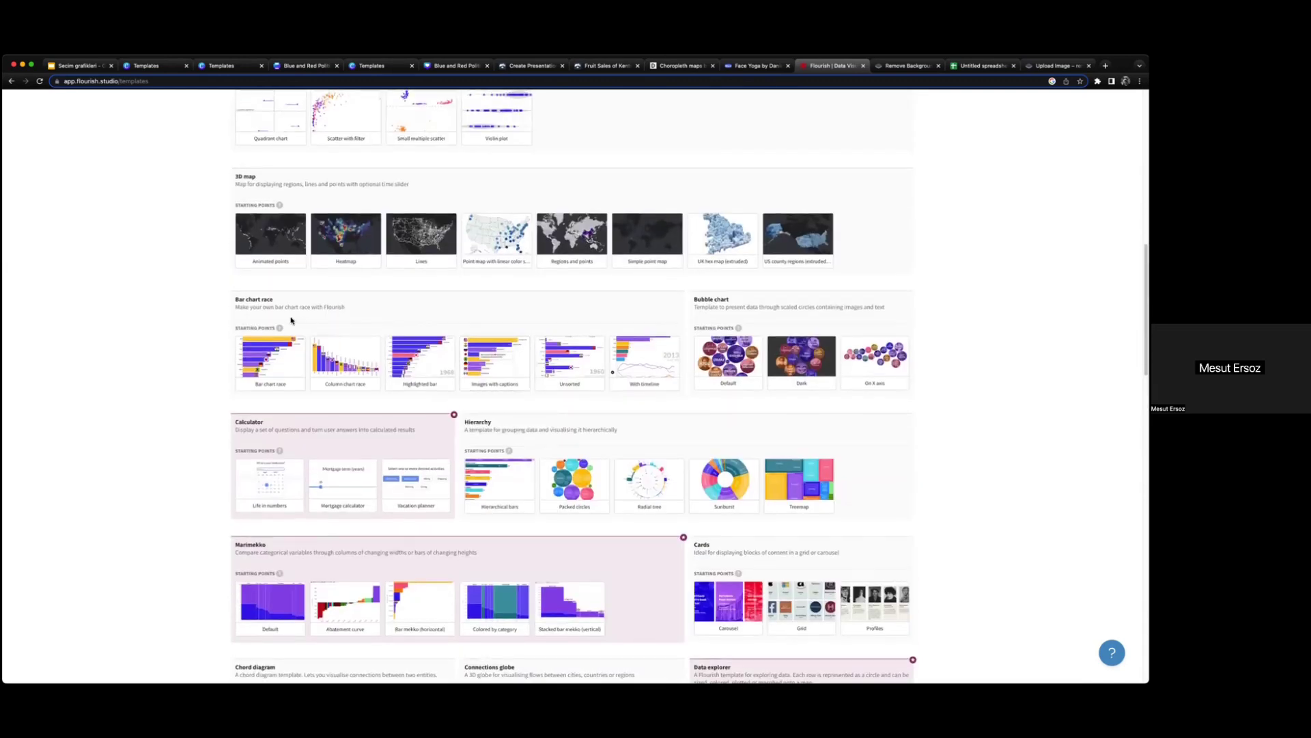
{"action": "left_click", "coordinate": [253, 359]}
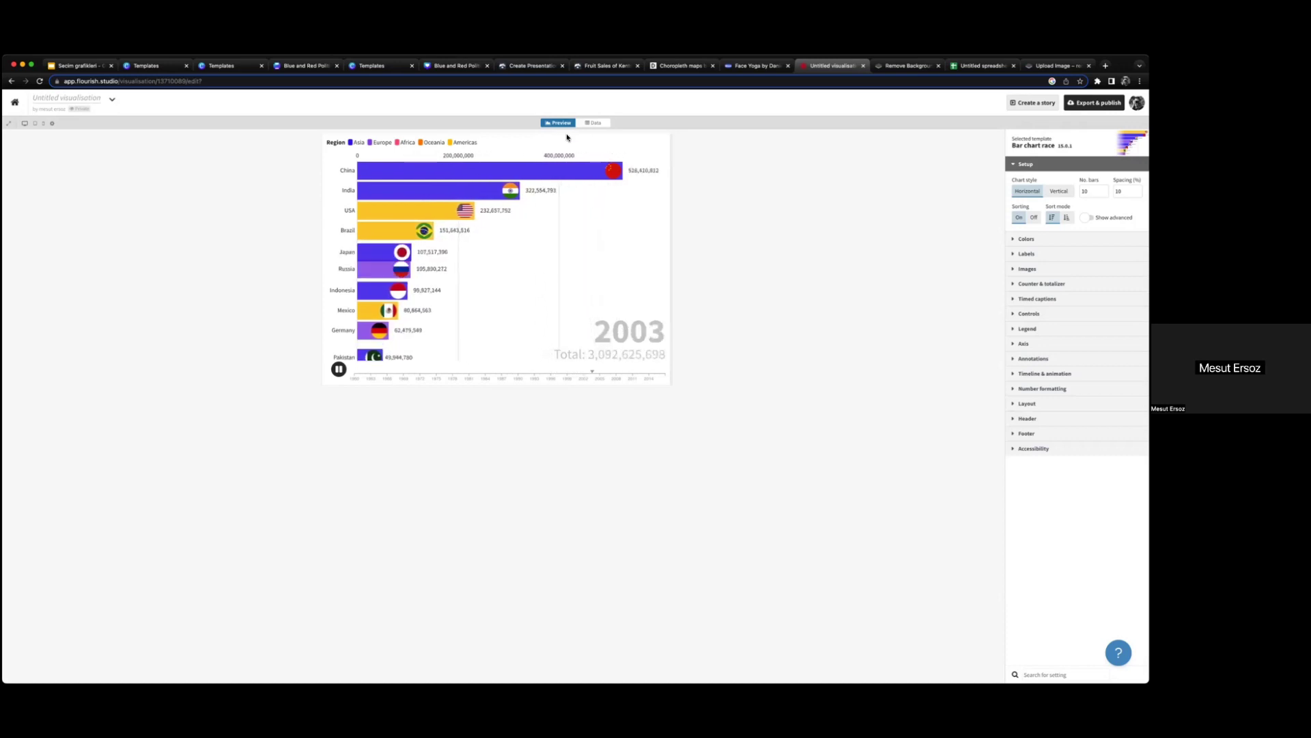
Step: Open the bar chart race's data sheet and examine the 1960 column and the Afghanistan row
{"action": "left_click", "coordinate": [592, 123]}
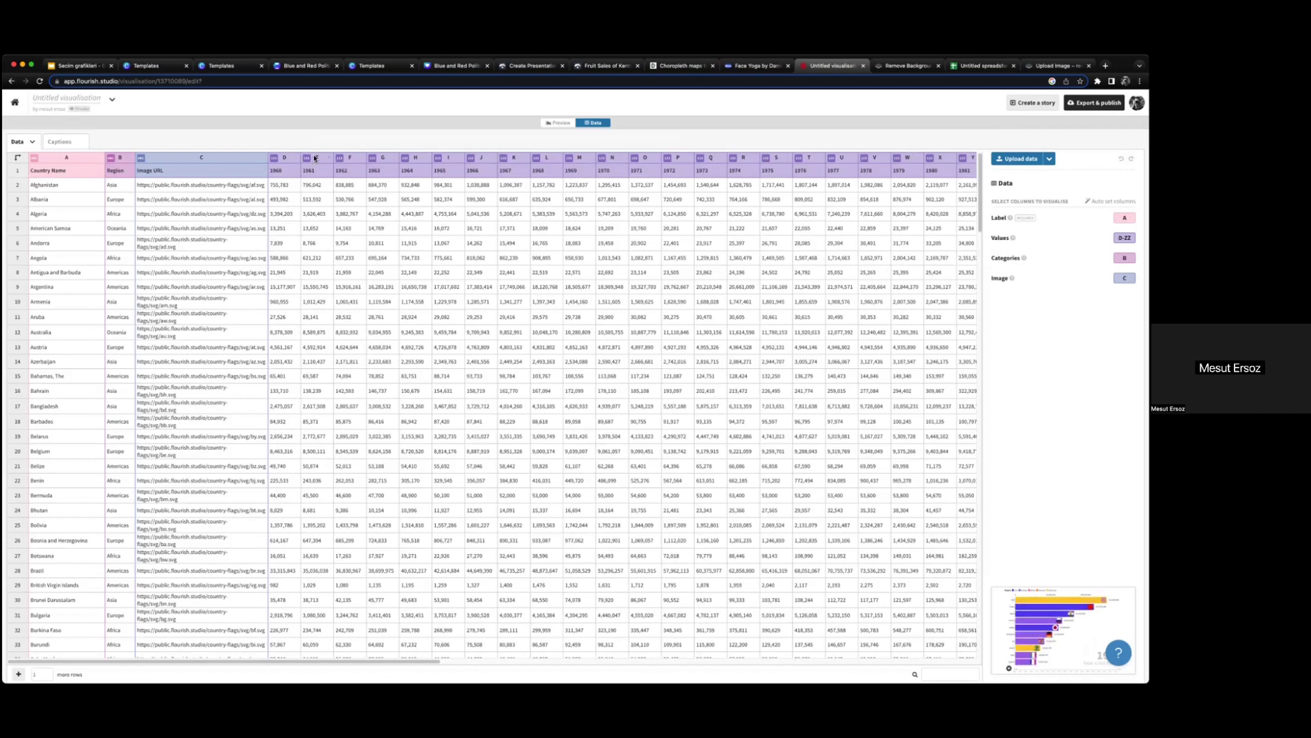
{"action": "left_click", "coordinate": [283, 158]}
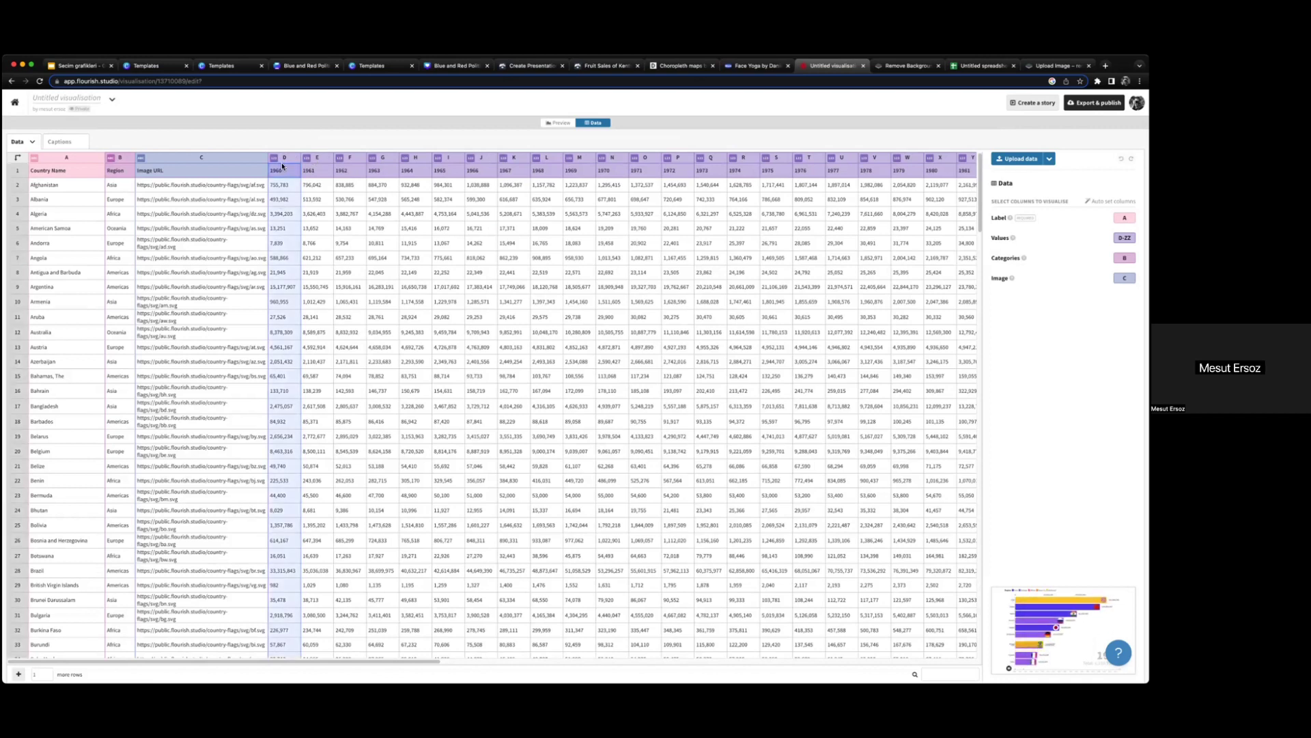
{"action": "left_click", "coordinate": [56, 185]}
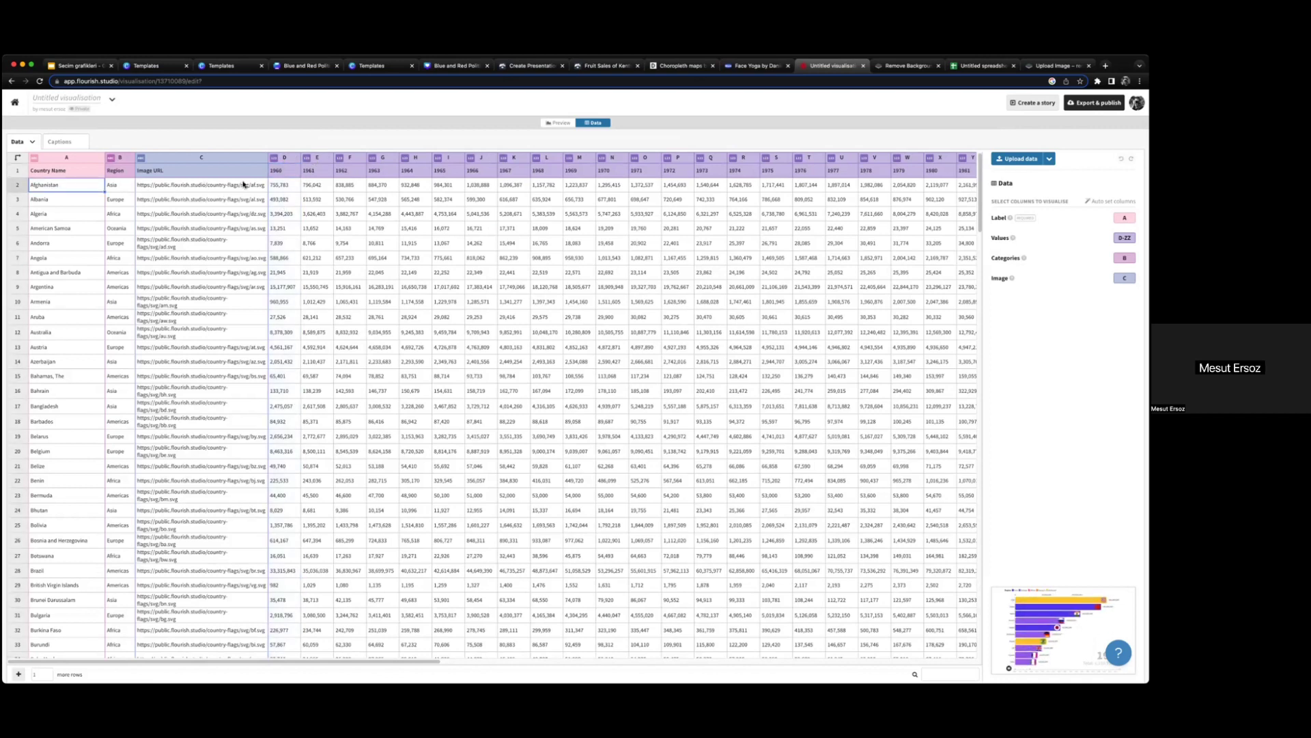
{"action": "left_click", "coordinate": [276, 185]}
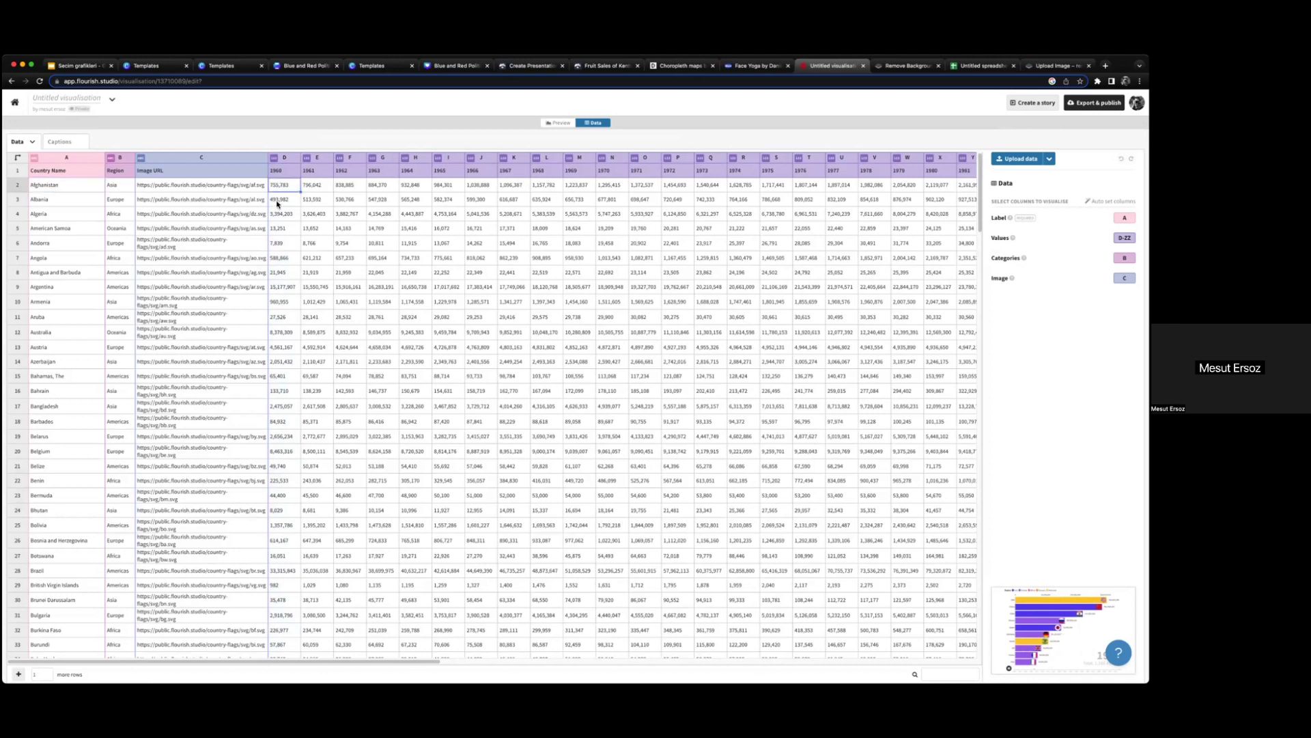
Step: Highlight the year columns one after another from 1960 to 1968 to examine how the values are organised by year
{"action": "left_click", "coordinate": [279, 158]}
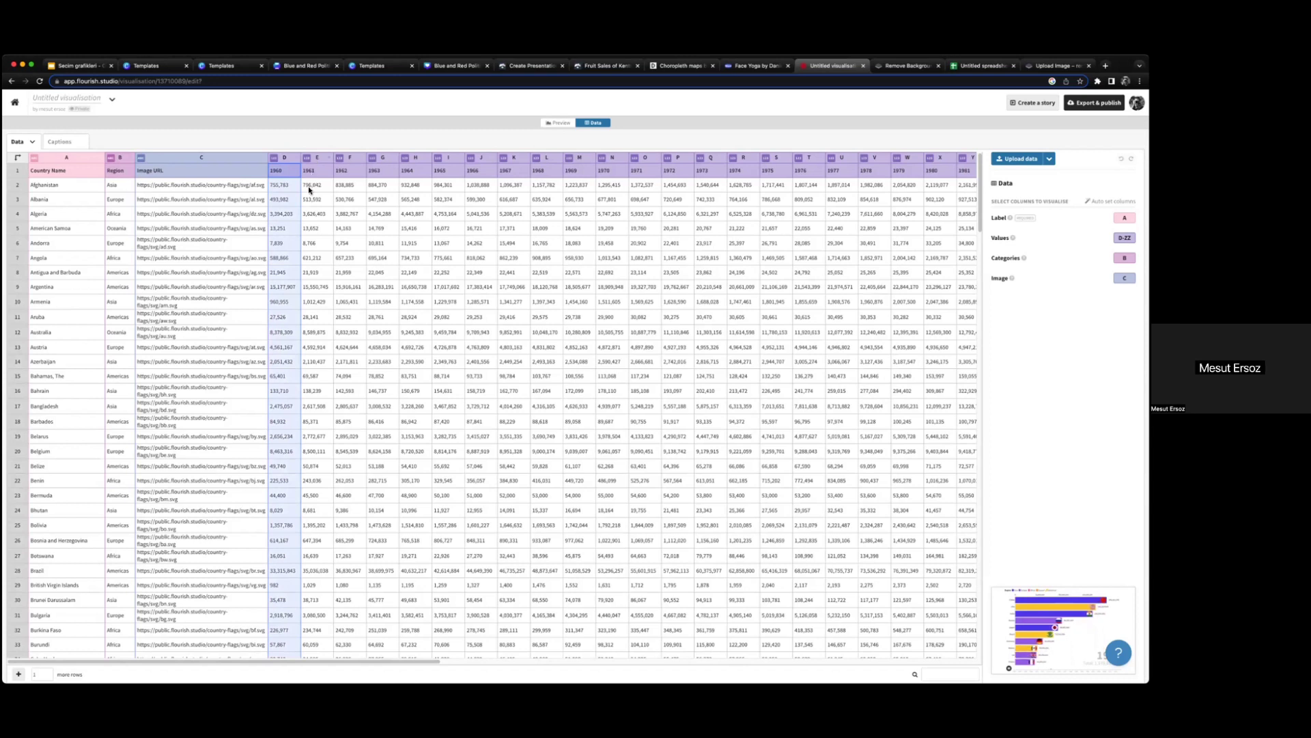
{"action": "left_click", "coordinate": [317, 158]}
{"action": "left_click", "coordinate": [349, 159]}
{"action": "left_click", "coordinate": [382, 159]}
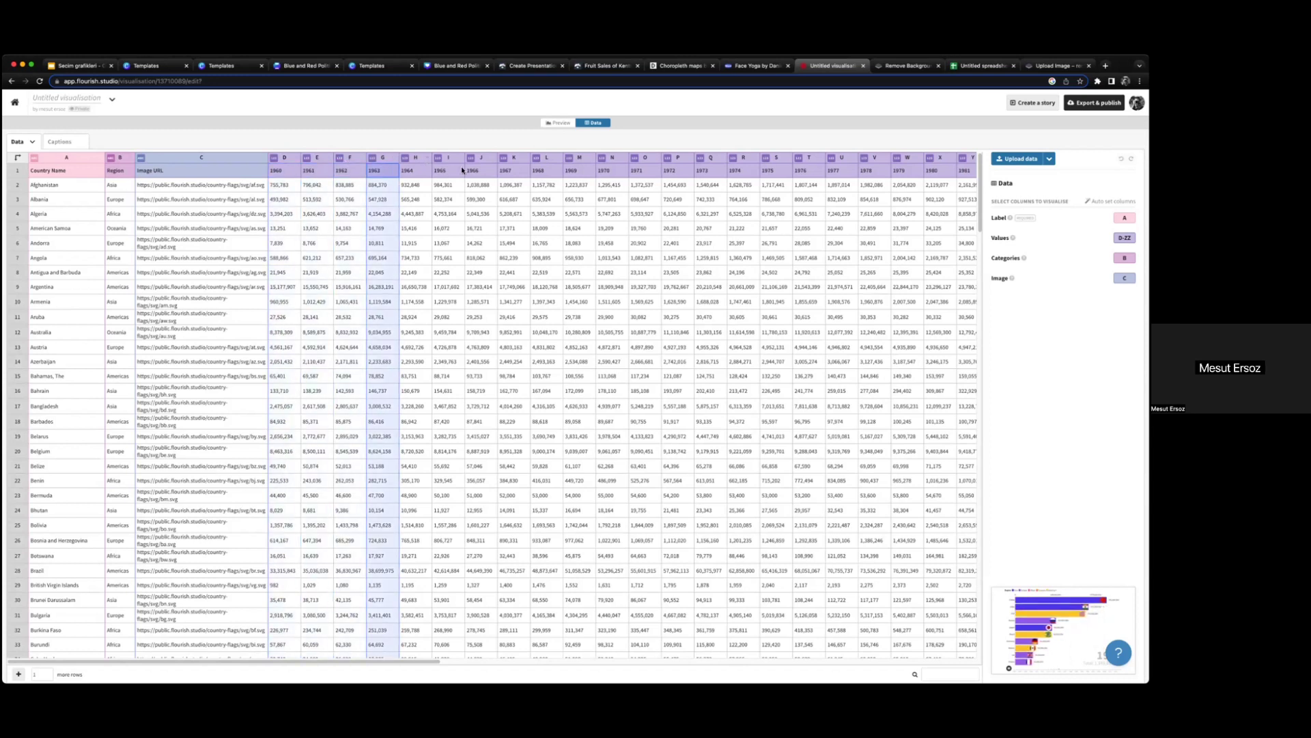
{"action": "left_click", "coordinate": [415, 158]}
{"action": "left_click", "coordinate": [481, 159]}
{"action": "left_click", "coordinate": [513, 158]}
{"action": "left_click", "coordinate": [553, 159]}
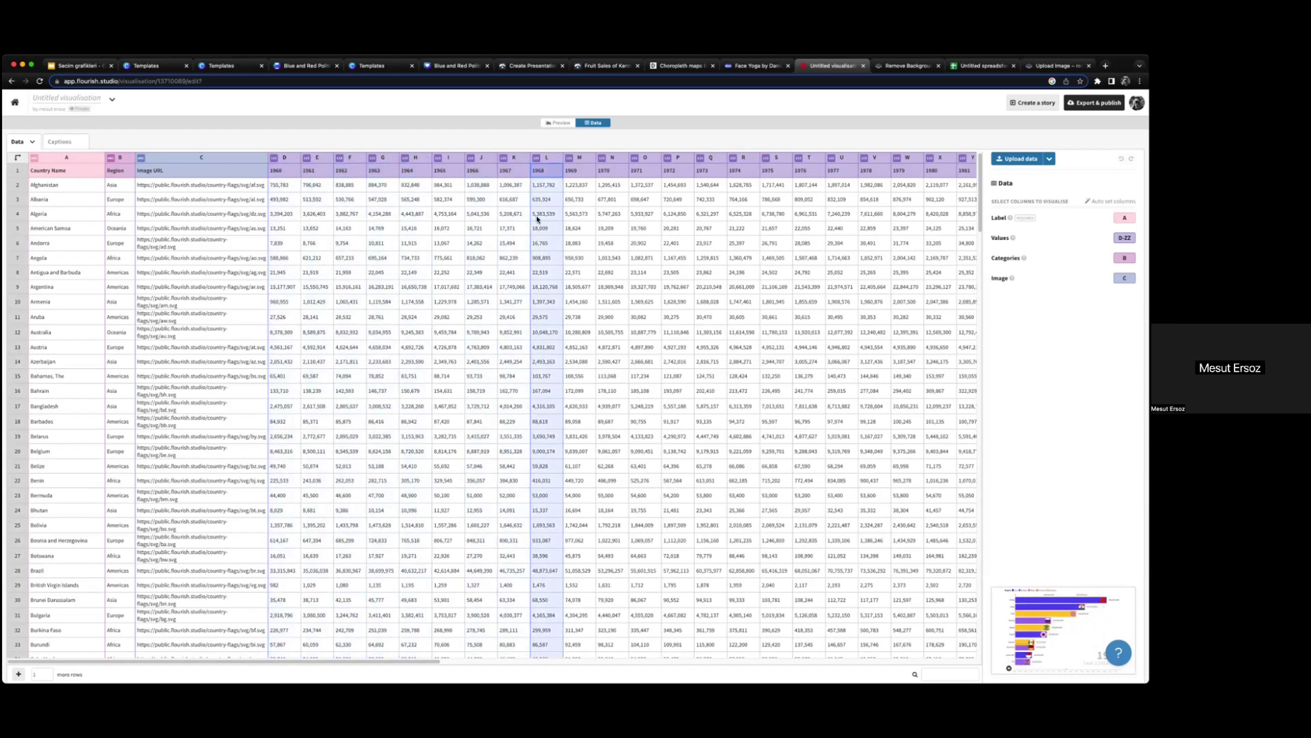
Step: Look across the remaining year columns of the data sheet and return to the animated chart preview
{"action": "left_click_drag", "start_coordinate": [309, 662], "coordinate": [713, 663]}
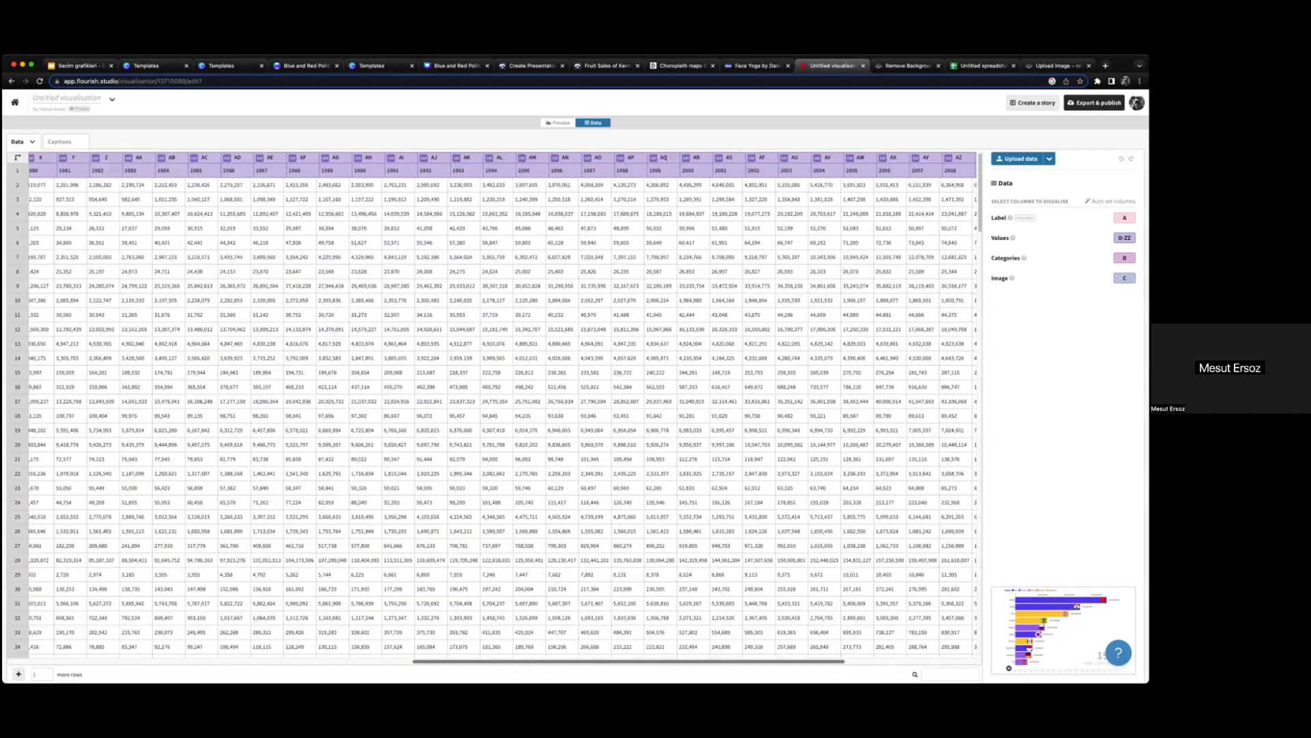
{"action": "left_click_drag", "start_coordinate": [537, 662], "coordinate": [533, 663]}
{"action": "scroll", "coordinate": [340, 638], "scroll_direction": "right", "scroll_amount": 5}
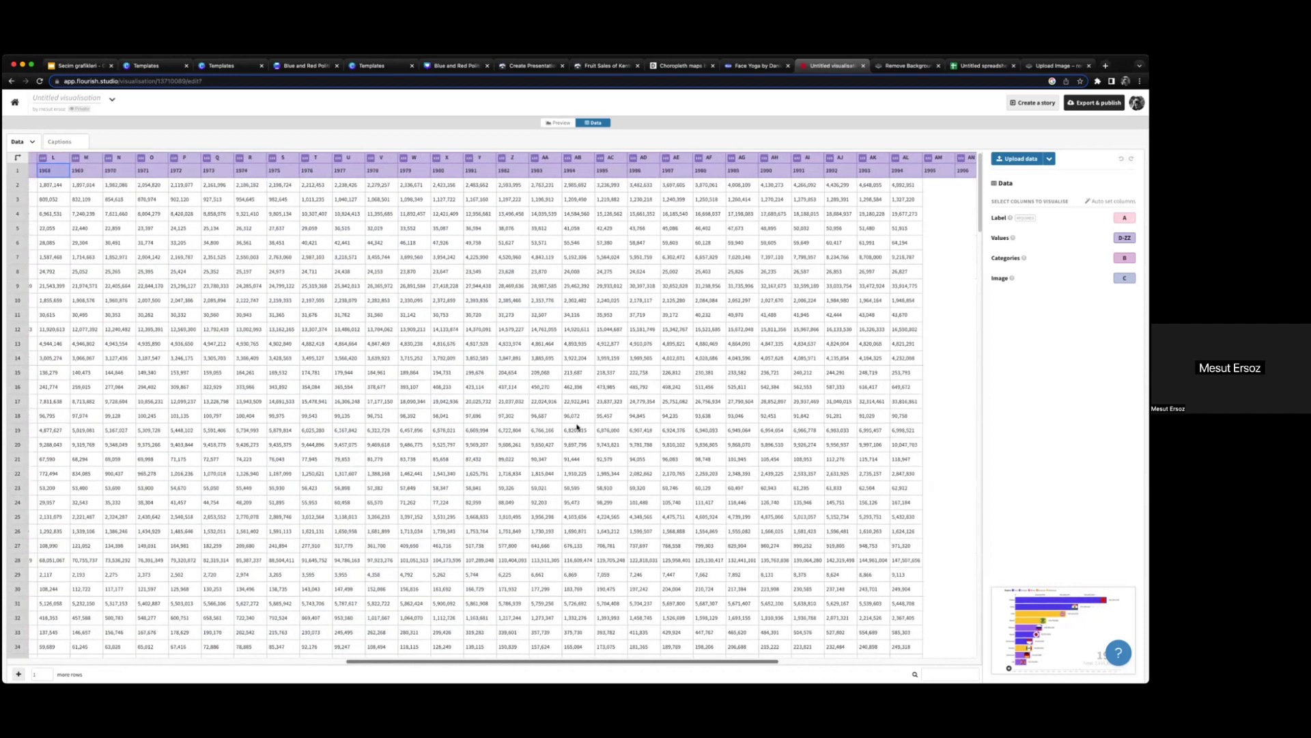
{"action": "scroll", "coordinate": [557, 162], "scroll_direction": "left", "scroll_amount": 10}
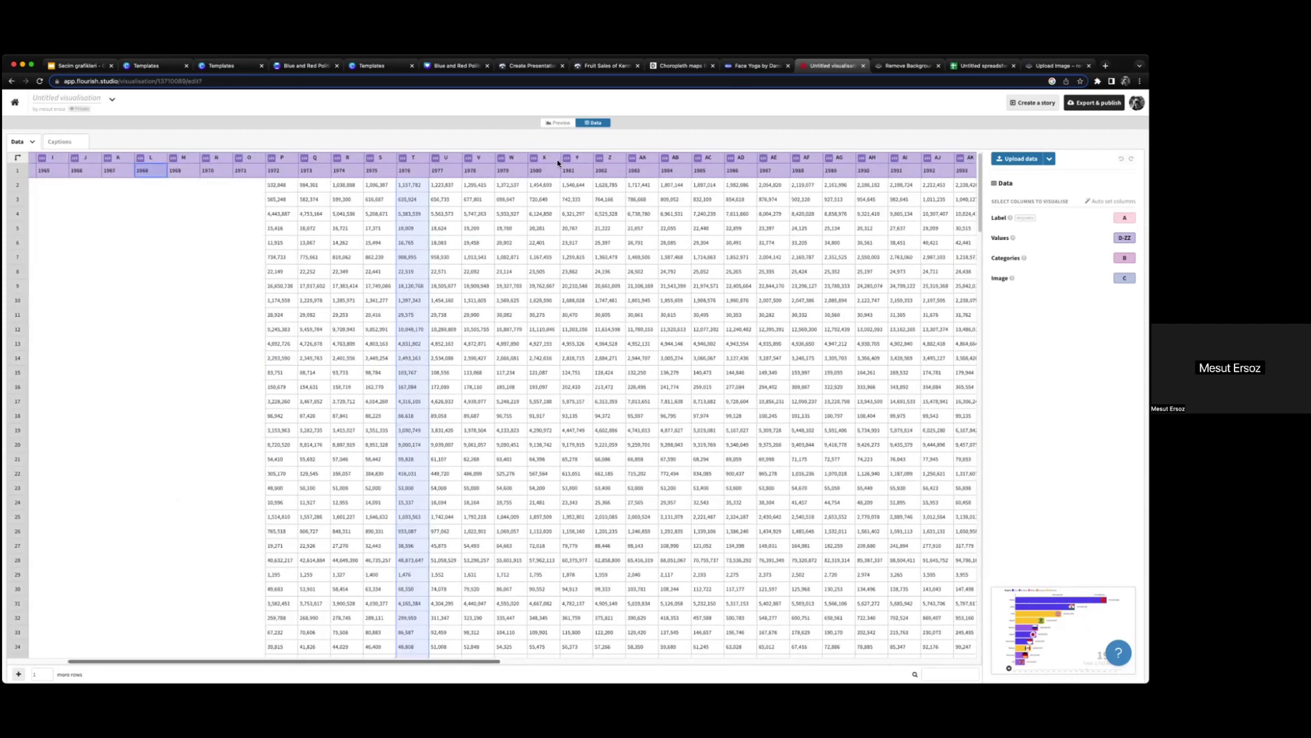
{"action": "scroll", "coordinate": [558, 163], "scroll_direction": "left", "scroll_amount": 3}
{"action": "left_click", "coordinate": [558, 123]}
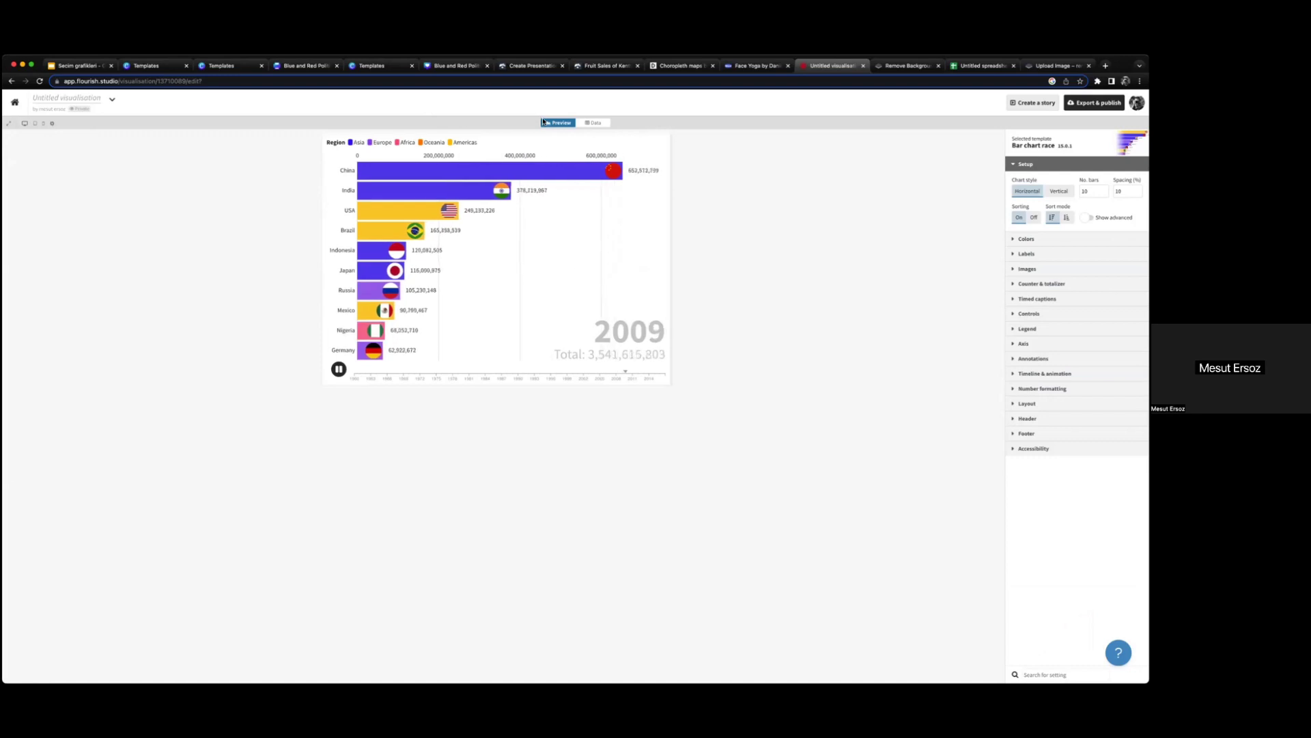
Step: Switch to the Secim grafikleri presentation and open the Twitter link on the Araçlar slide
{"action": "left_click", "coordinate": [77, 66]}
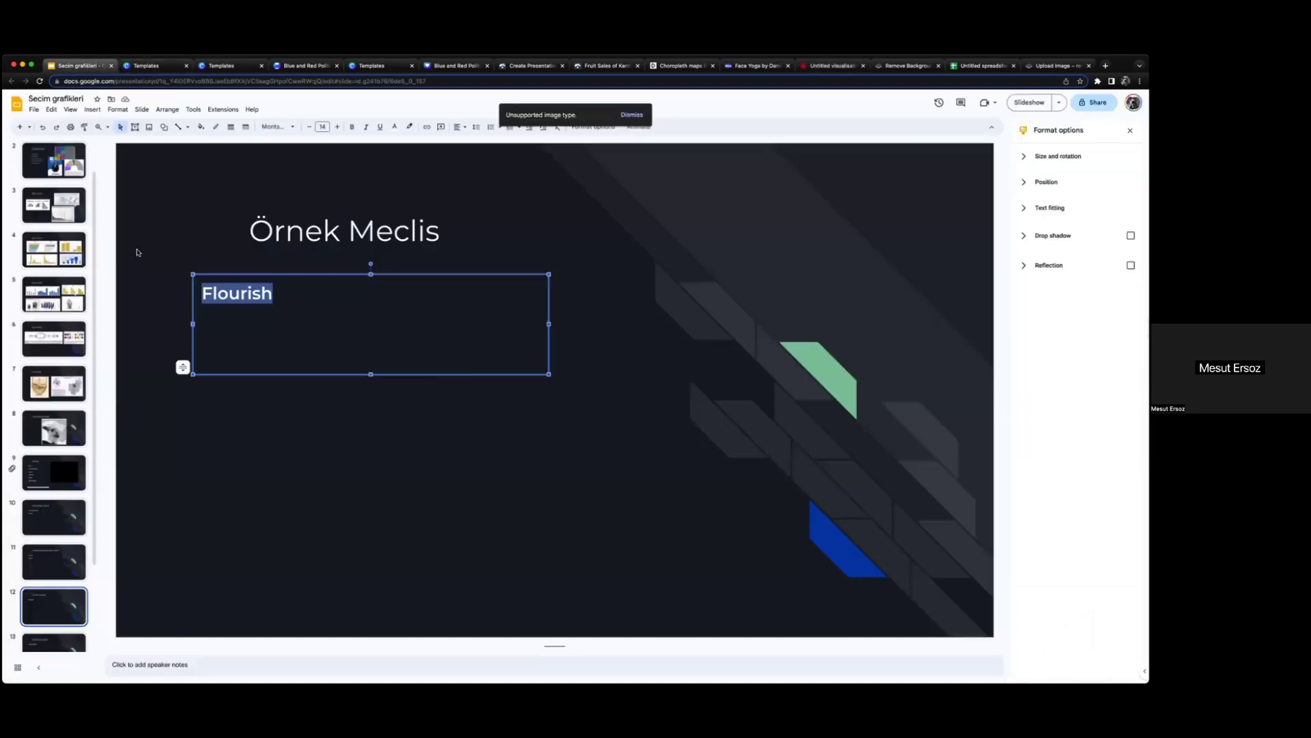
{"action": "left_click", "coordinate": [50, 471]}
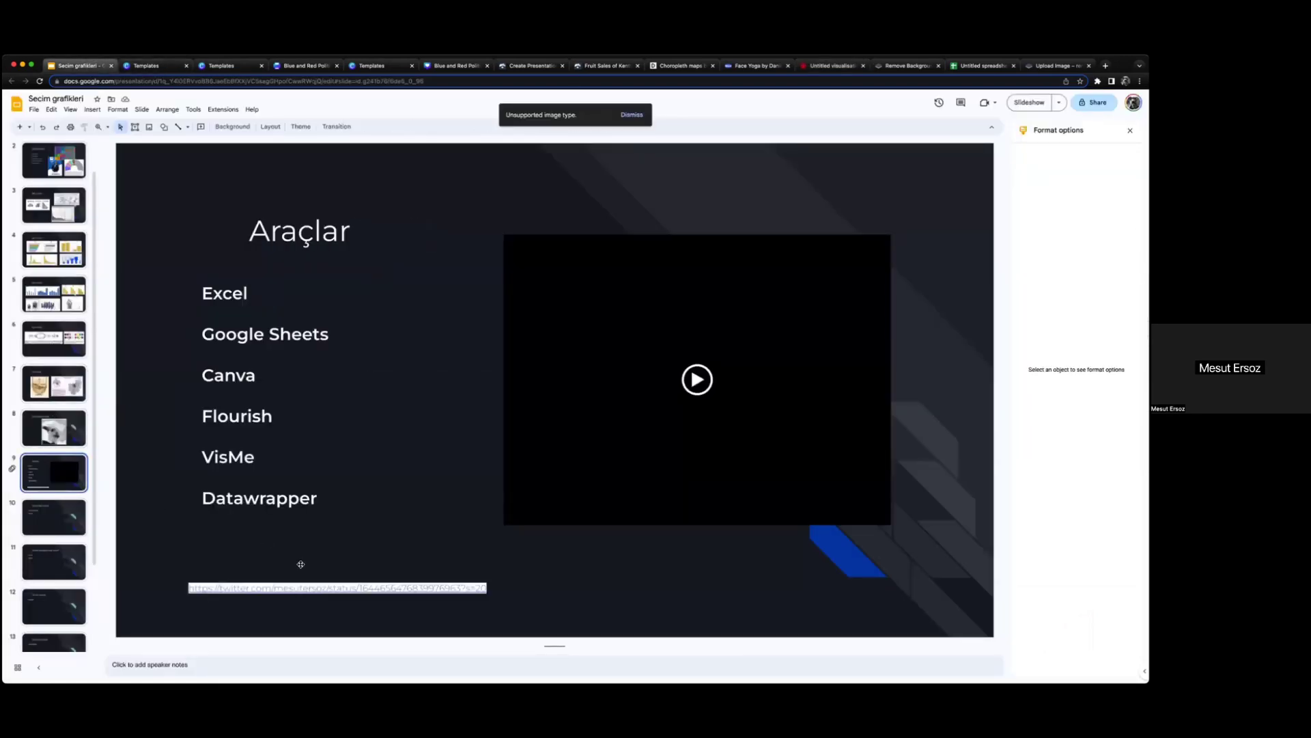
{"action": "left_click", "coordinate": [294, 585]}
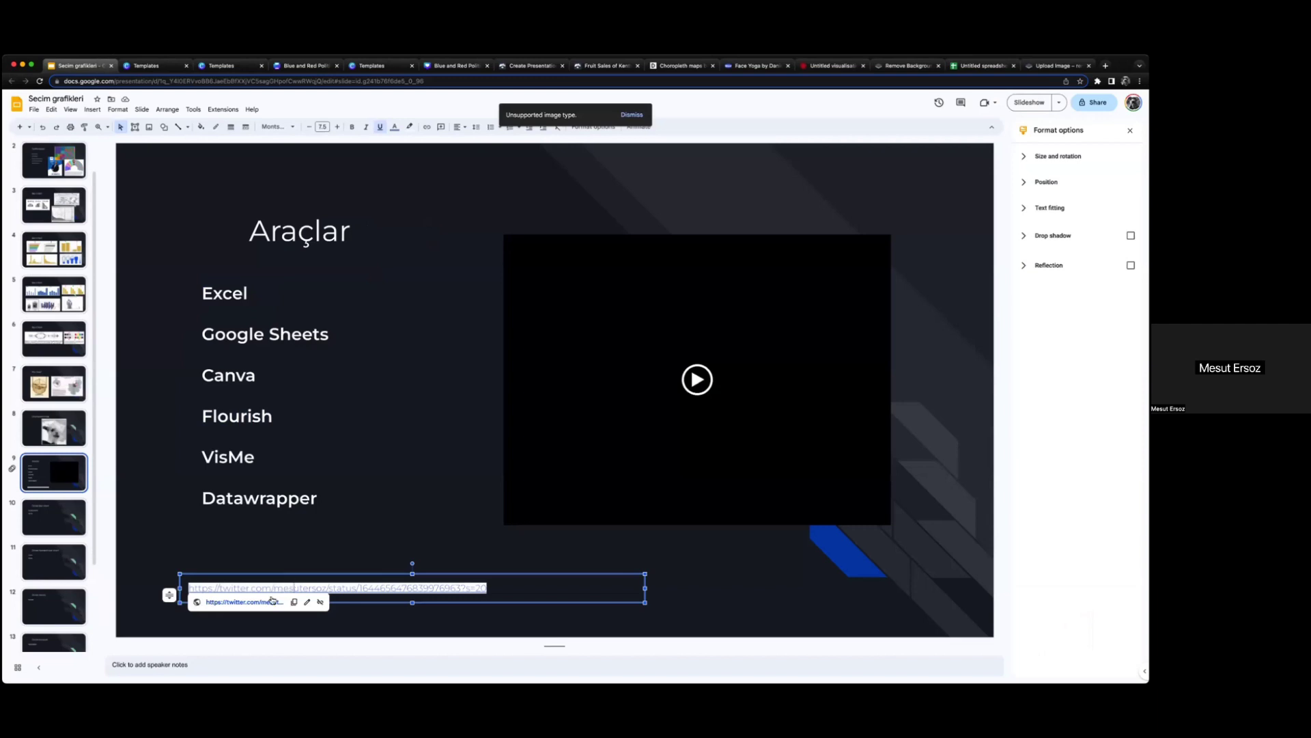
{"action": "left_click", "coordinate": [272, 601]}
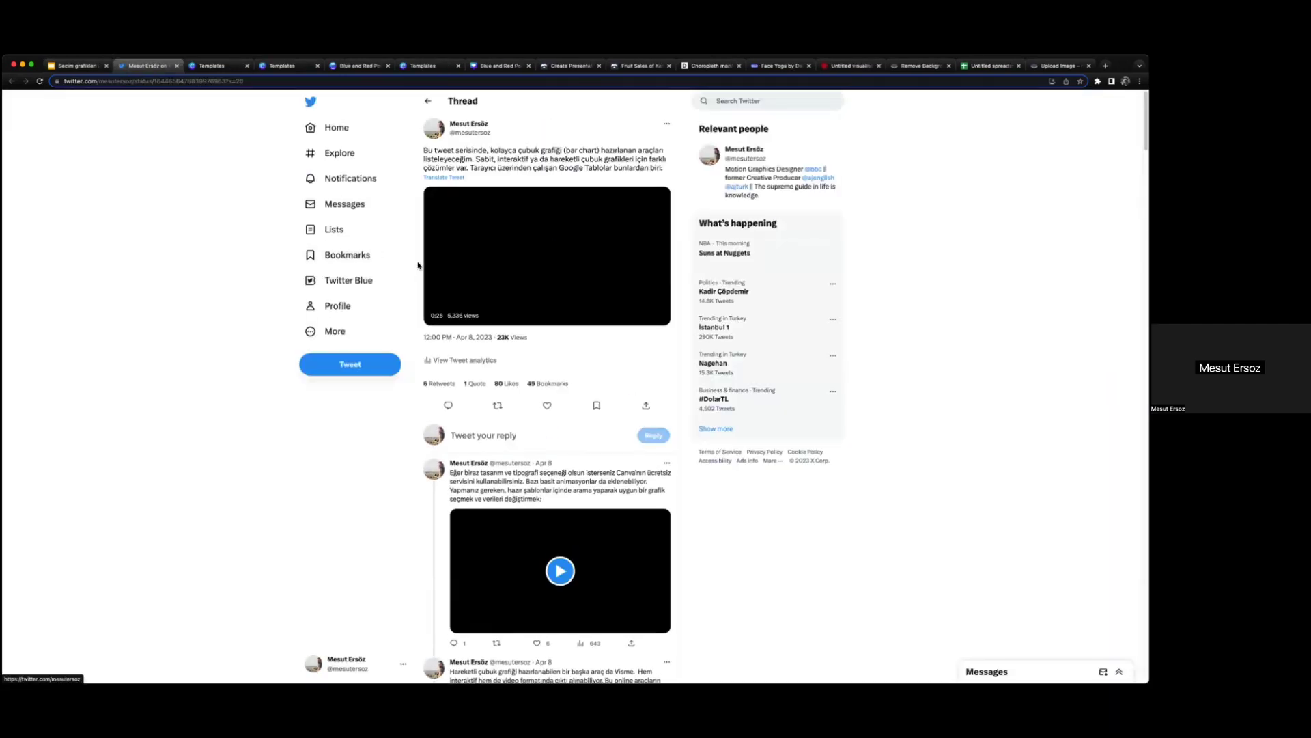
Step: Look through the Twitter thread on bar chart tools, down to its end and back up to the quoted Bar Chart Race tweet
{"action": "scroll", "coordinate": [419, 266], "scroll_direction": "down", "scroll_amount": 10}
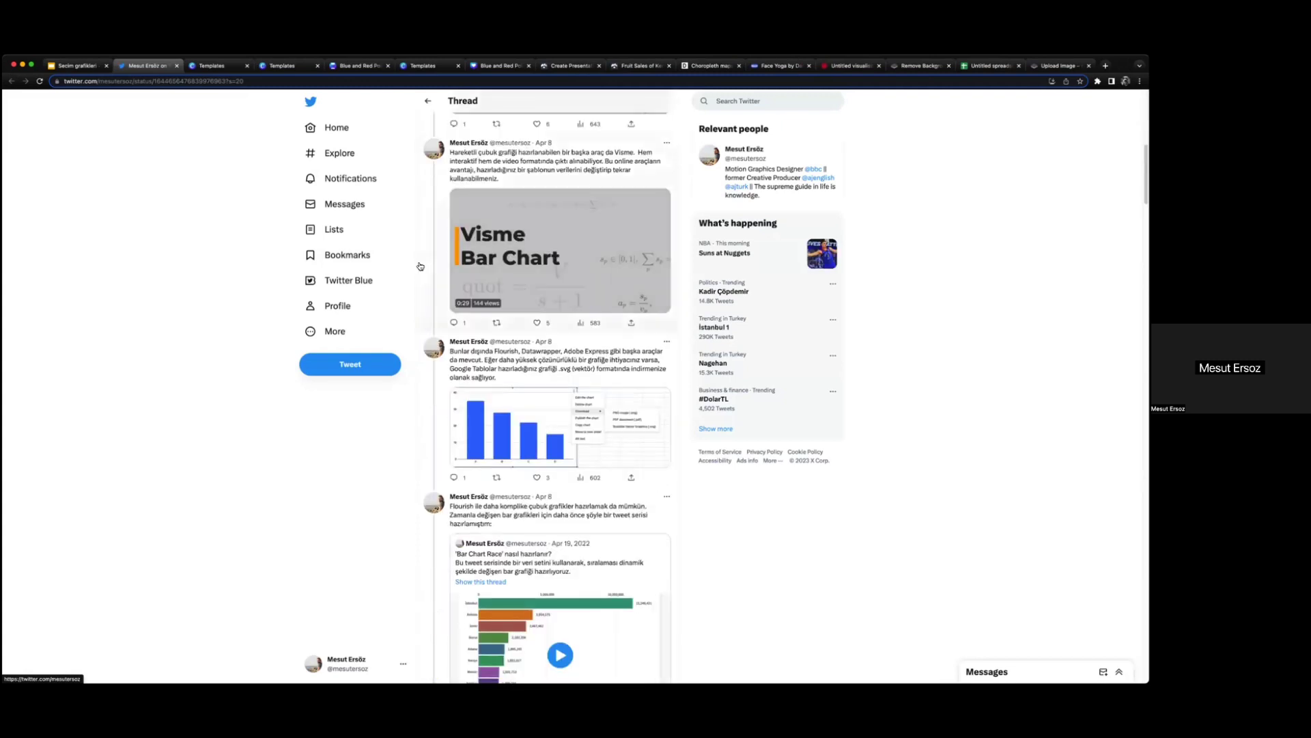
{"action": "scroll", "coordinate": [420, 267], "scroll_direction": "down", "scroll_amount": 10}
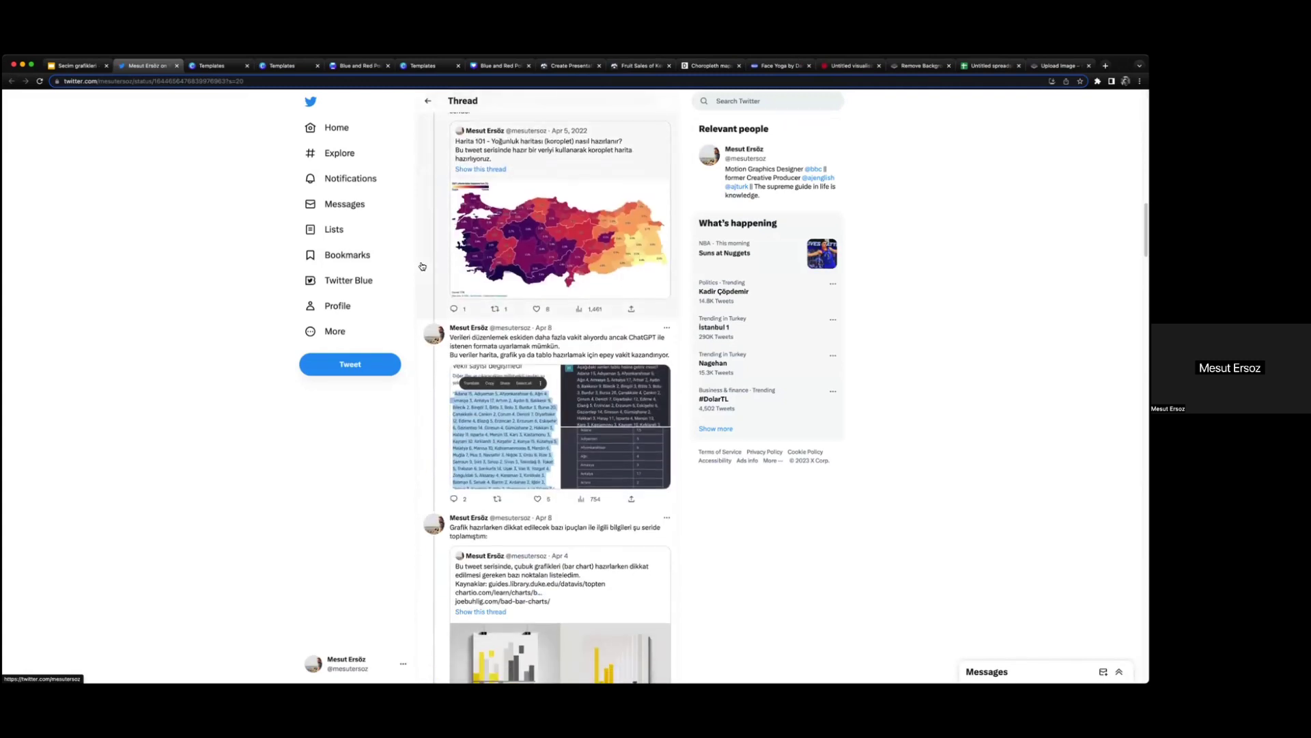
{"action": "scroll", "coordinate": [422, 267], "scroll_direction": "down", "scroll_amount": 10}
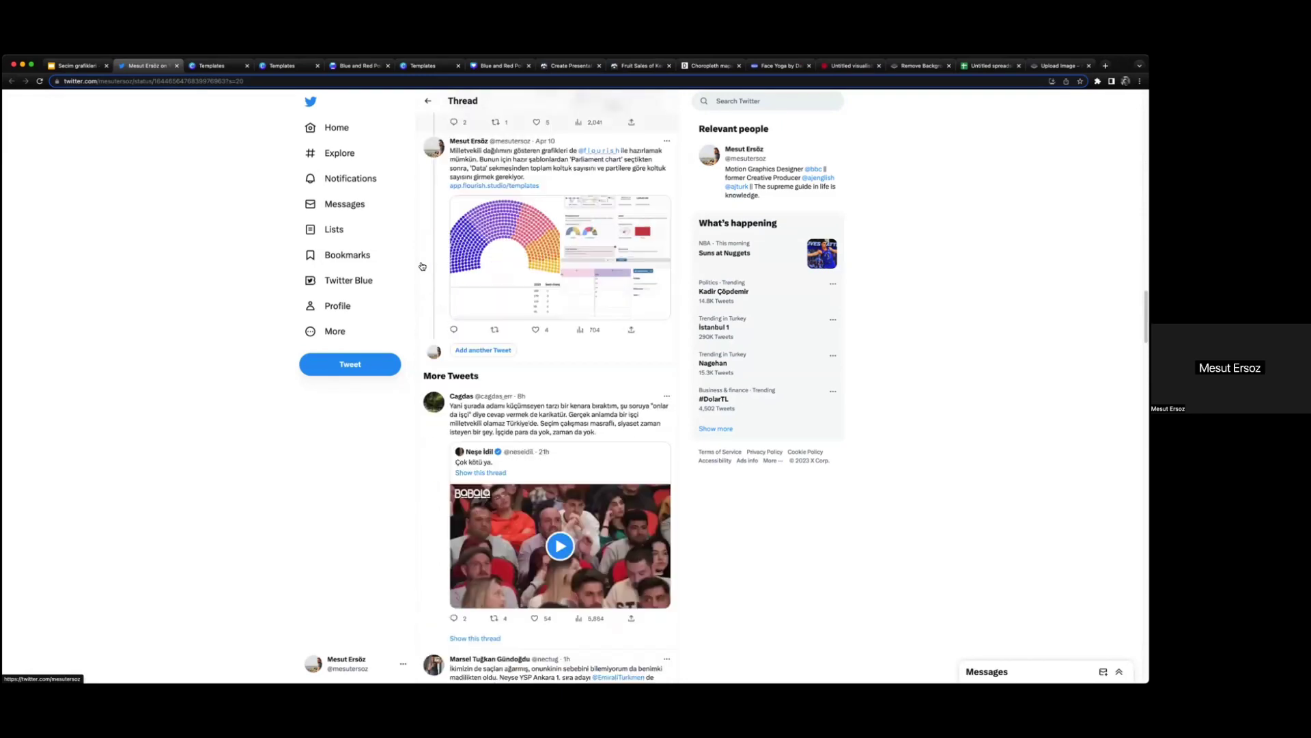
{"action": "scroll", "coordinate": [422, 267], "scroll_direction": "down", "scroll_amount": 5}
{"action": "scroll", "coordinate": [520, 283], "scroll_direction": "up", "scroll_amount": 10}
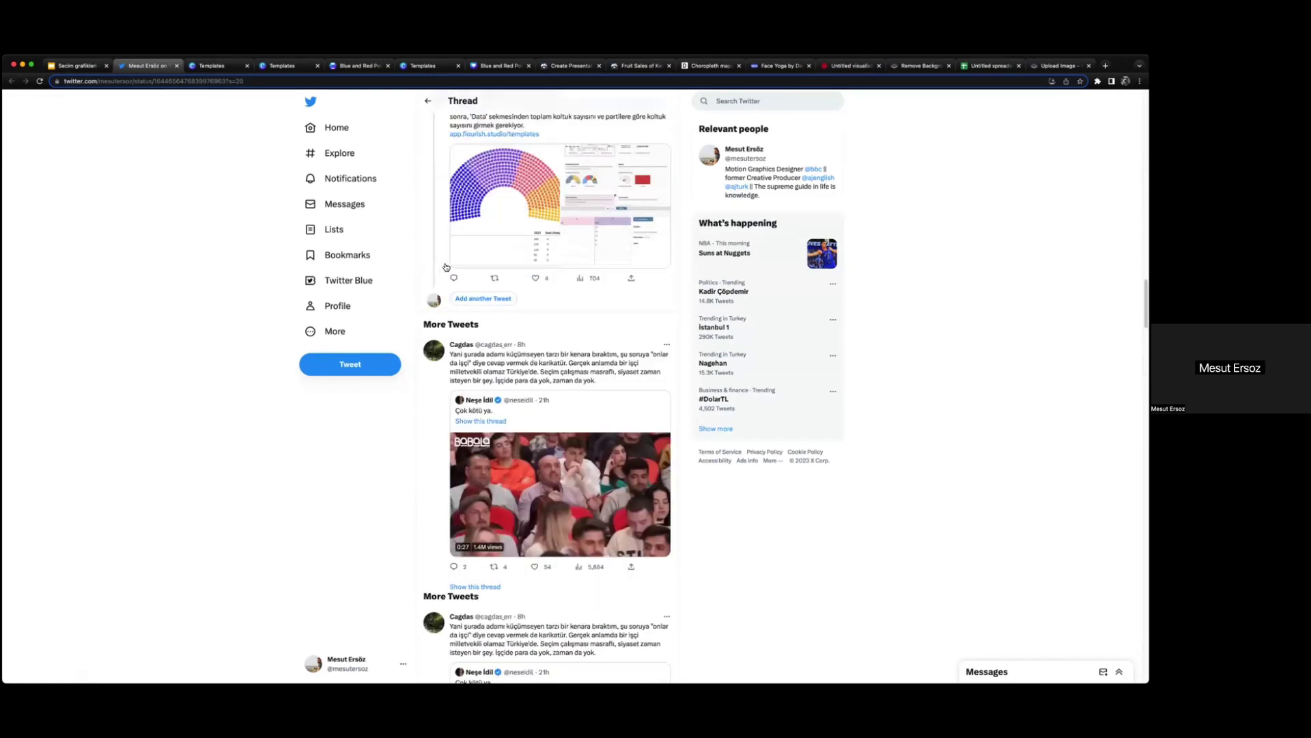
{"action": "scroll", "coordinate": [520, 283], "scroll_direction": "up", "scroll_amount": 8}
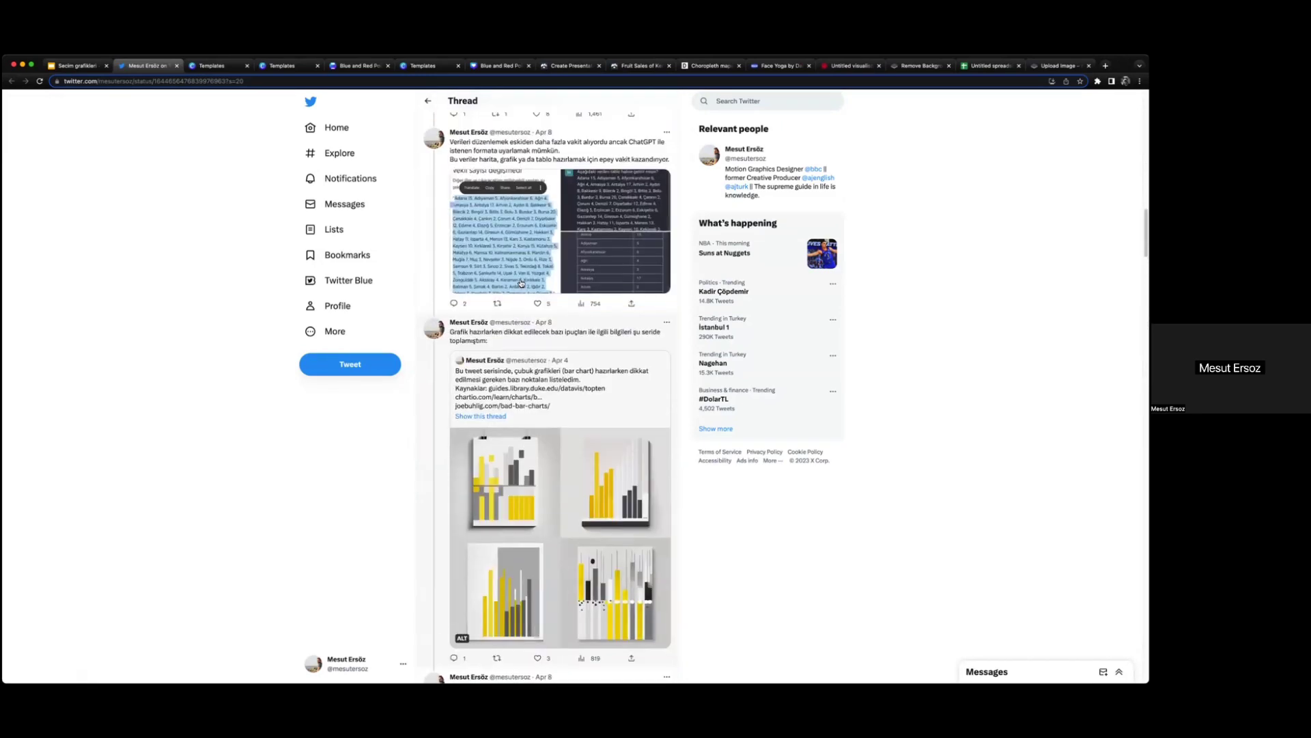
{"action": "scroll", "coordinate": [520, 275], "scroll_direction": "up", "scroll_amount": 7}
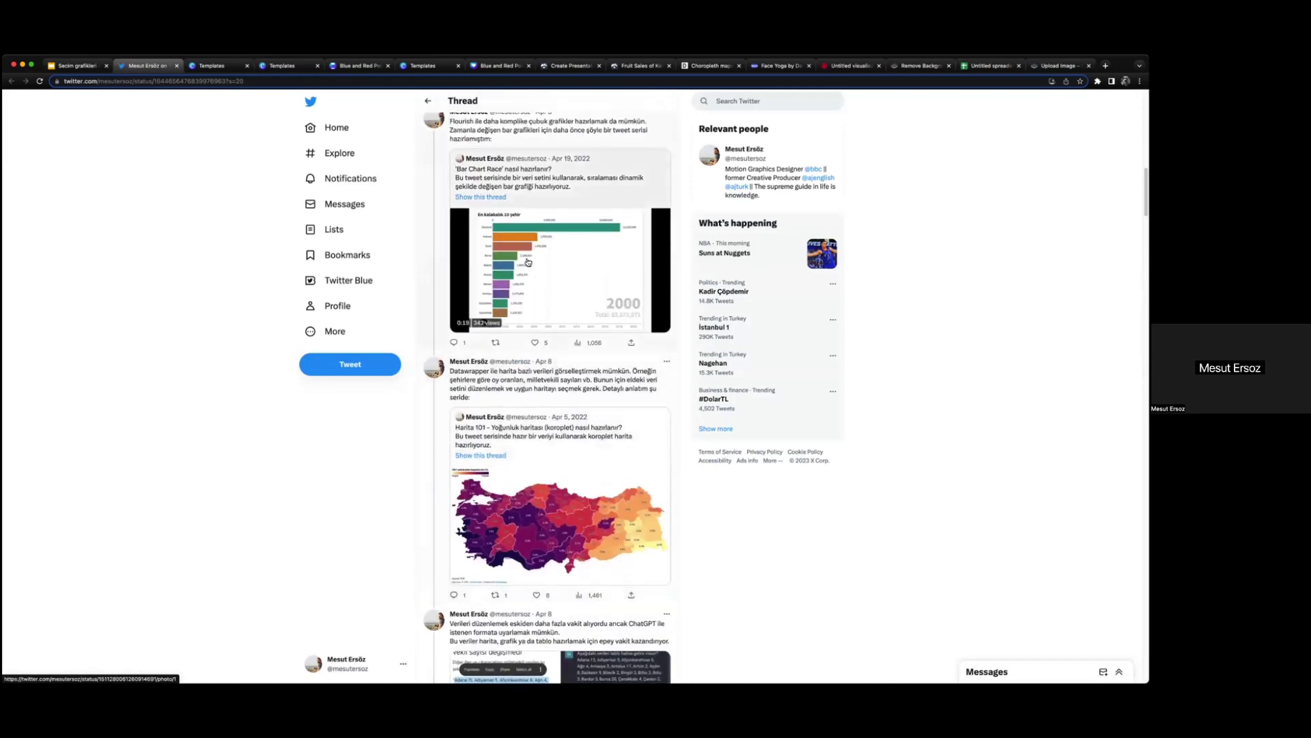
Step: Open the quoted Bar Chart Race thread and enlarge its image of province populations by year, 2000-2021
{"action": "left_click", "coordinate": [493, 284]}
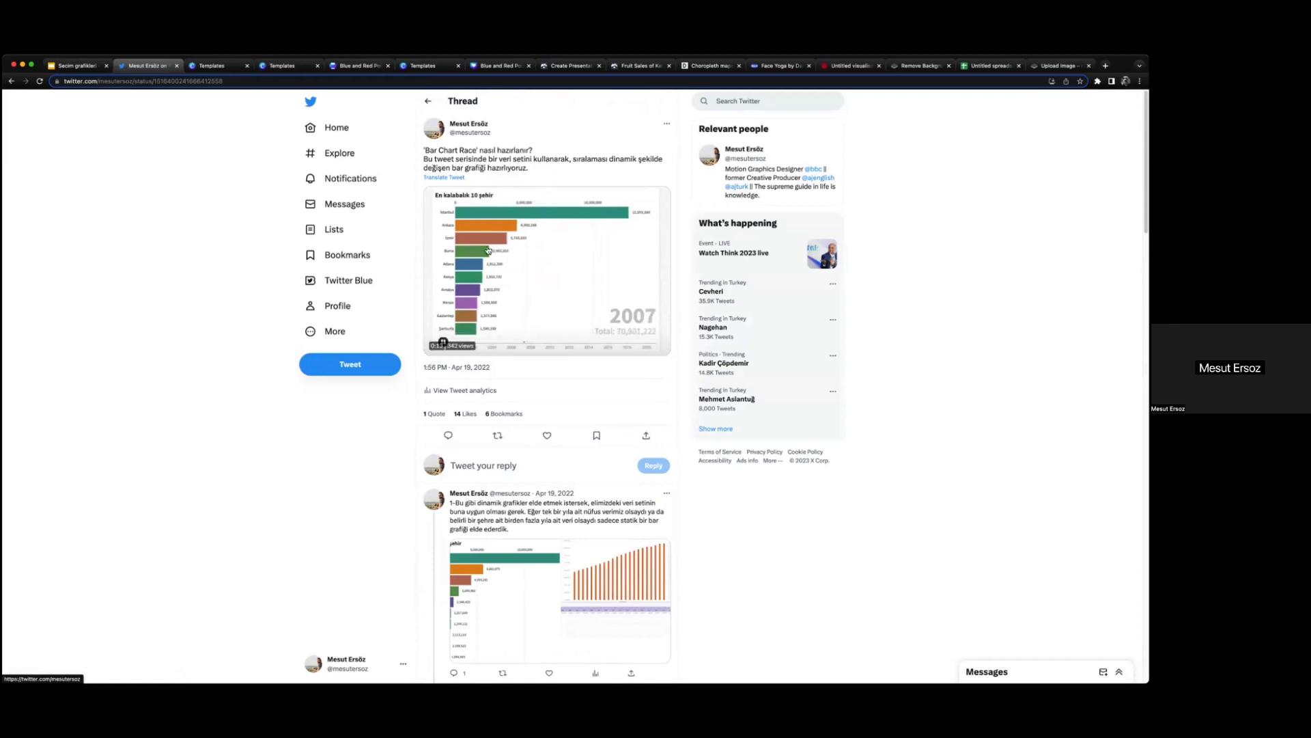
{"action": "scroll", "coordinate": [532, 379], "scroll_direction": "down", "scroll_amount": 1}
{"action": "scroll", "coordinate": [532, 379], "scroll_direction": "down", "scroll_amount": 4}
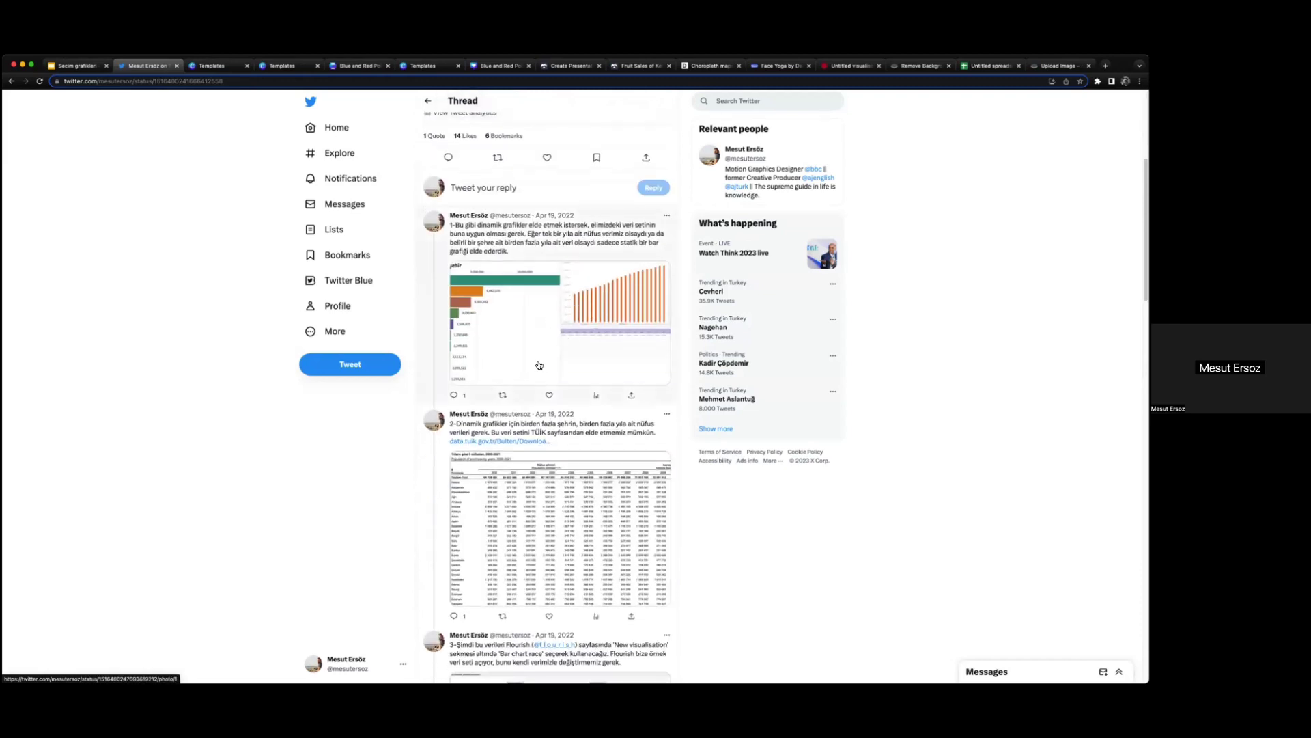
{"action": "left_click", "coordinate": [627, 429]}
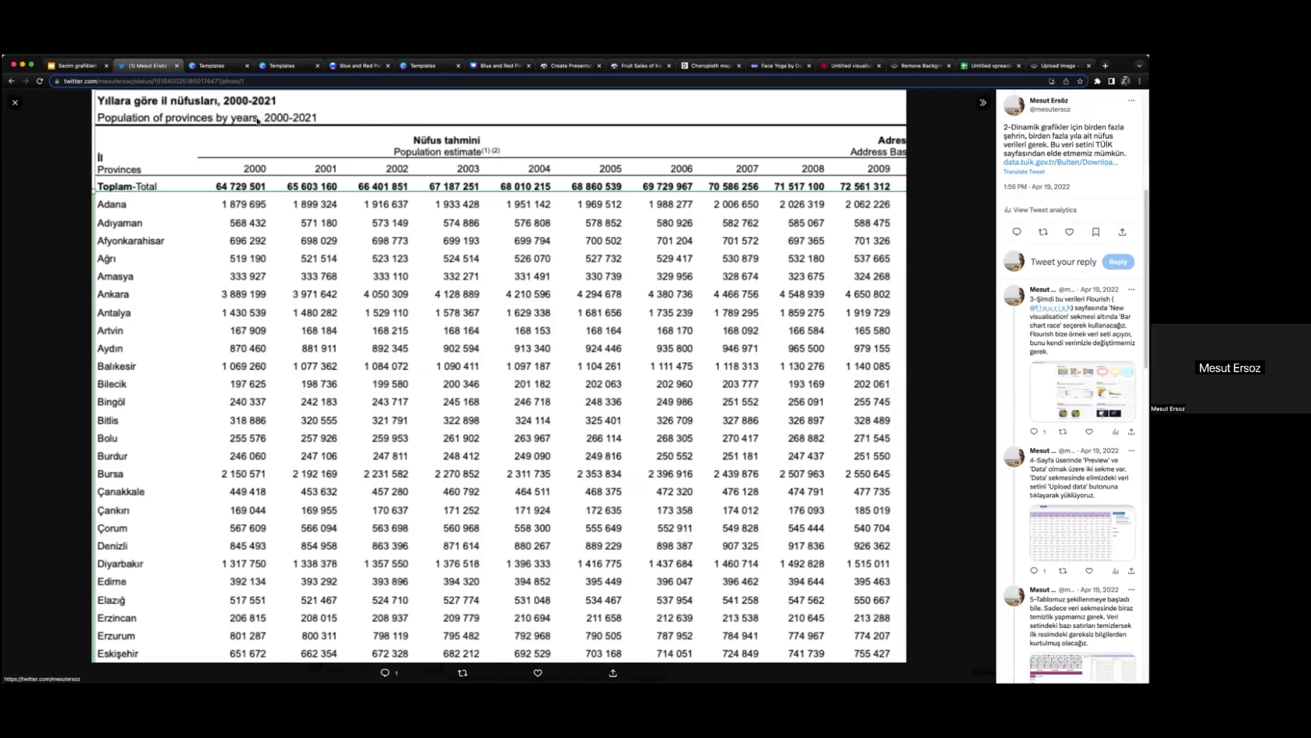
Step: Switch back to the Flourish bar chart race data and select Afghanistan's values from 1961 to 1967
{"action": "left_click", "coordinate": [850, 66]}
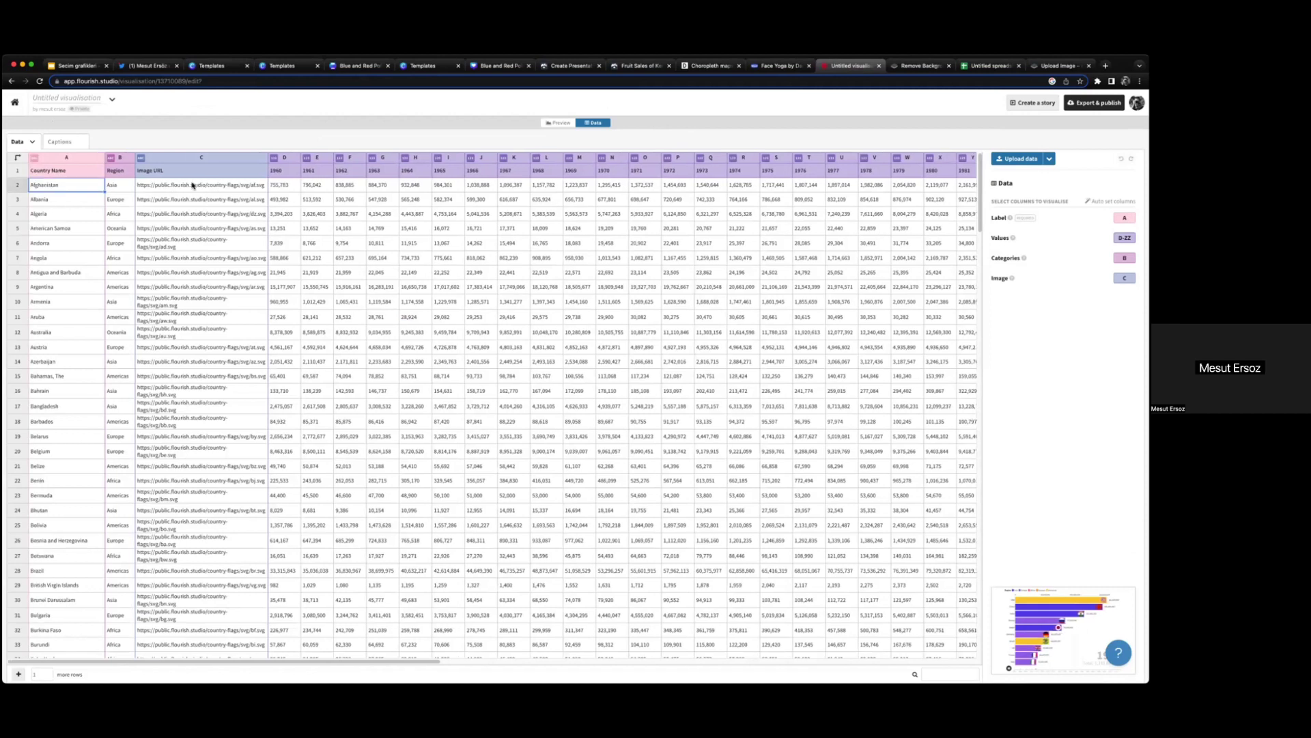
{"action": "left_click", "coordinate": [226, 183]}
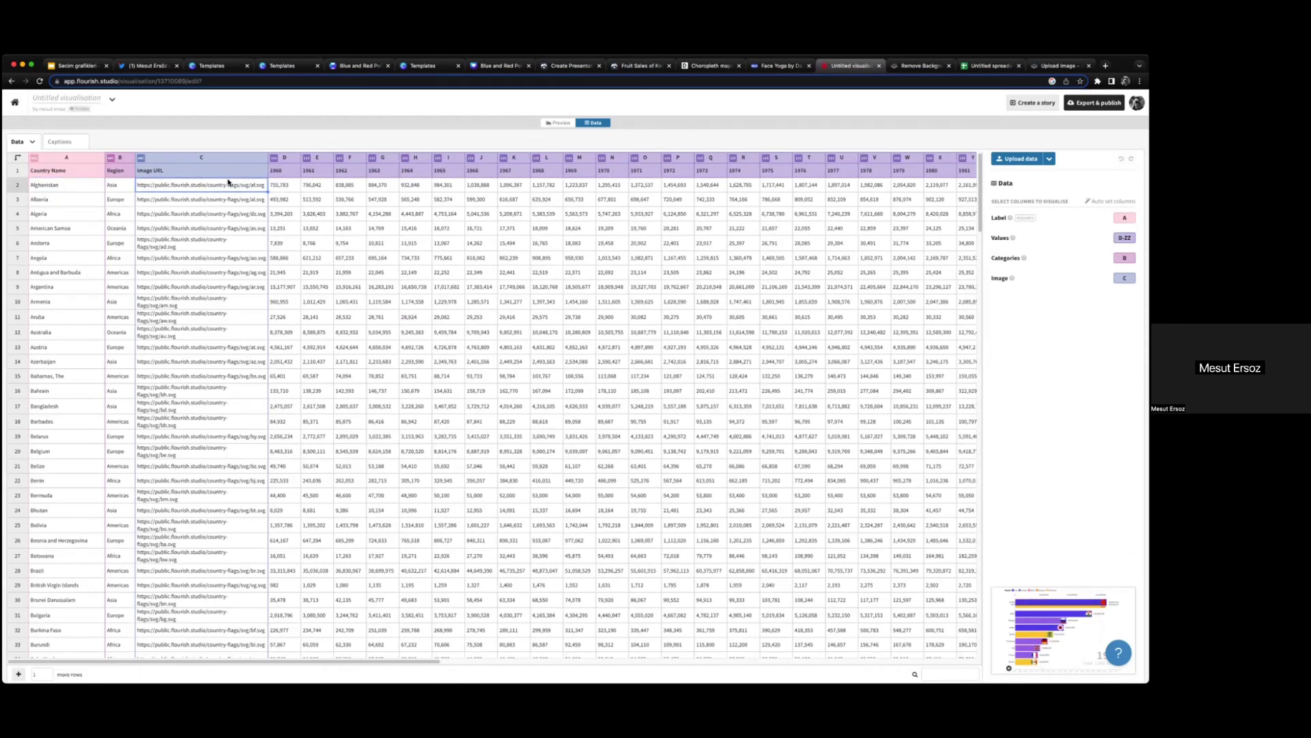
{"action": "left_click", "coordinate": [293, 184]}
{"action": "left_click", "coordinate": [329, 184]}
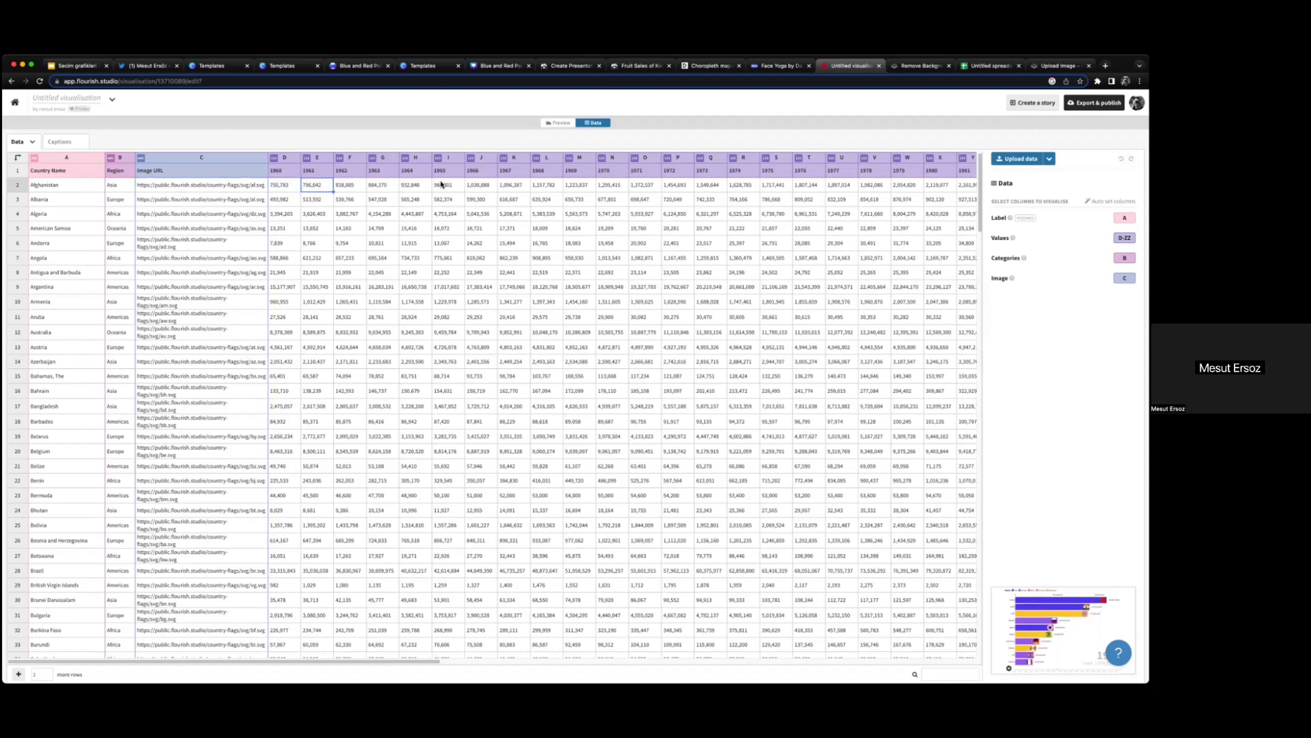
{"action": "left_click_drag", "start_coordinate": [441, 185], "coordinate": [522, 184]}
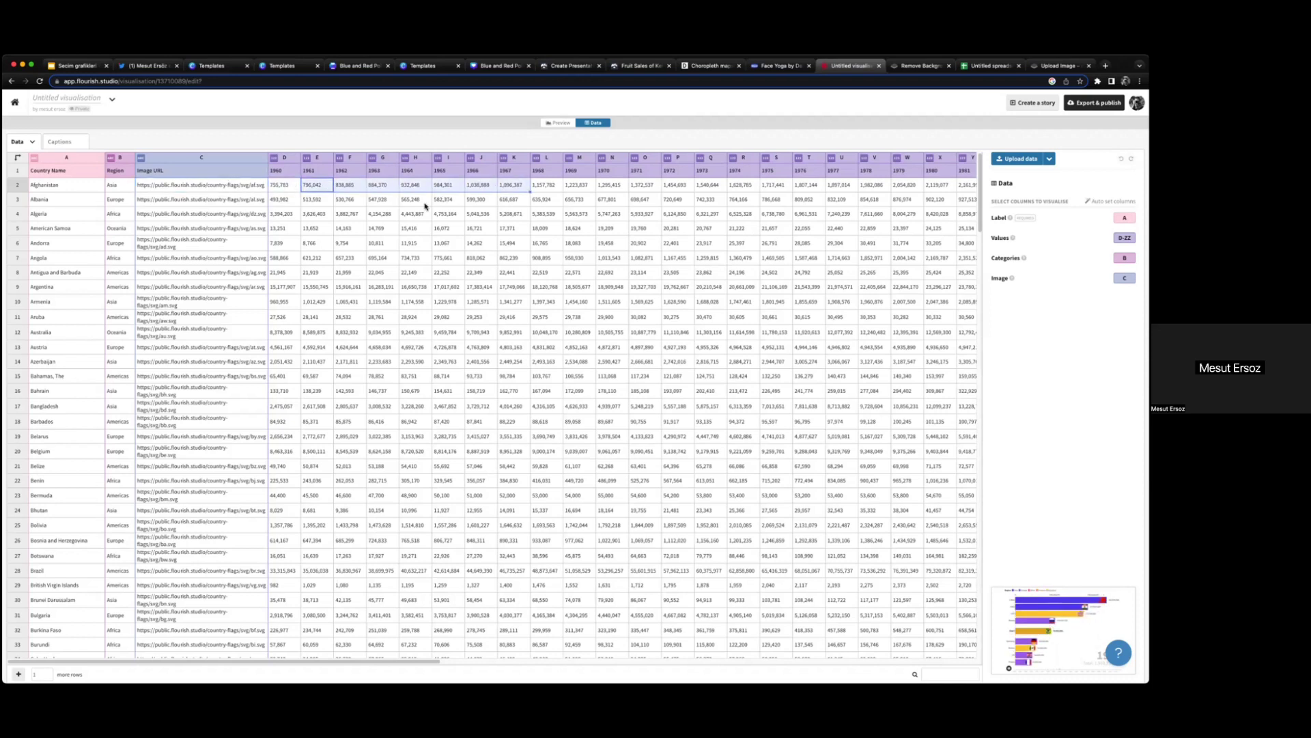
Step: Preview the bar chart race, switch to the Secim grafikleri presentation and go through the example slides to Örnek Meclis
{"action": "left_click", "coordinate": [560, 122]}
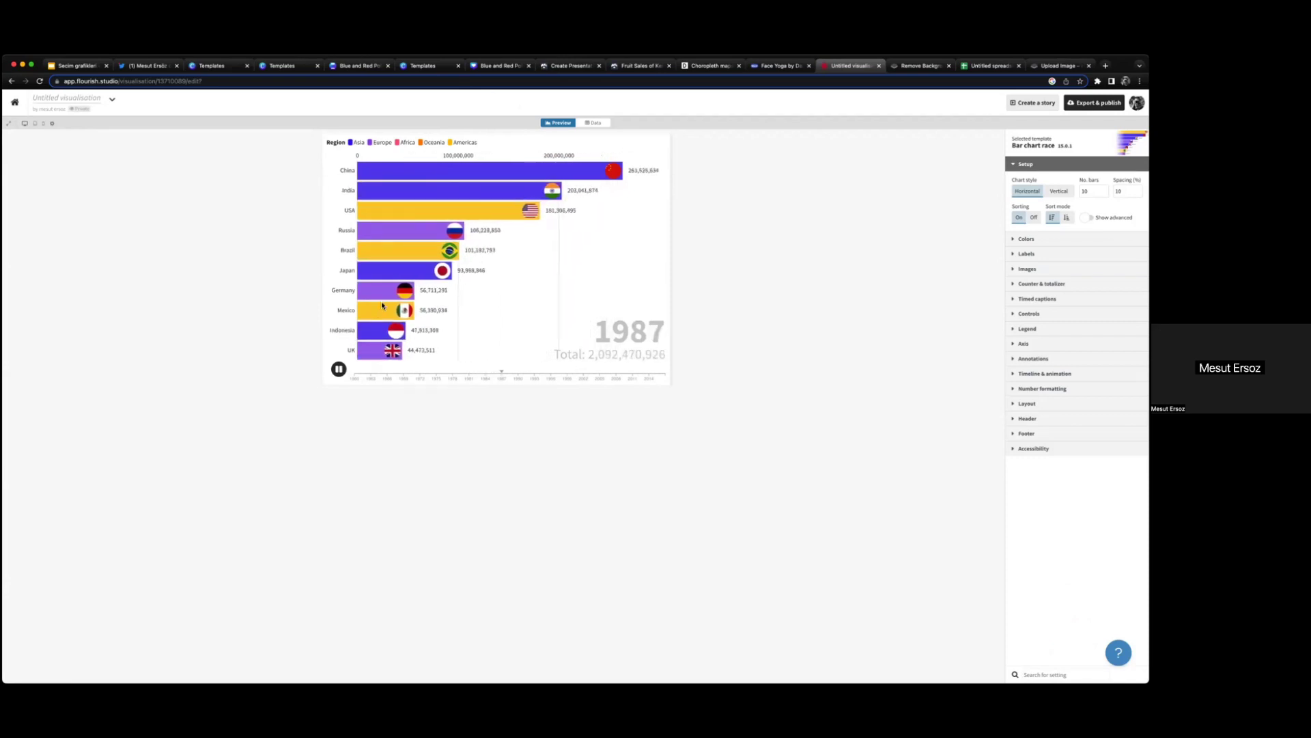
{"action": "left_click", "coordinate": [72, 66]}
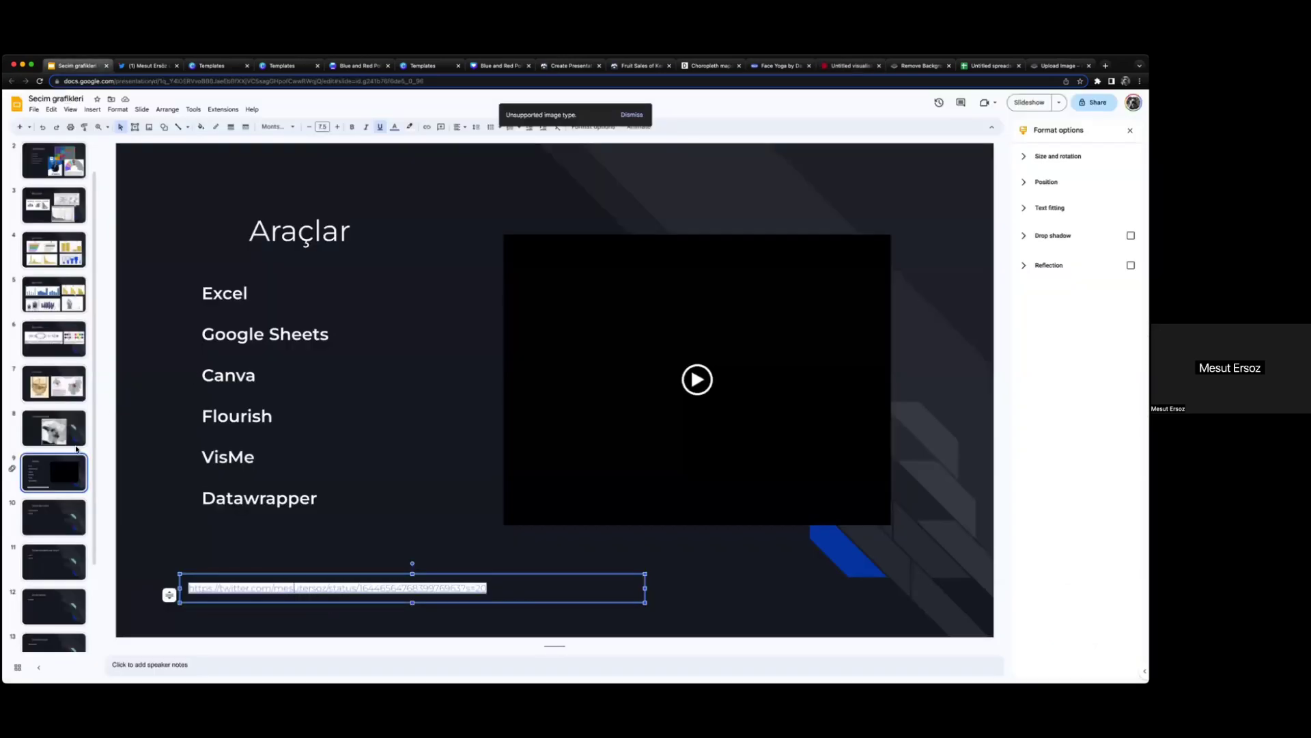
{"action": "left_click", "coordinate": [64, 517]}
{"action": "left_click", "coordinate": [60, 556]}
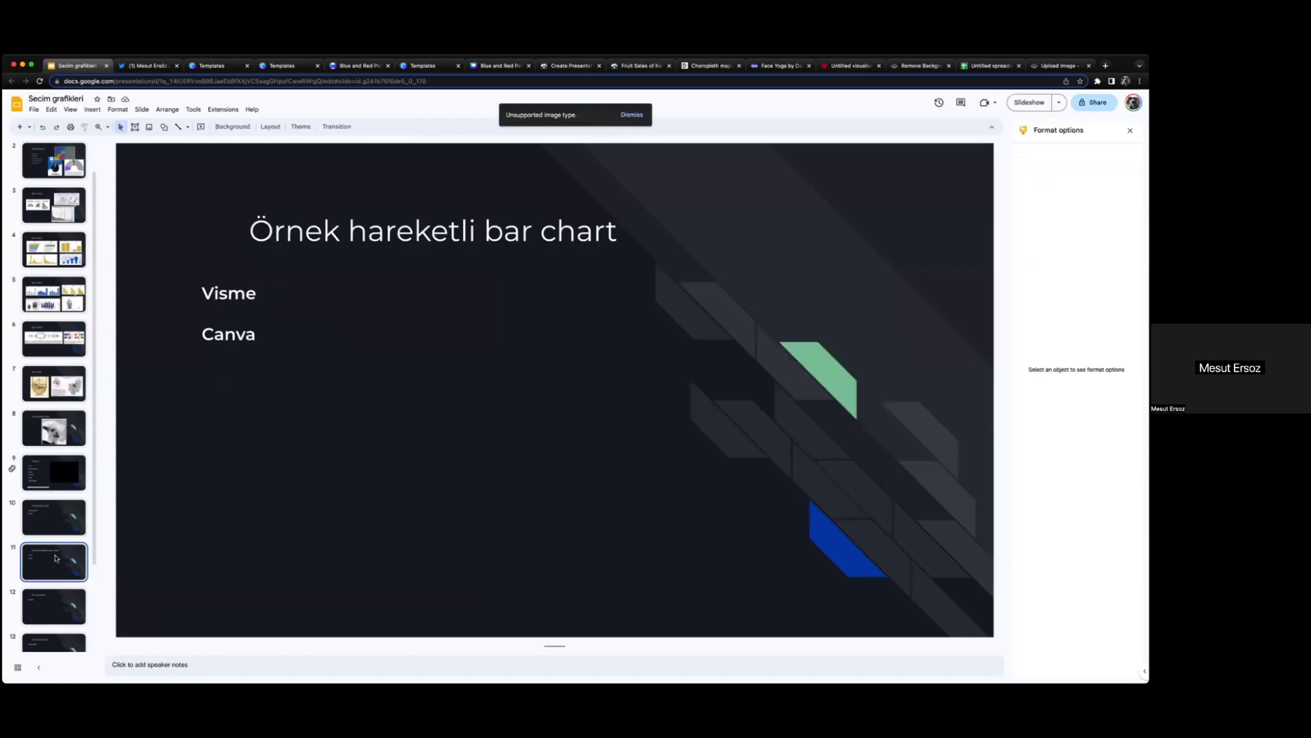
{"action": "key", "text": "Down"}
{"action": "left_click", "coordinate": [244, 294]}
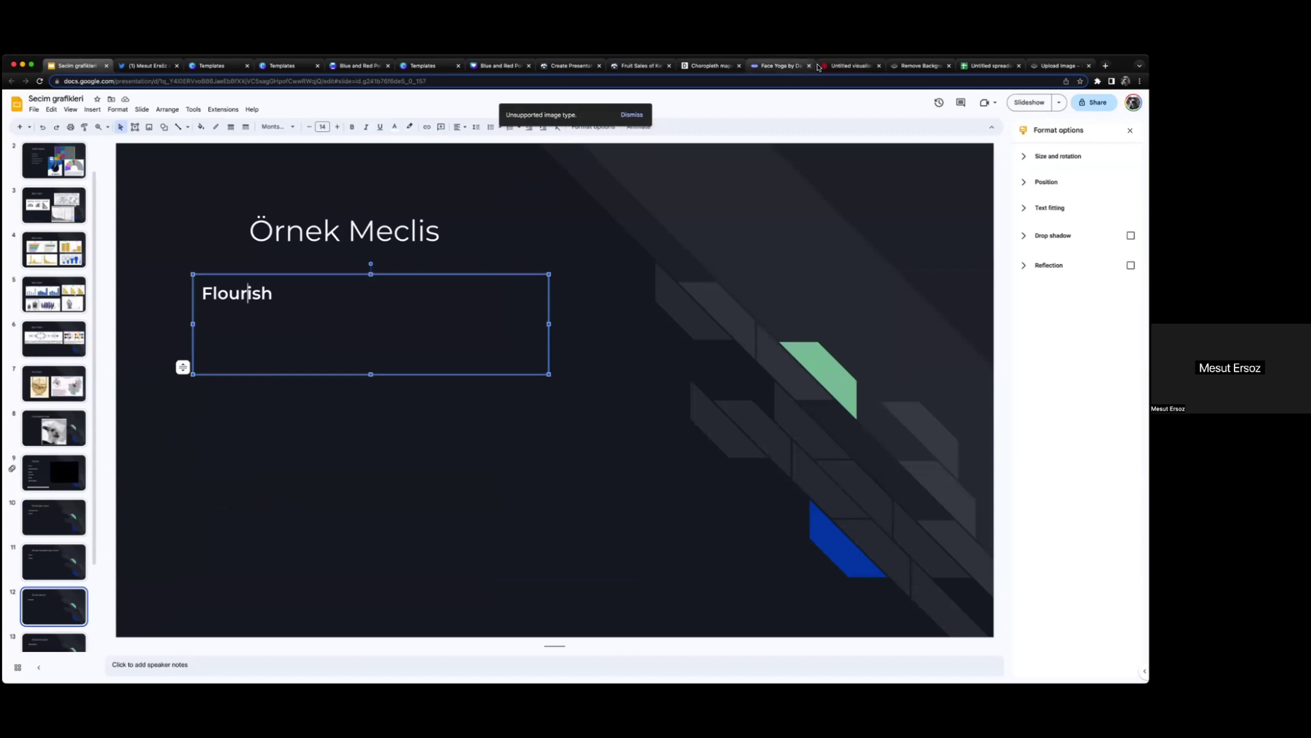
Step: Switch back to Flourish, open the template gallery and look through the chart, projection map, scatter and 3D map templates
{"action": "left_click", "coordinate": [850, 65]}
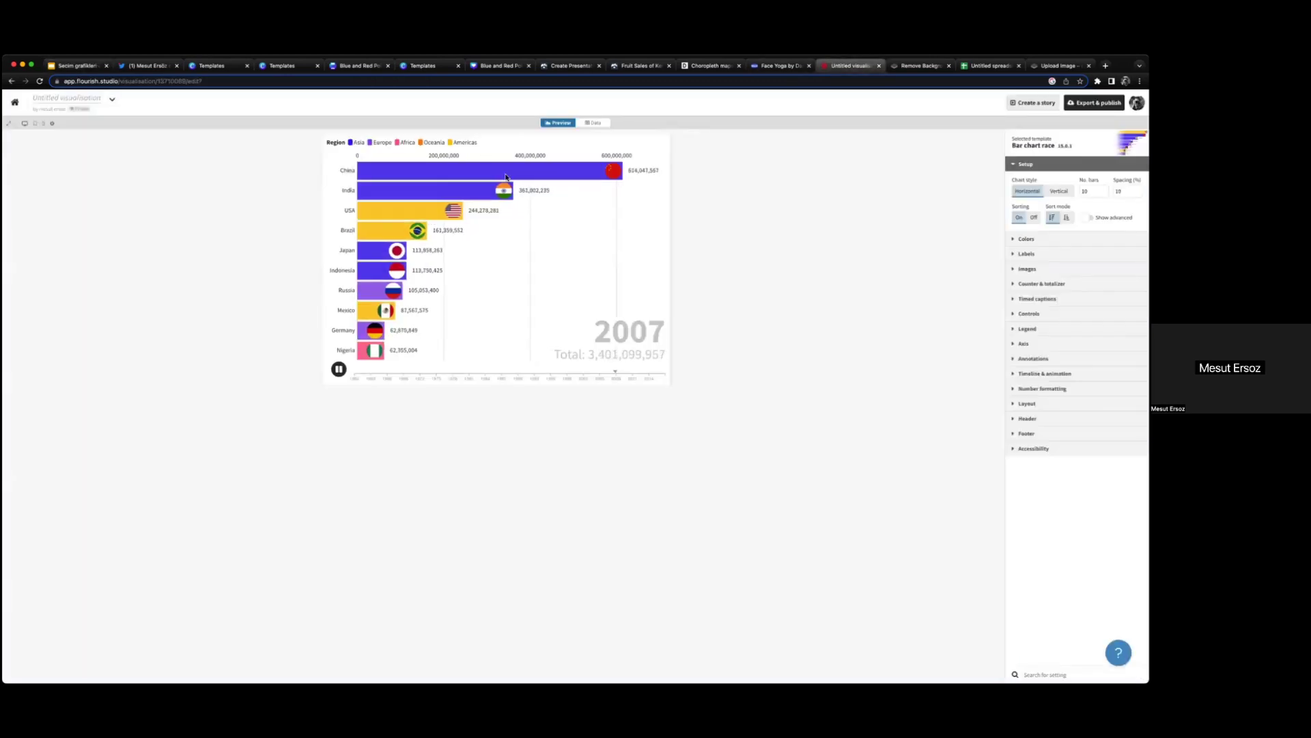
{"action": "left_click", "coordinate": [18, 103]}
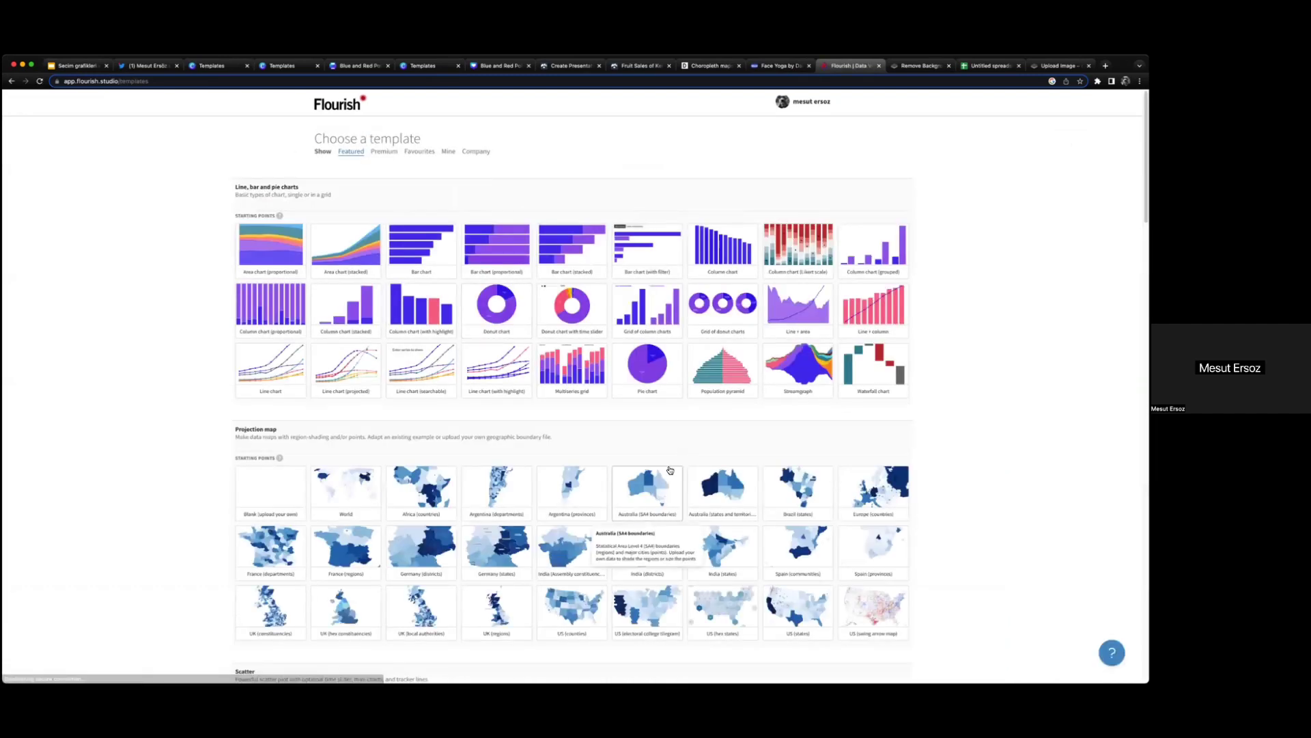
{"action": "scroll", "coordinate": [670, 470], "scroll_direction": "down", "scroll_amount": 6}
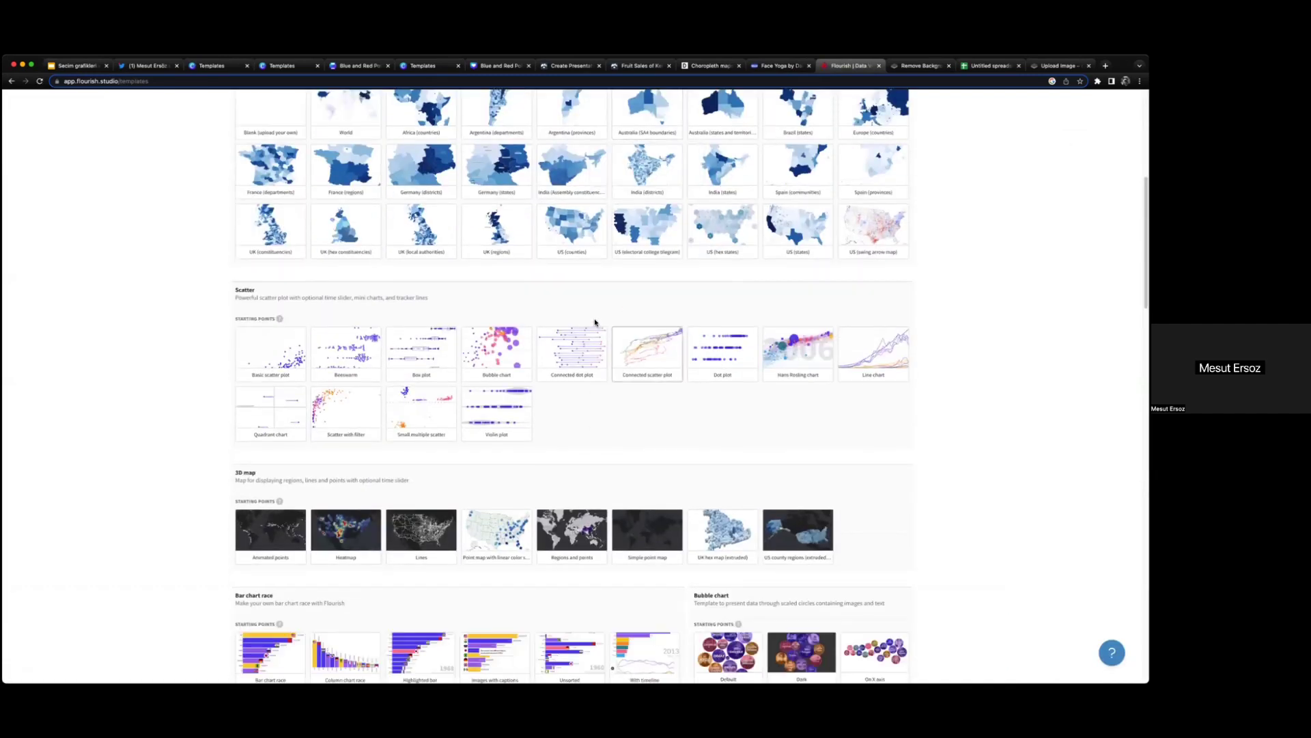
{"action": "scroll", "coordinate": [593, 323], "scroll_direction": "up", "scroll_amount": 4}
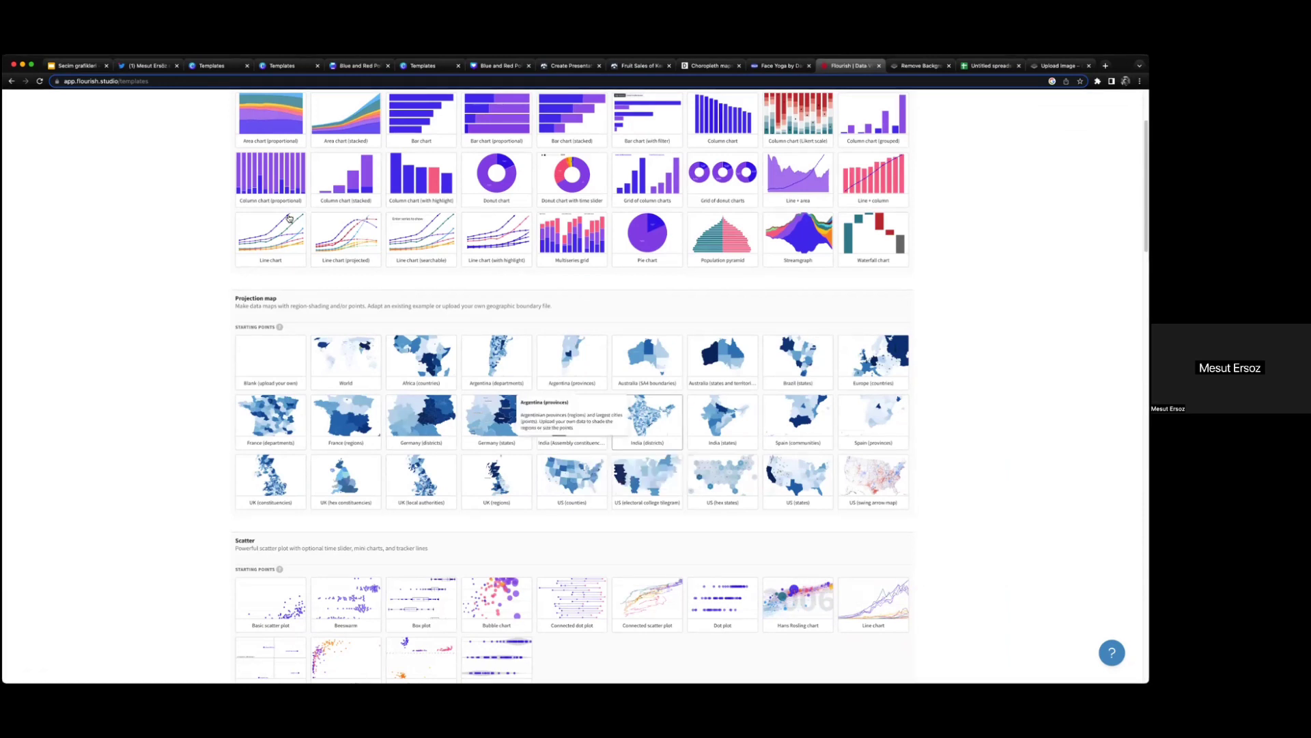
Step: Switch to the Secim grafikleri presentation and open the Örnek koroplet slide
{"action": "left_click", "coordinate": [87, 66]}
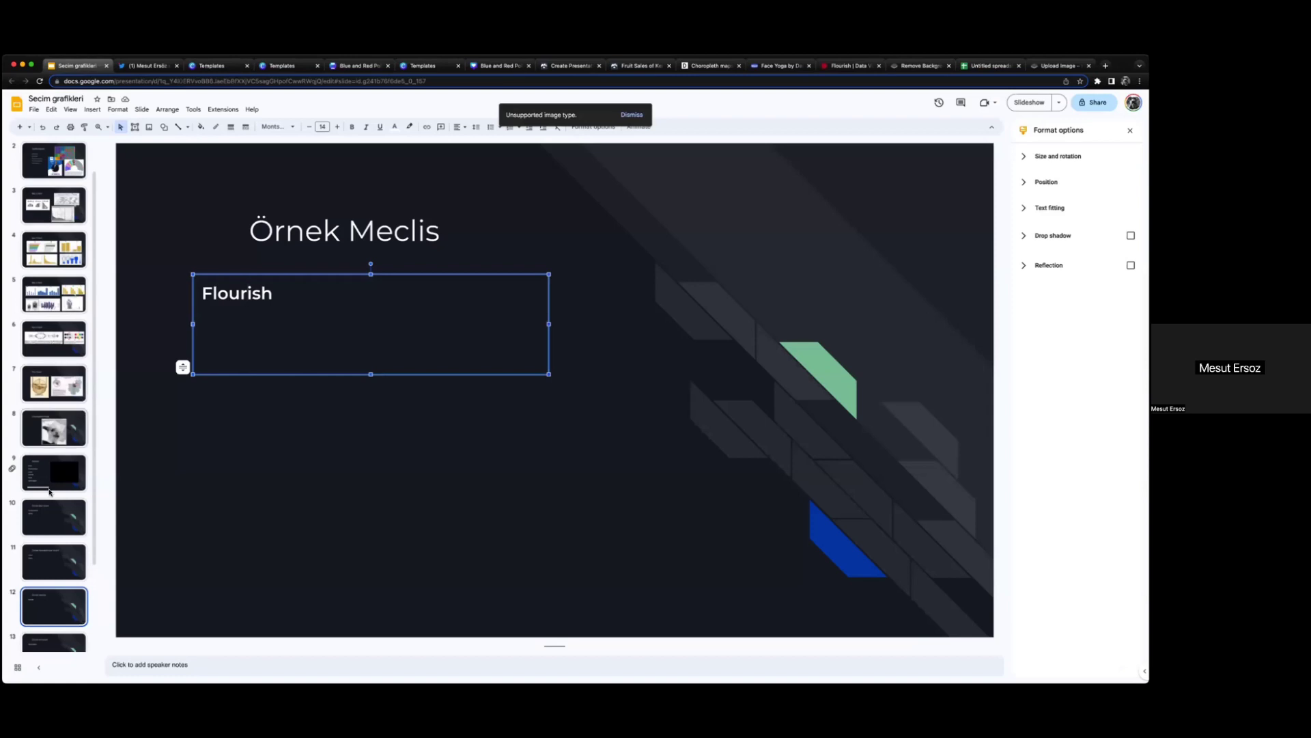
{"action": "scroll", "coordinate": [50, 585], "scroll_direction": "down", "scroll_amount": 2}
{"action": "left_click", "coordinate": [54, 561]}
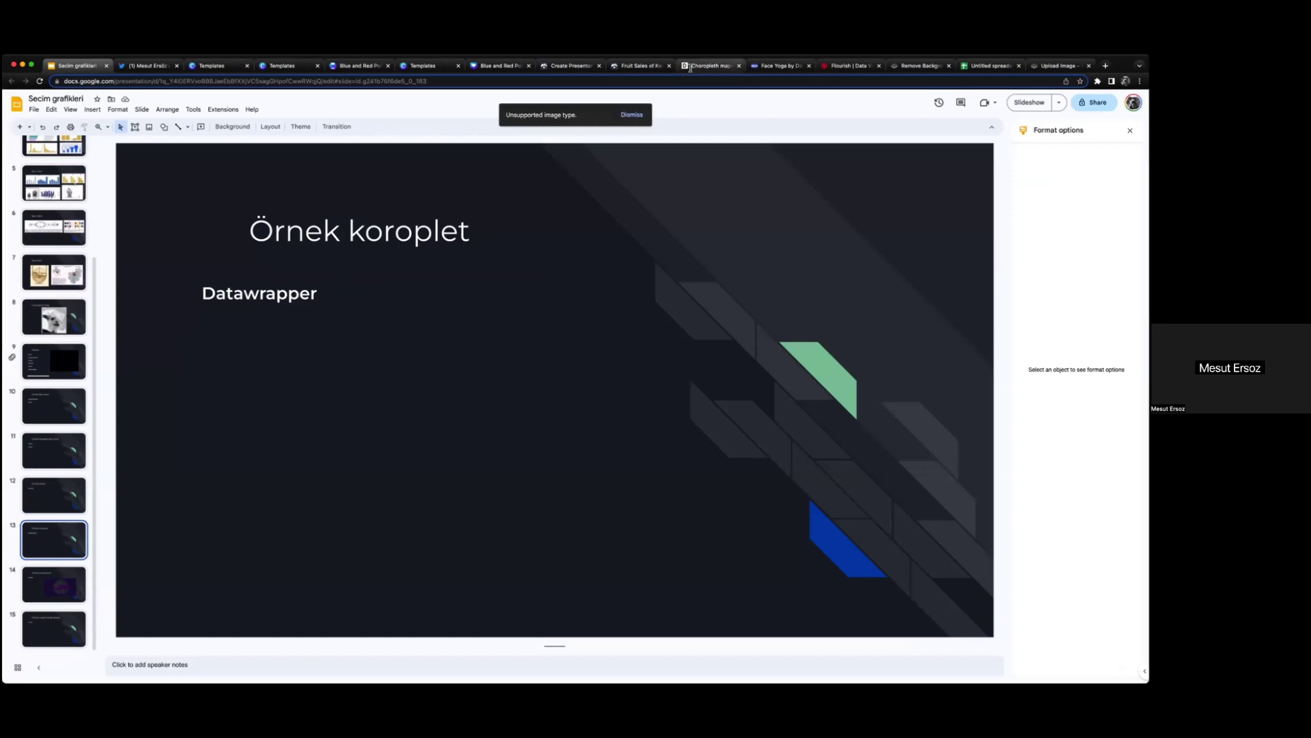
Step: Switch to Datawrapper, open its creation workspace from the home page and create a new choropleth map
{"action": "left_click", "coordinate": [710, 66]}
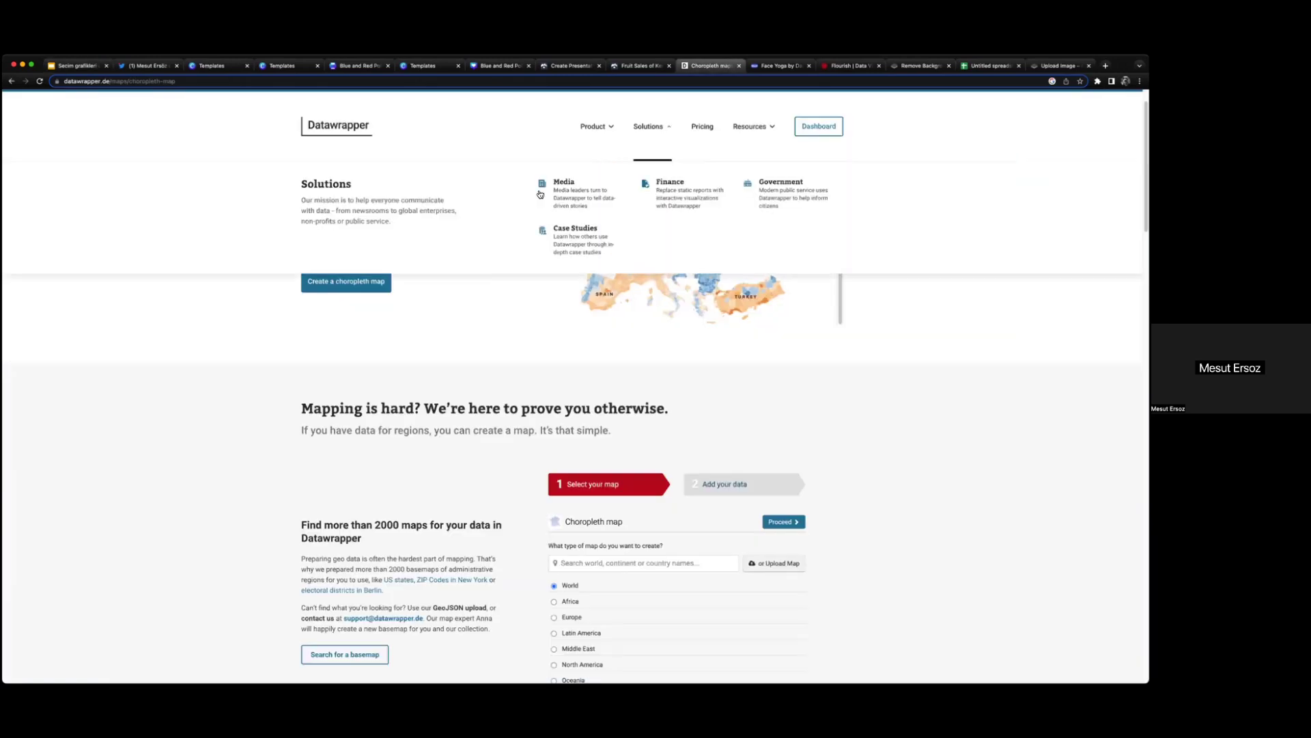
{"action": "left_click", "coordinate": [323, 126]}
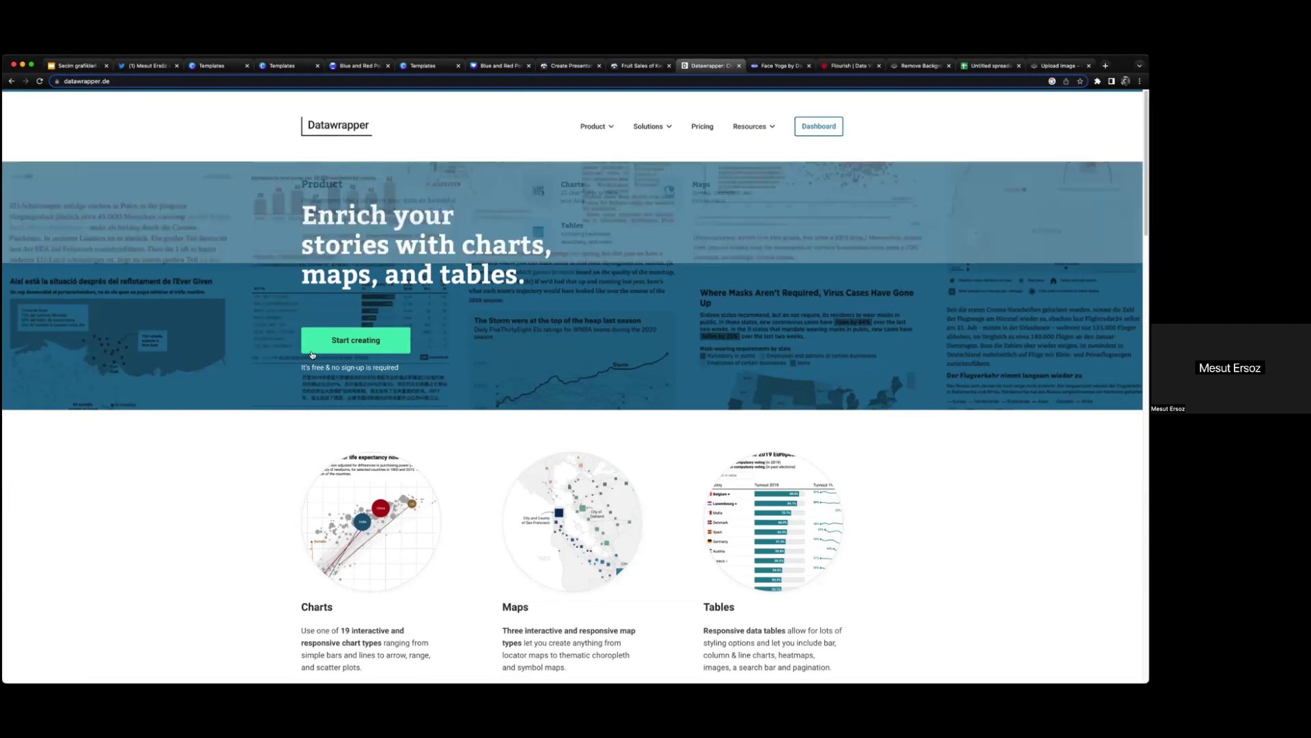
{"action": "left_click", "coordinate": [343, 340]}
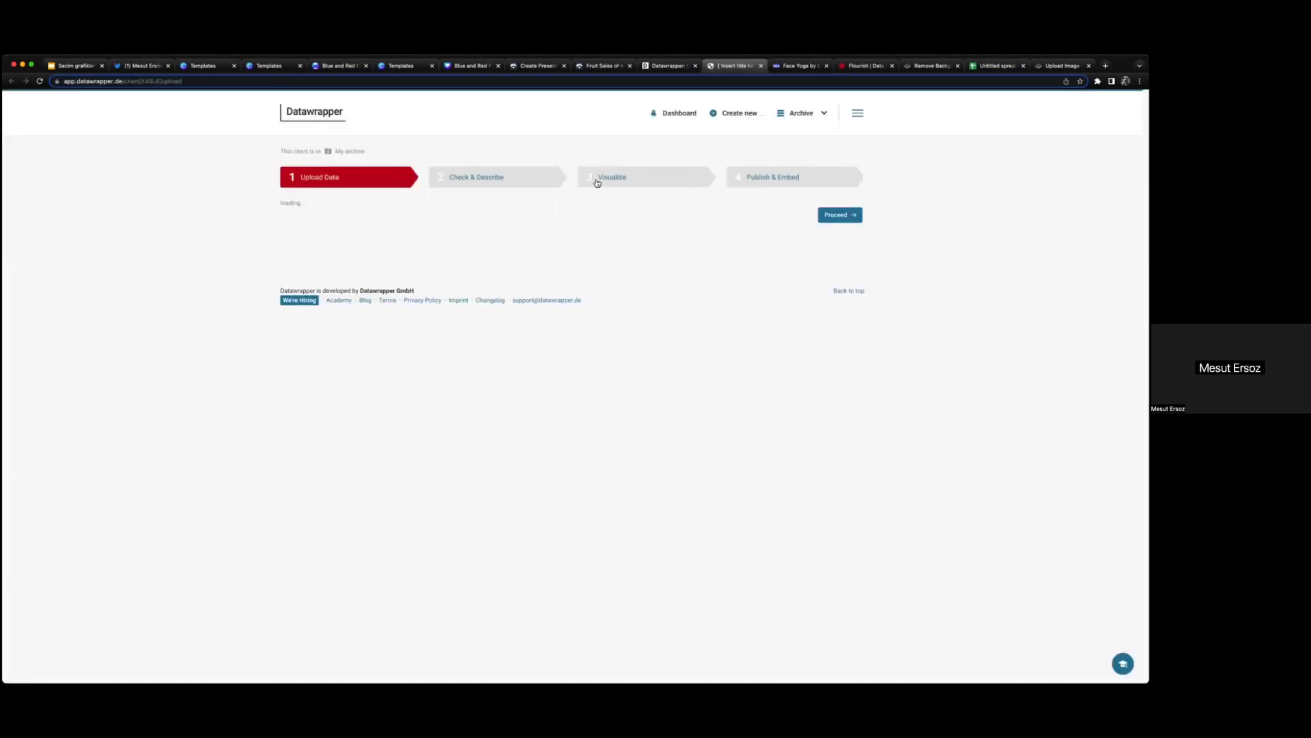
{"action": "mouse_move", "coordinate": [725, 115]}
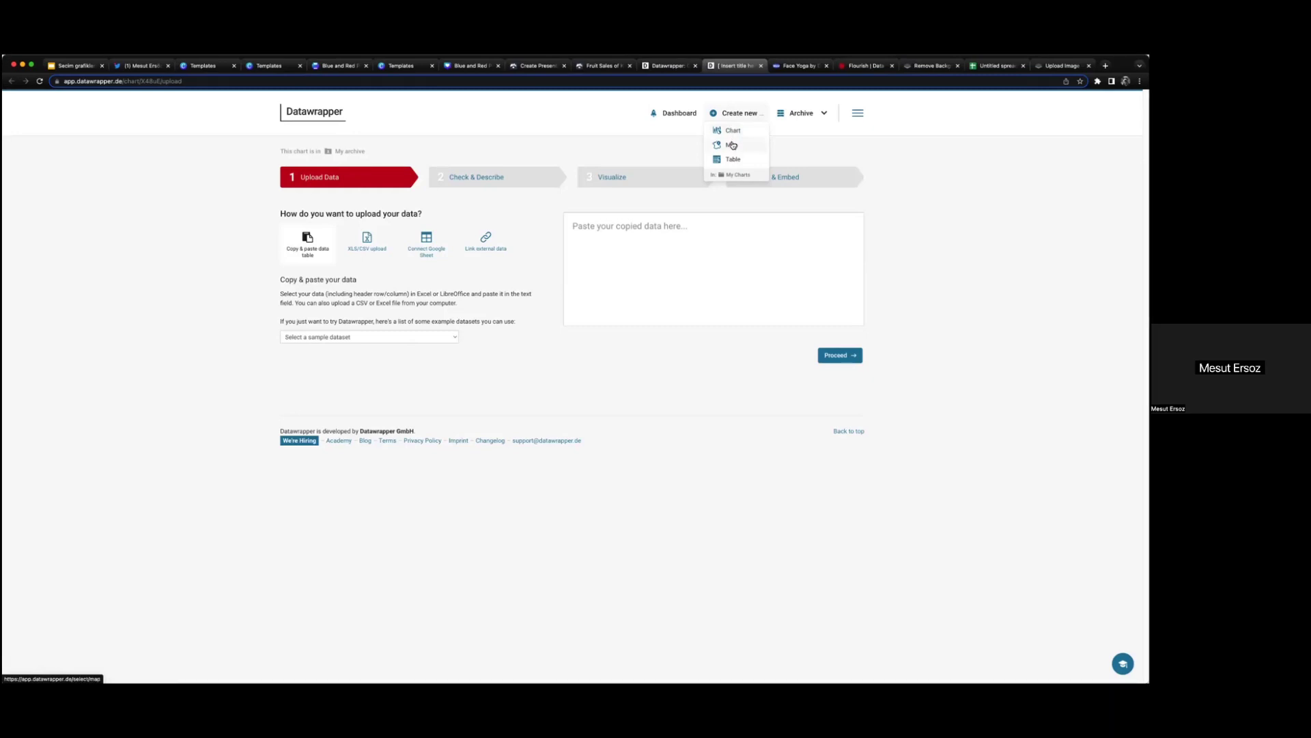
{"action": "left_click", "coordinate": [732, 145]}
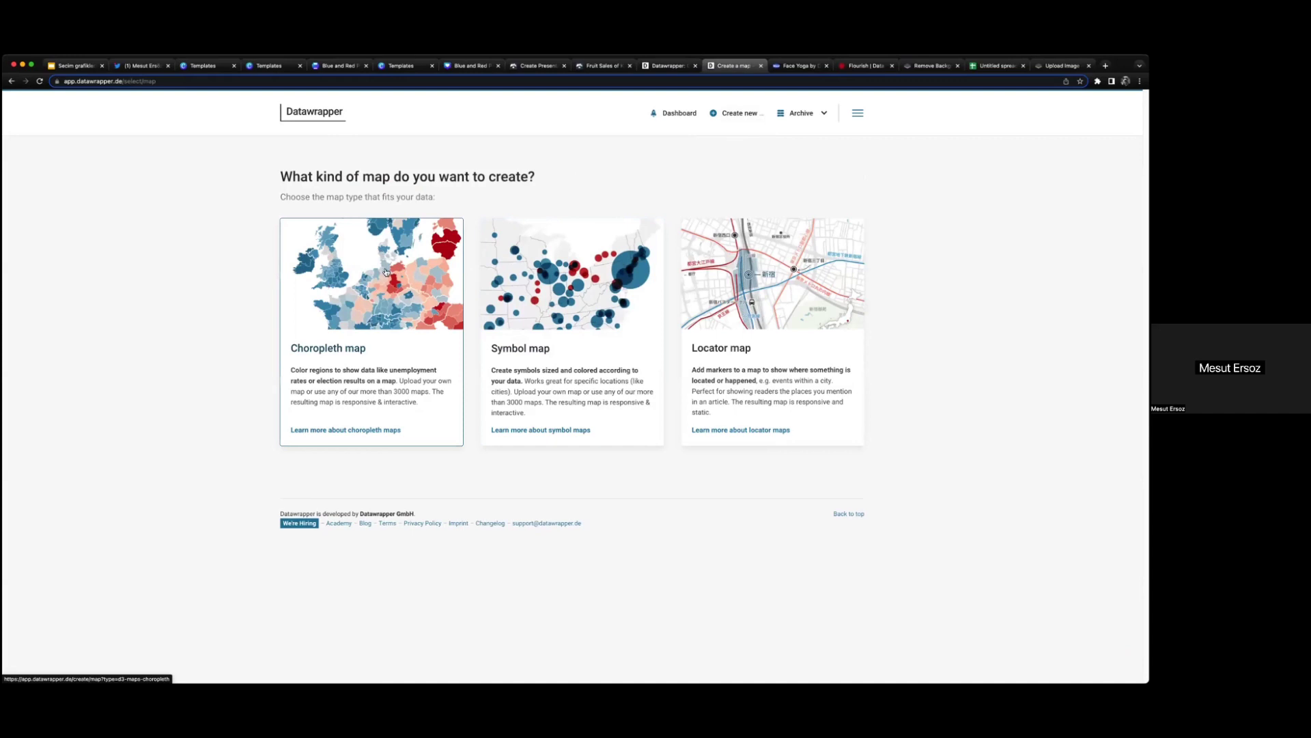
{"action": "left_click", "coordinate": [363, 301]}
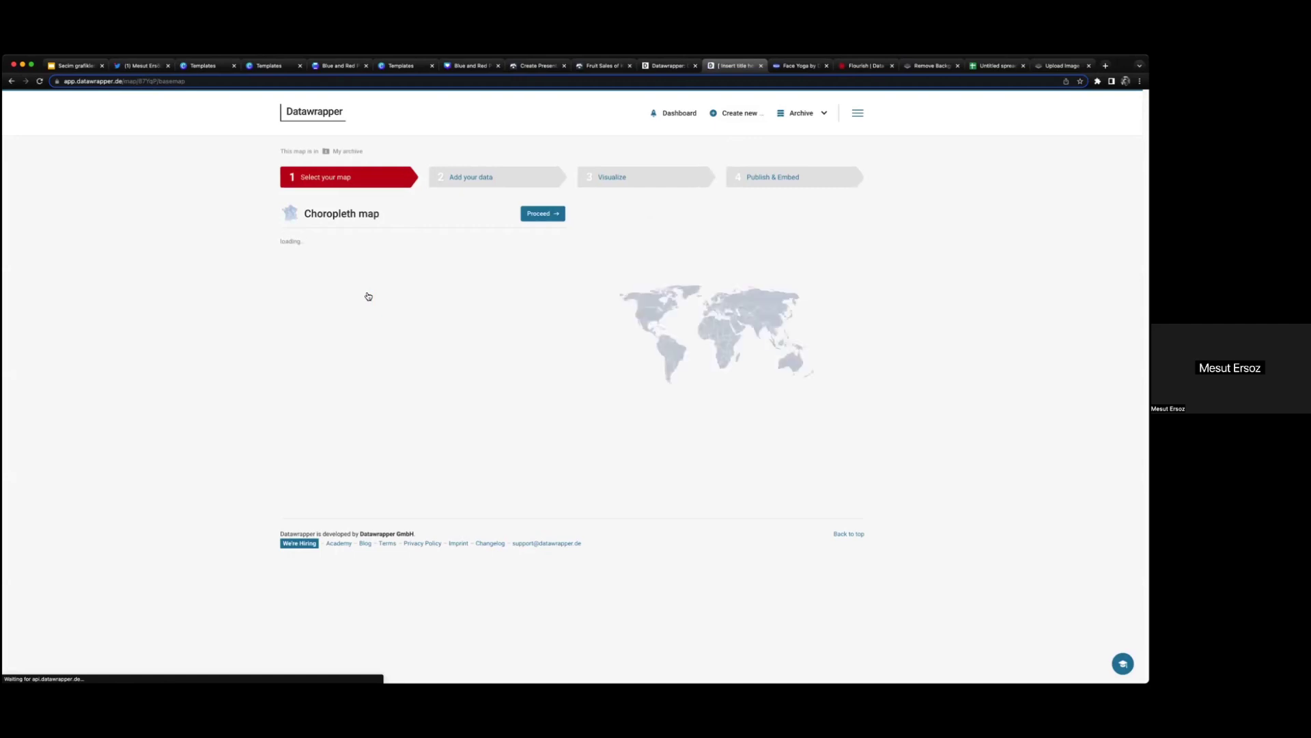
Step: Search the basemaps for "turkey" and preview the Turkey » NUTS1 map
{"action": "left_click", "coordinate": [334, 257]}
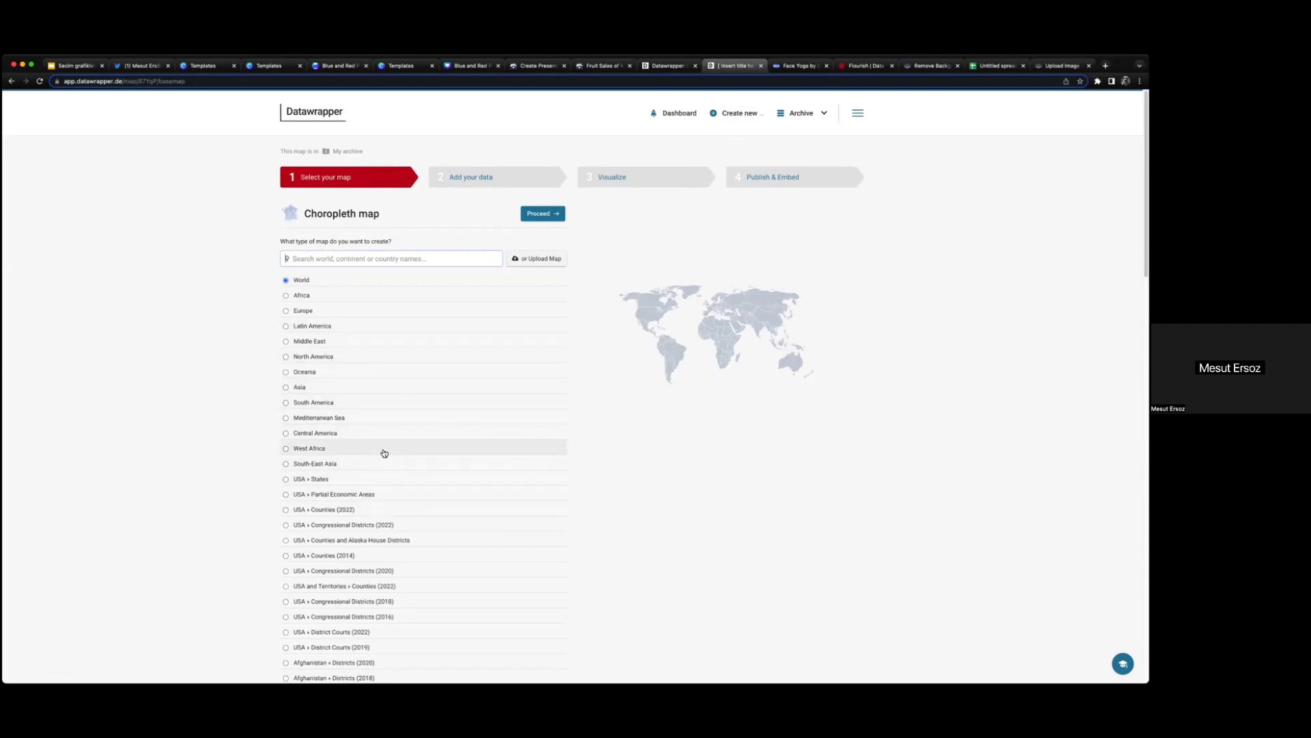
{"action": "left_click", "coordinate": [383, 258]}
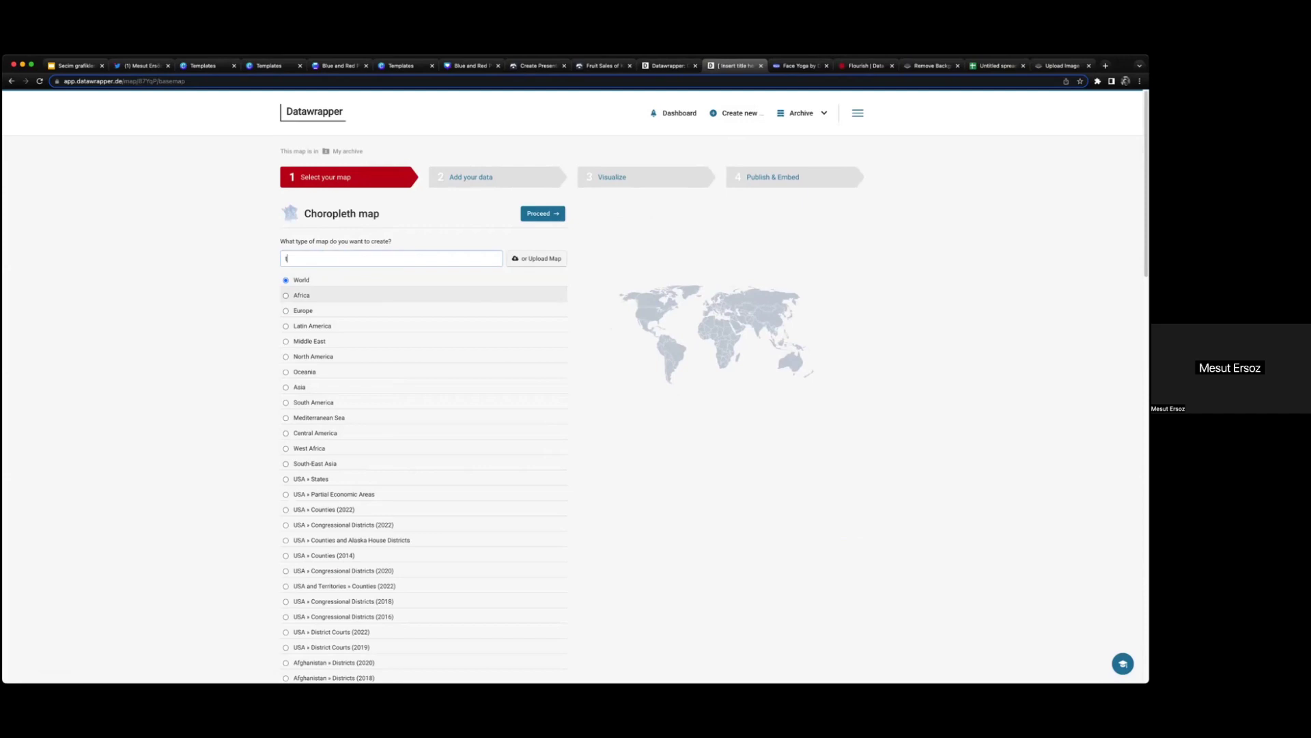
{"action": "type", "text": "turkey"}
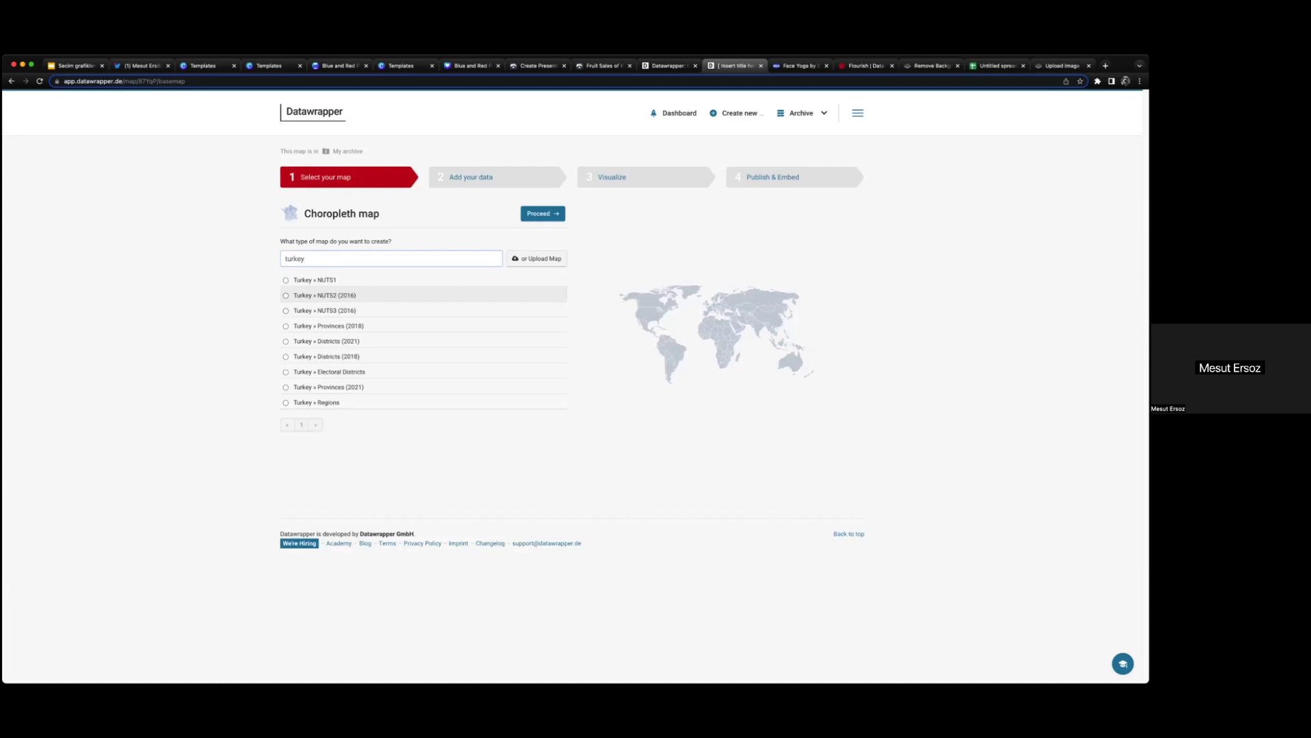
{"action": "left_click", "coordinate": [362, 279]}
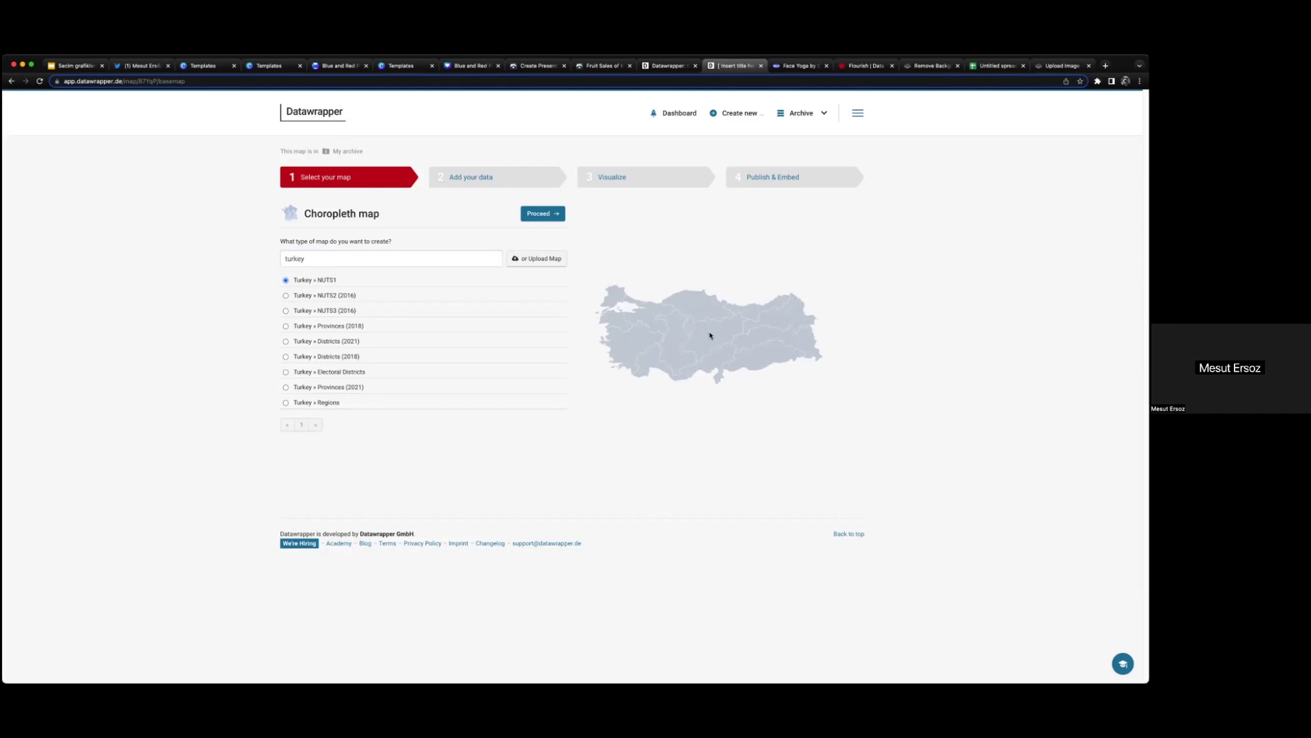
Step: Compare the Turkey basemap previews for NUTS2 (2016), NUTS3 (2016), Provinces (2018), Districts (2021) and Districts (2018)
{"action": "left_click", "coordinate": [337, 297]}
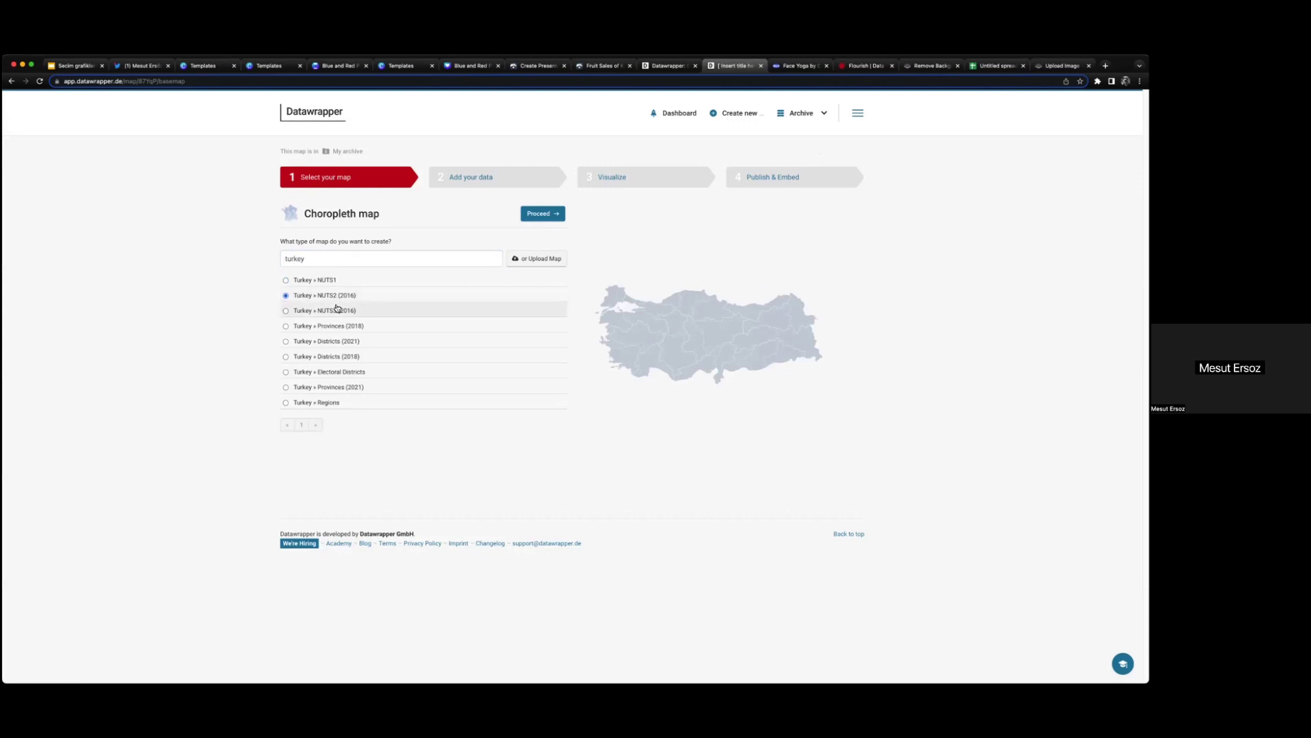
{"action": "left_click", "coordinate": [336, 310]}
{"action": "left_click", "coordinate": [337, 326]}
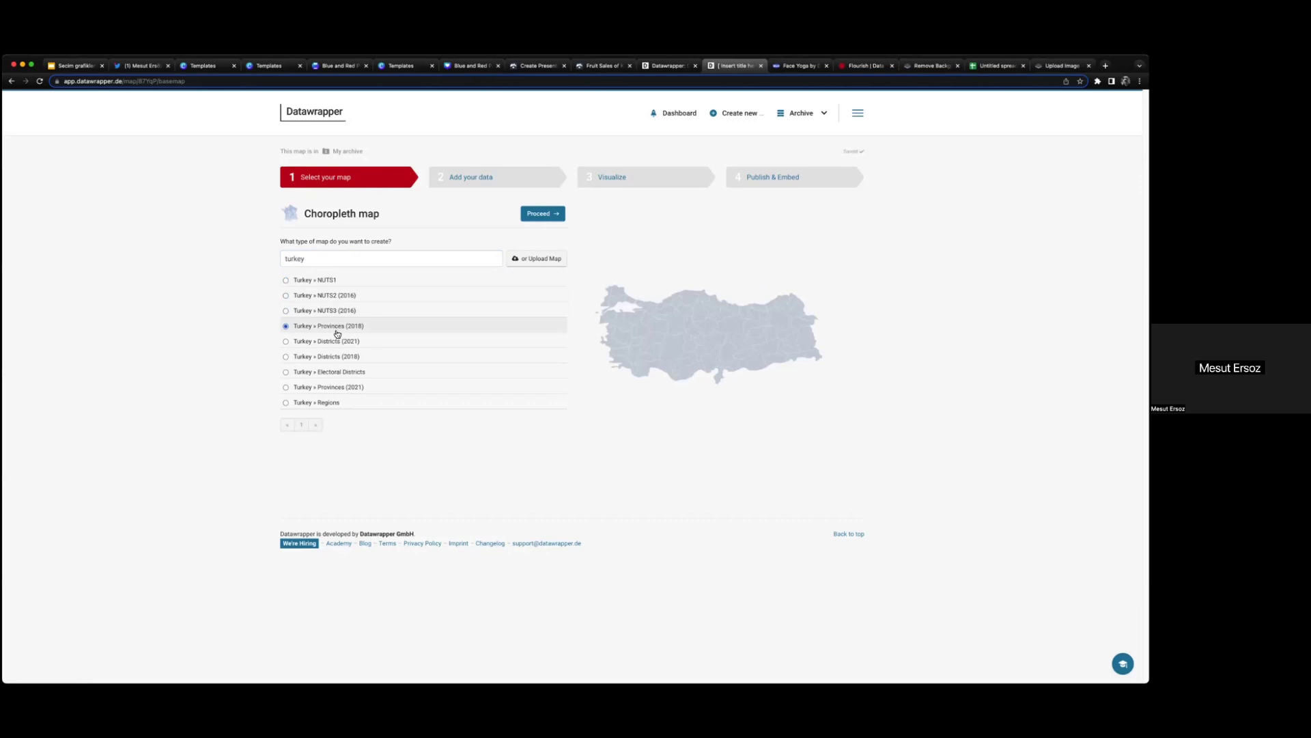
{"action": "left_click", "coordinate": [341, 338]}
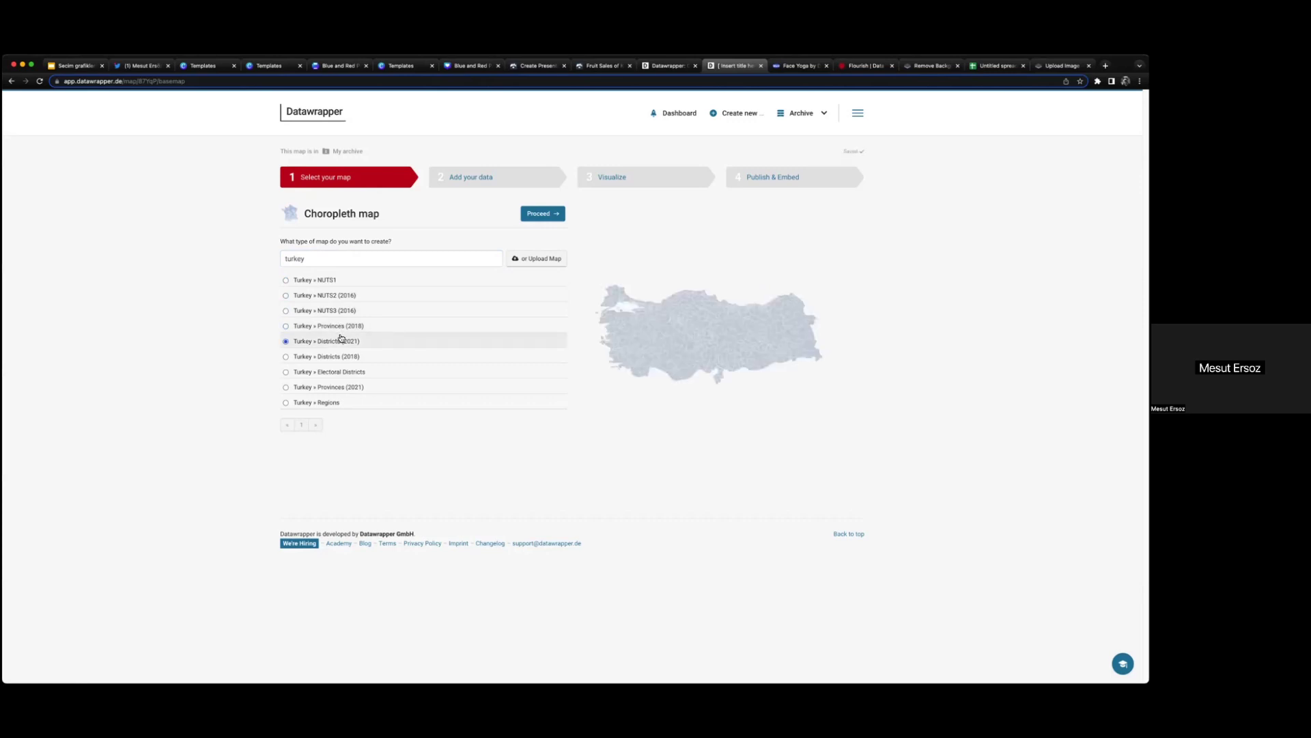
{"action": "left_click", "coordinate": [344, 327]}
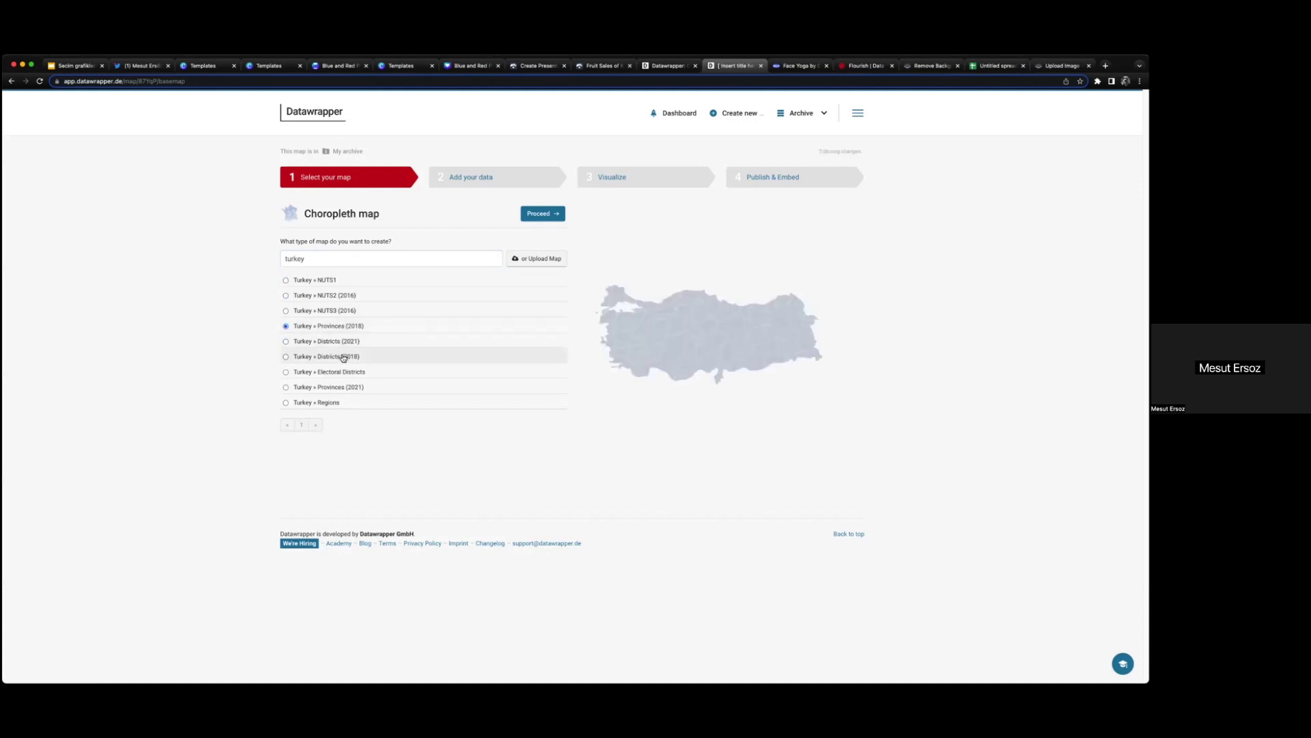
{"action": "left_click", "coordinate": [343, 346]}
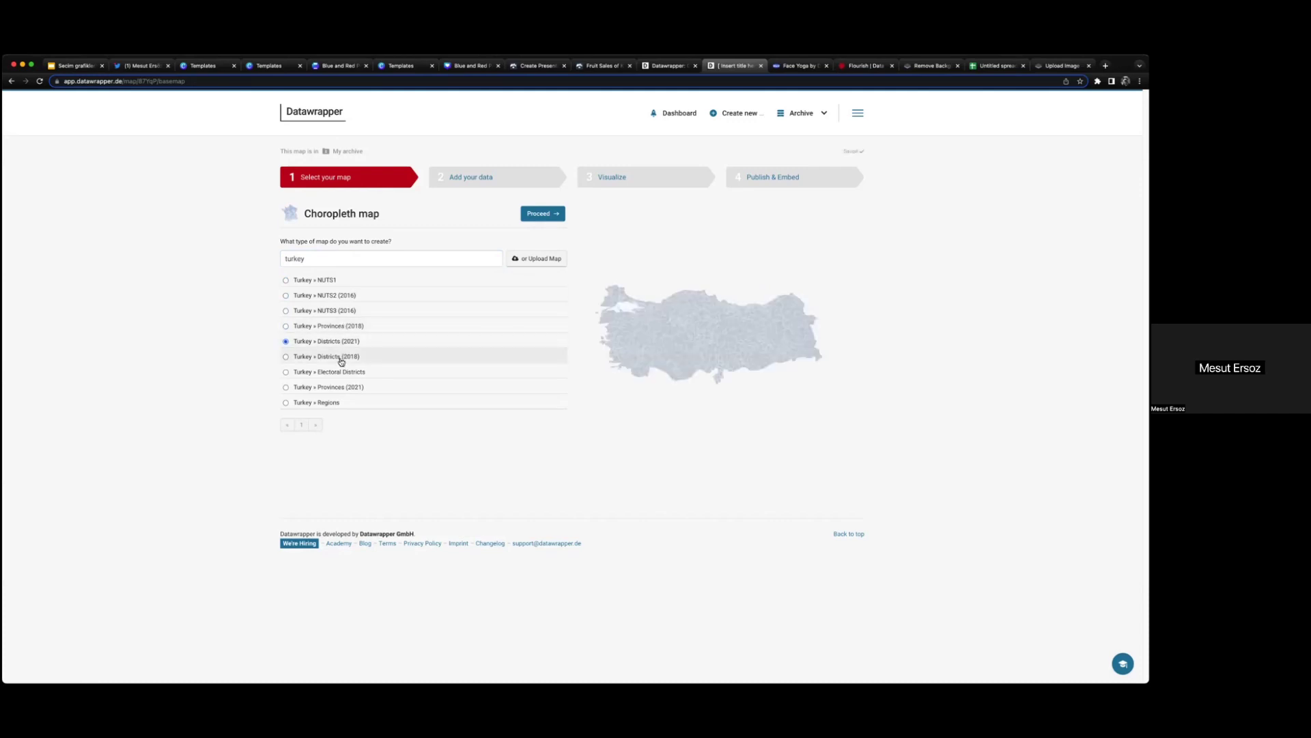
{"action": "left_click", "coordinate": [341, 358]}
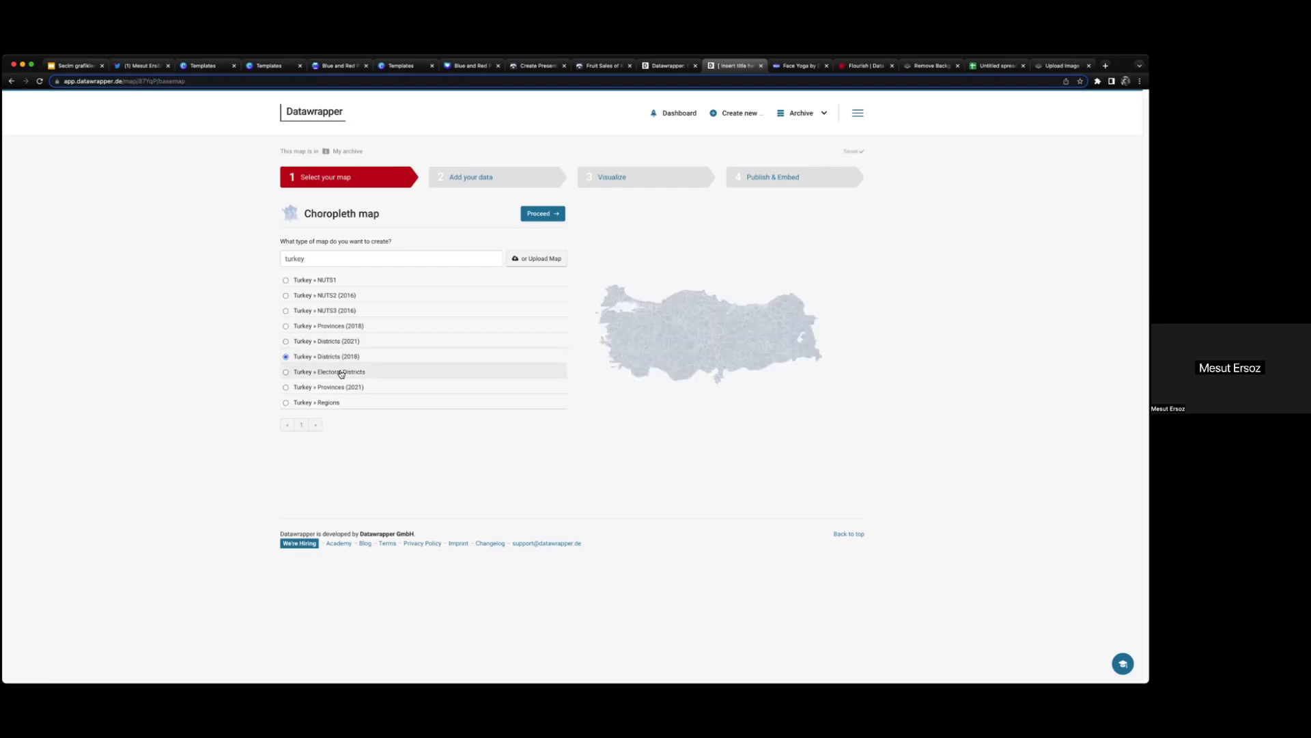
Step: Choose the Turkey » Electoral Districts basemap and proceed to adding data, selecting Adana in the prefilled table
{"action": "left_click", "coordinate": [340, 373]}
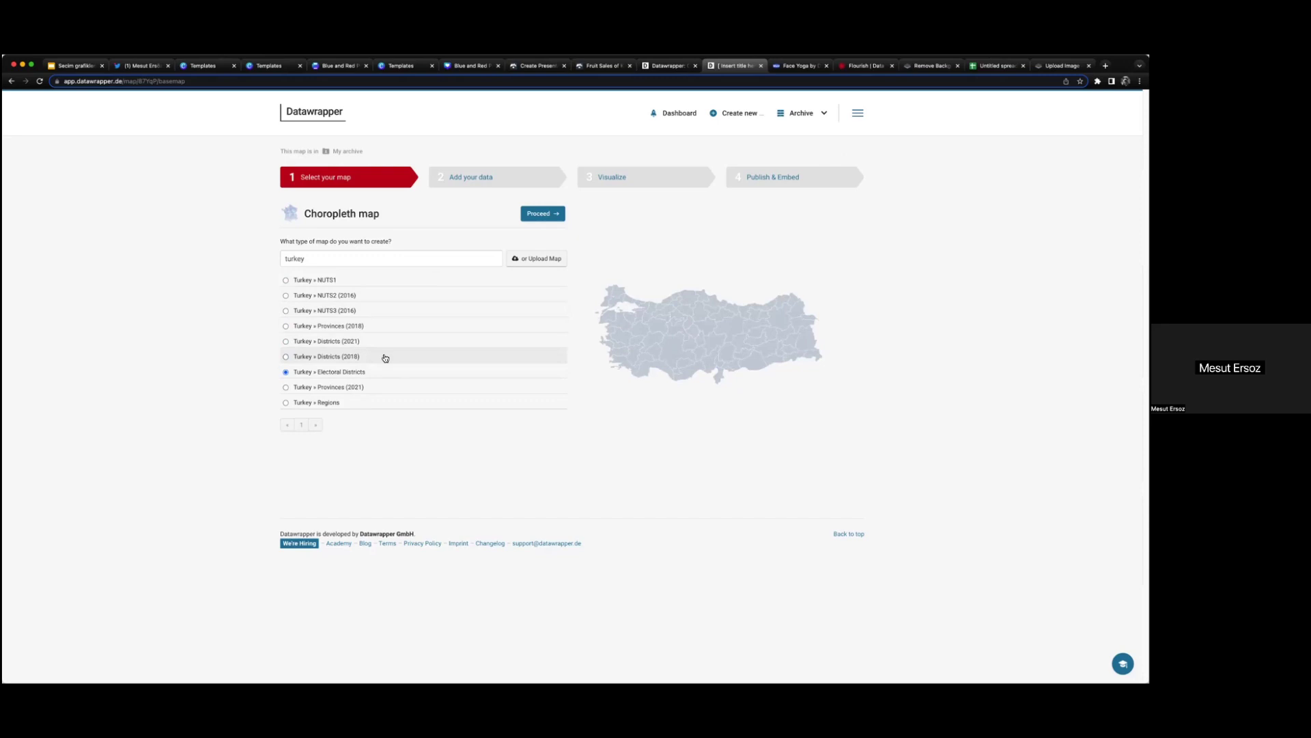
{"action": "left_click", "coordinate": [537, 214]}
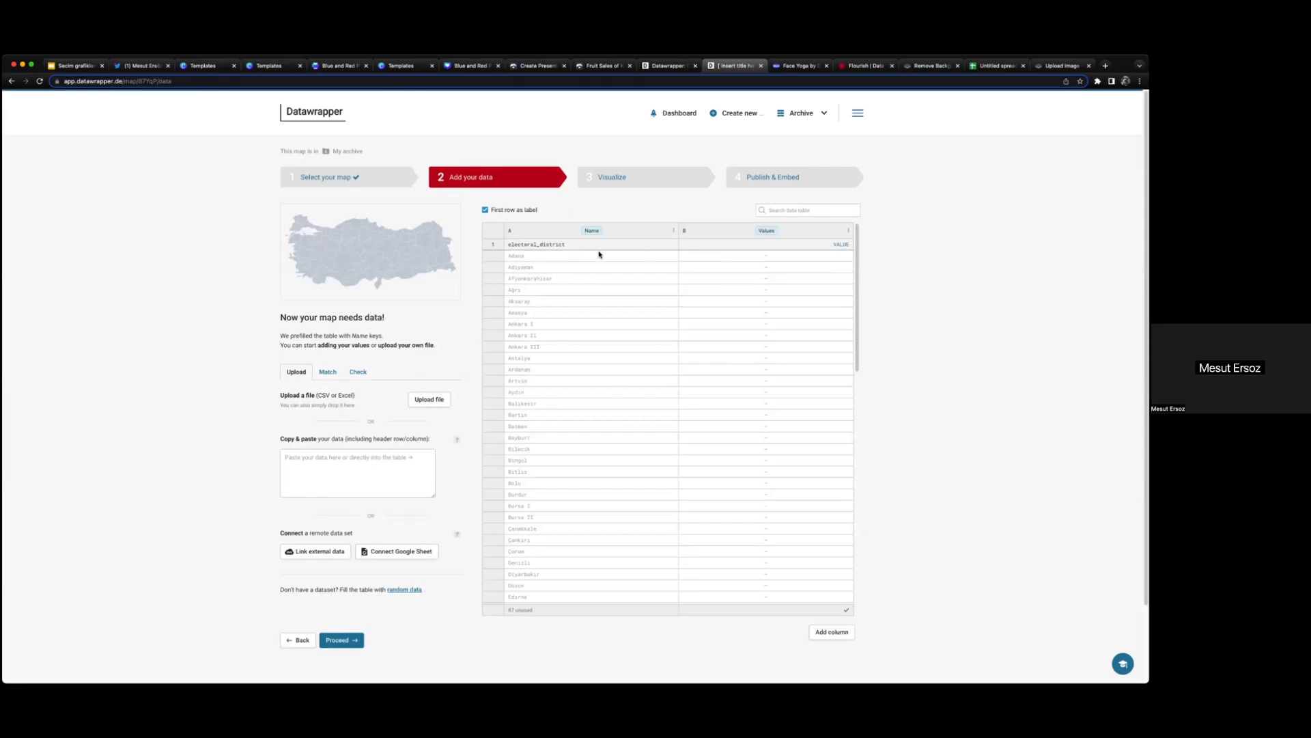
{"action": "left_click", "coordinate": [536, 254]}
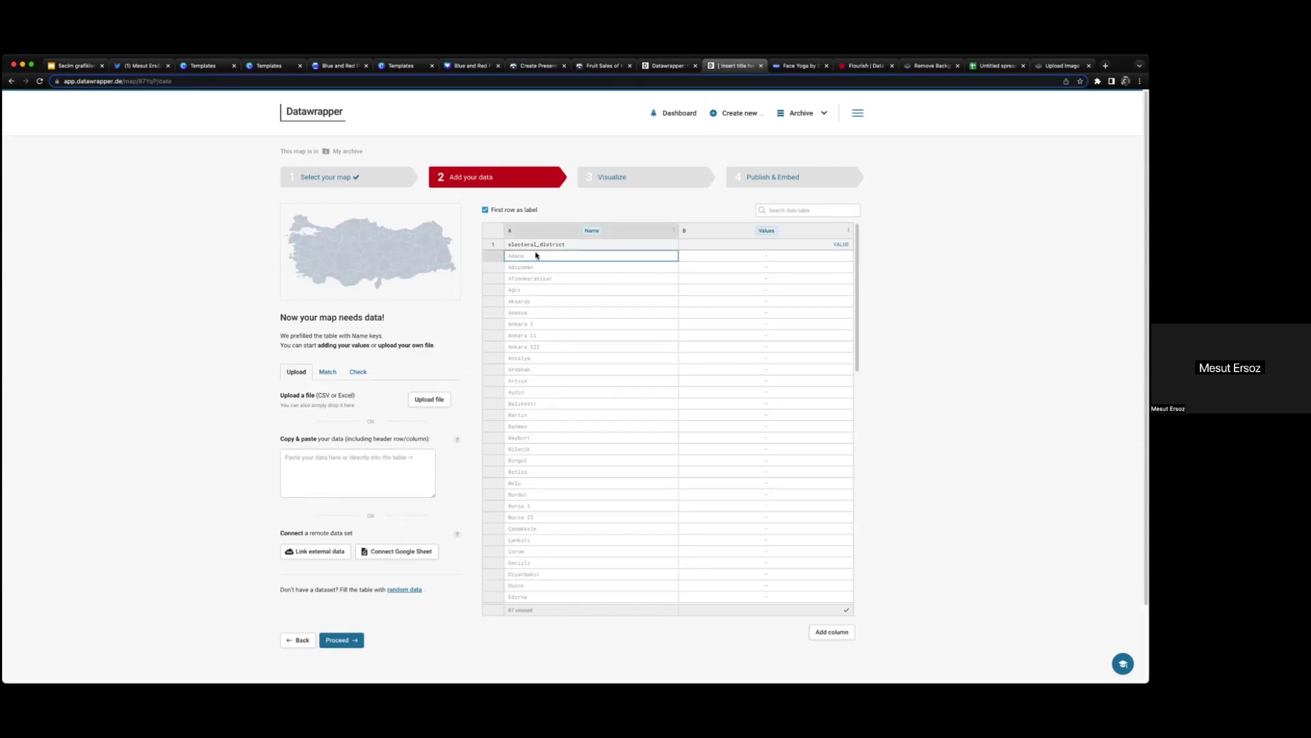
Step: Enter values 40 for Adana, 23 for Adiyaman, 36 for Afyonkarahisar and 20 for Agri, and select the value cells Aksaray through Ankara III
{"action": "double_click", "coordinate": [760, 255]}
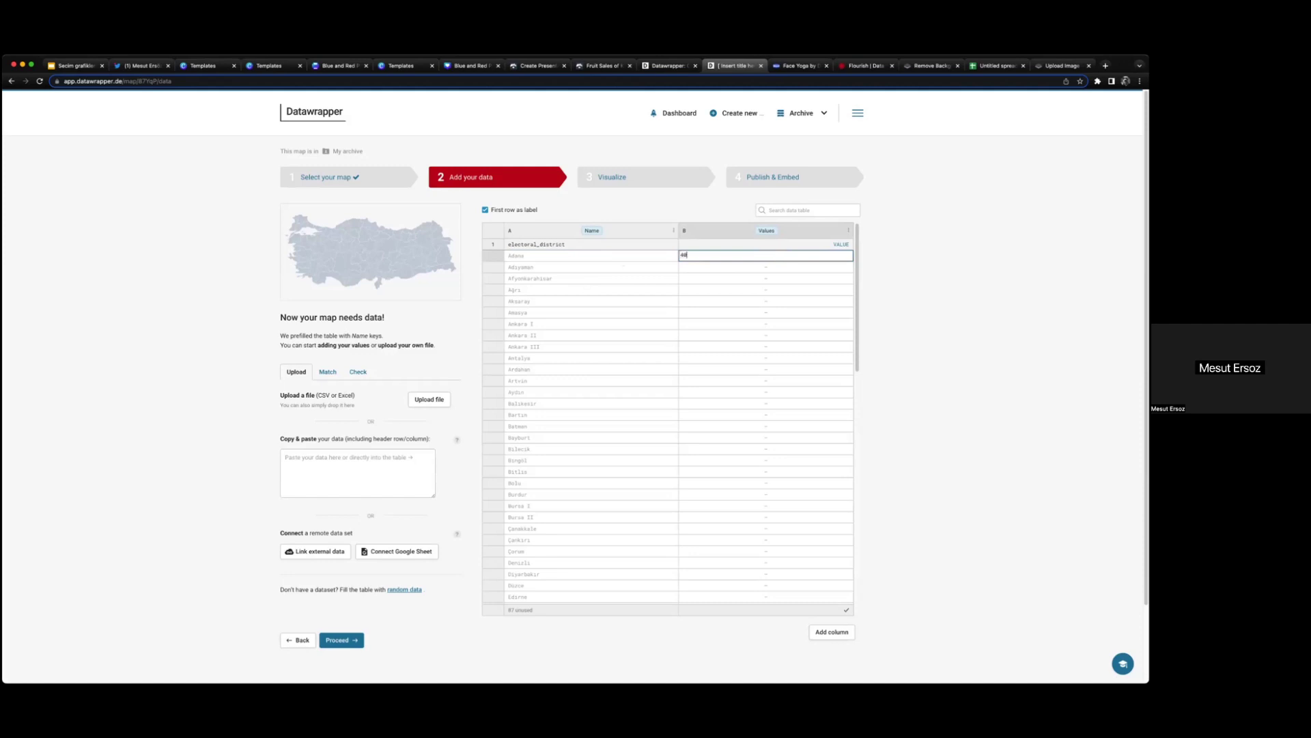
{"action": "double_click", "coordinate": [792, 267]}
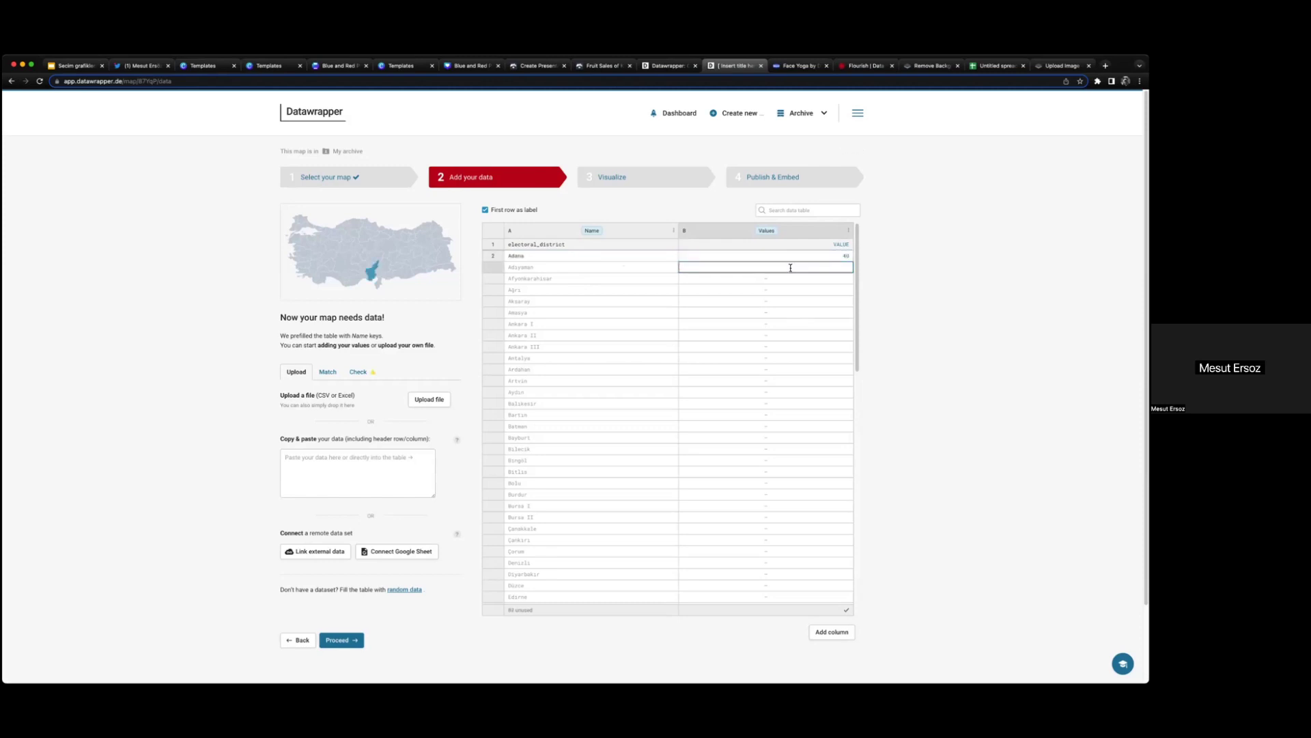
{"action": "left_click", "coordinate": [840, 276]}
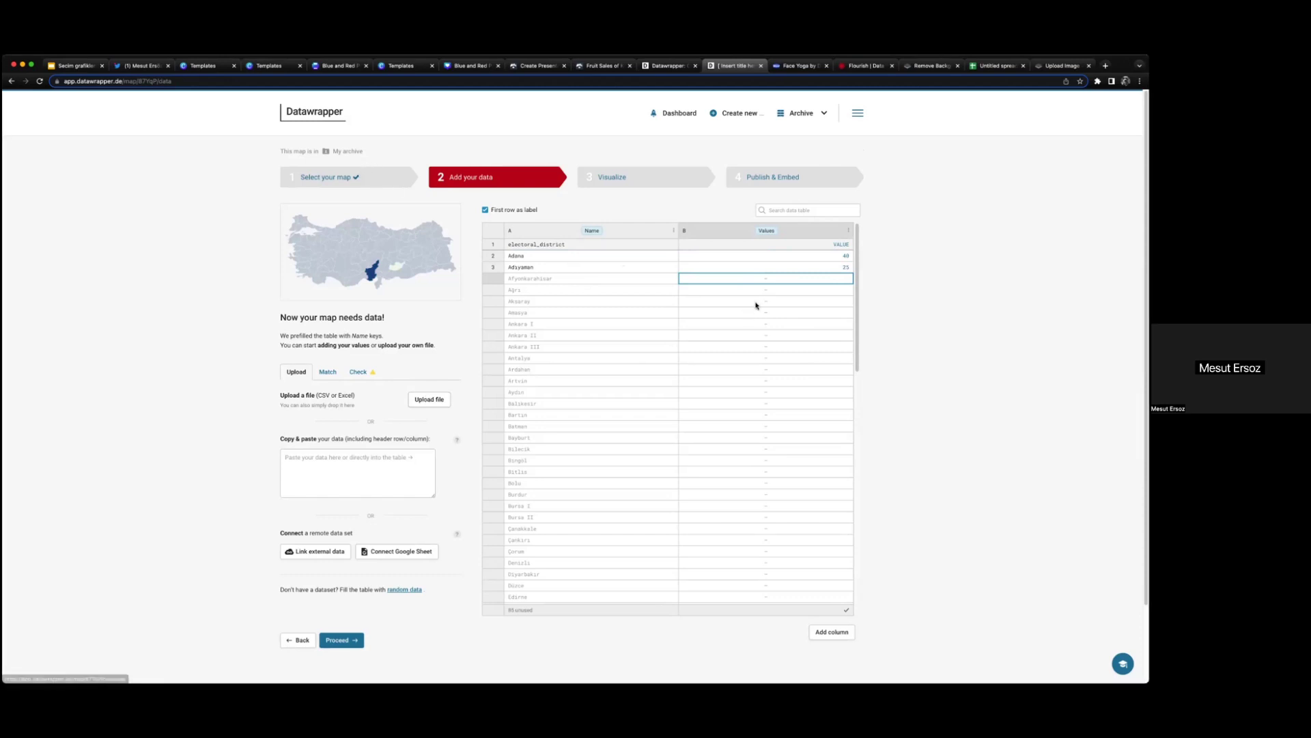
{"action": "double_click", "coordinate": [777, 278]}
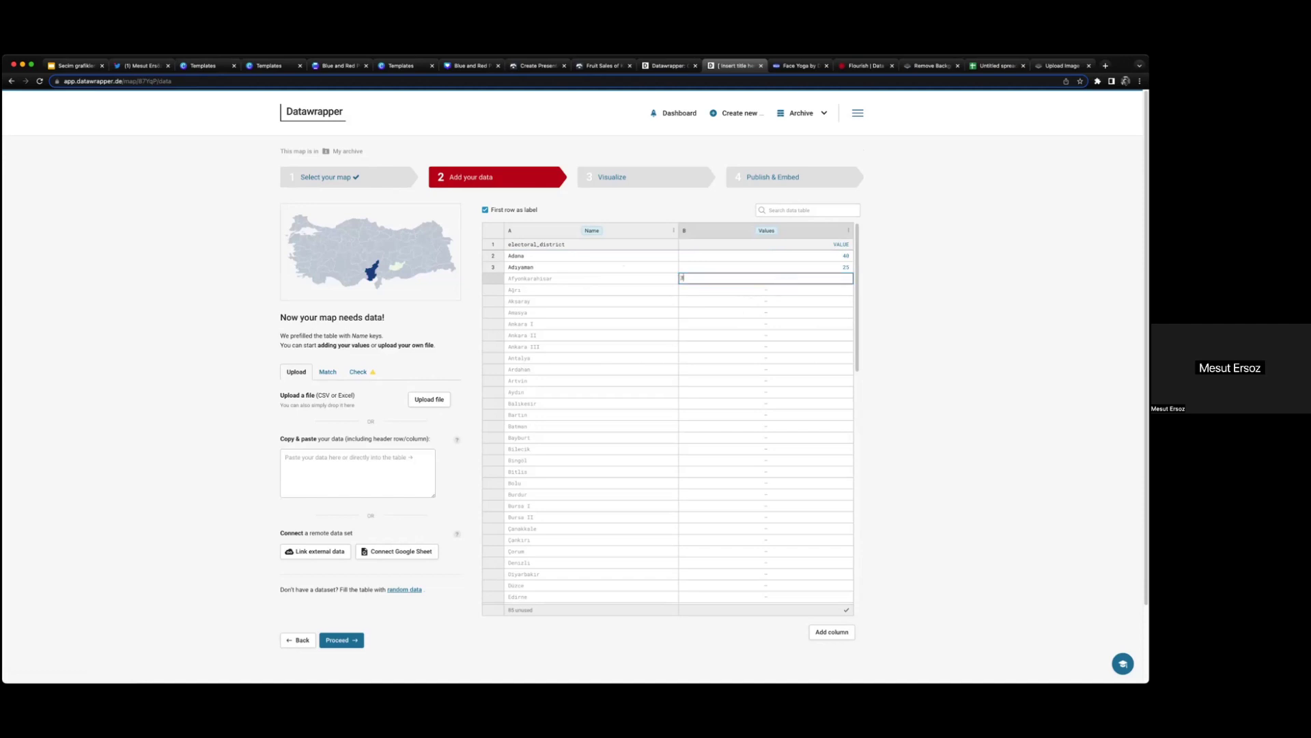
{"action": "type", "text": "36"}
{"action": "key", "text": "Return"}
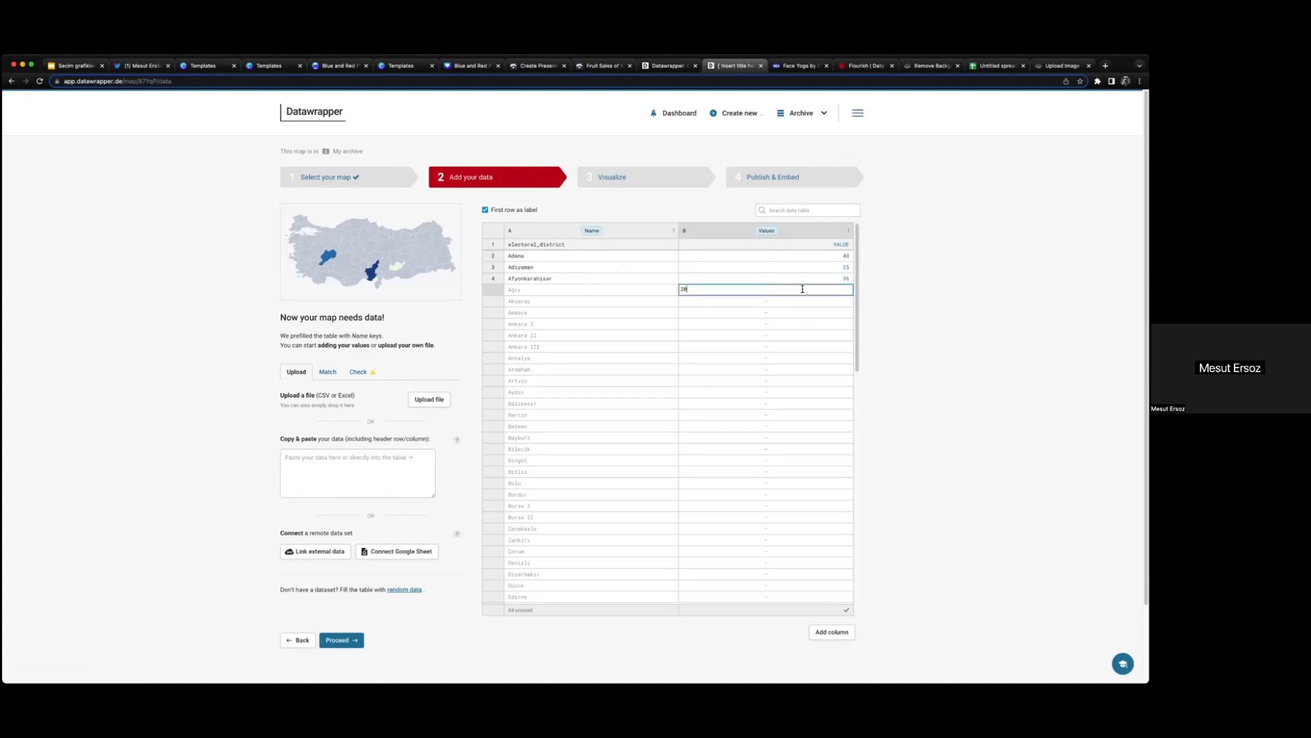
{"action": "left_click", "coordinate": [837, 256]}
{"action": "left_click_drag", "start_coordinate": [837, 256], "coordinate": [836, 347]}
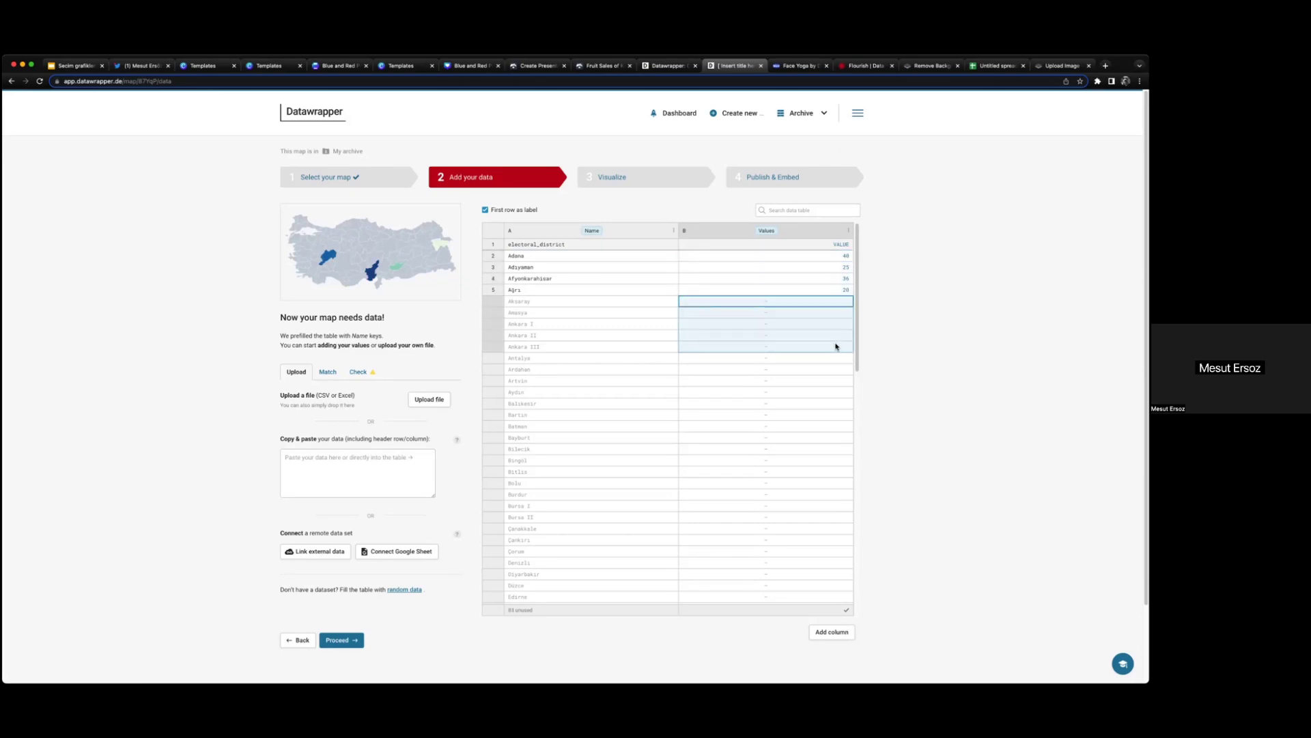
Step: Fill the value cells from Aksaray through Elazig by pasting copies of the 40, 23, 36, 20 sequence
{"action": "key", "text": "ctrl+v"}
{"action": "left_click_drag", "start_coordinate": [837, 256], "coordinate": [834, 422]}
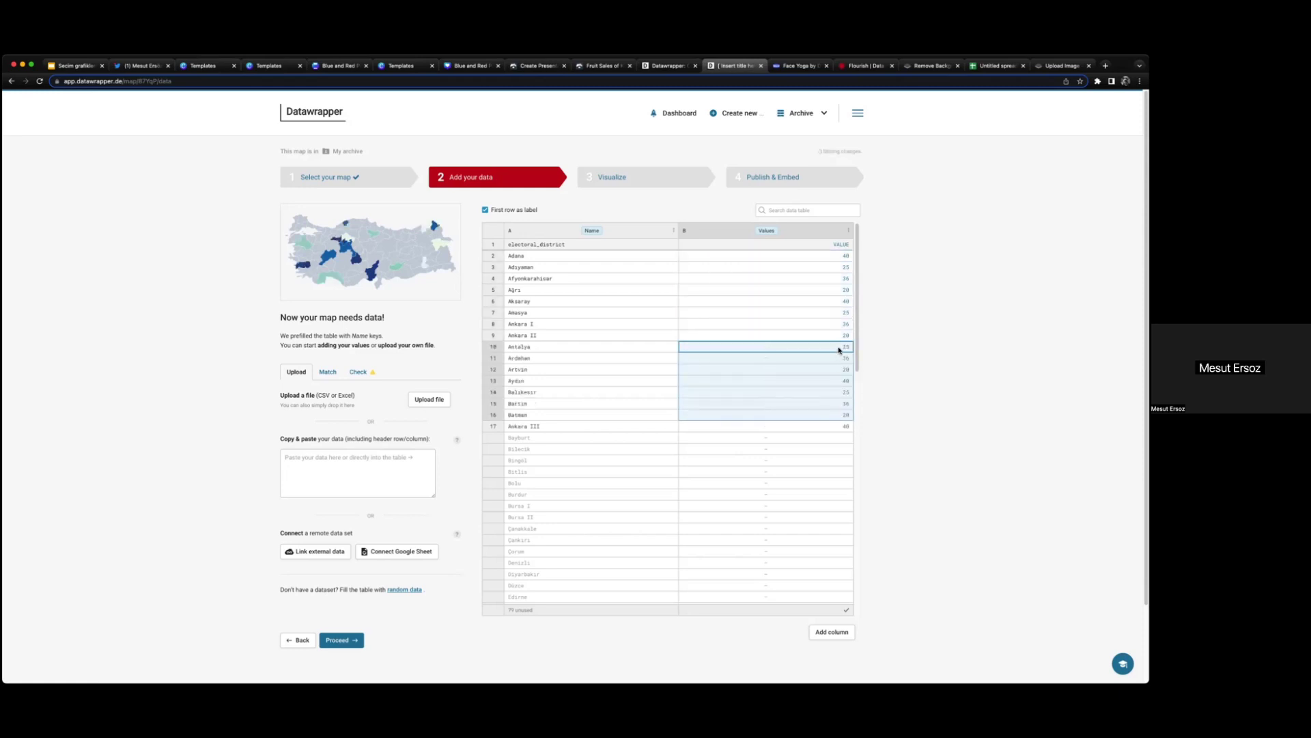
{"action": "key", "text": "ctrl+v"}
Step: Copy the filled values from Adana through Elazig and paste the block starting at Erzincan and again starting at Mugla
{"action": "left_click_drag", "start_coordinate": [842, 257], "coordinate": [849, 366]}
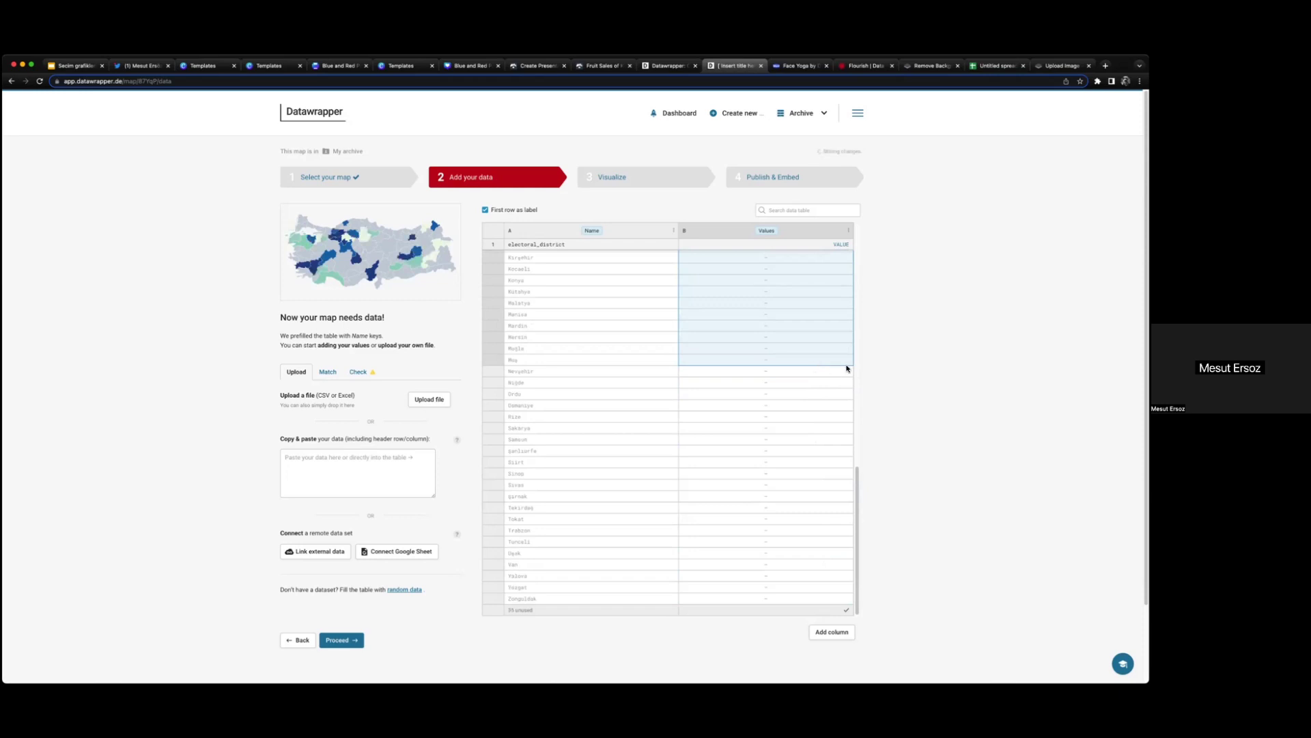
{"action": "left_click_drag", "start_coordinate": [857, 489], "coordinate": [821, 313]}
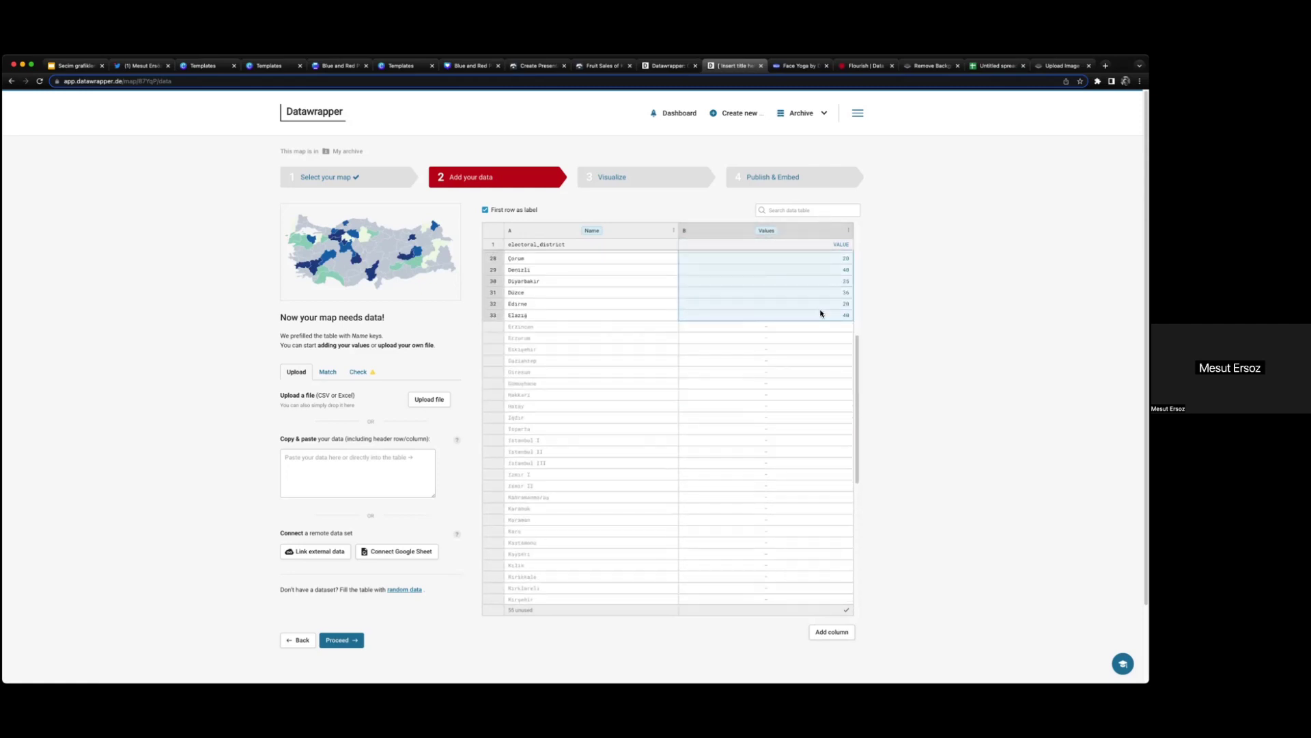
{"action": "left_click", "coordinate": [831, 327]}
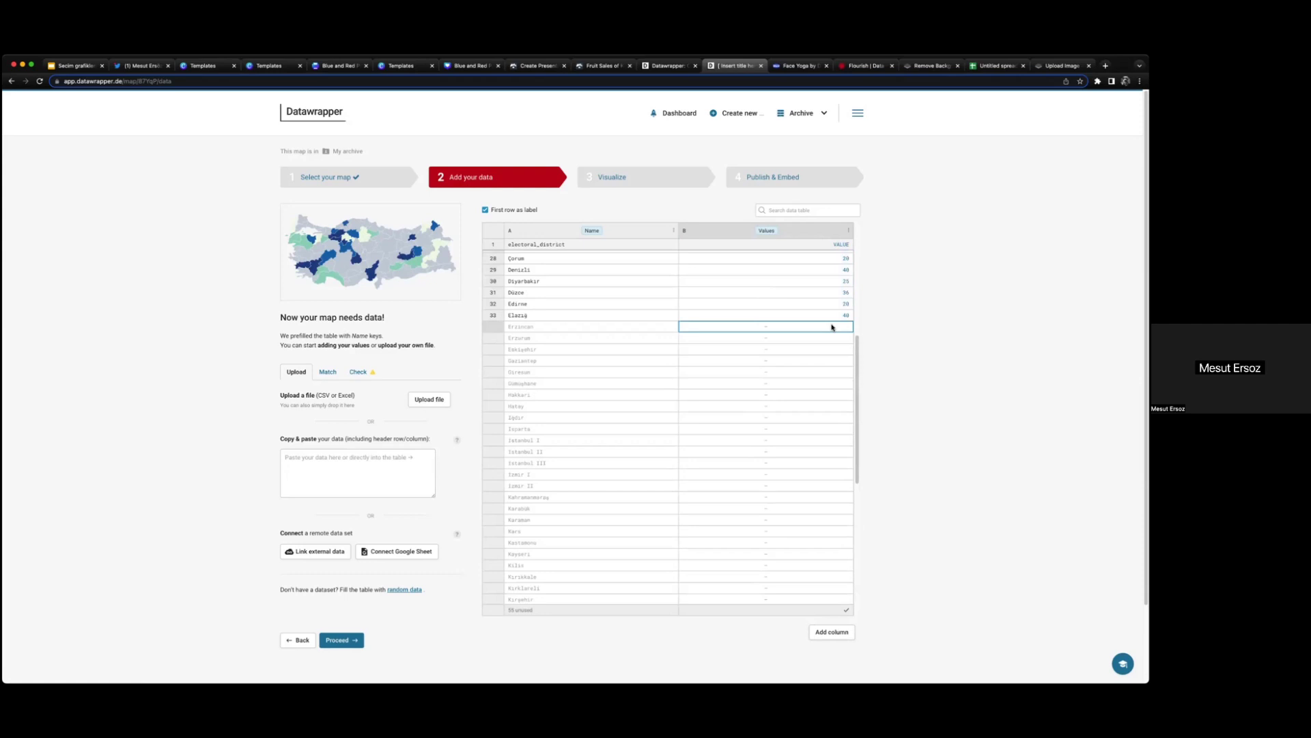
{"action": "key", "text": "ctrl+v"}
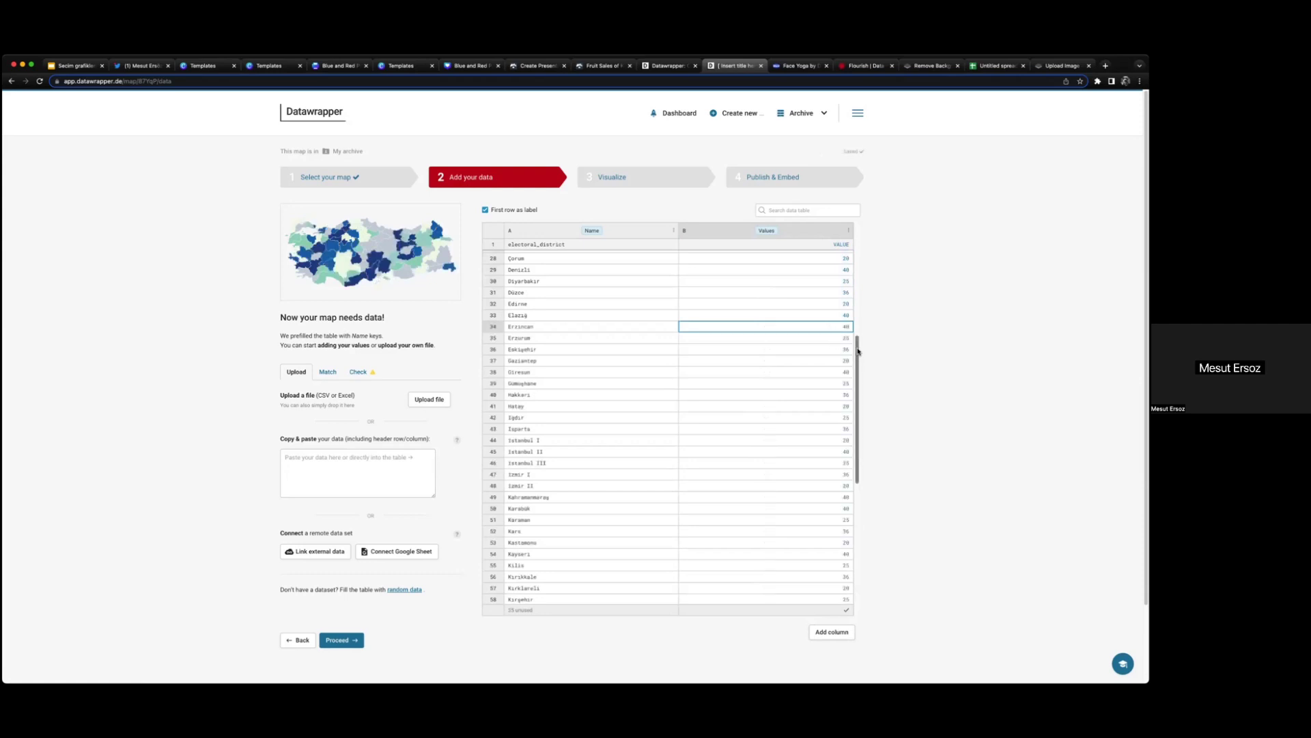
{"action": "left_click_drag", "start_coordinate": [858, 350], "coordinate": [858, 453]}
{"action": "left_click", "coordinate": [822, 402]}
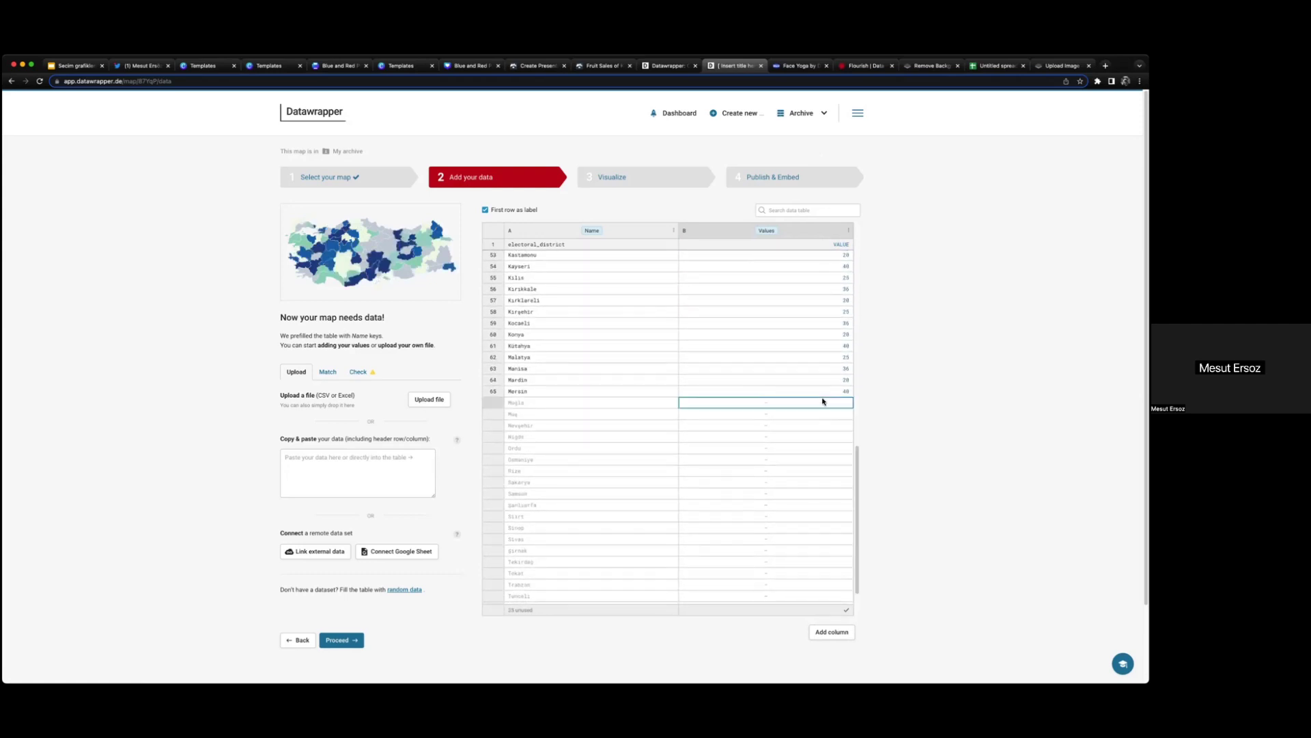
{"action": "key", "text": "ctrl+v"}
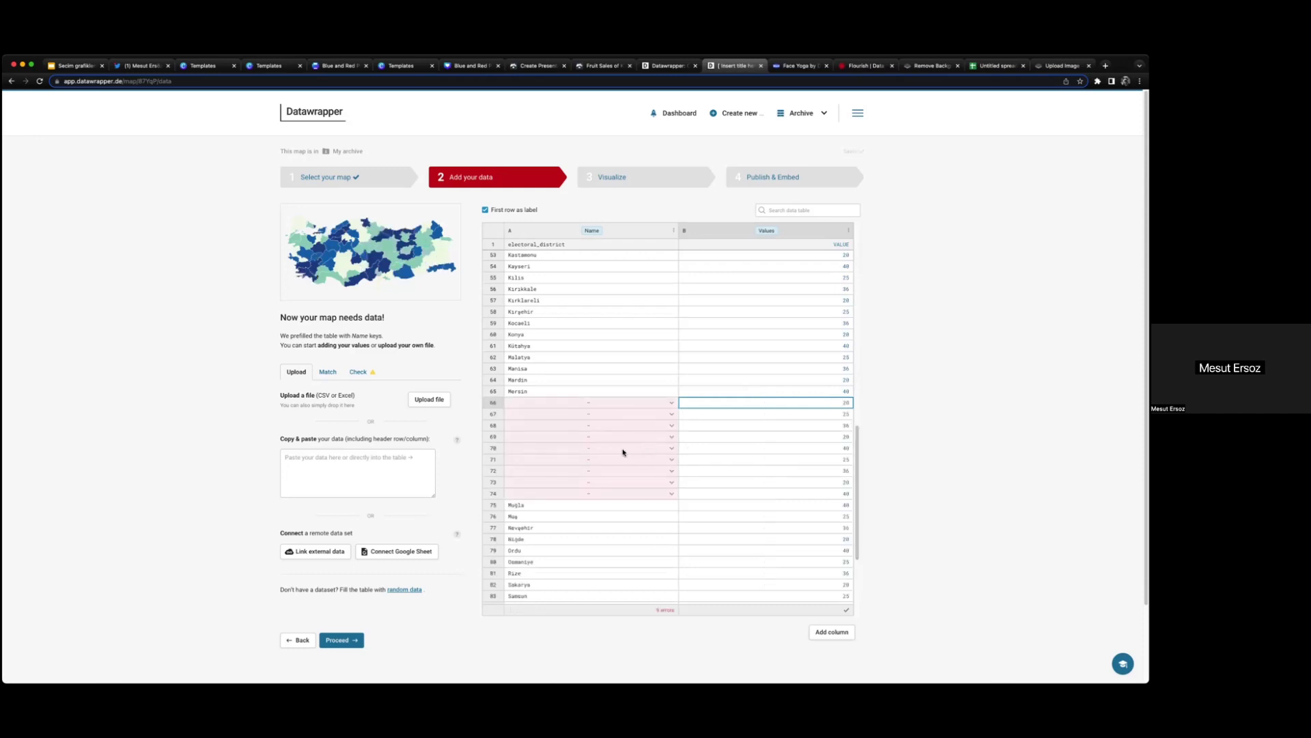
Step: Check the filled district table, proceed to the Visualize stage and widen the map preview
{"action": "scroll", "coordinate": [661, 437], "scroll_direction": "down", "scroll_amount": 3}
{"action": "scroll", "coordinate": [662, 437], "scroll_direction": "down", "scroll_amount": 2}
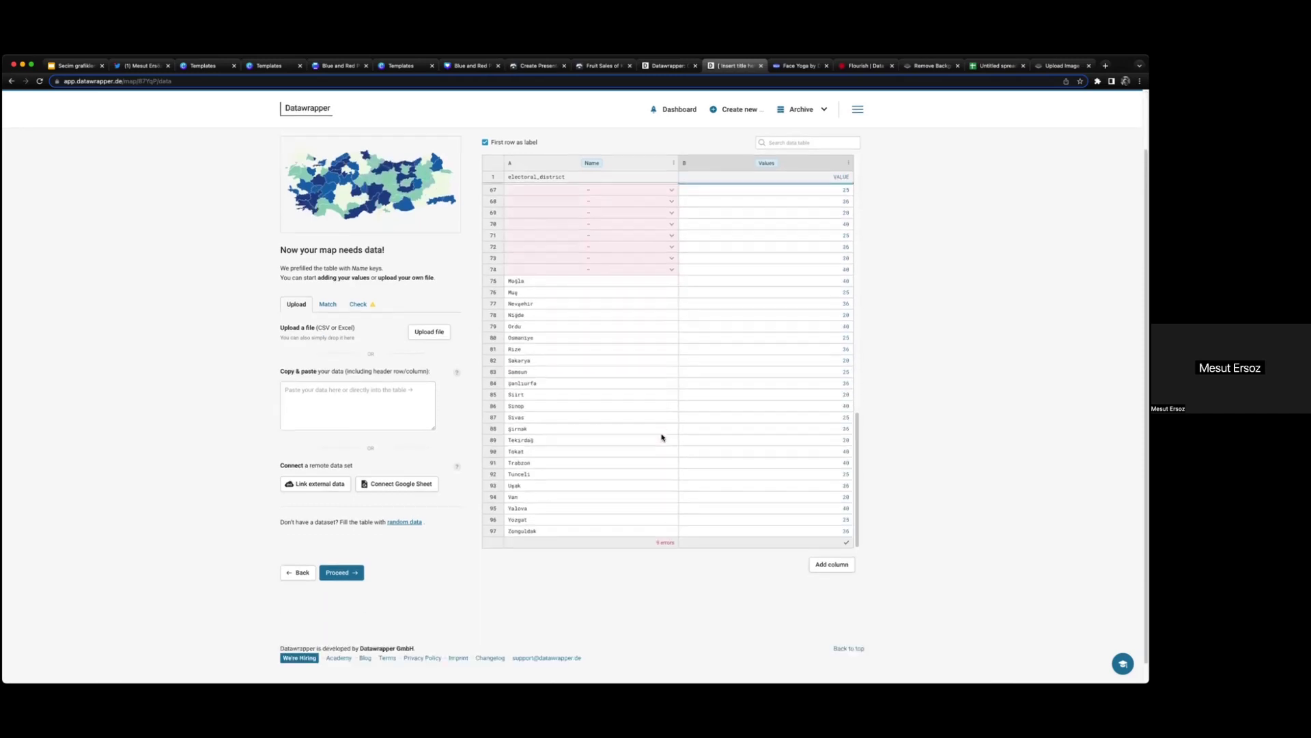
{"action": "scroll", "coordinate": [661, 436], "scroll_direction": "up", "scroll_amount": 8}
{"action": "scroll", "coordinate": [673, 451], "scroll_direction": "down", "scroll_amount": 5}
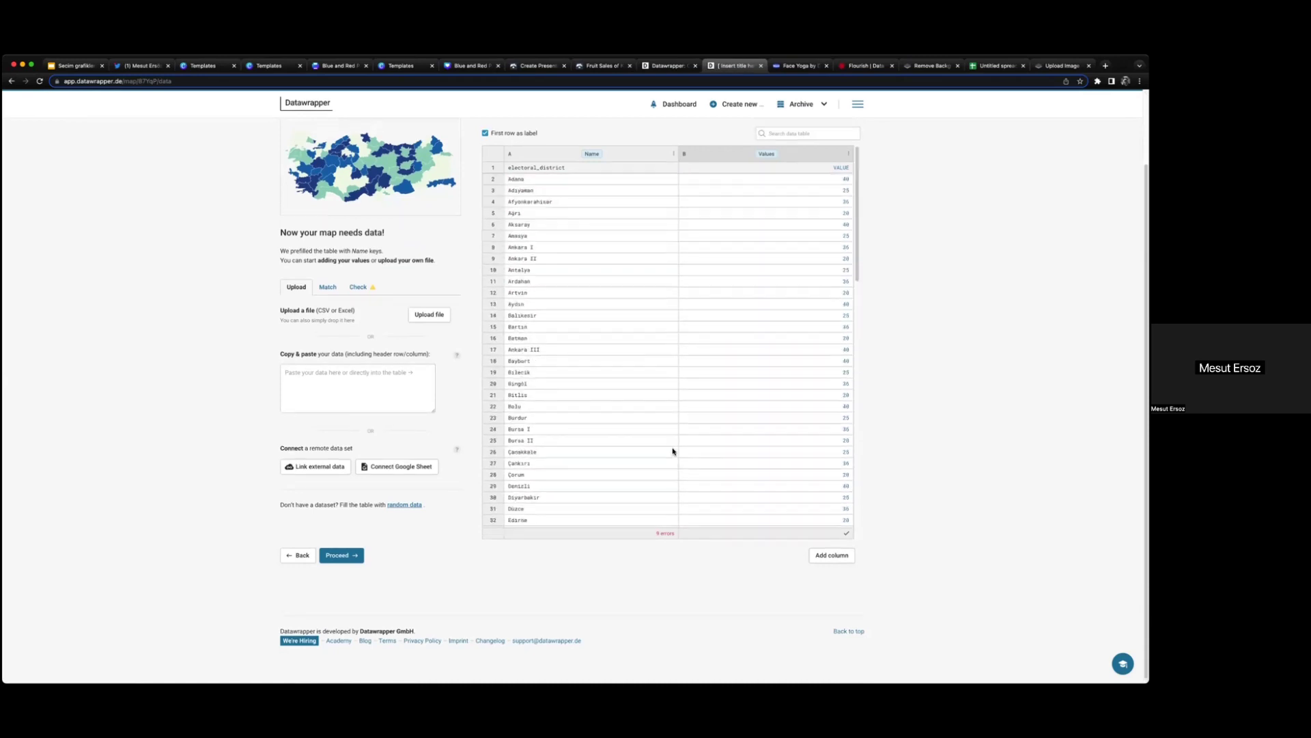
{"action": "scroll", "coordinate": [673, 448], "scroll_direction": "up", "scroll_amount": 2}
{"action": "scroll", "coordinate": [657, 387], "scroll_direction": "up", "scroll_amount": 2}
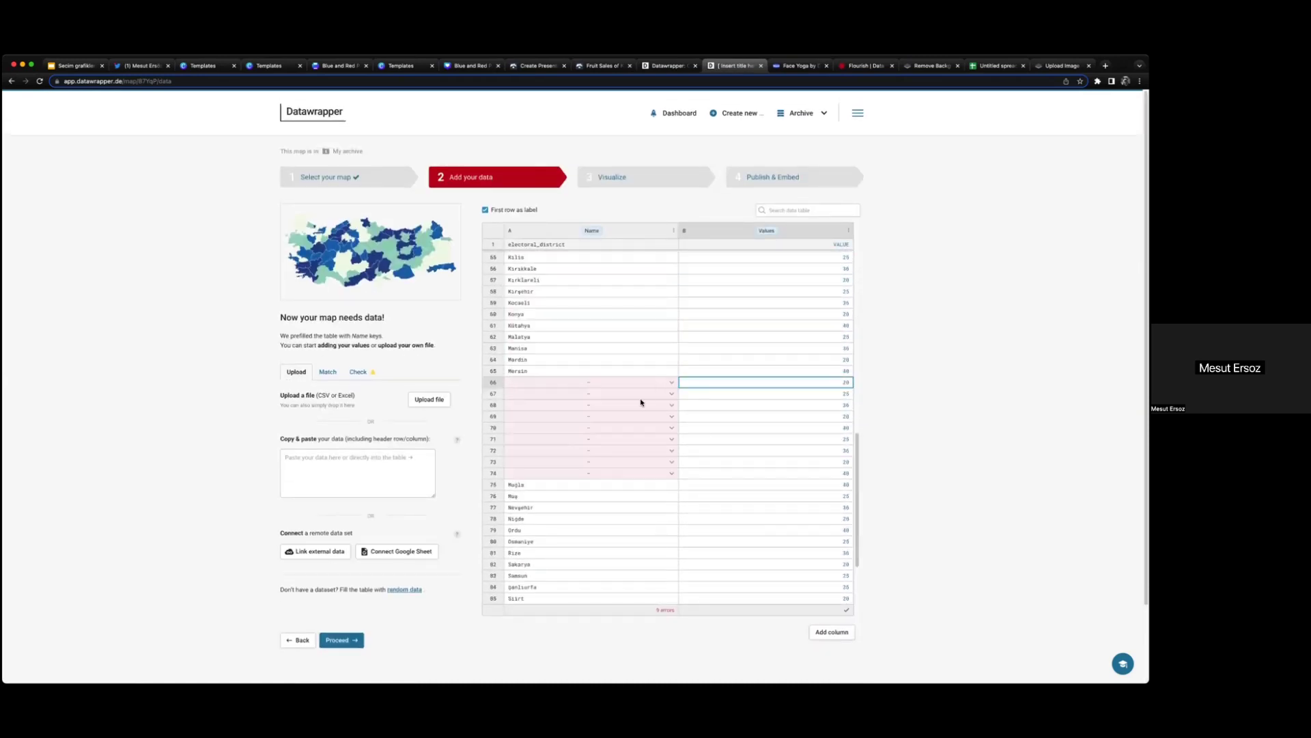
{"action": "left_click", "coordinate": [620, 177]}
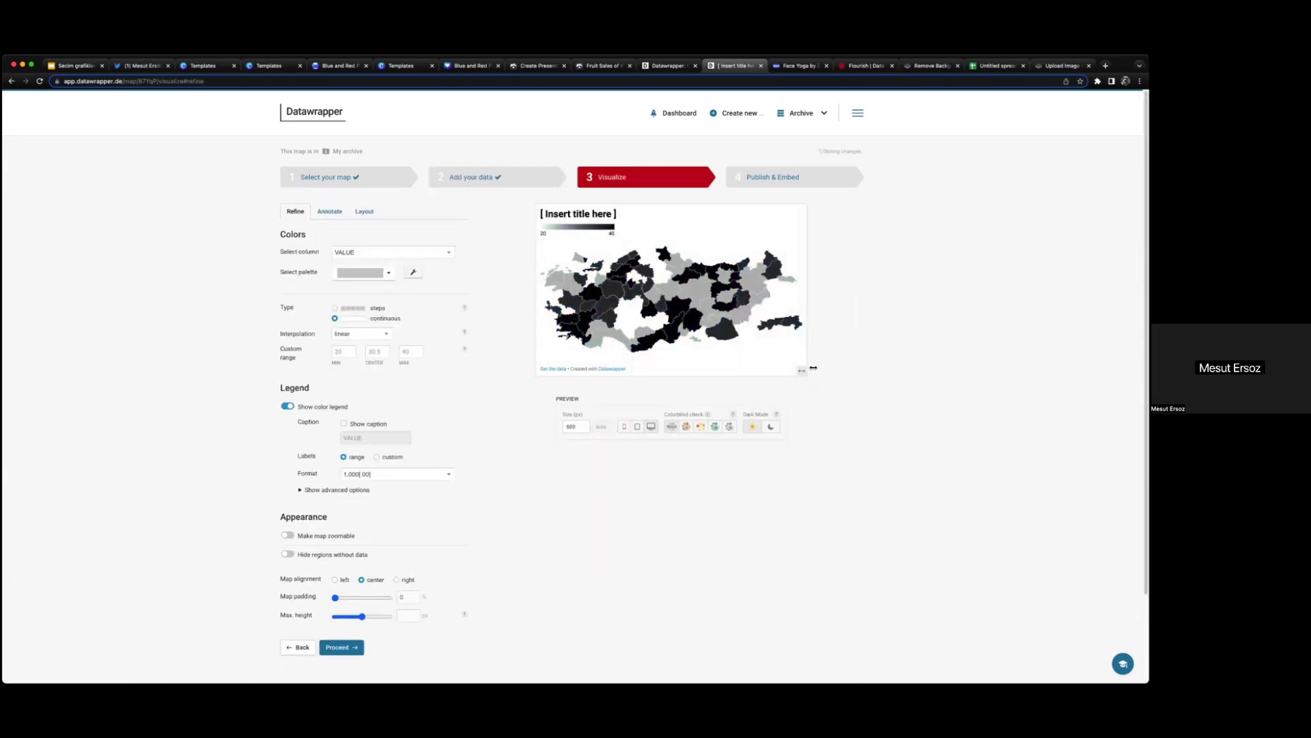
{"action": "left_click_drag", "start_coordinate": [812, 367], "coordinate": [951, 372]}
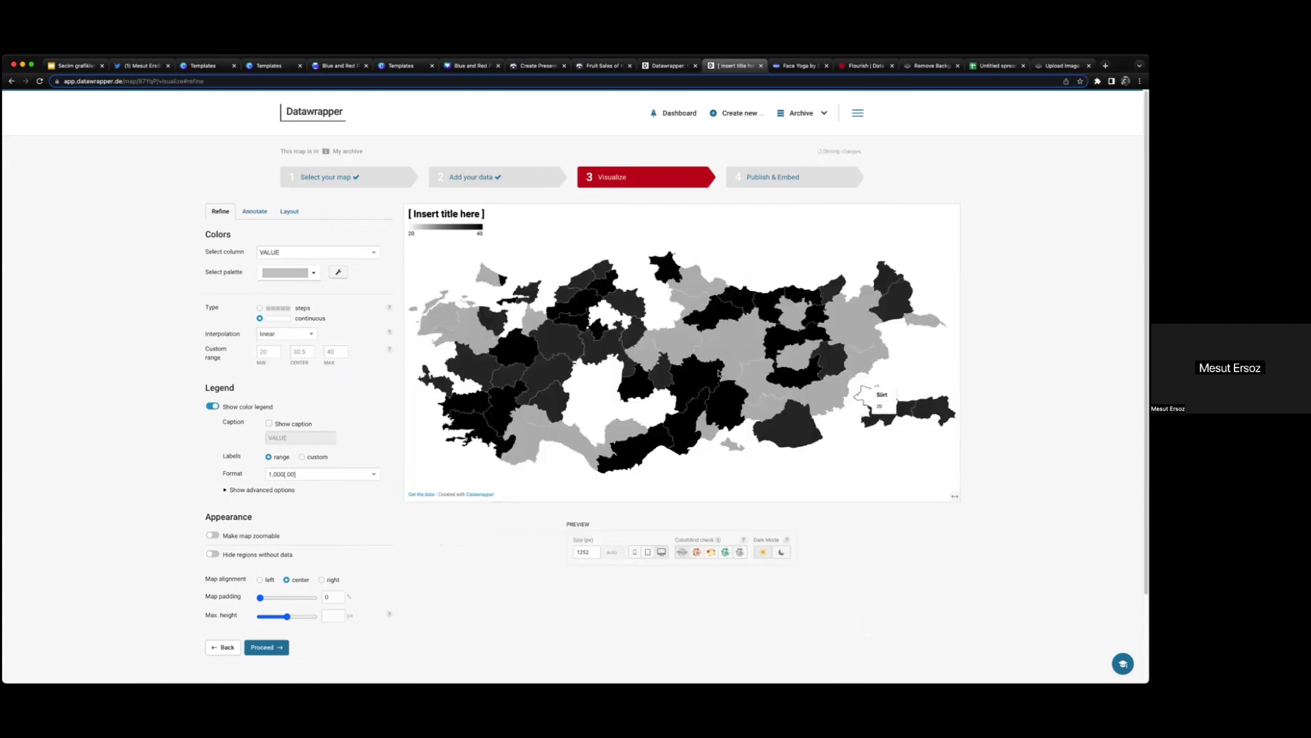
Step: Try the green-to-blue palette on the Turkey map and settle on the yellow-orange-purple gradient
{"action": "left_click", "coordinate": [311, 273]}
{"action": "left_click", "coordinate": [294, 294]}
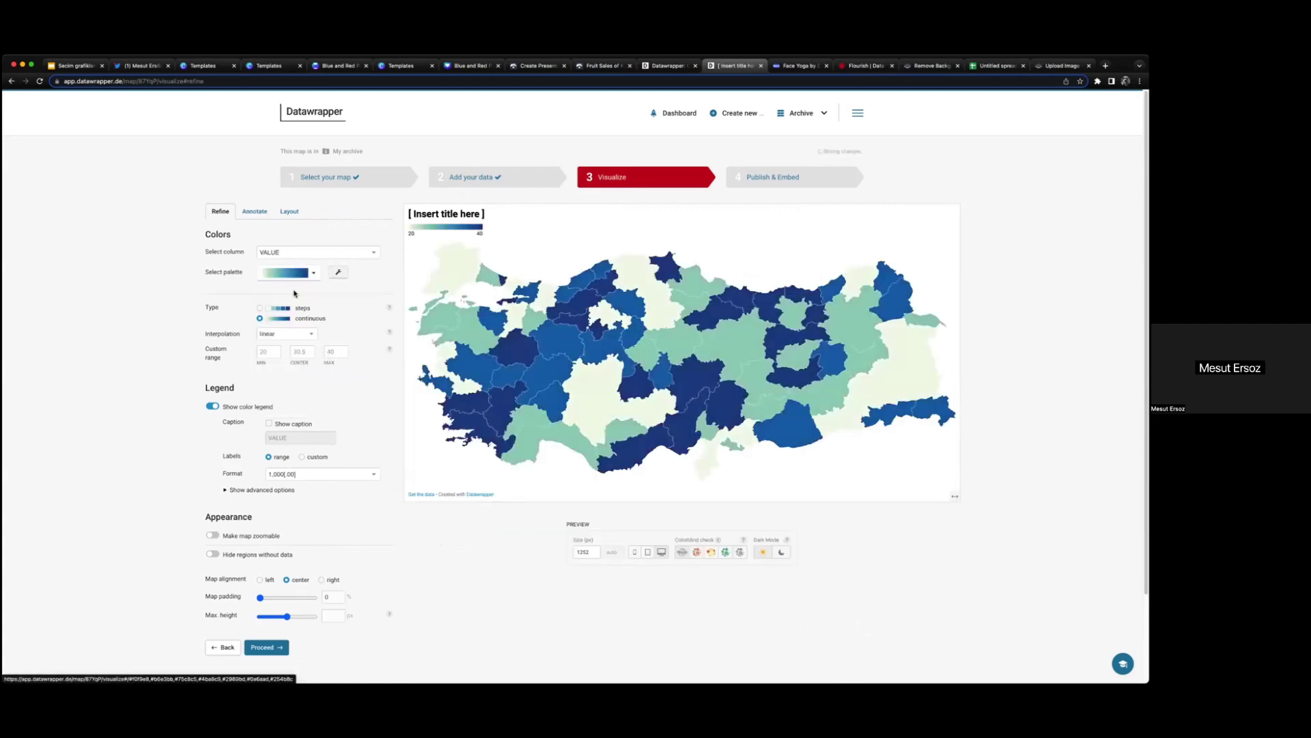
{"action": "left_click", "coordinate": [295, 275]}
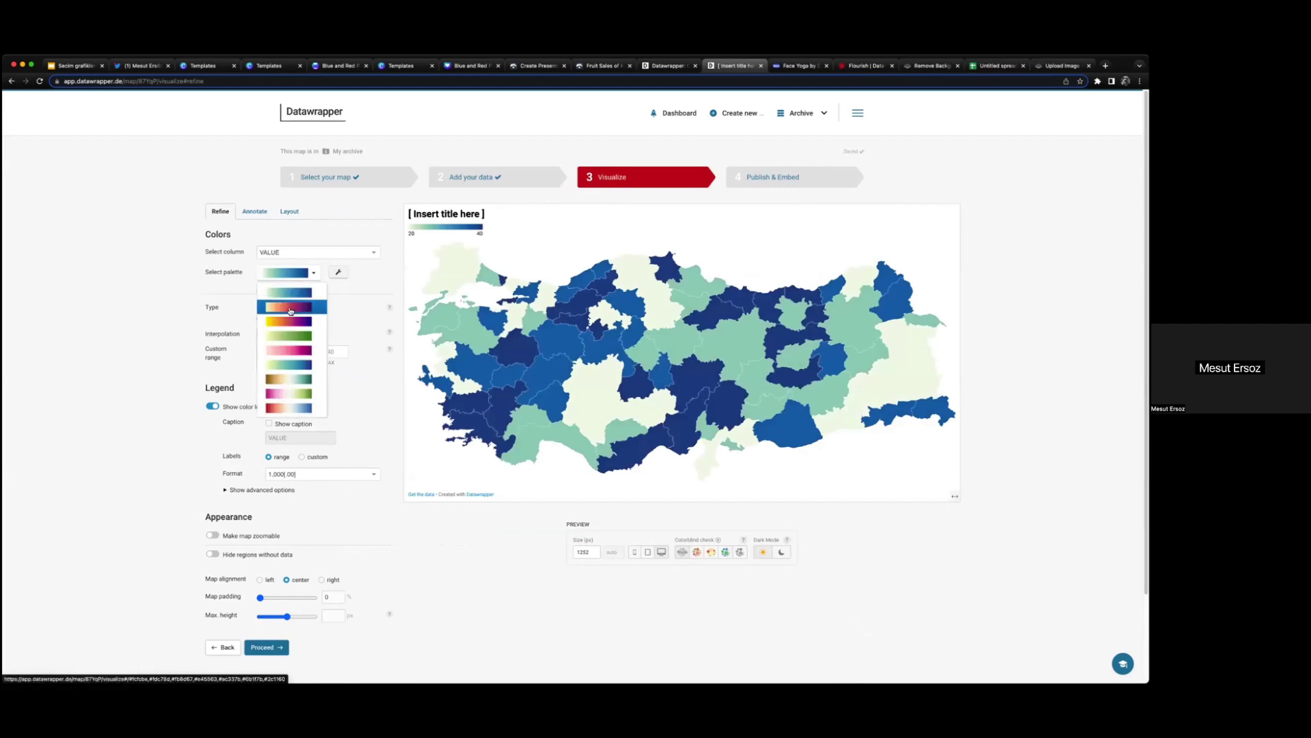
{"action": "left_click", "coordinate": [290, 309]}
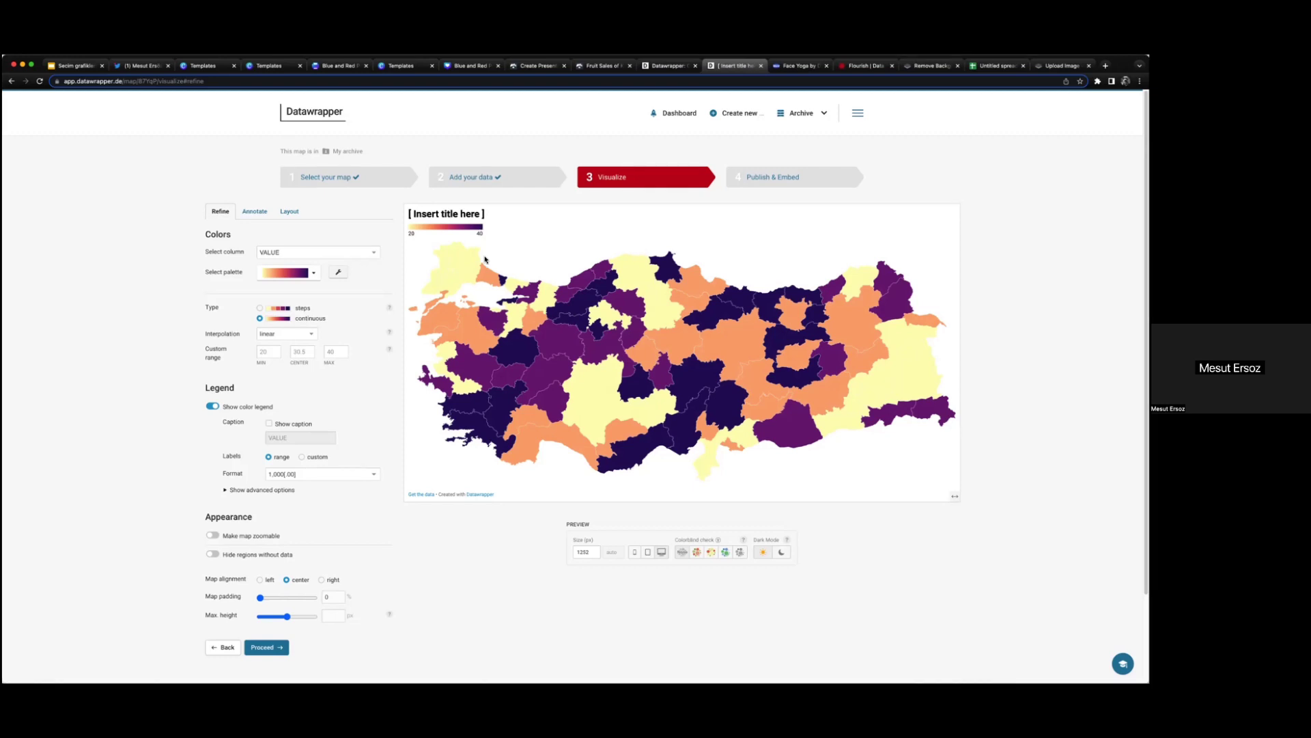
Step: Return to the Secim grafikleri presentation, show the "Örnek word cloud" slide and switch to the Face Yoga word cloud on WordItOut
{"action": "mouse_move", "coordinate": [557, 296]}
{"action": "left_click", "coordinate": [72, 65]}
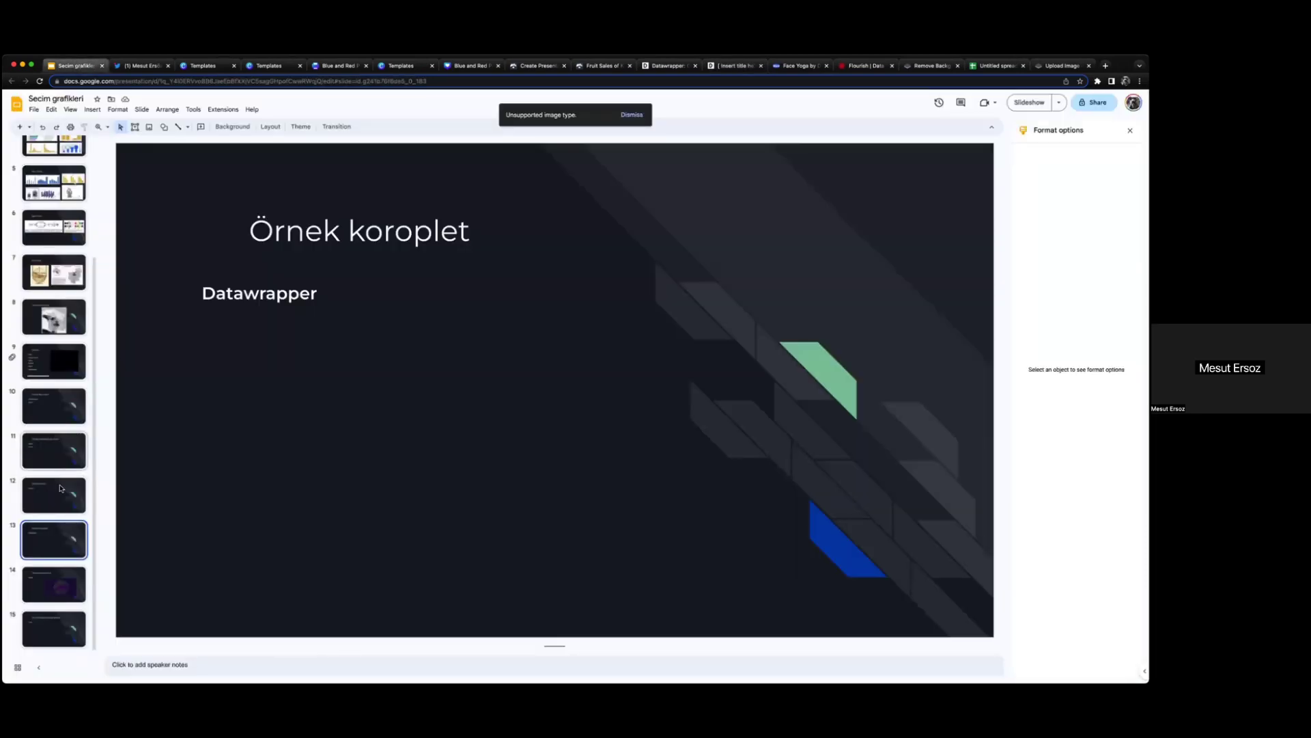
{"action": "left_click", "coordinate": [56, 580]}
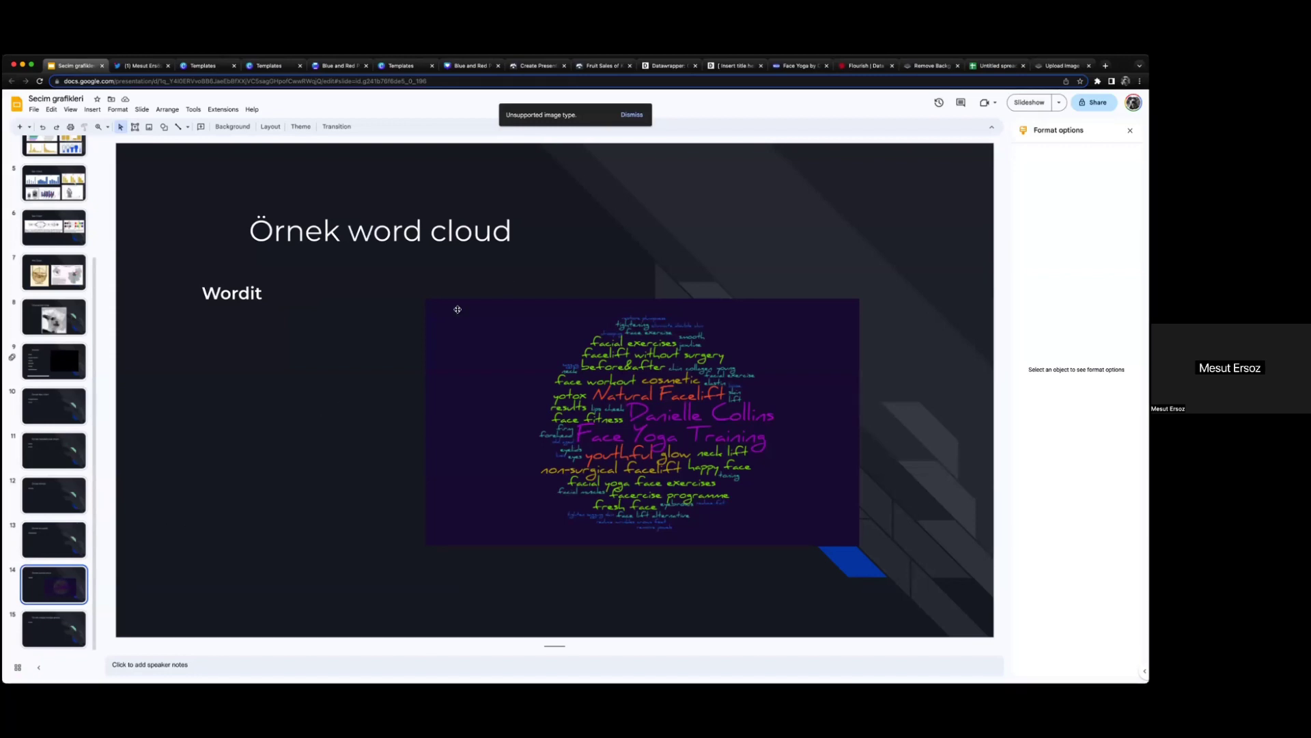
{"action": "left_click", "coordinate": [796, 65]}
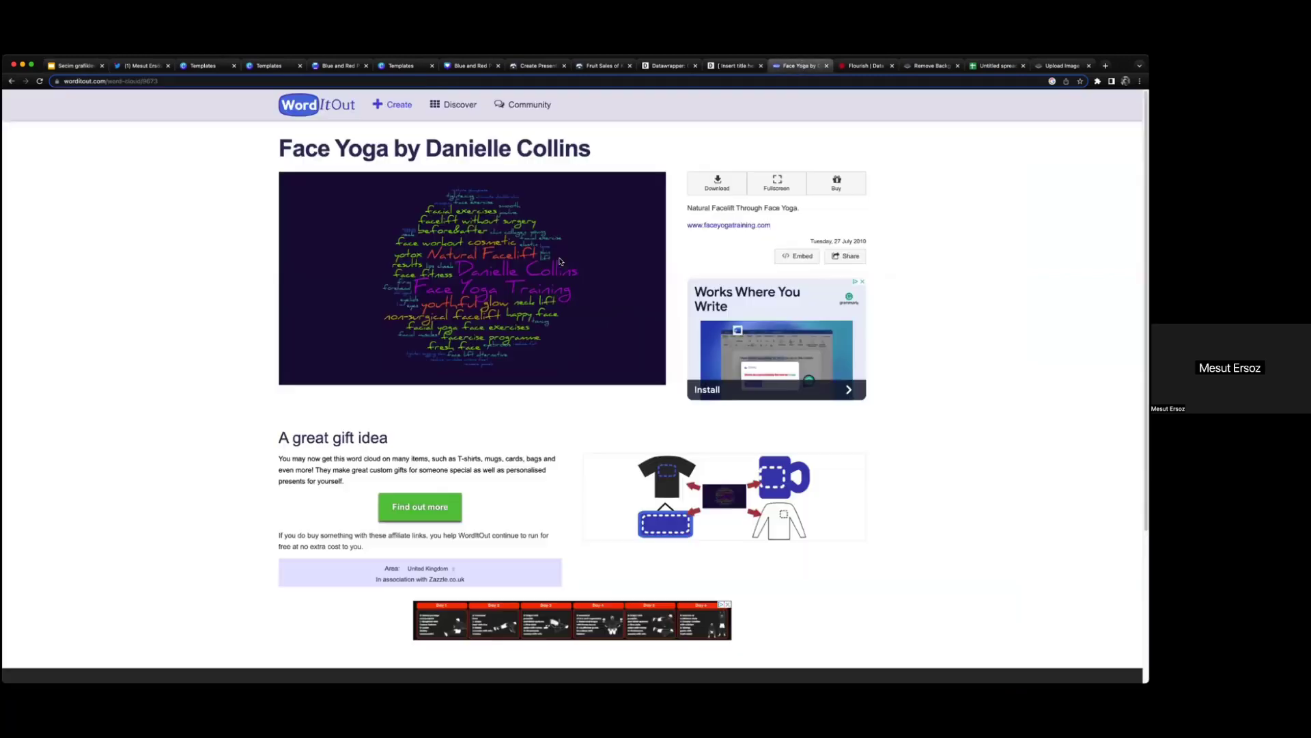